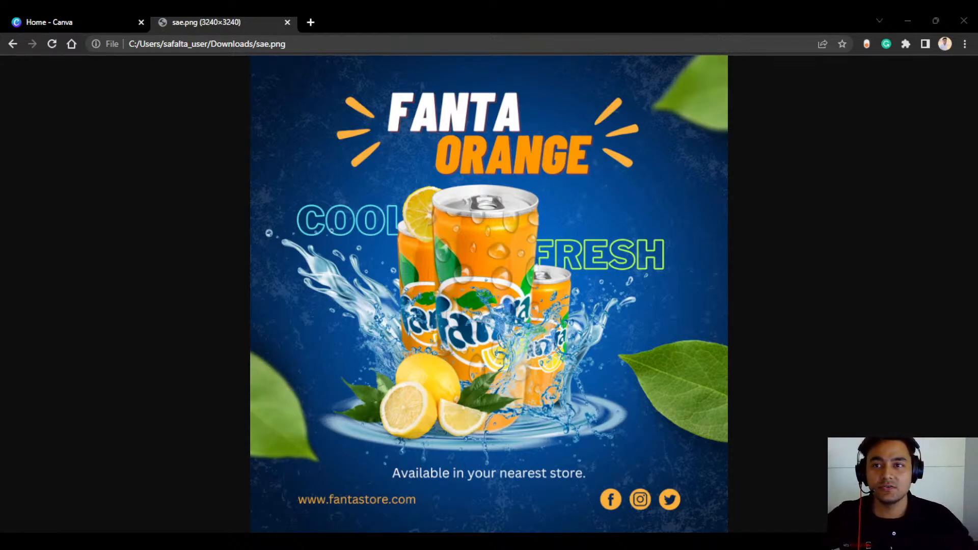
# Step: Close the sae.png reference image and create a blank Instagram Post (Square) design of 1080 × 1080 px
pyautogui.click(287, 22)
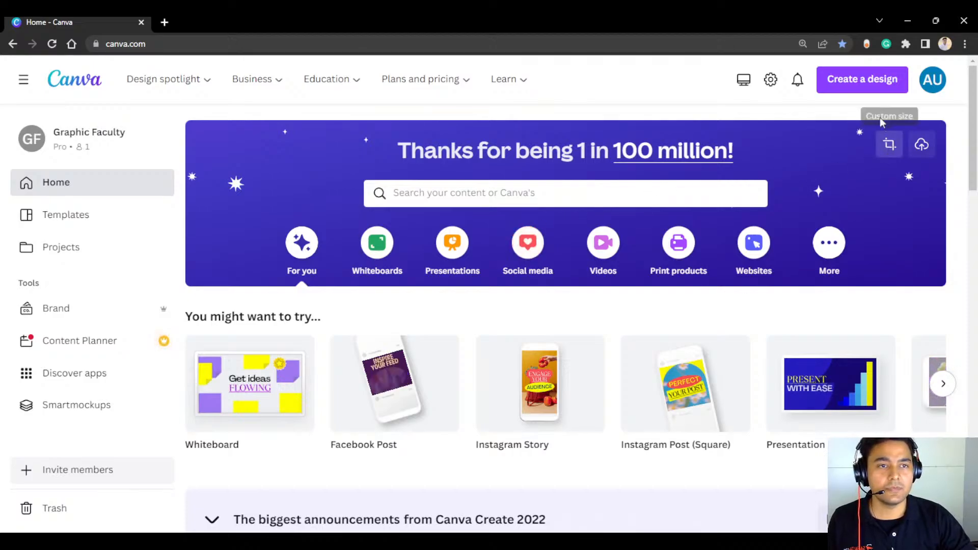
pyautogui.click(874, 87)
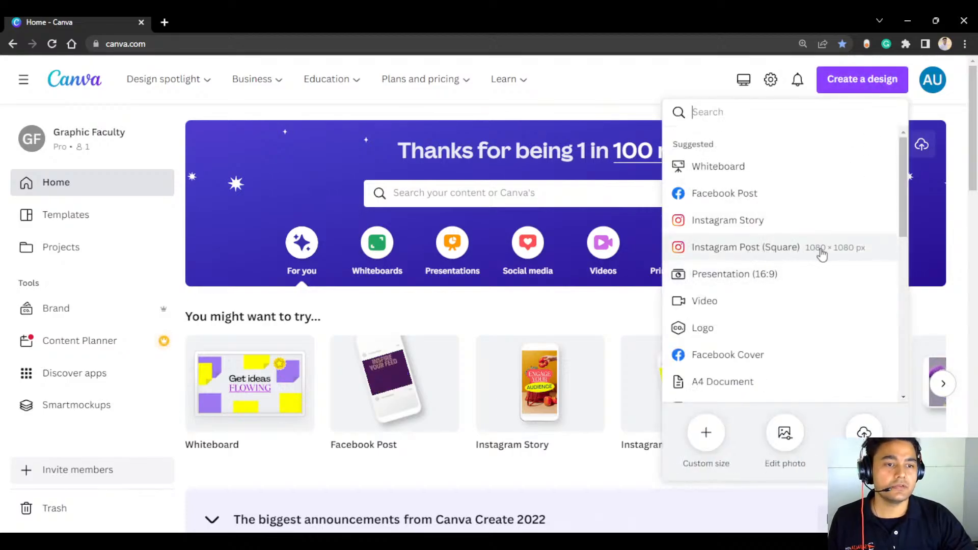
pyautogui.click(845, 249)
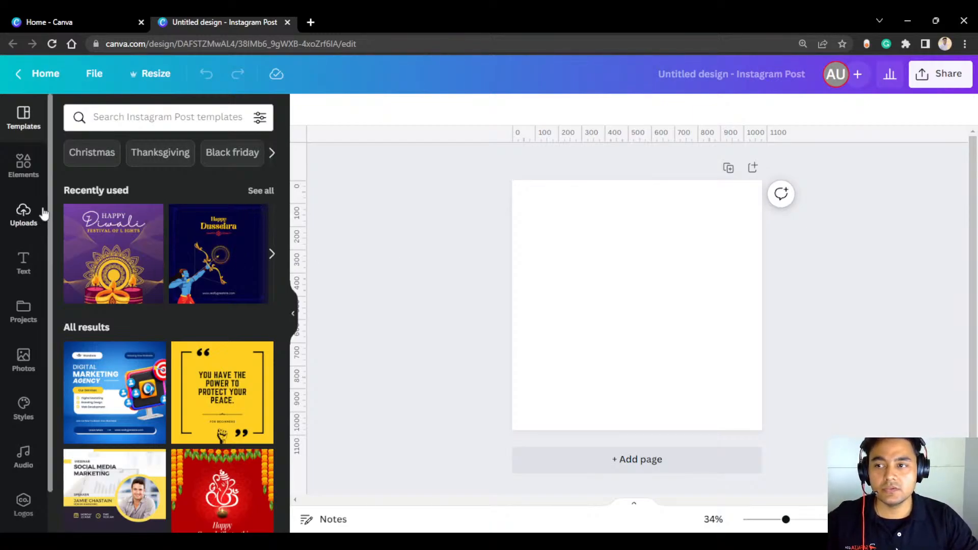
# Step: Search the design elements for BLUE GRADIENT
pyautogui.click(24, 165)
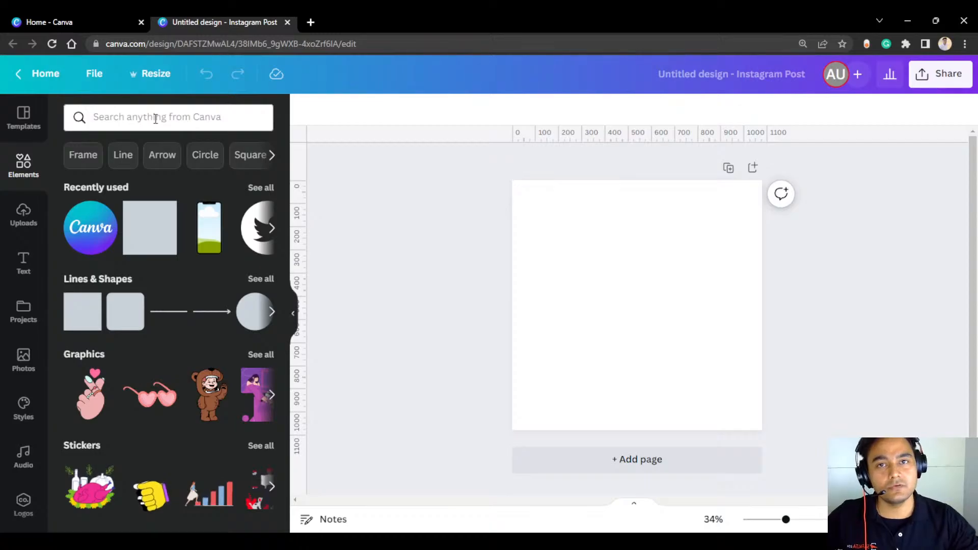
pyautogui.click(168, 117)
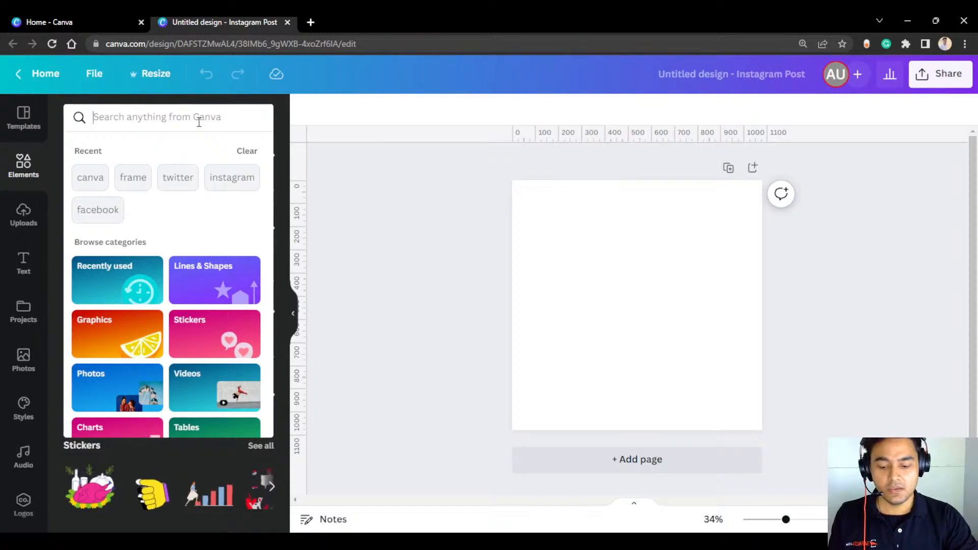
pyautogui.write('BLUE')
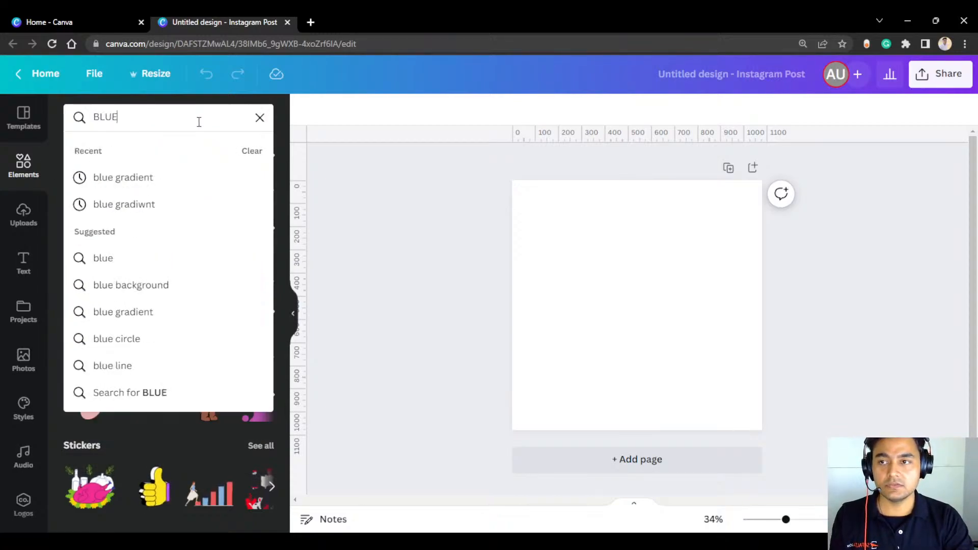
pyautogui.write(' GRADIW')
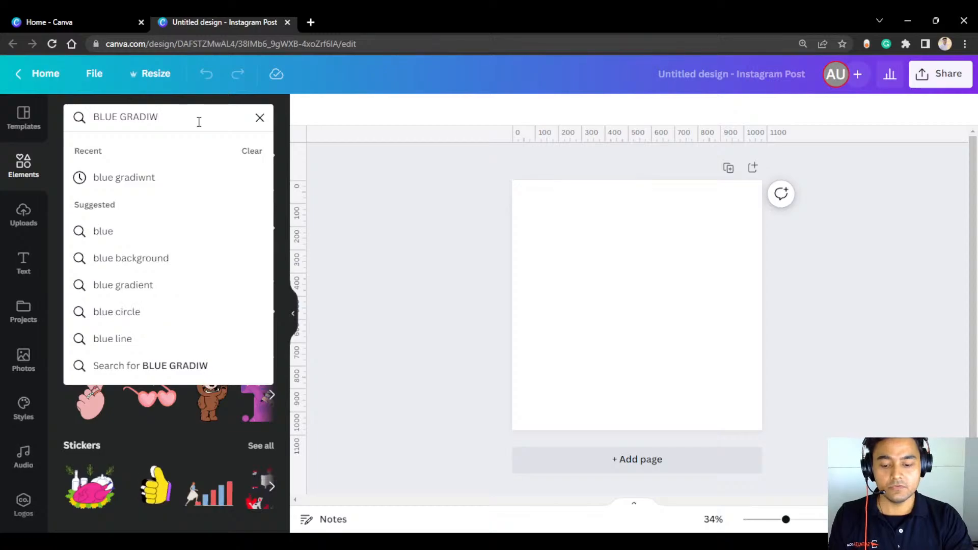
pyautogui.press('BackSpace')
pyautogui.write('ENT')
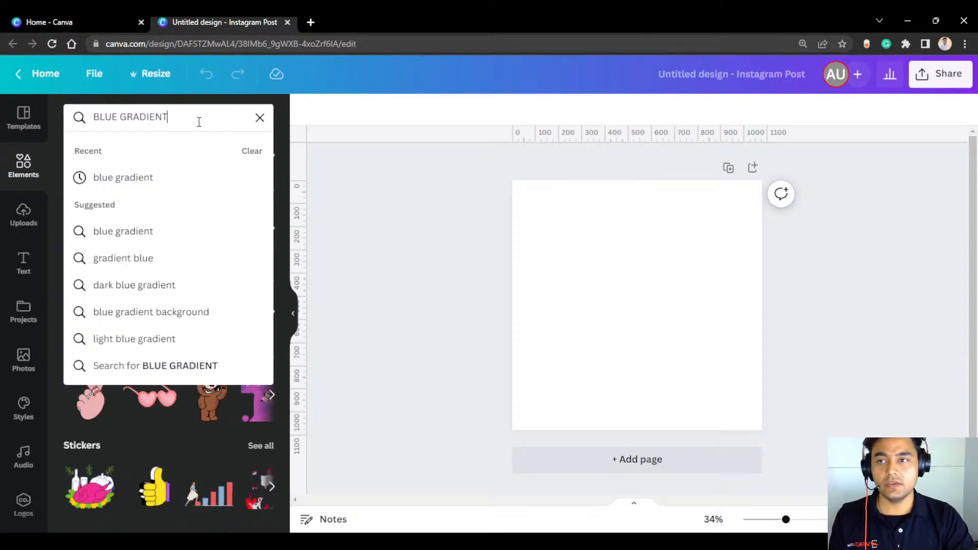
pyautogui.press('Return')
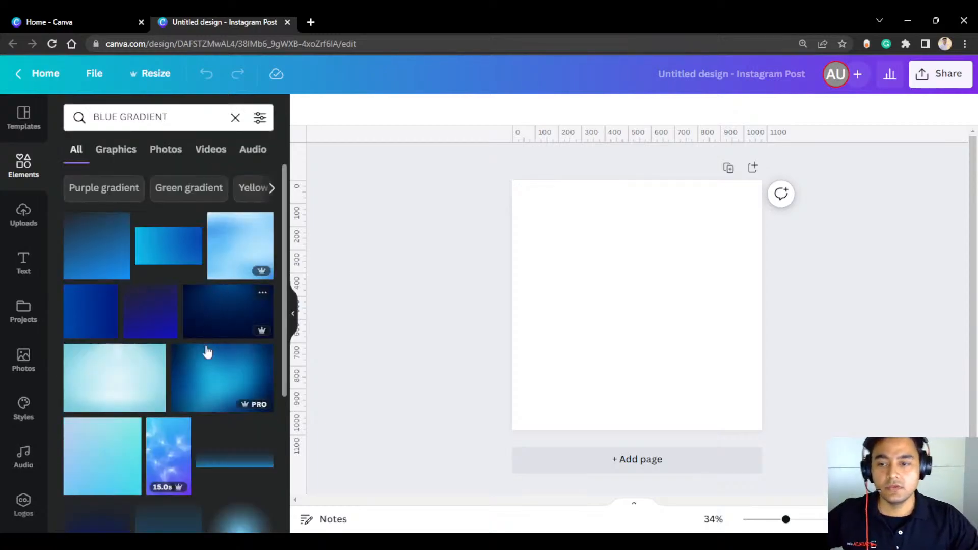
# Step: Add the radial blue gradient image with dark edges and enlarge it to cover the whole page as the backdrop
pyautogui.scroll(-1, 224, 322)
pyautogui.scroll(-7, 224, 322)
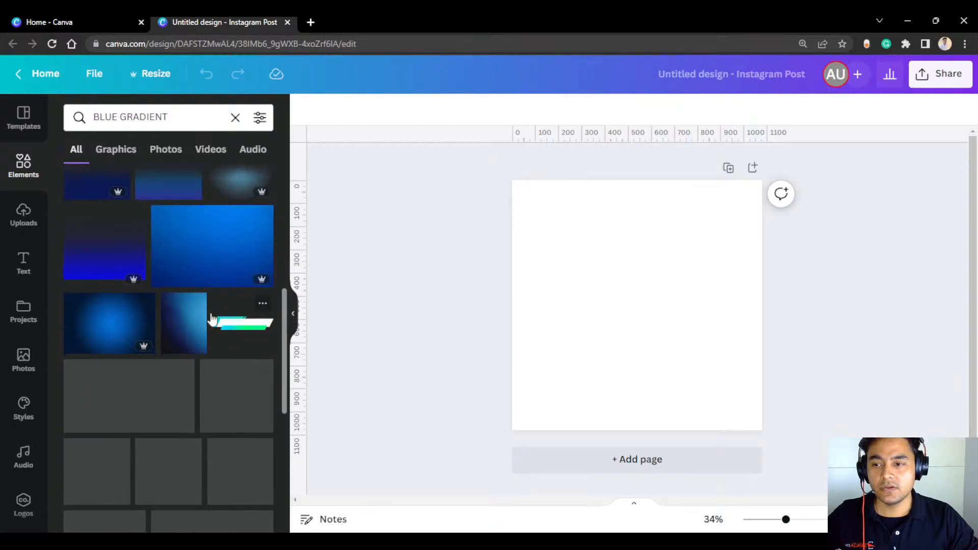
pyautogui.click(113, 330)
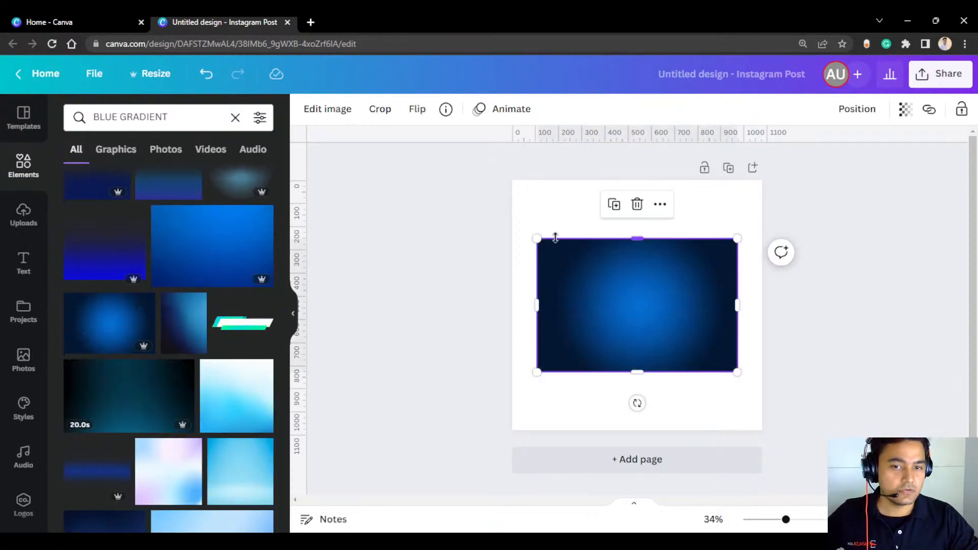
pyautogui.moveTo(537, 237); pyautogui.dragTo(462, 167)
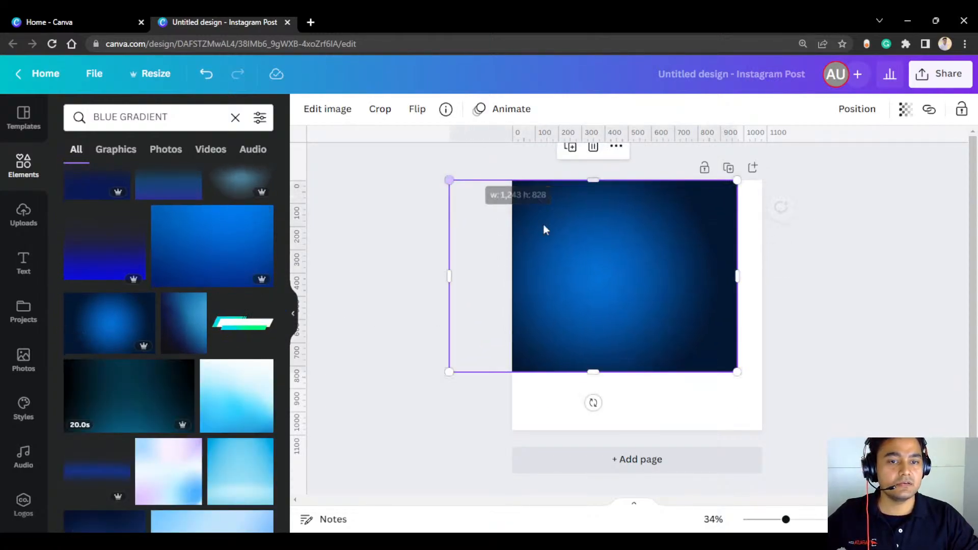
pyautogui.moveTo(747, 381); pyautogui.dragTo(828, 429)
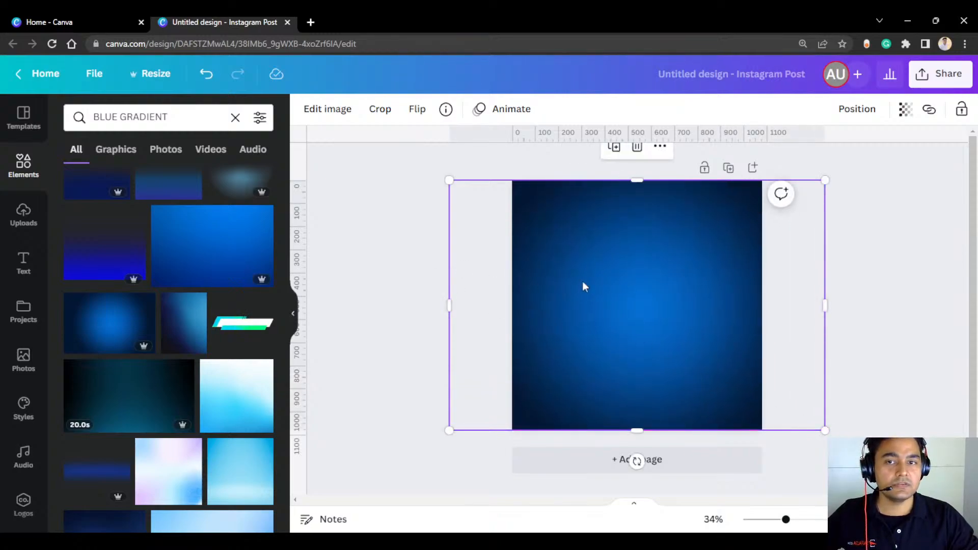
pyautogui.click(434, 275)
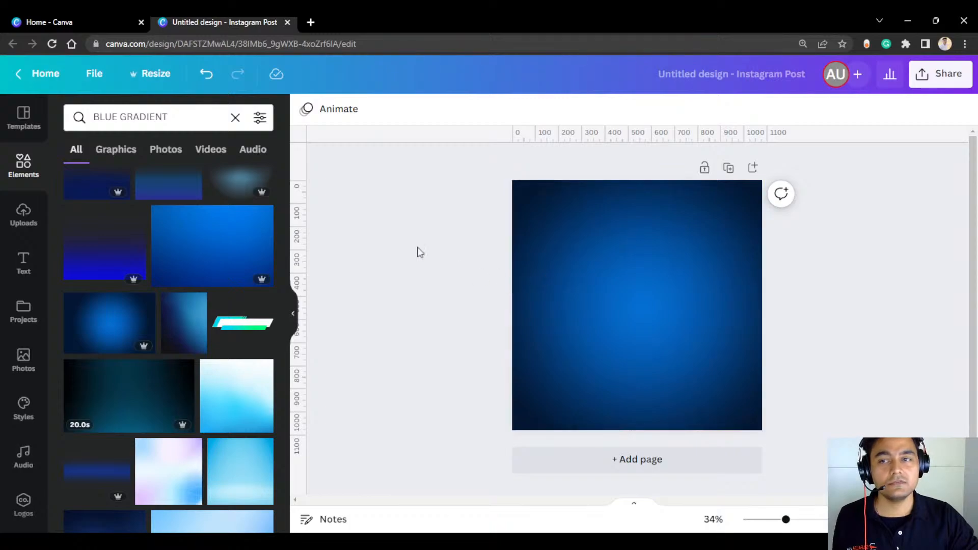
# Step: Replace the element search with FANTA CAN
pyautogui.click(235, 117)
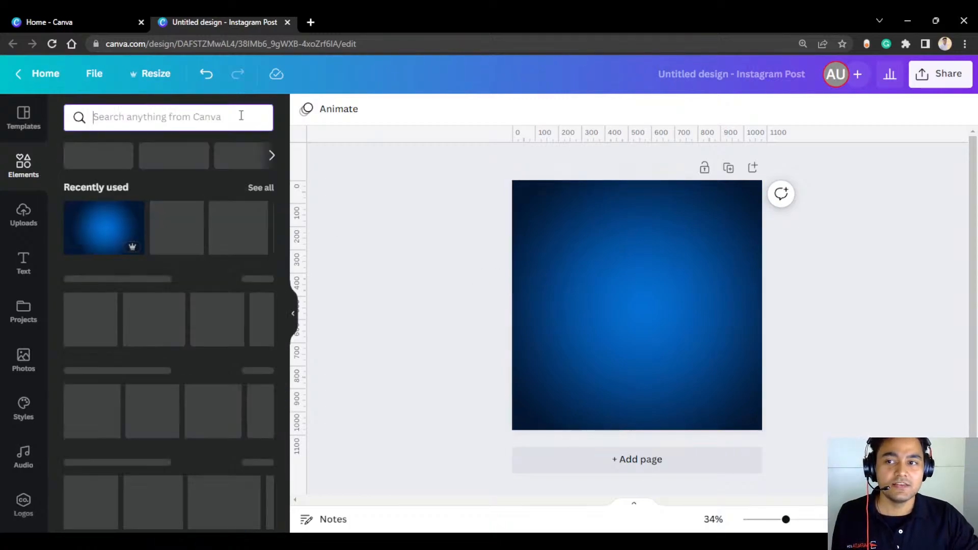
pyautogui.write('FANVE')
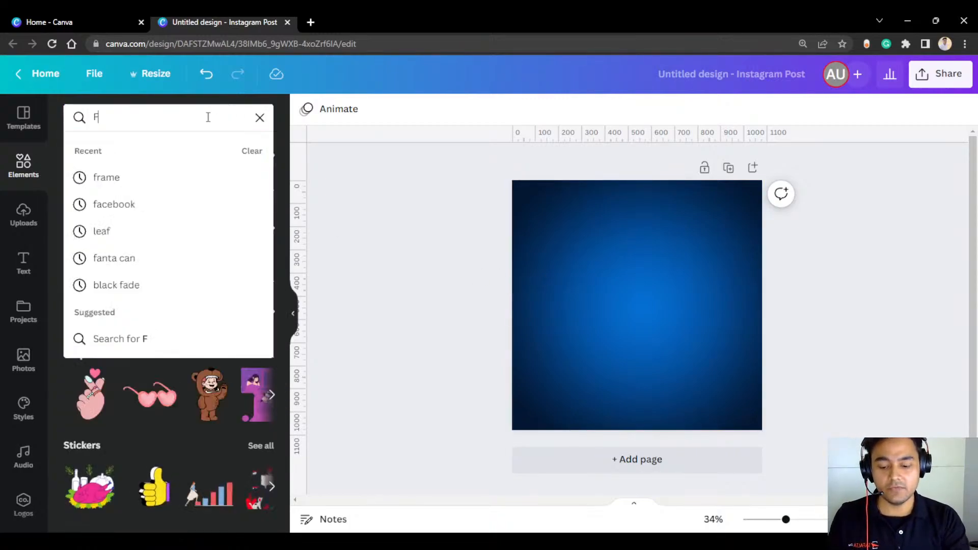
pyautogui.press('BackSpace')
pyautogui.press('BackSpace')
pyautogui.press('BackSpace')
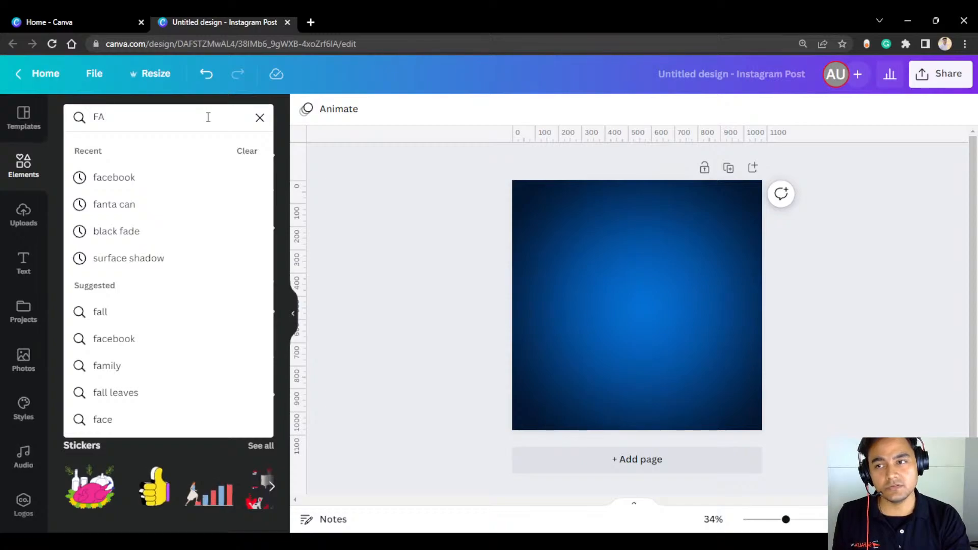
pyautogui.write('NTA CAN')
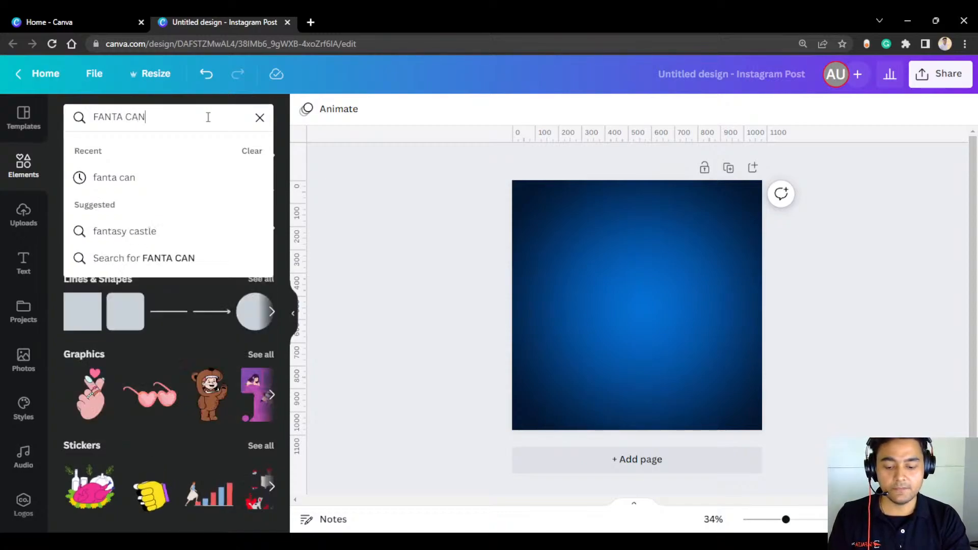
pyautogui.press('Return')
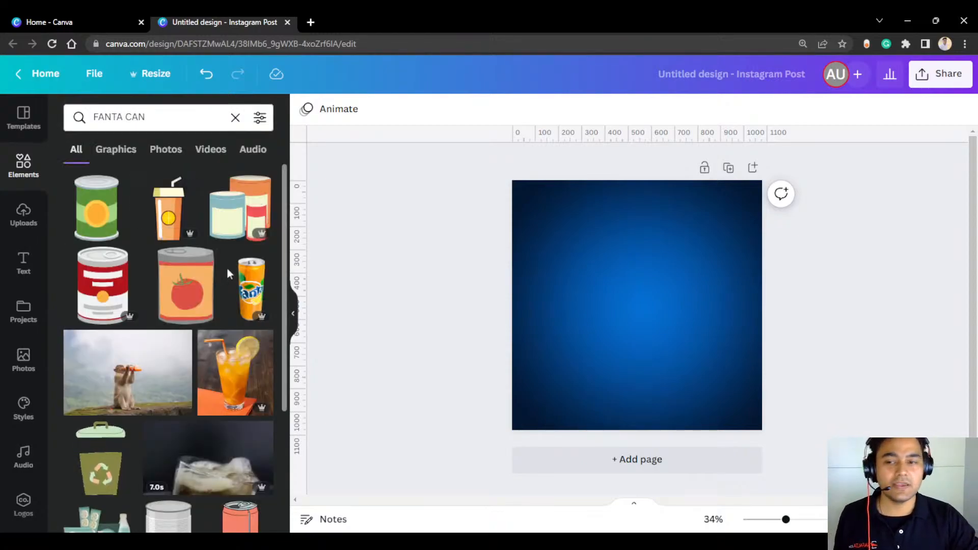
# Step: Add the orange Fanta can image and scale it down slightly in the centre of the page
pyautogui.click(251, 286)
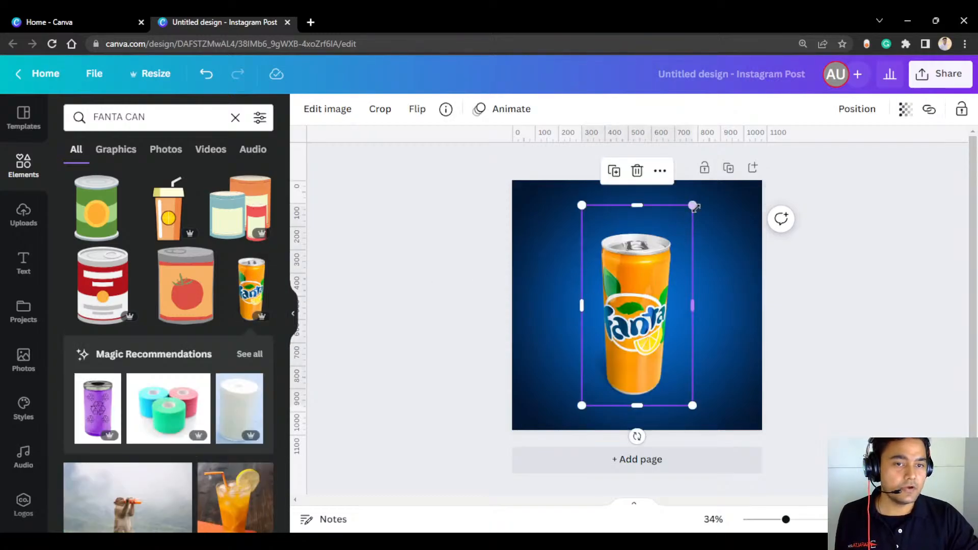
pyautogui.moveTo(692, 205); pyautogui.dragTo(672, 243)
pyautogui.moveTo(644, 306); pyautogui.dragTo(646, 292)
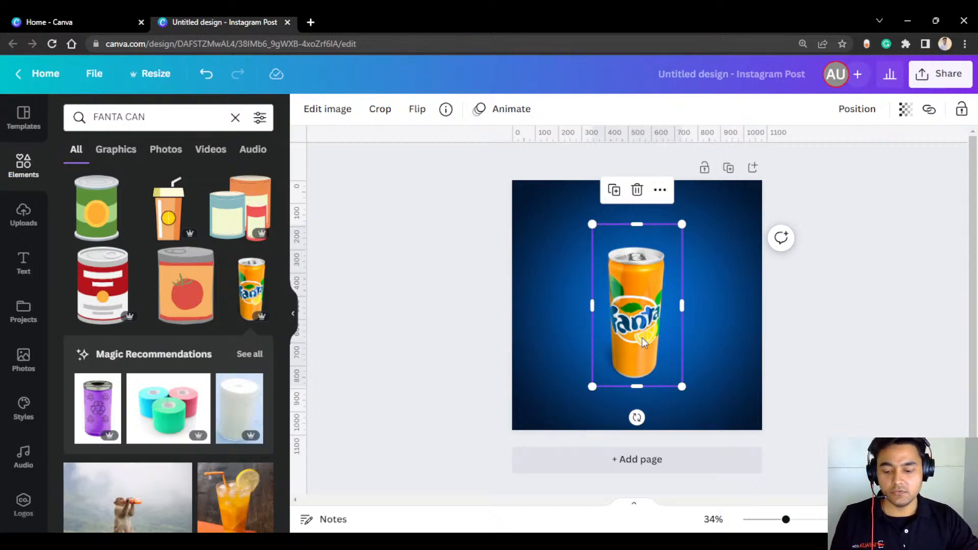
# Step: Duplicate the Fanta can, shrink the copy, place it to the right of the original and send it to back
pyautogui.moveTo(642, 338); pyautogui.dragTo(645, 337)
pyautogui.moveTo(600, 222); pyautogui.dragTo(631, 276)
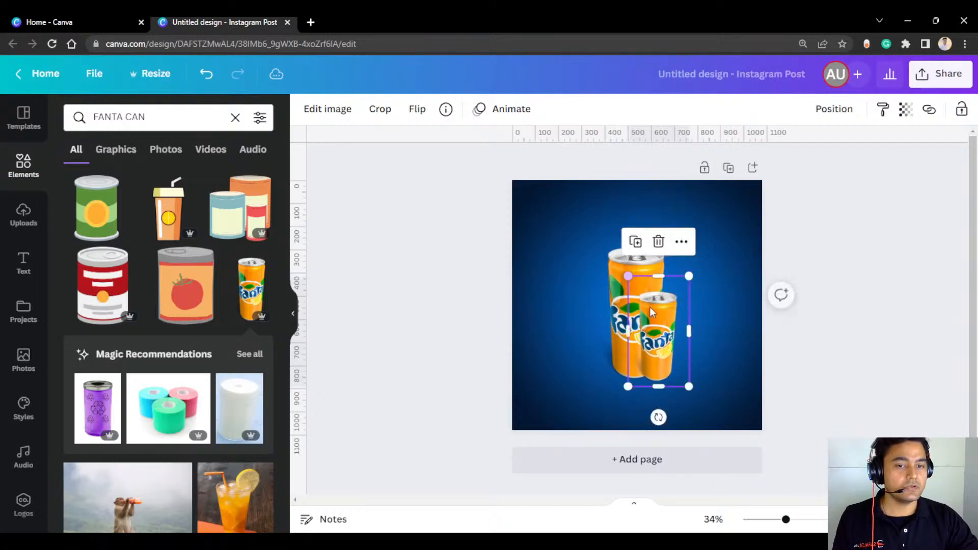
pyautogui.moveTo(659, 317); pyautogui.dragTo(677, 305)
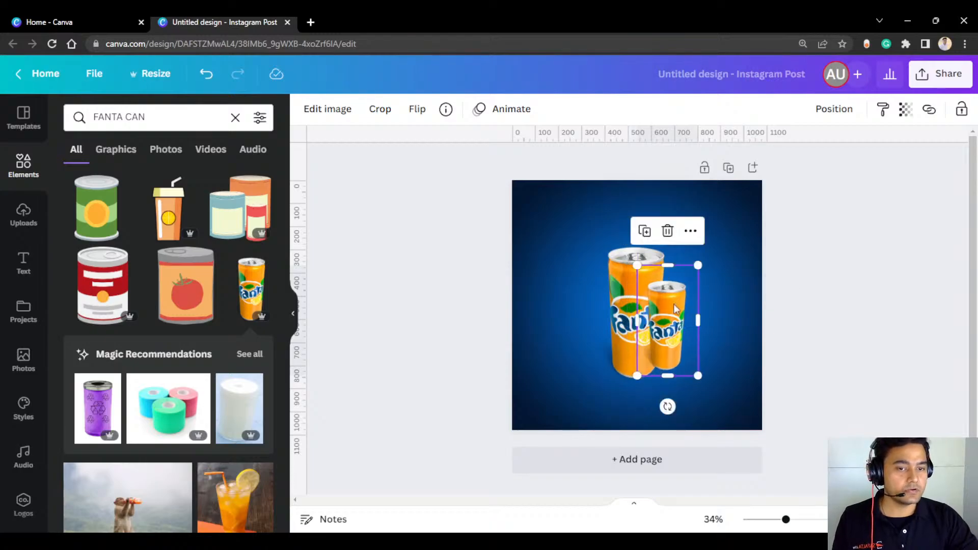
pyautogui.rightClick(676, 305)
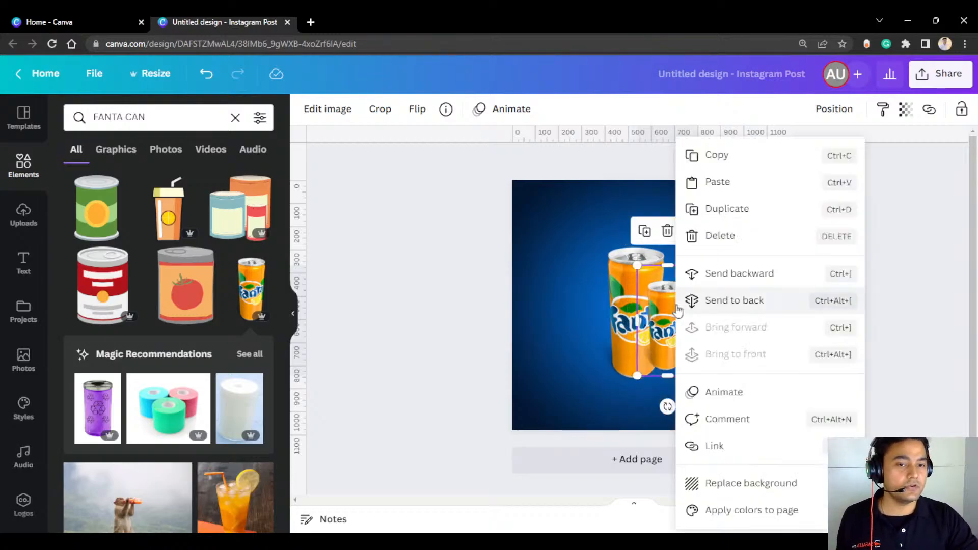
pyautogui.click(727, 299)
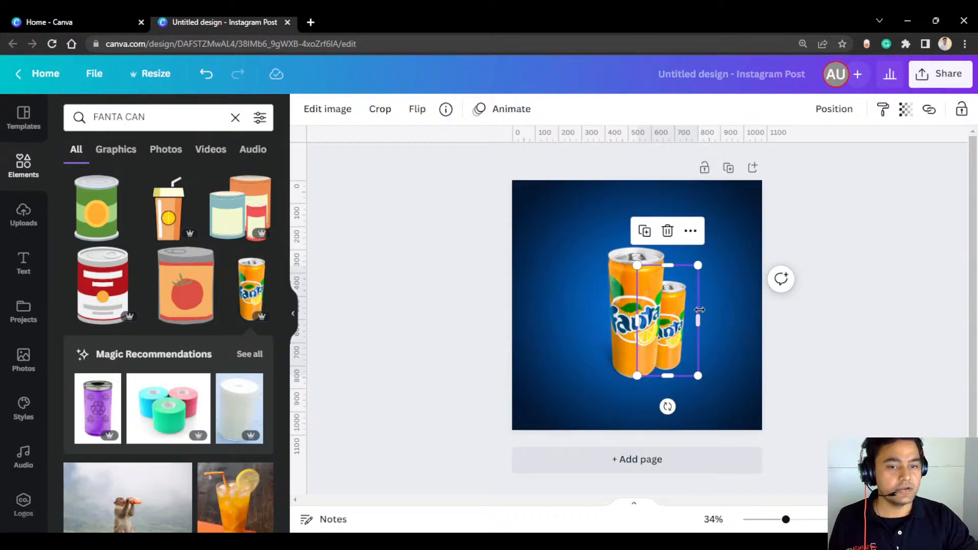
# Step: Adjust the small rear can's position so it sits slightly higher and closer behind the large can's right side
pyautogui.click(673, 326)
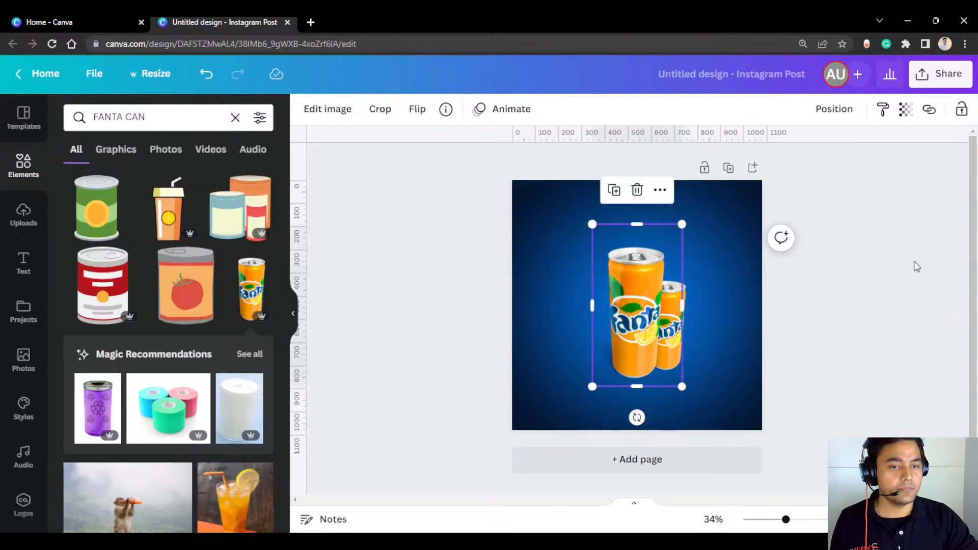
pyautogui.click(799, 285)
pyautogui.click(686, 293)
pyautogui.moveTo(686, 293); pyautogui.dragTo(681, 288)
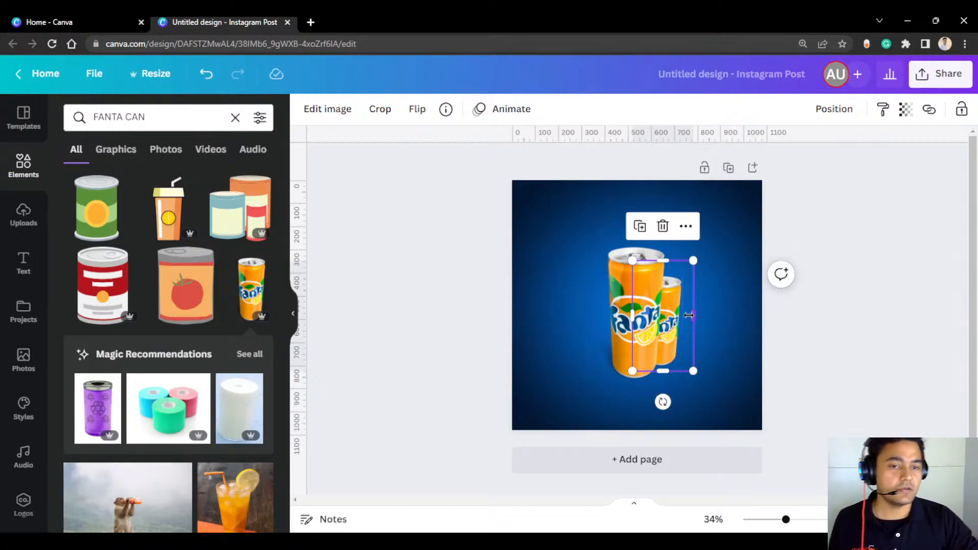
pyautogui.moveTo(686, 302); pyautogui.dragTo(686, 310)
pyautogui.click(815, 280)
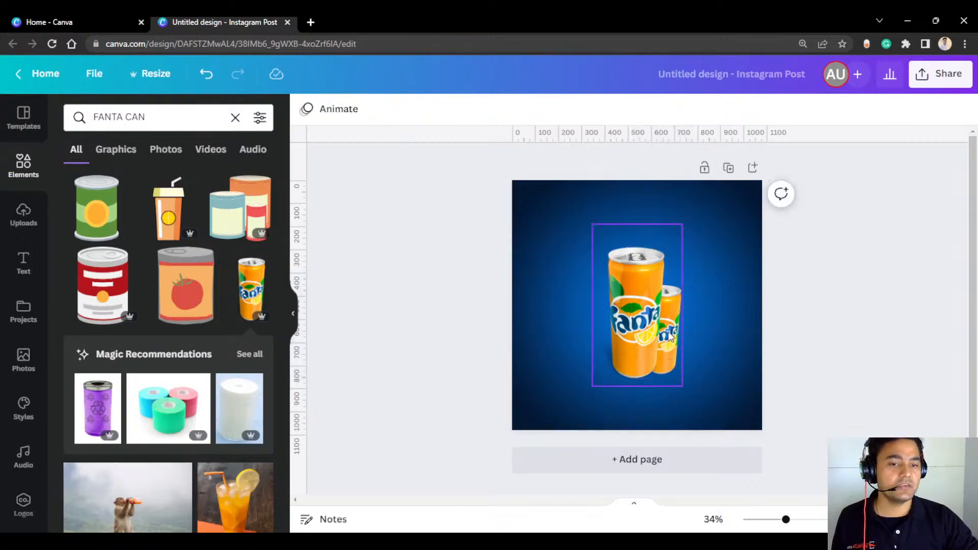
pyautogui.click(676, 311)
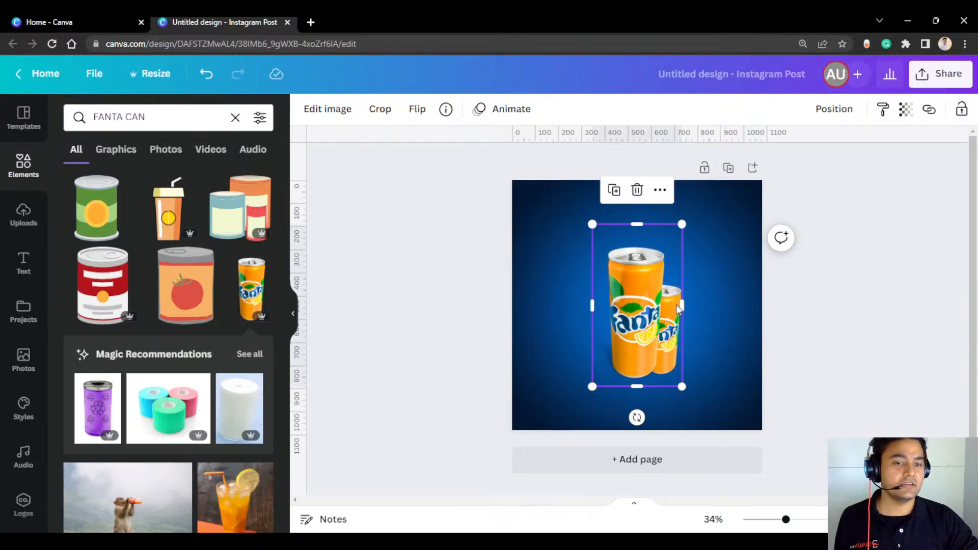
pyautogui.click(834, 285)
pyautogui.click(685, 299)
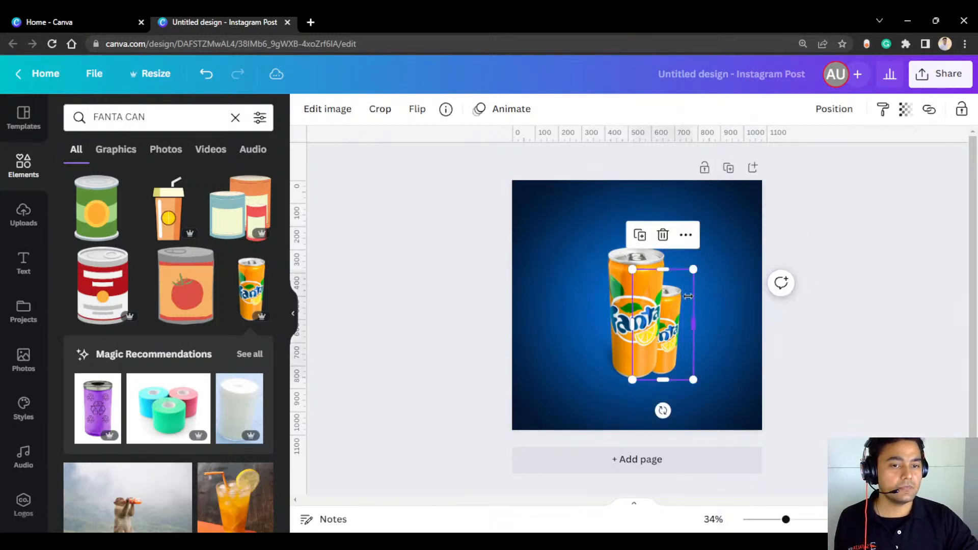
pyautogui.moveTo(686, 296); pyautogui.dragTo(687, 284)
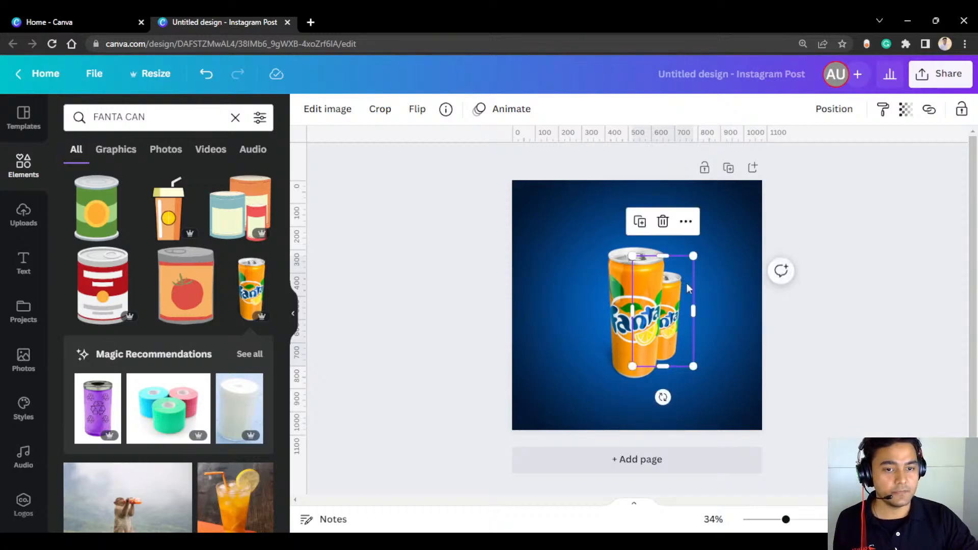
pyautogui.click(812, 295)
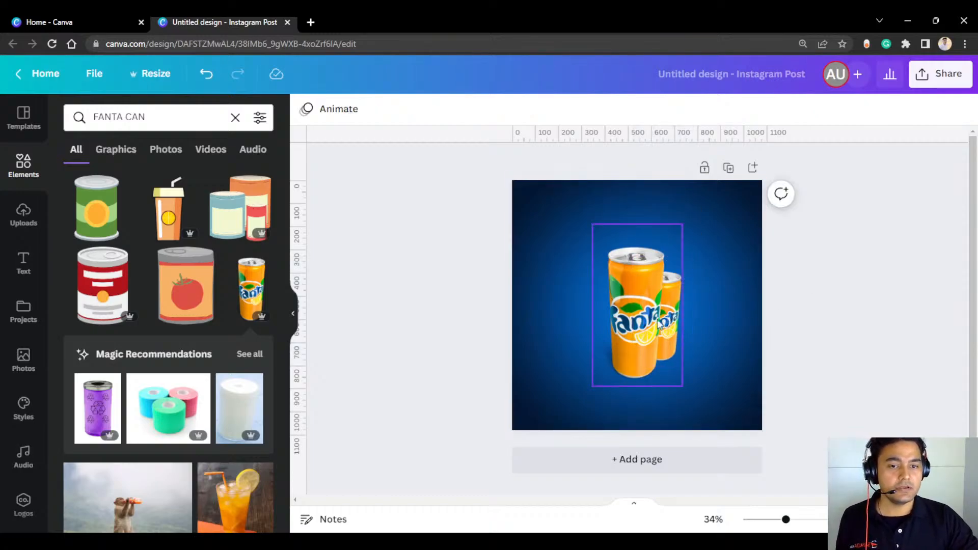
# Step: Duplicate the large can, offset the copy to its left, scale it down slightly and send it to back
pyautogui.click(639, 322)
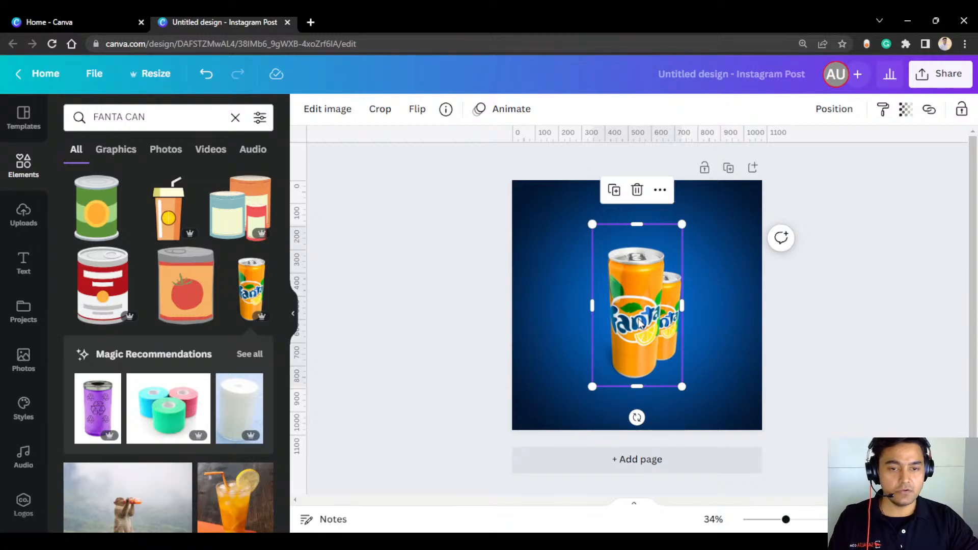
pyautogui.moveTo(644, 328); pyautogui.dragTo(624, 321)
pyautogui.moveTo(662, 225); pyautogui.dragTo(646, 253)
pyautogui.rightClick(611, 345)
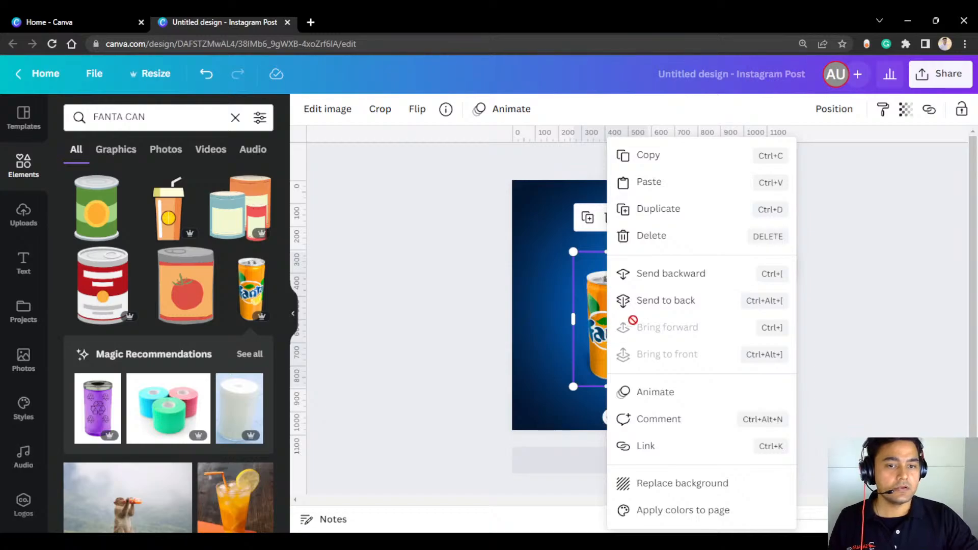
pyautogui.click(664, 301)
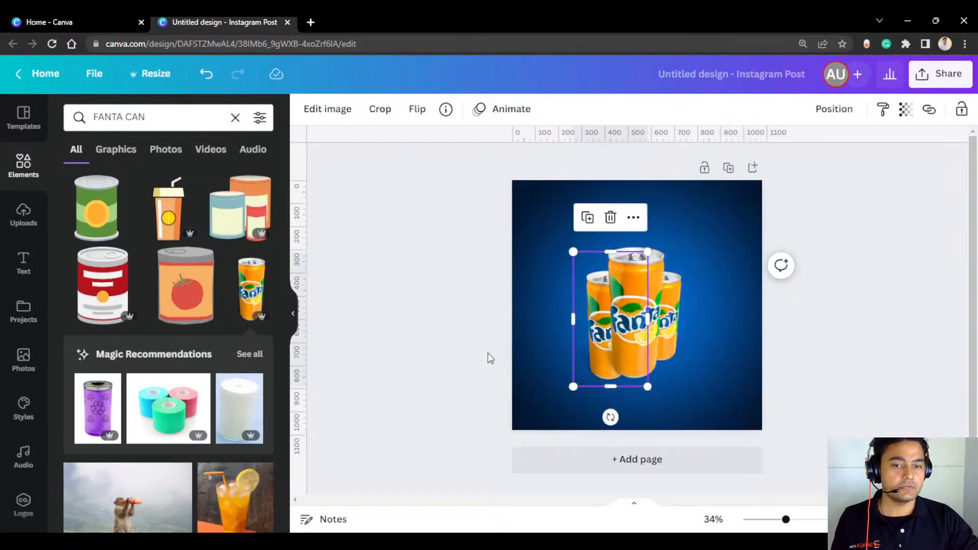
# Step: Raise the left rear can slightly and scale it down to about 275 by 498
pyautogui.moveTo(587, 341); pyautogui.dragTo(581, 324)
pyautogui.moveTo(648, 232); pyautogui.dragTo(634, 253)
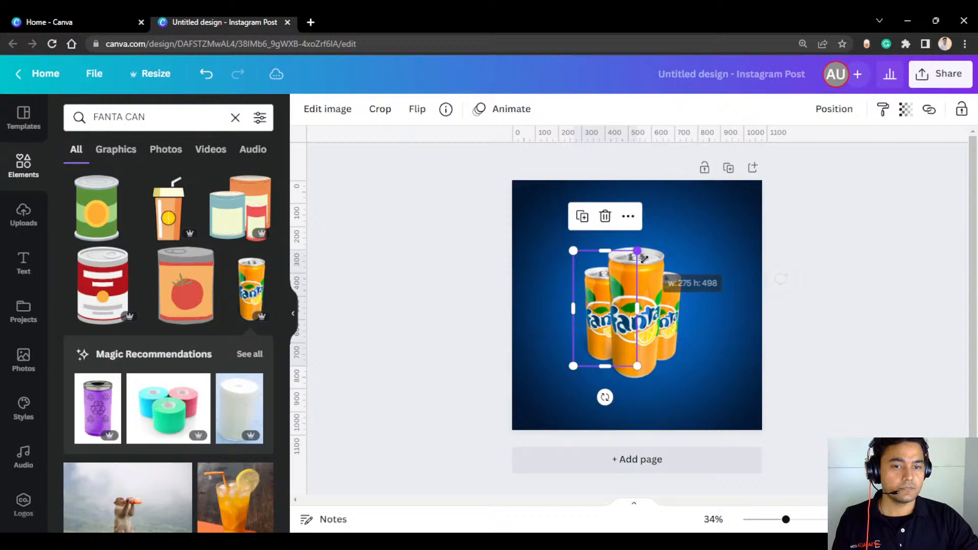
pyautogui.click(855, 260)
# Step: Try to scale down the right rear can and nudge it outward from the front can
pyautogui.click(653, 308)
pyautogui.click(690, 294)
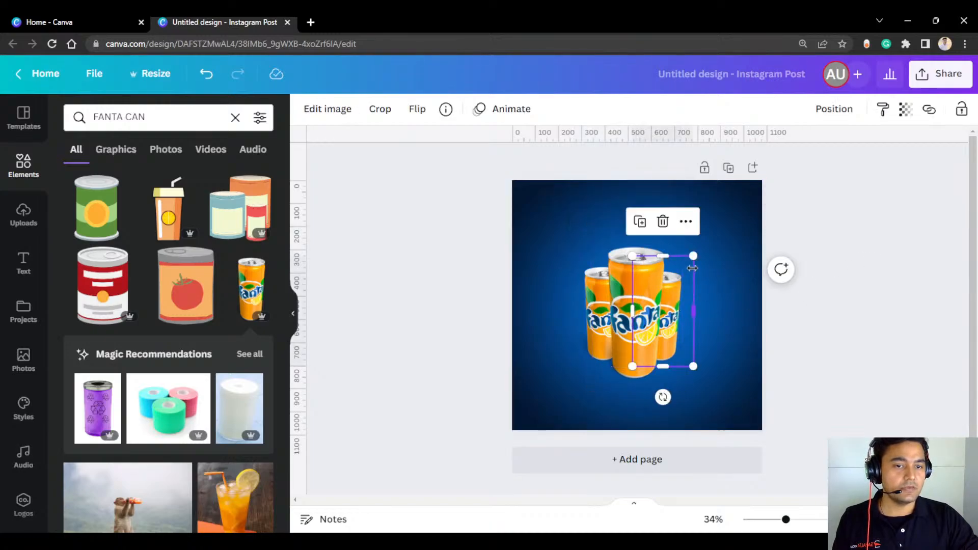
pyautogui.moveTo(693, 256); pyautogui.dragTo(682, 277)
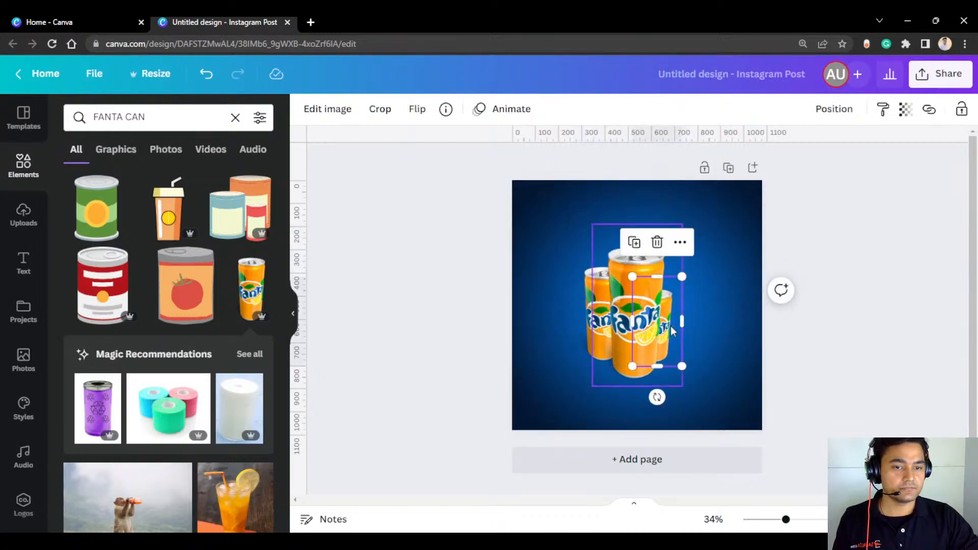
pyautogui.moveTo(671, 326); pyautogui.dragTo(677, 326)
pyautogui.hotkey('ctrl', 'z')
pyautogui.click(693, 327)
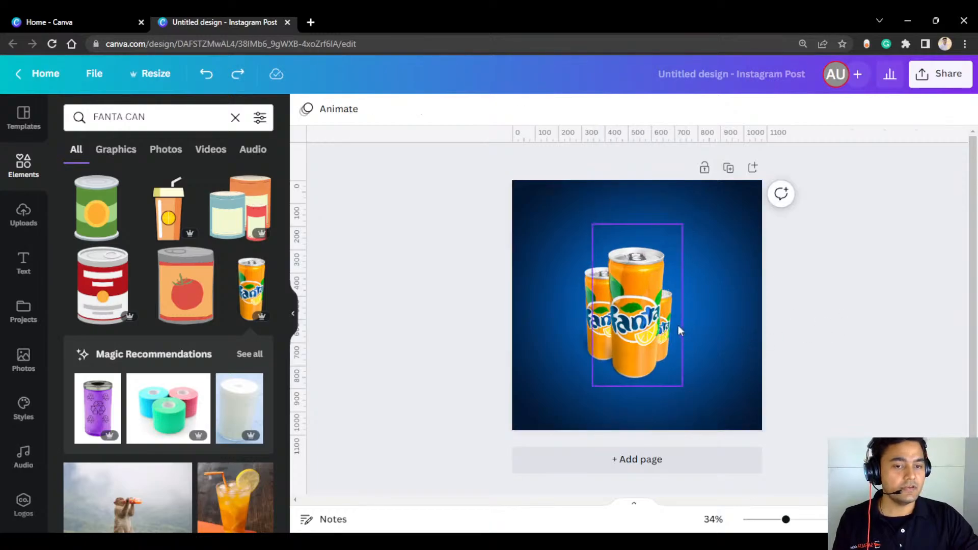
pyautogui.click(678, 329)
pyautogui.click(692, 328)
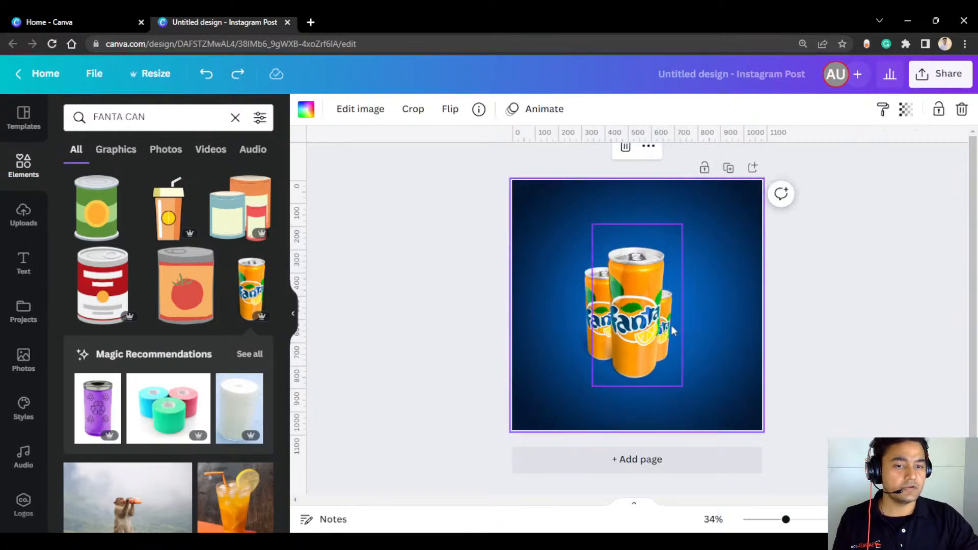
# Step: Scale the right rear can down slightly and tuck it back behind the front can's right side
pyautogui.click(686, 323)
pyautogui.moveTo(686, 322); pyautogui.dragTo(702, 324)
pyautogui.moveTo(712, 257); pyautogui.dragTo(701, 269)
pyautogui.moveTo(698, 337); pyautogui.dragTo(688, 337)
pyautogui.click(882, 316)
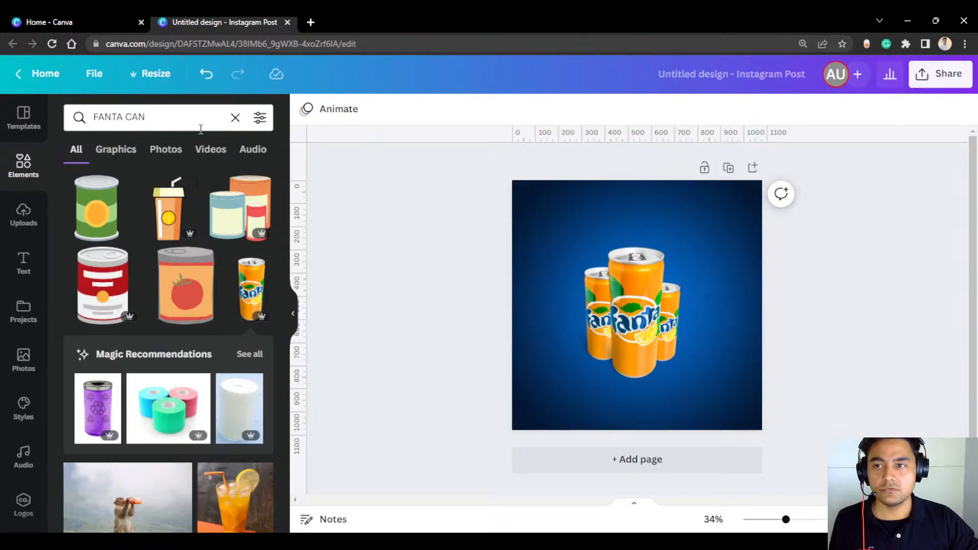
# Step: Replace the FANTA CAN element search with a search for "WATER SPLASH"
pyautogui.click(236, 117)
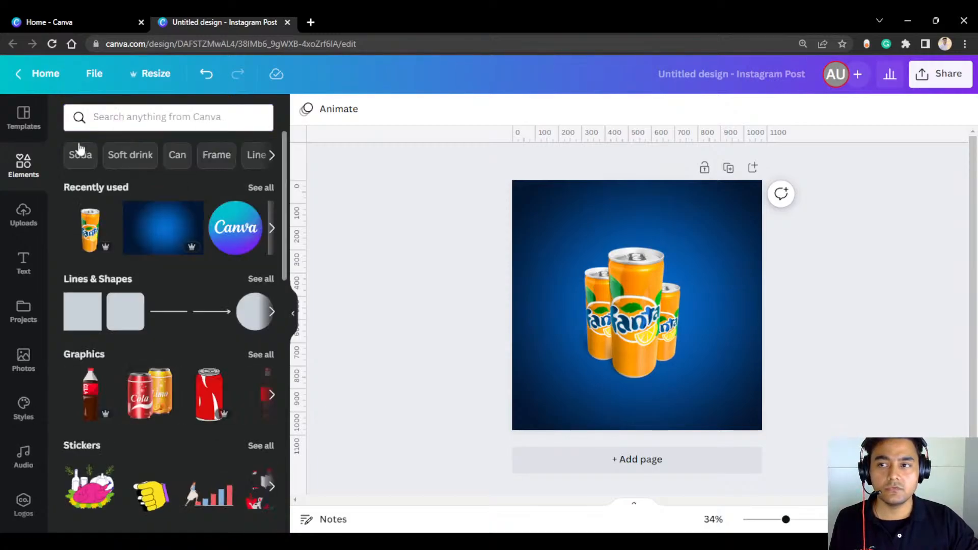
pyautogui.click(114, 120)
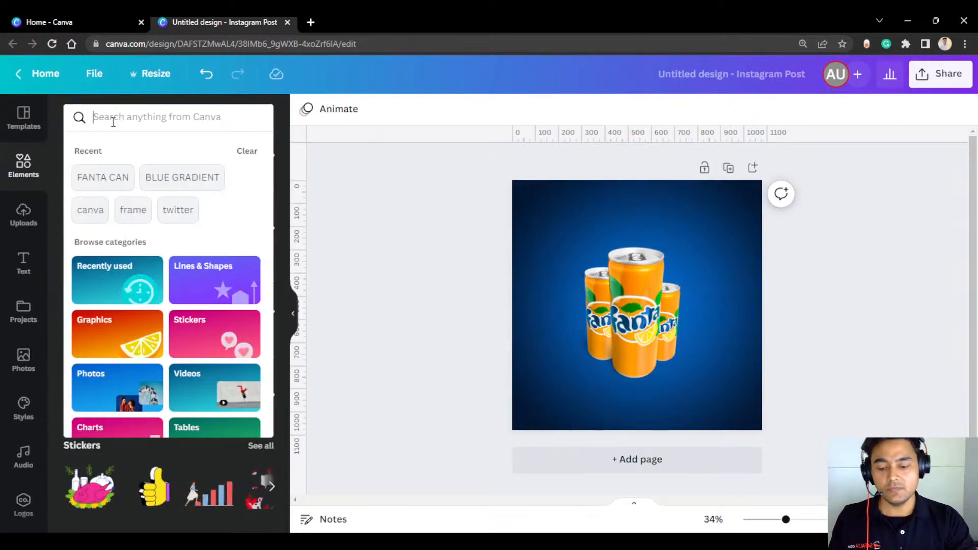
pyautogui.write('WA')
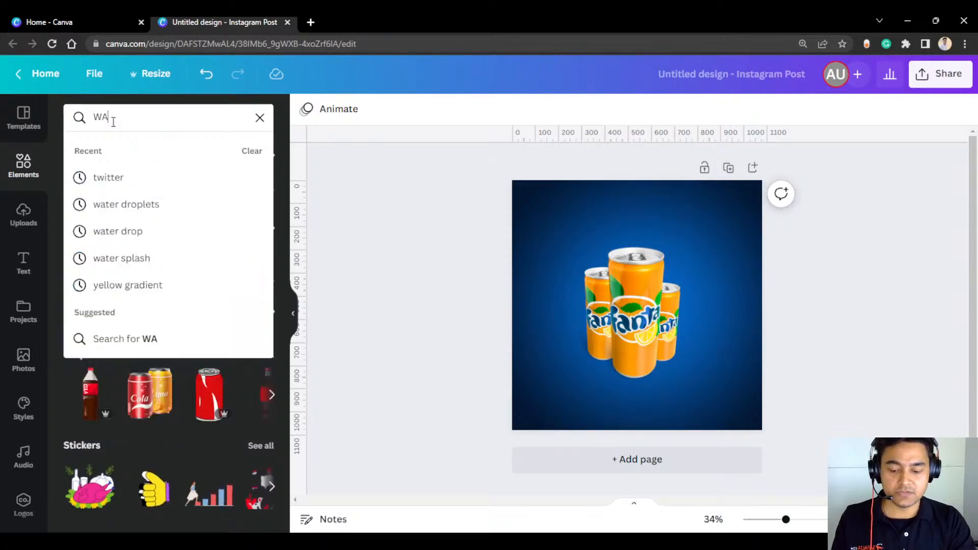
pyautogui.write('TER ')
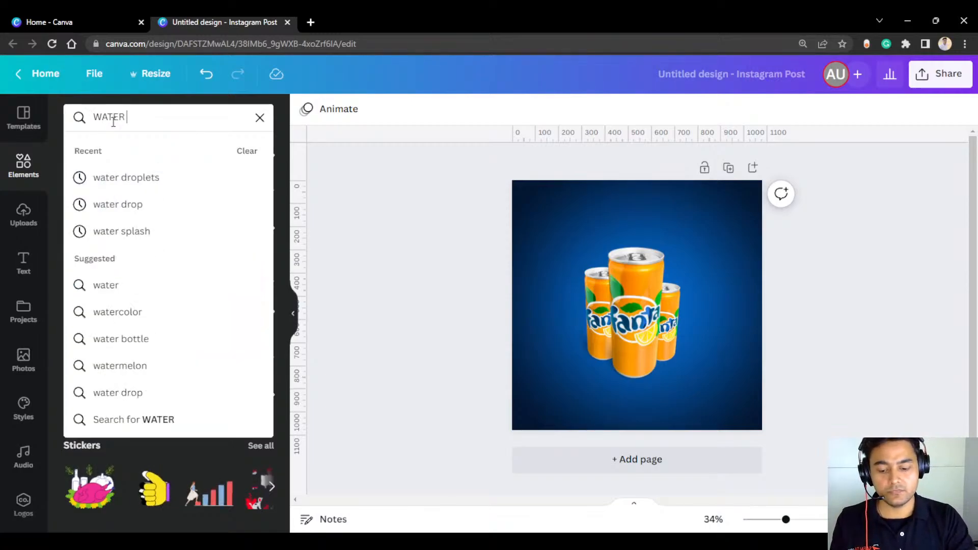
pyautogui.write('SPAS')
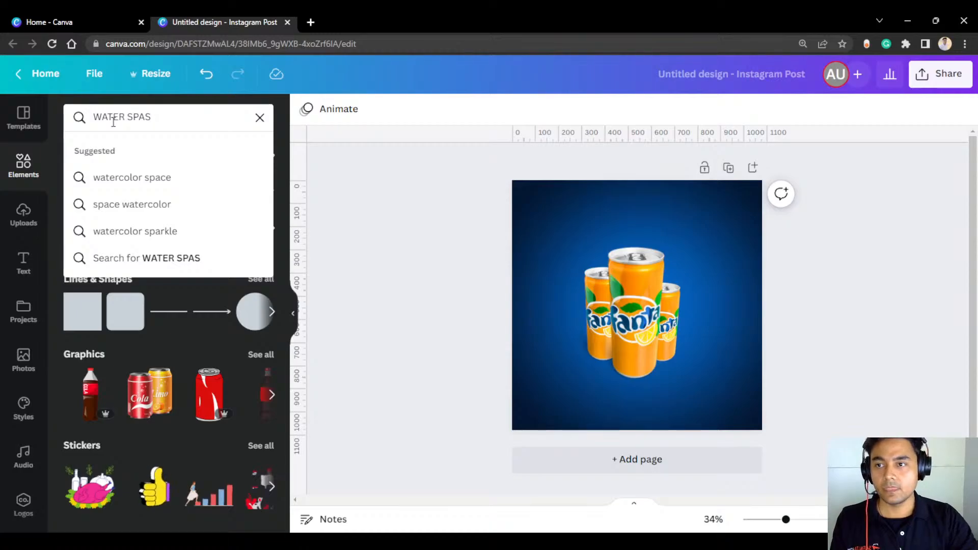
pyautogui.press('BackSpace')
pyautogui.press('BackSpace')
pyautogui.write('LA')
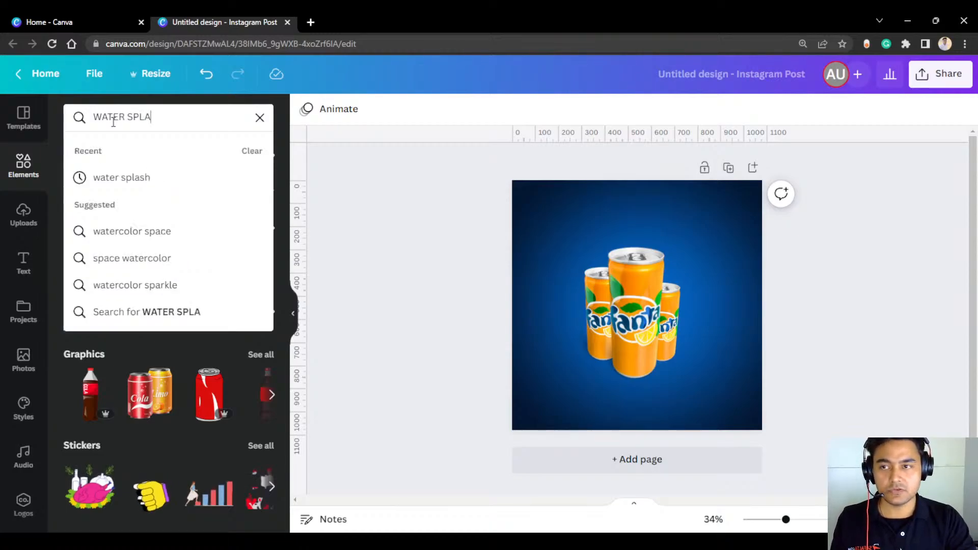
pyautogui.write('SH')
pyautogui.press('Return')
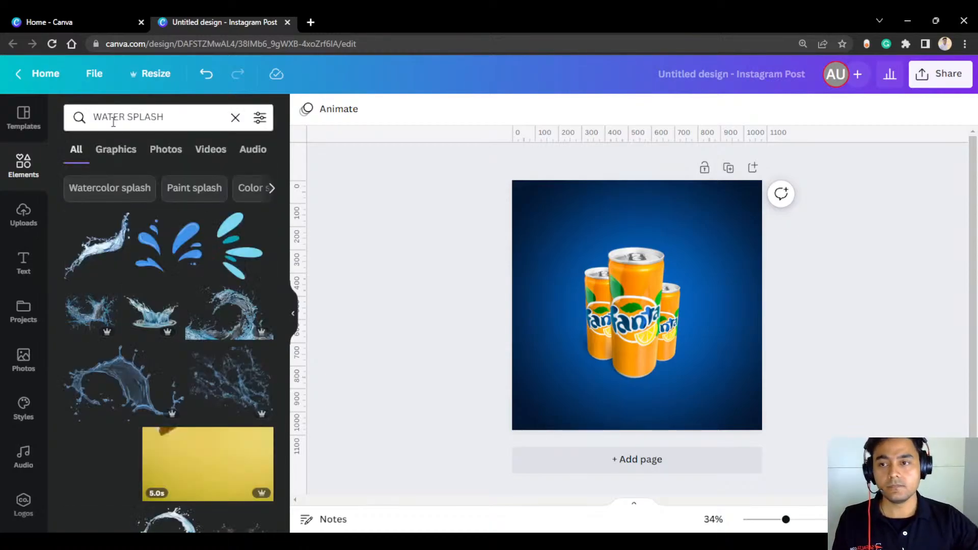
# Step: Add the crown-shaped water splash with ripples and place it over the lower half of the cans
pyautogui.click(169, 312)
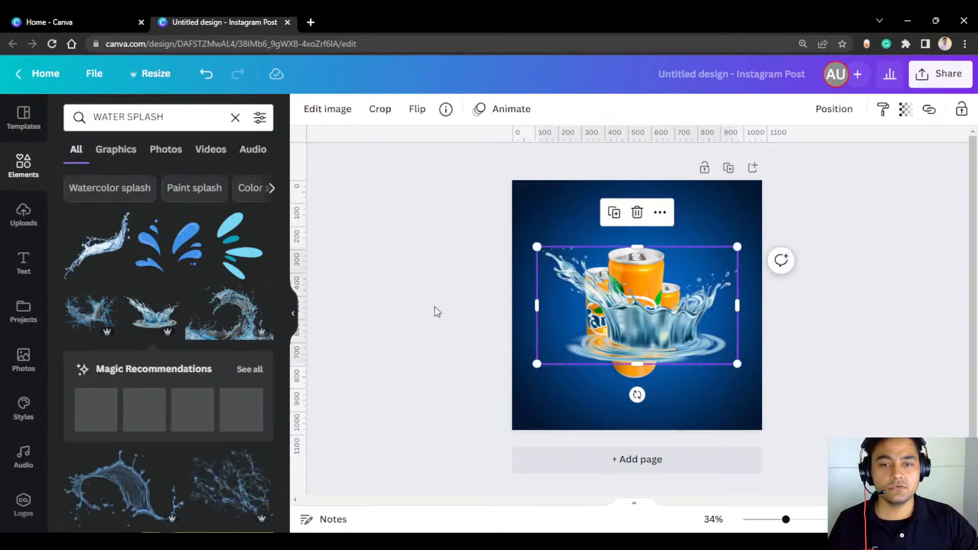
pyautogui.moveTo(647, 320); pyautogui.dragTo(629, 347)
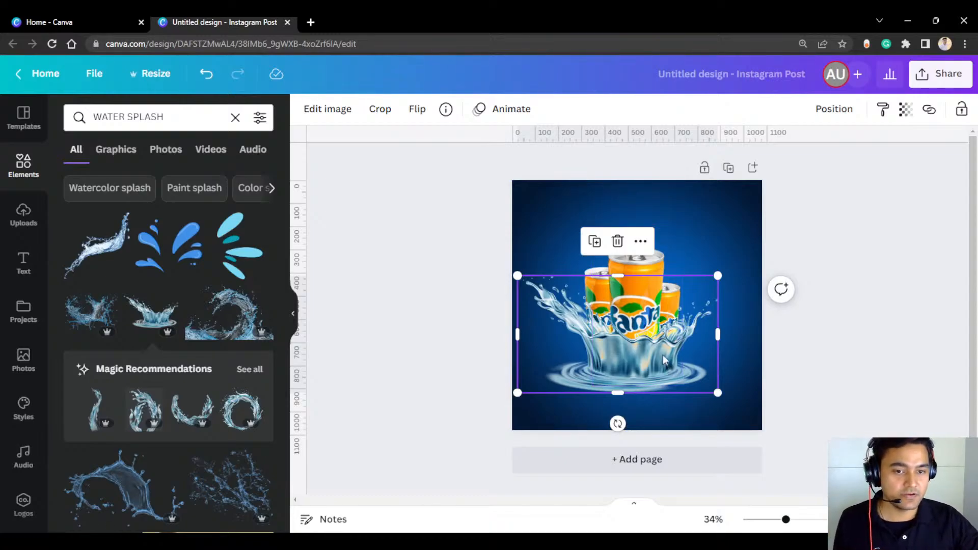
pyautogui.moveTo(662, 354); pyautogui.dragTo(672, 365)
pyautogui.moveTo(619, 277); pyautogui.dragTo(617, 316)
pyautogui.hotkey('ctrl', 'z')
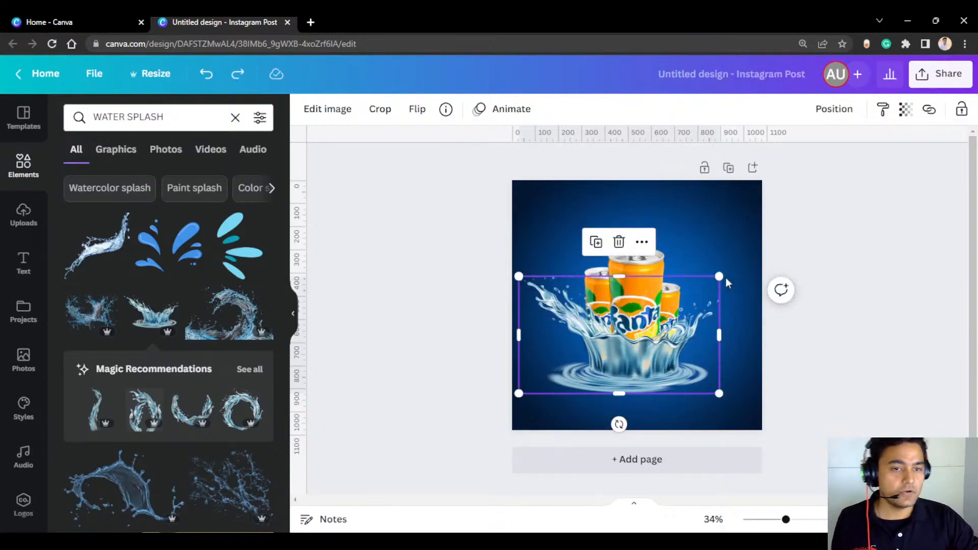
# Step: Shrink the splash onto the front can's base and place a duplicate to its right, behind the front can
pyautogui.moveTo(718, 276); pyautogui.dragTo(658, 370)
pyautogui.moveTo(598, 386); pyautogui.dragTo(651, 381)
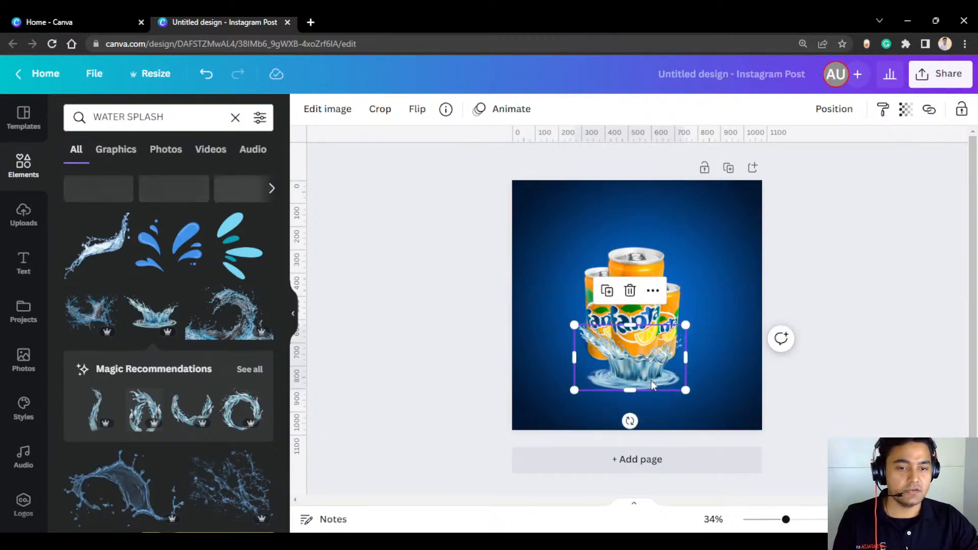
pyautogui.moveTo(651, 381); pyautogui.dragTo(684, 361)
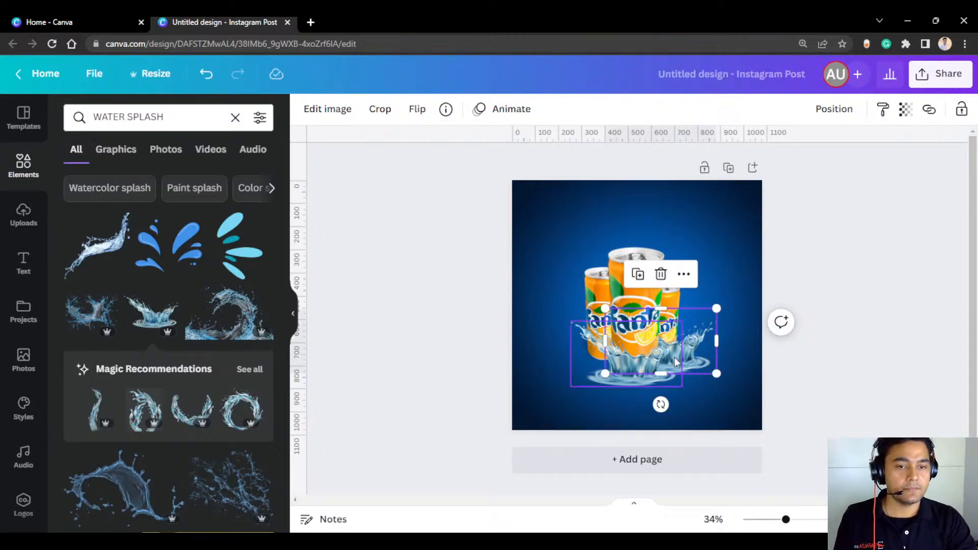
pyautogui.click(843, 262)
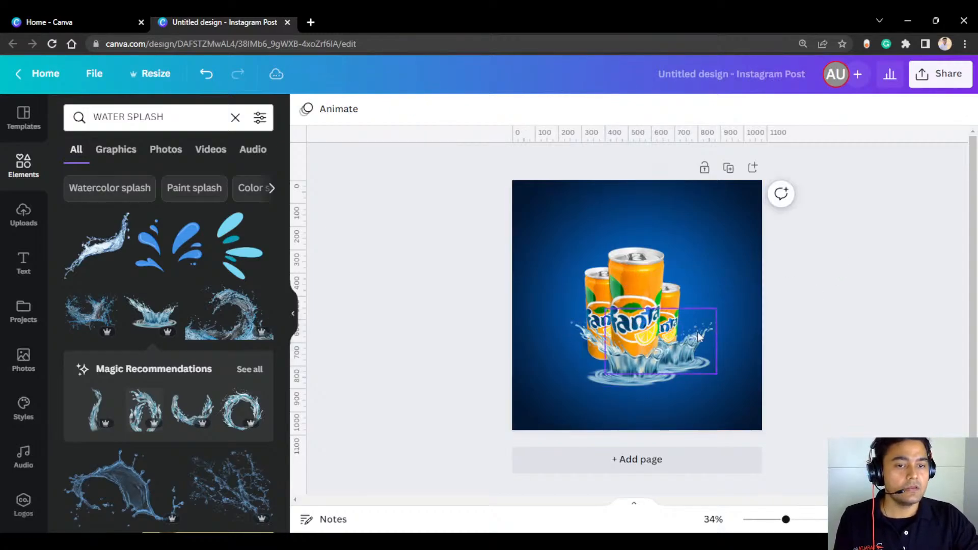
pyautogui.moveTo(689, 346); pyautogui.dragTo(683, 345)
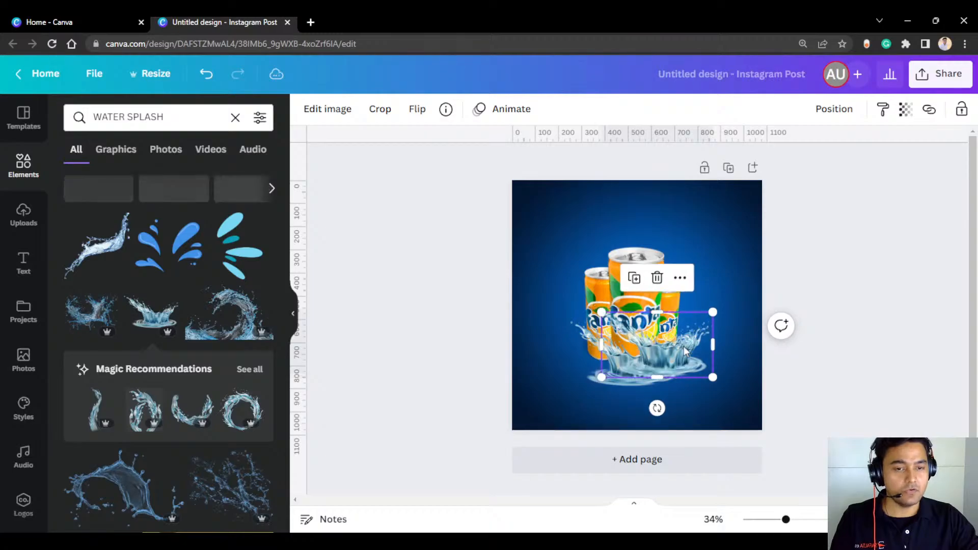
# Step: Place another splash copy around the left rear can's base and send it behind the front can
pyautogui.moveTo(685, 352); pyautogui.dragTo(593, 356)
pyautogui.rightClick(586, 360)
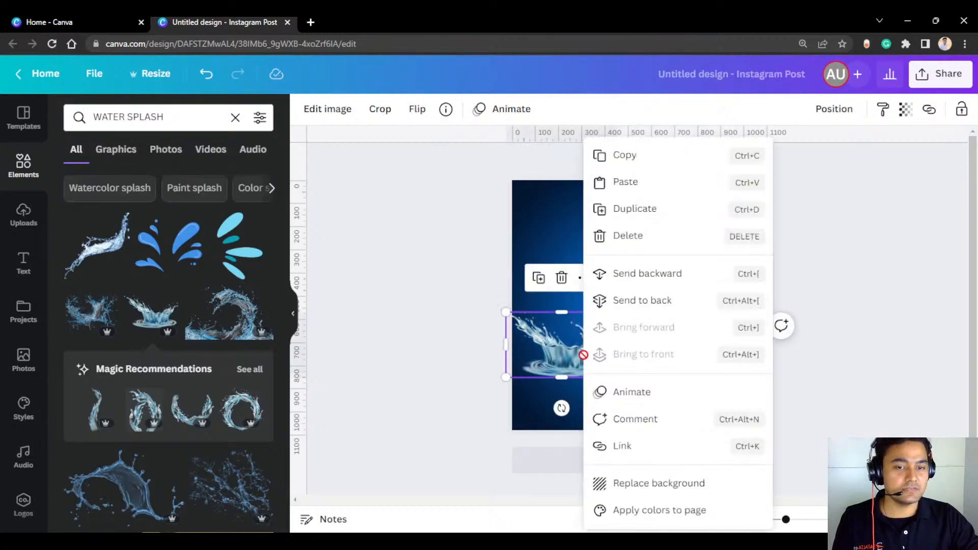
pyautogui.click(549, 361)
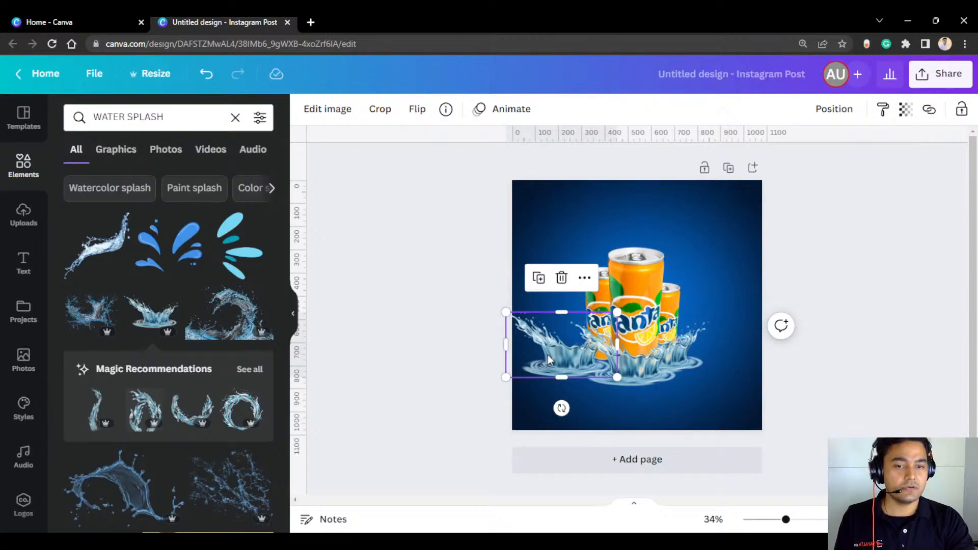
pyautogui.moveTo(542, 354); pyautogui.dragTo(581, 355)
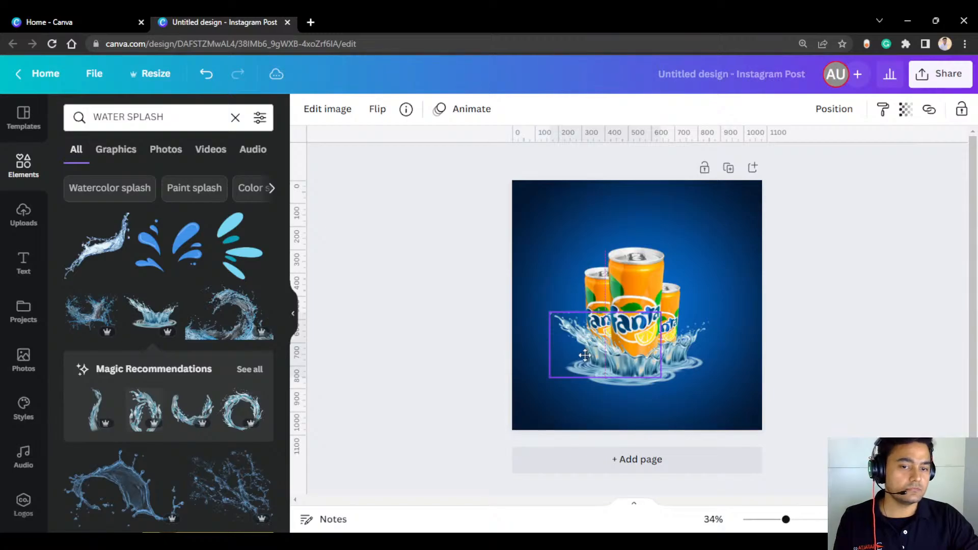
pyautogui.moveTo(585, 355); pyautogui.dragTo(578, 355)
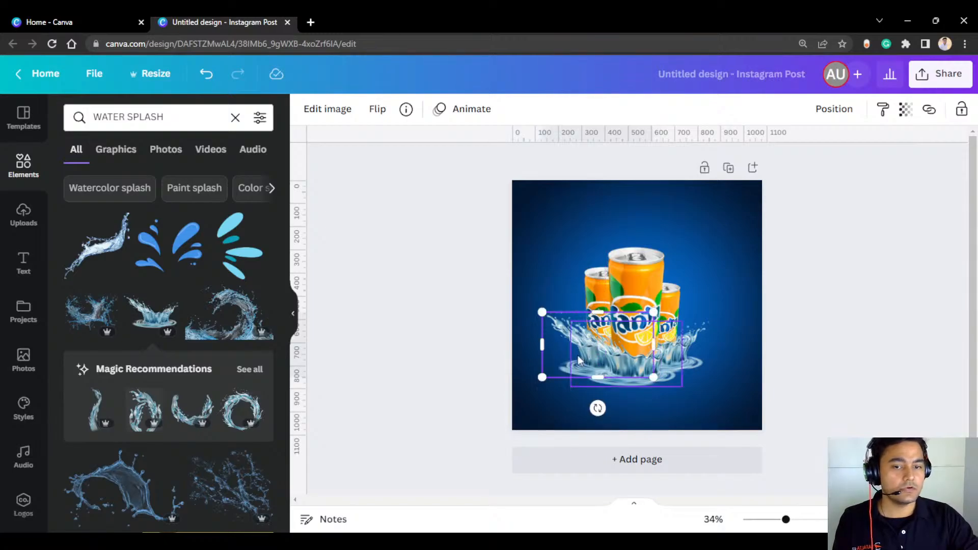
pyautogui.click(853, 227)
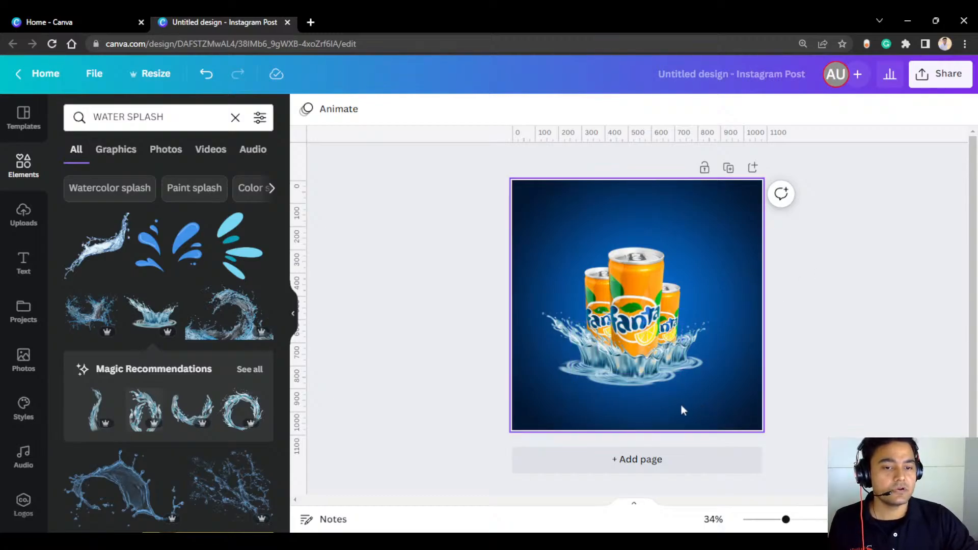
# Step: Scale up the front splash slightly and recentre it around the base of the cans
pyautogui.click(647, 372)
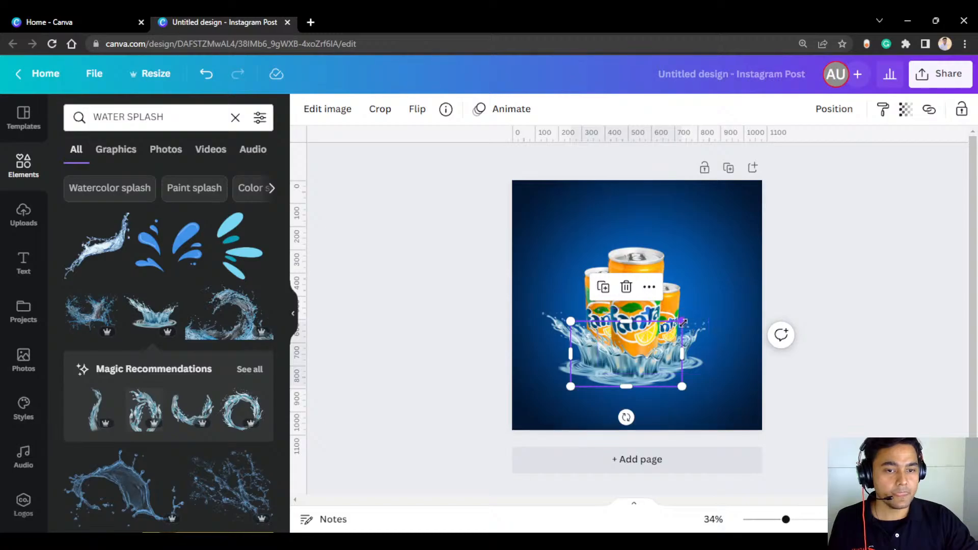
pyautogui.moveTo(682, 320); pyautogui.dragTo(703, 304)
pyautogui.moveTo(668, 366); pyautogui.dragTo(653, 363)
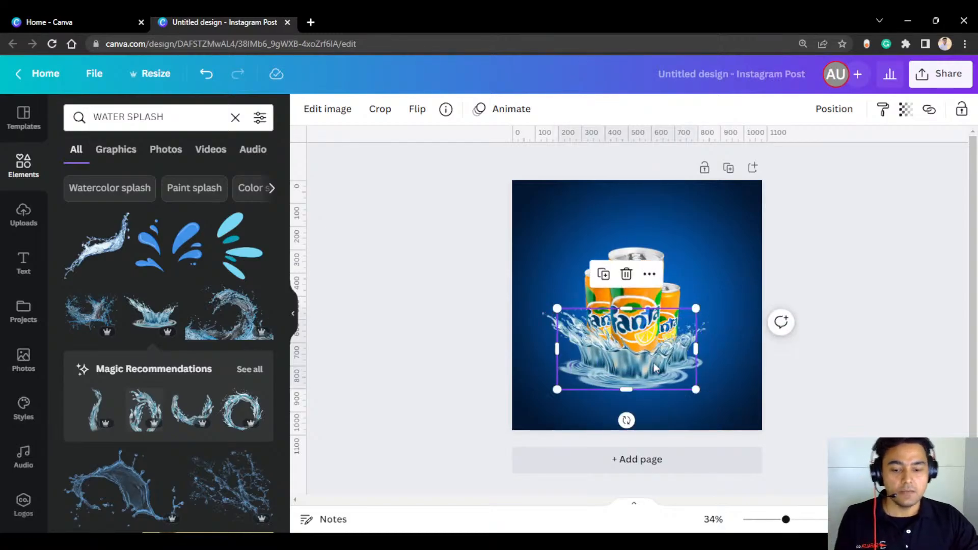
# Step: Delete the front and right splashes, keeping only the one at the left can's base
pyautogui.press('Delete')
pyautogui.click(695, 357)
pyautogui.press('Delete')
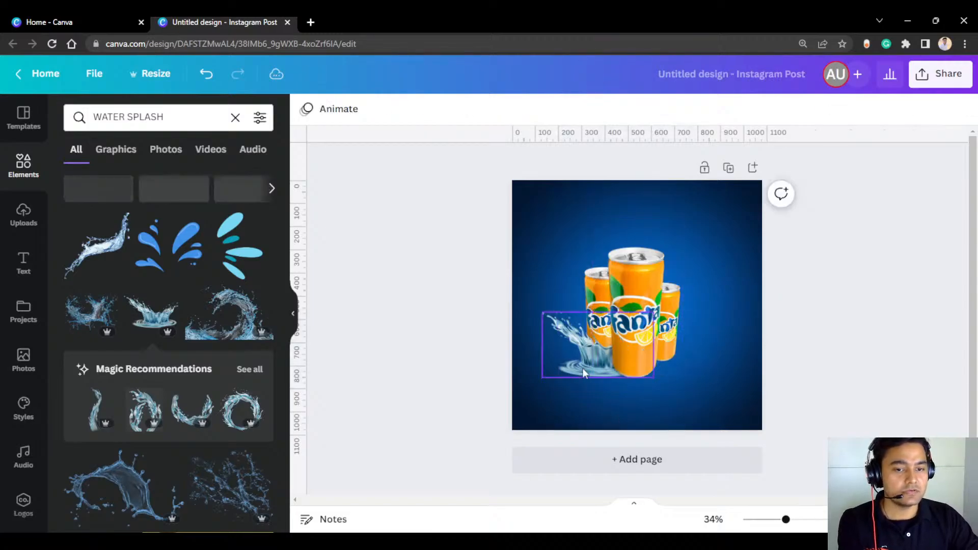
pyautogui.click(576, 369)
pyautogui.press('Delete')
pyautogui.hotkey('ctrl', 'z')
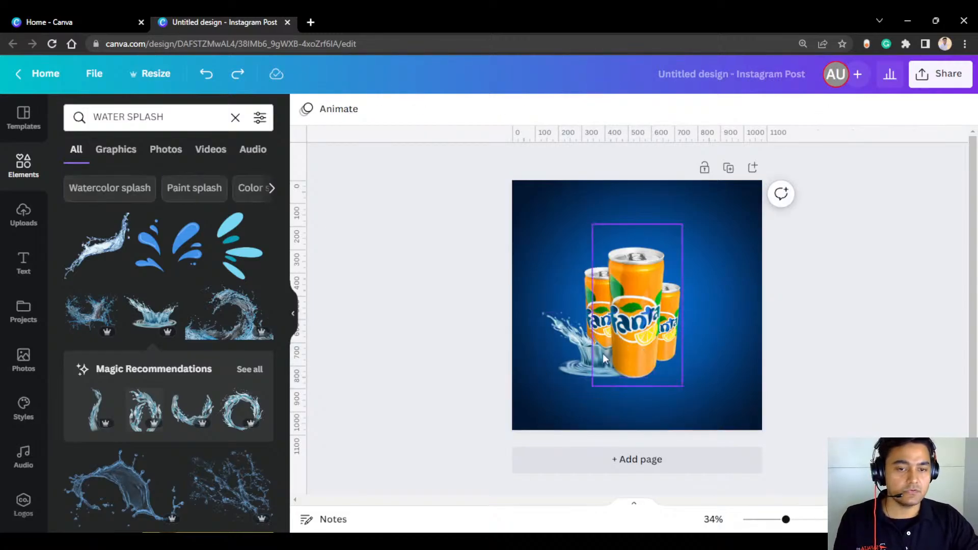
# Step: Bring the remaining splash in front of the cans, enlarge it to span all three and centre it around their bases
pyautogui.hotkey('ctrl', ']')
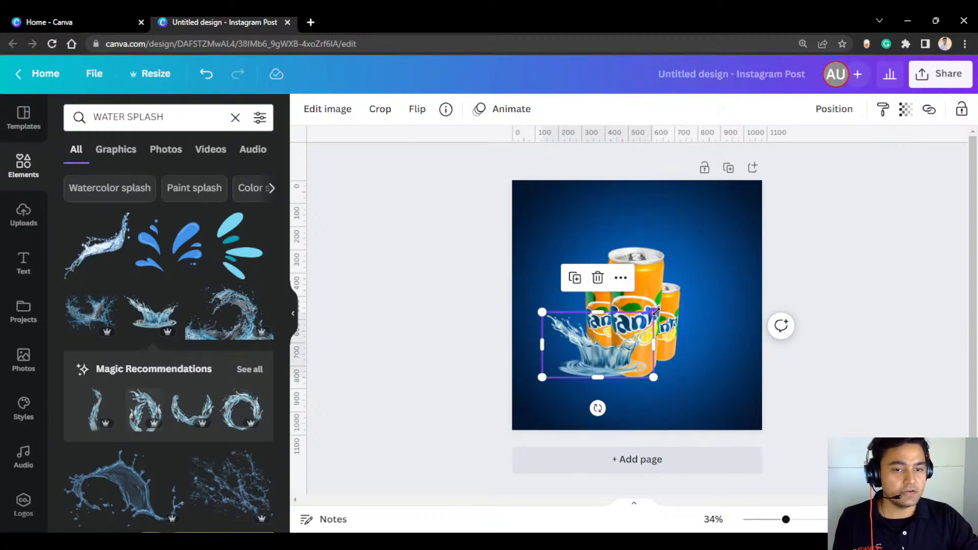
pyautogui.moveTo(654, 312); pyautogui.dragTo(705, 282)
pyautogui.moveTo(635, 364); pyautogui.dragTo(634, 374)
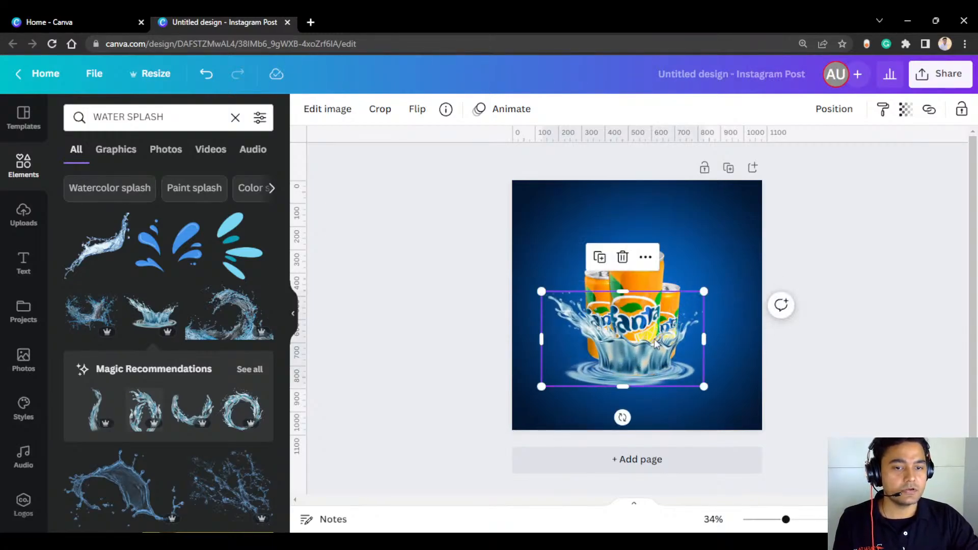
pyautogui.moveTo(710, 288); pyautogui.dragTo(731, 277)
pyautogui.moveTo(655, 351); pyautogui.dragTo(637, 350)
# Step: Send the enlarged splash behind all three cans and nudge it slightly to the right
pyautogui.hotkey('ctrl', '[')
pyautogui.hotkey('ctrl', '[')
pyautogui.hotkey('ctrl', '[')
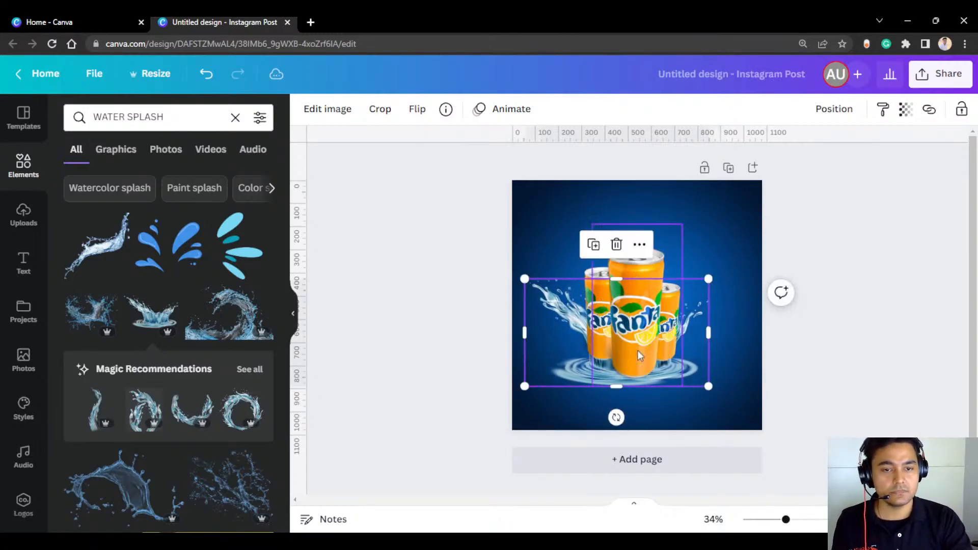
pyautogui.click(871, 321)
pyautogui.click(564, 380)
pyautogui.moveTo(564, 380); pyautogui.dragTo(575, 379)
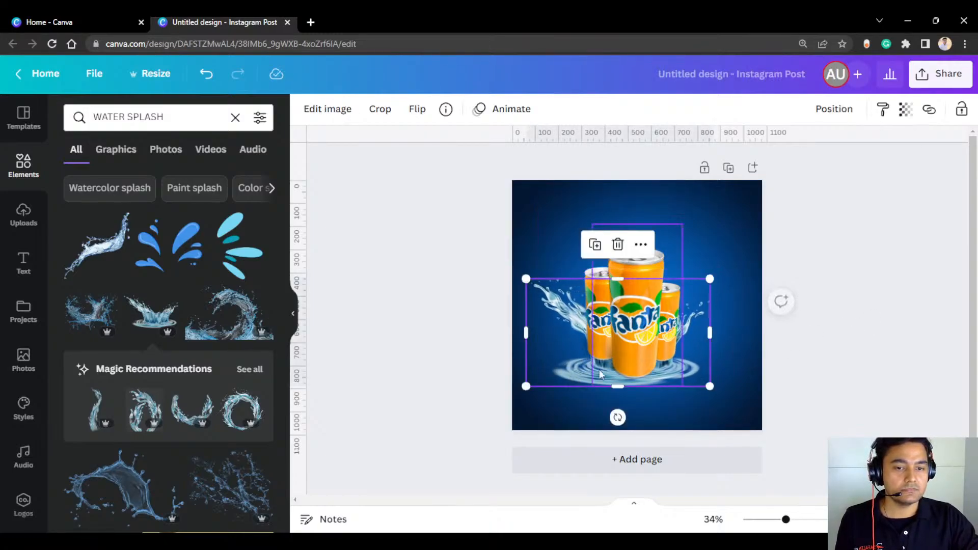
# Step: Raise the front can slightly and move the water splash up a little beneath it
pyautogui.click(640, 352)
pyautogui.moveTo(632, 359); pyautogui.dragTo(632, 354)
pyautogui.click(823, 318)
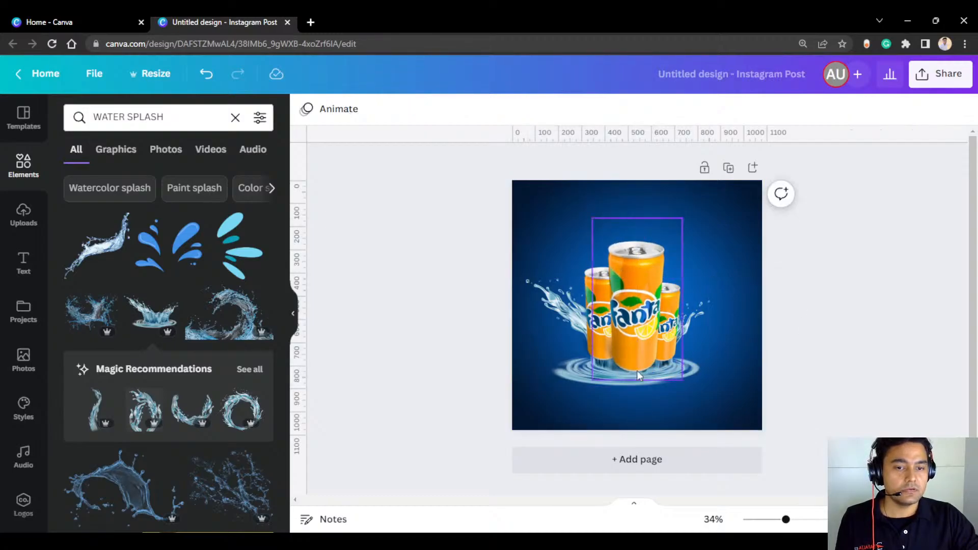
pyautogui.click(571, 371)
pyautogui.moveTo(571, 372); pyautogui.dragTo(572, 368)
pyautogui.click(882, 316)
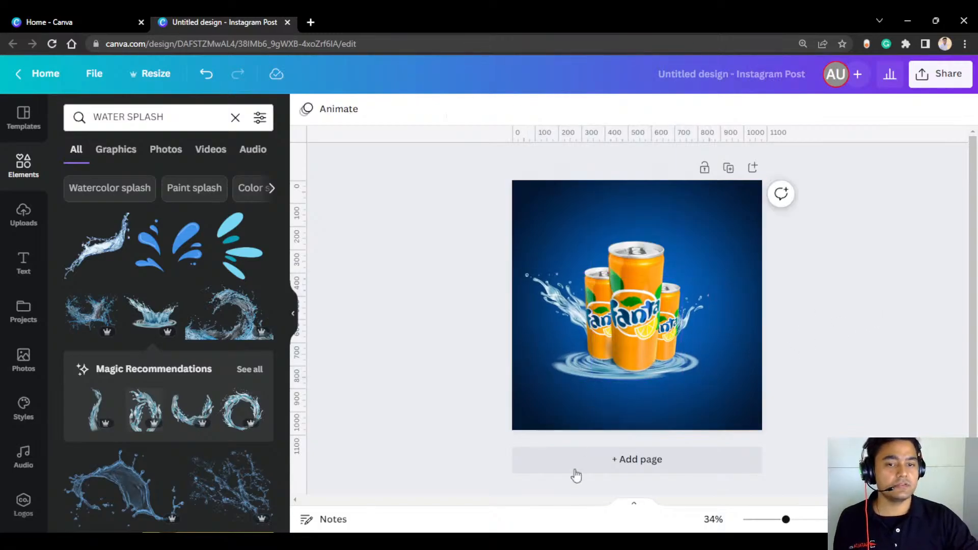
# Step: Enlarge the water splash behind the cans slightly and re-centre it around their bases
pyautogui.click(569, 309)
pyautogui.moveTo(709, 272); pyautogui.dragTo(728, 261)
pyautogui.moveTo(701, 364); pyautogui.dragTo(691, 367)
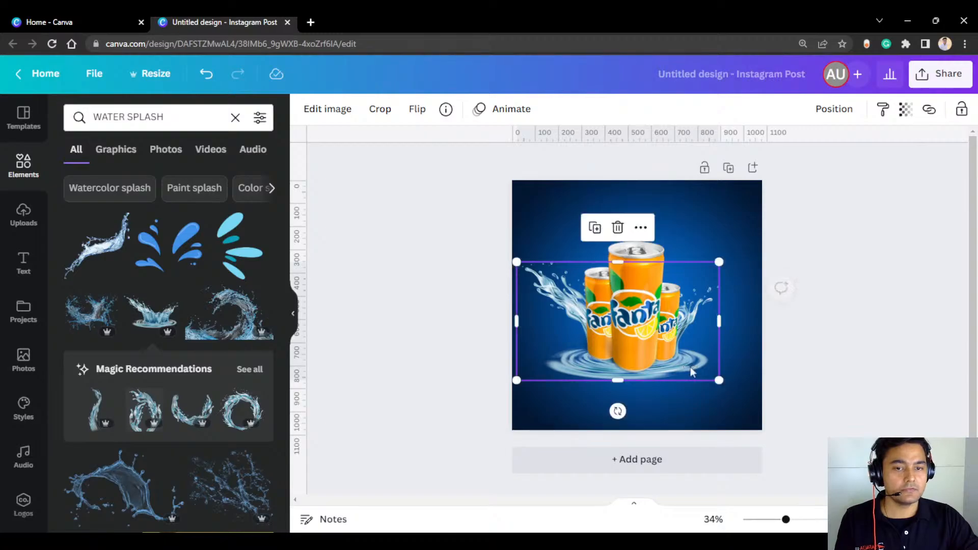
pyautogui.click(834, 278)
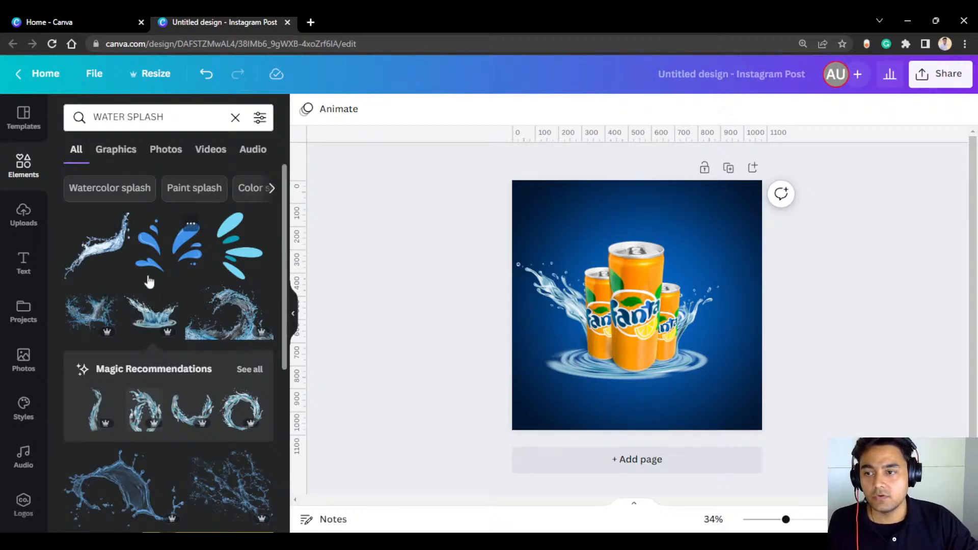
# Step: Add the two-sided droplet water splash in front of the cans, shrink it slightly and centre it over their bases
pyautogui.scroll(-1, 148, 281)
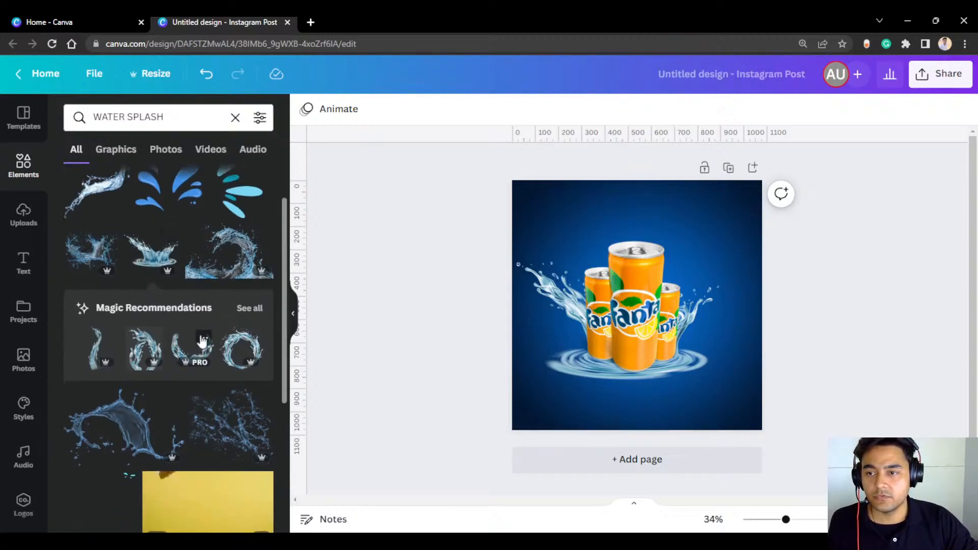
pyautogui.scroll(-6, 230, 261)
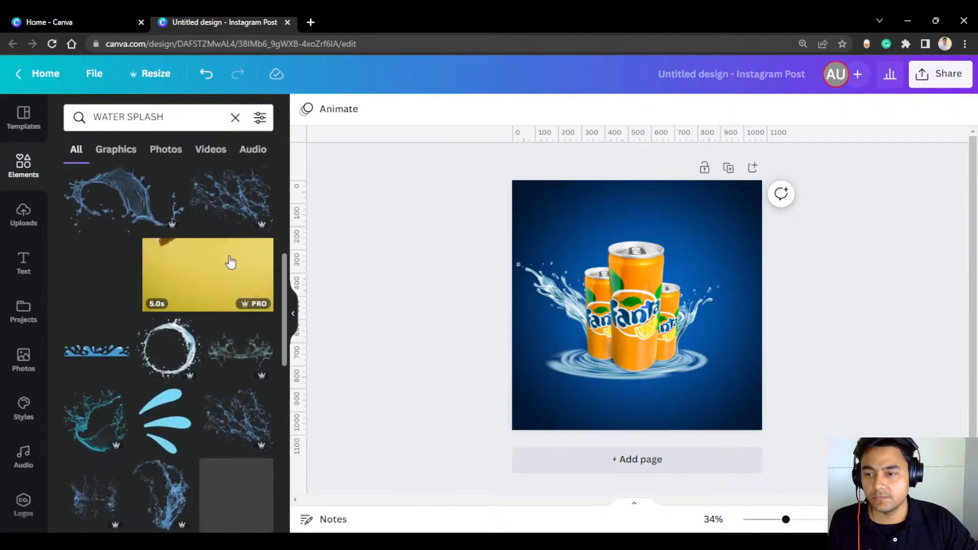
pyautogui.scroll(-2, 230, 262)
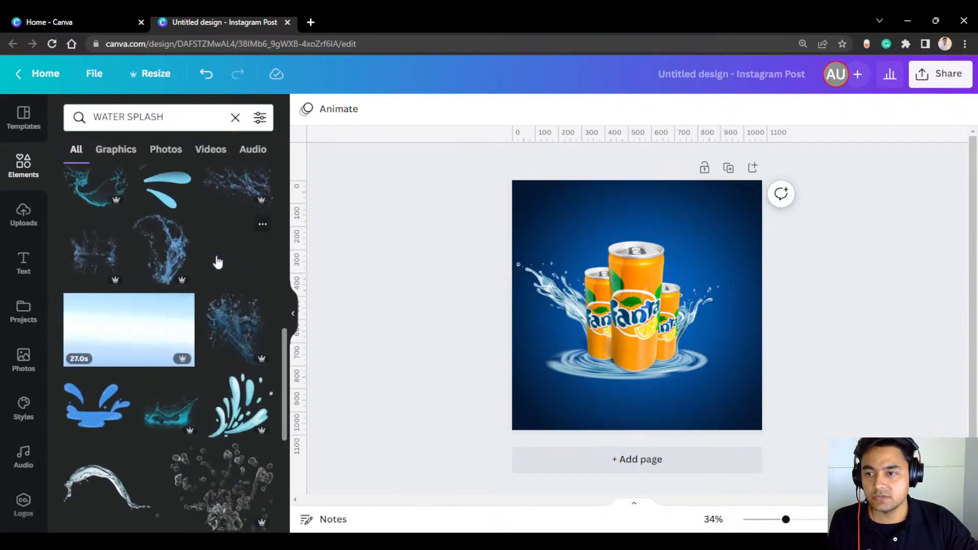
pyautogui.scroll(10, 223, 256)
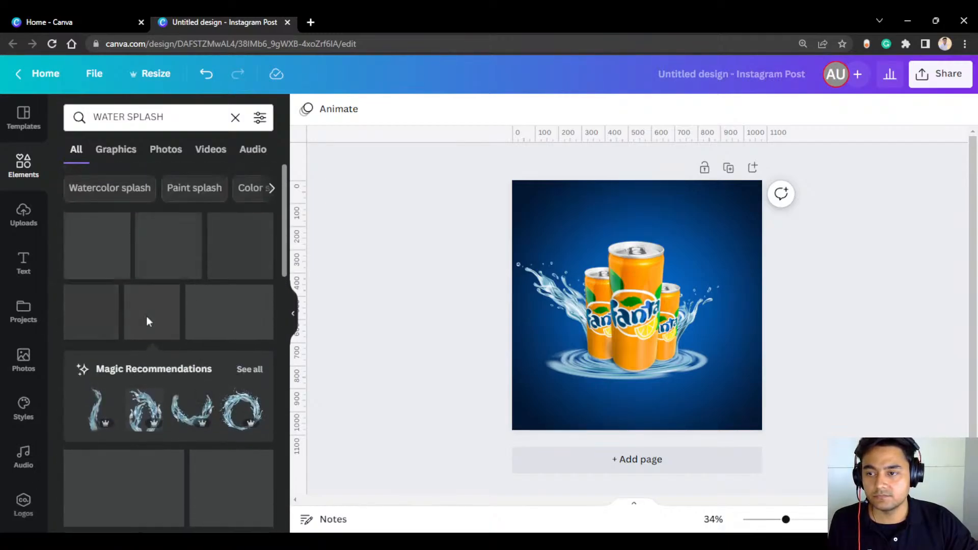
pyautogui.click(100, 313)
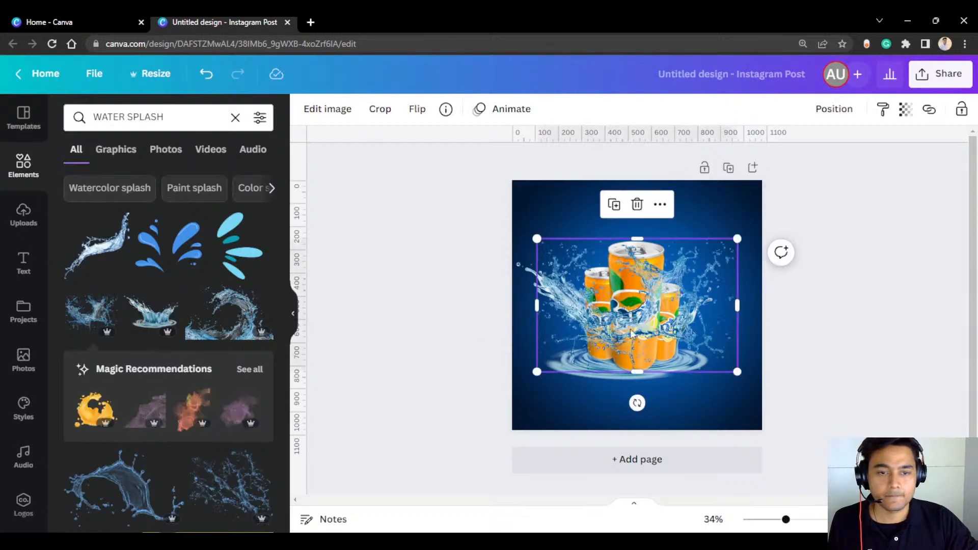
pyautogui.moveTo(601, 290); pyautogui.dragTo(608, 358)
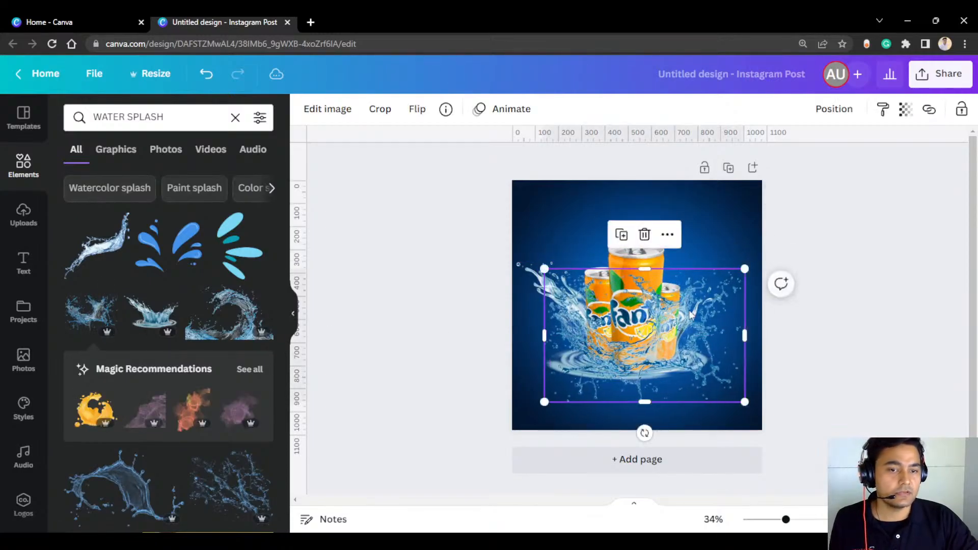
pyautogui.moveTo(748, 268); pyautogui.dragTo(723, 286)
pyautogui.moveTo(610, 368)
pyautogui.mouseDown()
pyautogui.moveTo(629, 364)
pyautogui.moveTo(621, 366)
pyautogui.mouseUp()
pyautogui.click(432, 362)
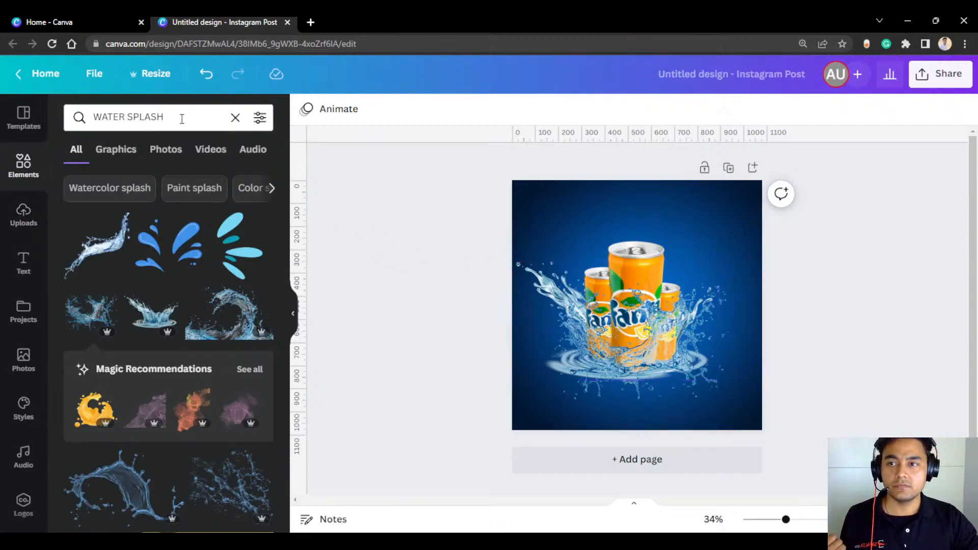
# Step: Replace the element search with "leaf"
pyautogui.click(236, 118)
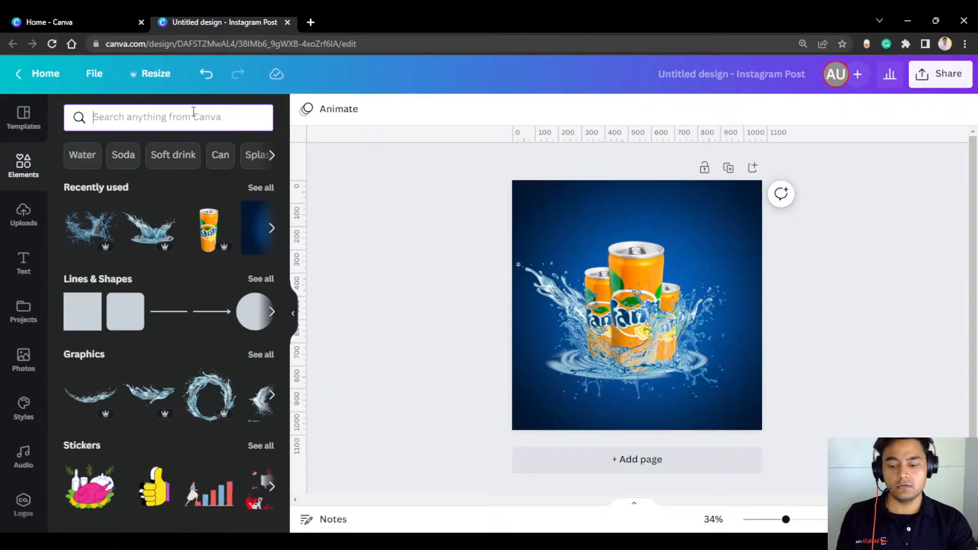
pyautogui.write('LEAAF')
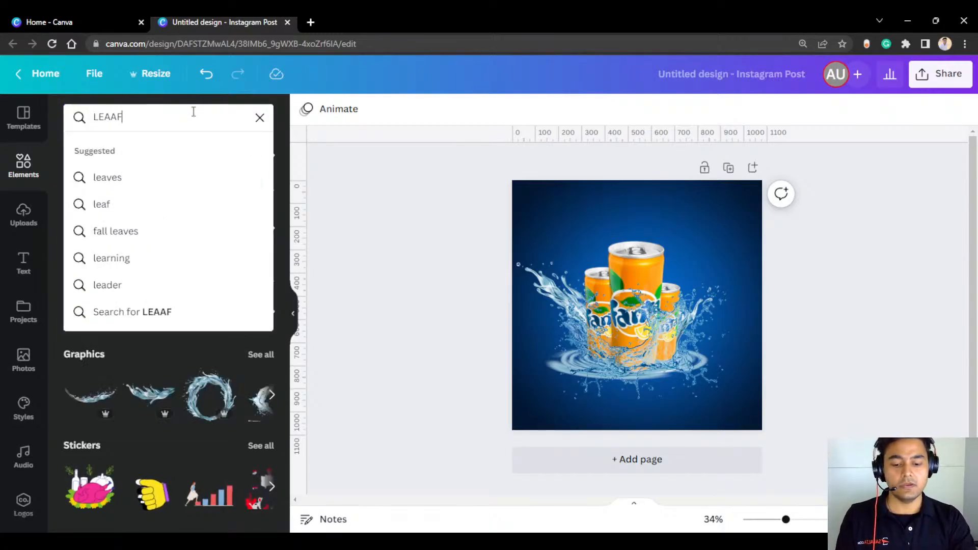
pyautogui.press('Return')
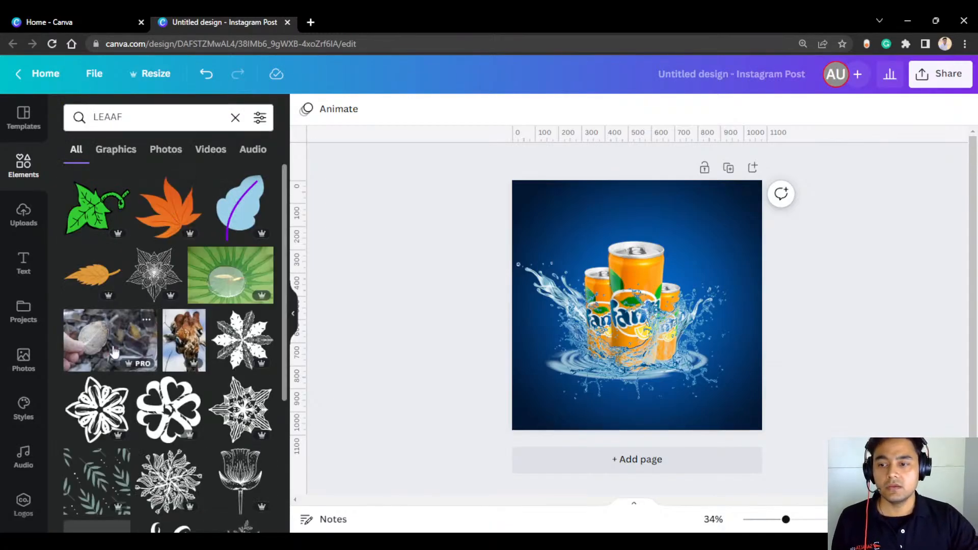
pyautogui.click(114, 120)
pyautogui.press('BackSpace')
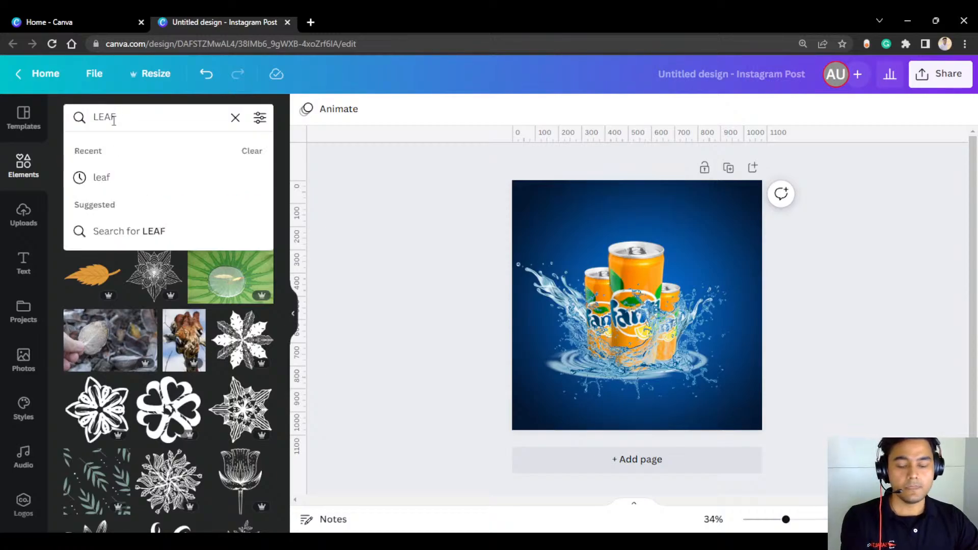
pyautogui.click(146, 185)
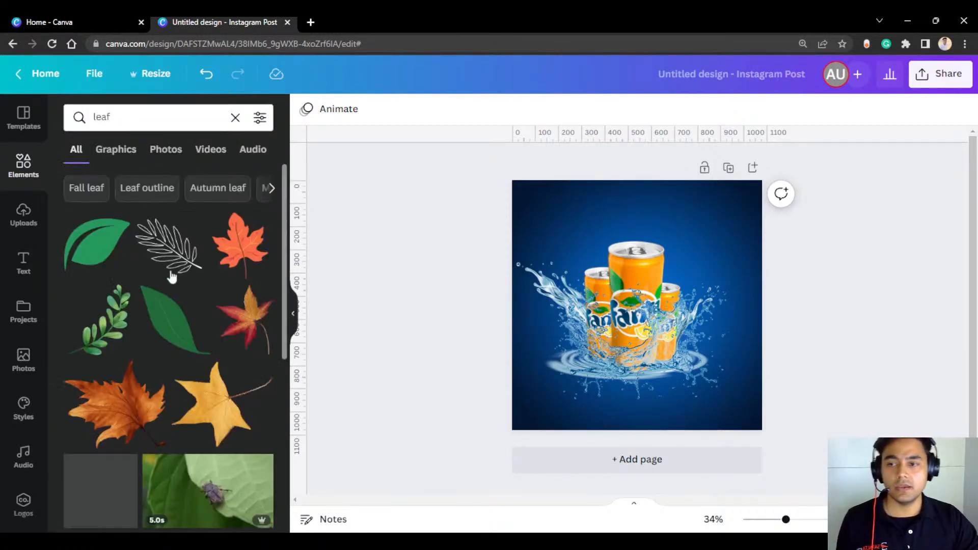
# Step: Add the single realistic green leaf from the results and shrink it to roughly half its size
pyautogui.scroll(-6, 173, 358)
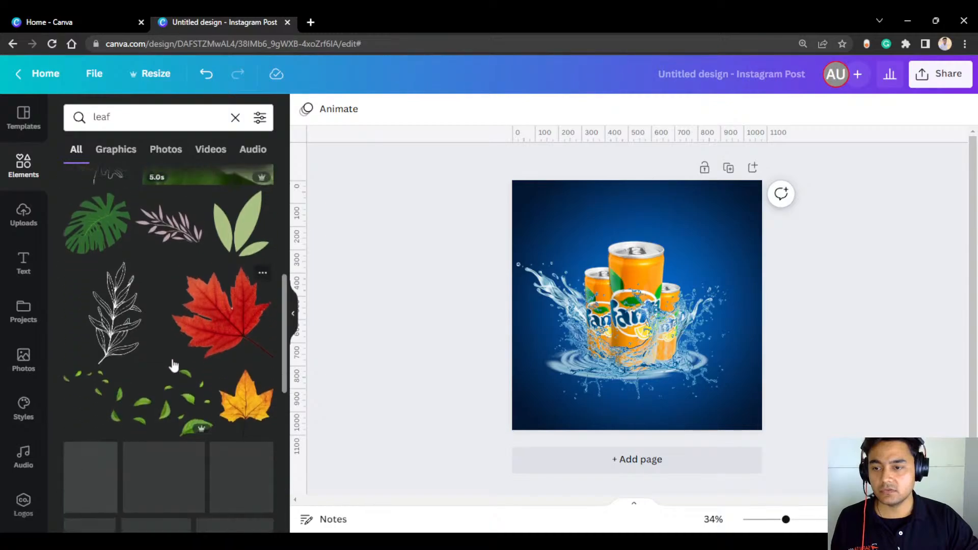
pyautogui.scroll(-5, 173, 362)
pyautogui.click(87, 234)
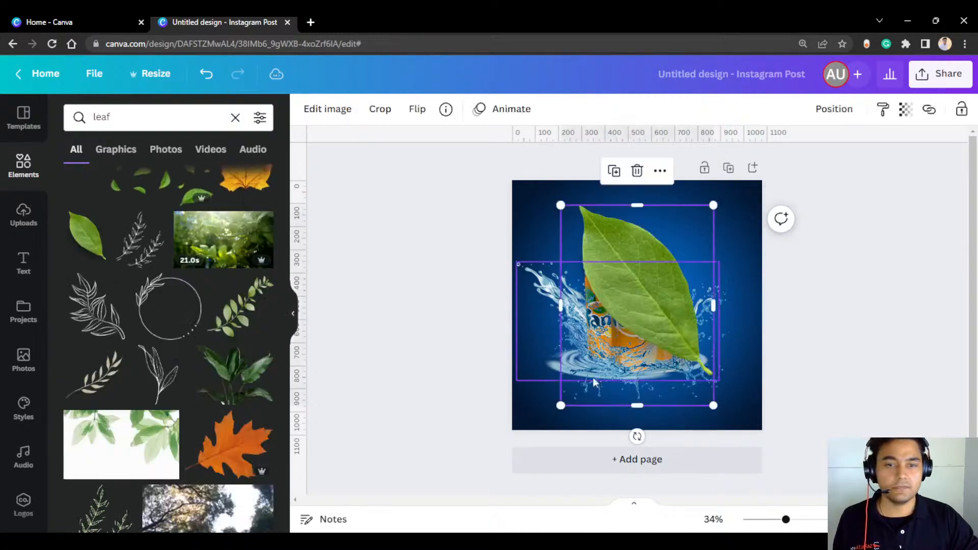
pyautogui.moveTo(650, 290)
pyautogui.mouseDown()
pyautogui.moveTo(756, 323)
pyautogui.moveTo(638, 296)
pyautogui.mouseUp()
pyautogui.moveTo(714, 419); pyautogui.dragTo(653, 337)
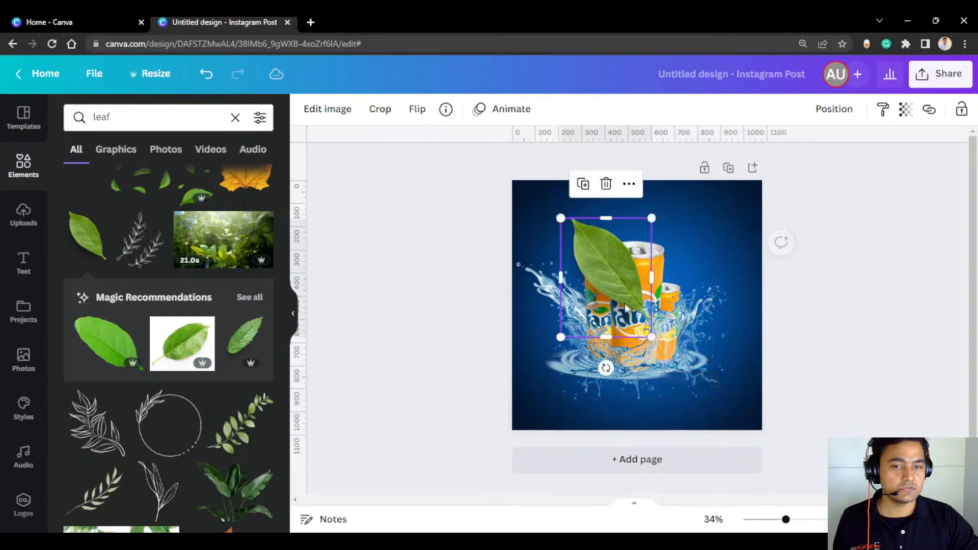
# Step: Tuck the leaf into the canvas's top-right corner and place rotated copies at the lower right edge and bottom-left corner, partly off the canvas
pyautogui.moveTo(623, 281); pyautogui.dragTo(781, 374)
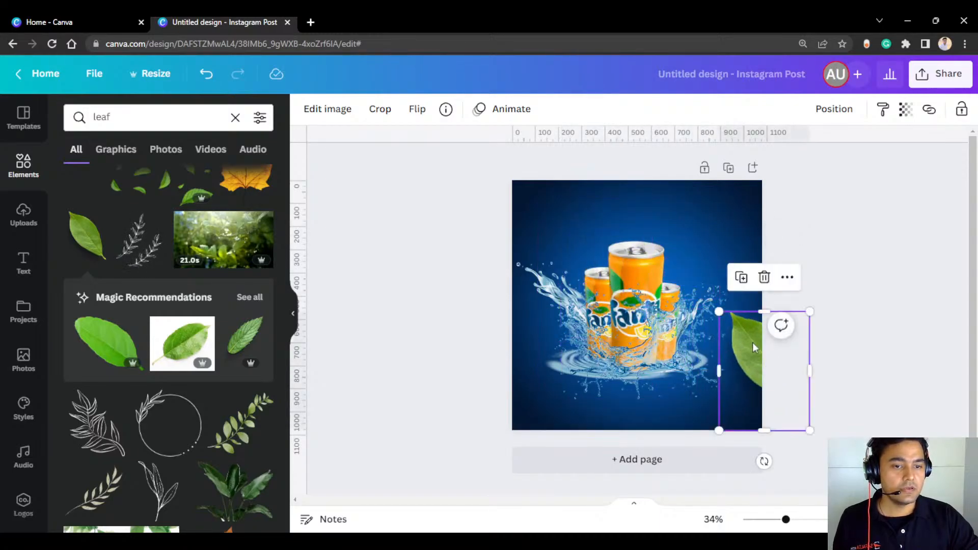
pyautogui.moveTo(747, 328); pyautogui.dragTo(747, 225)
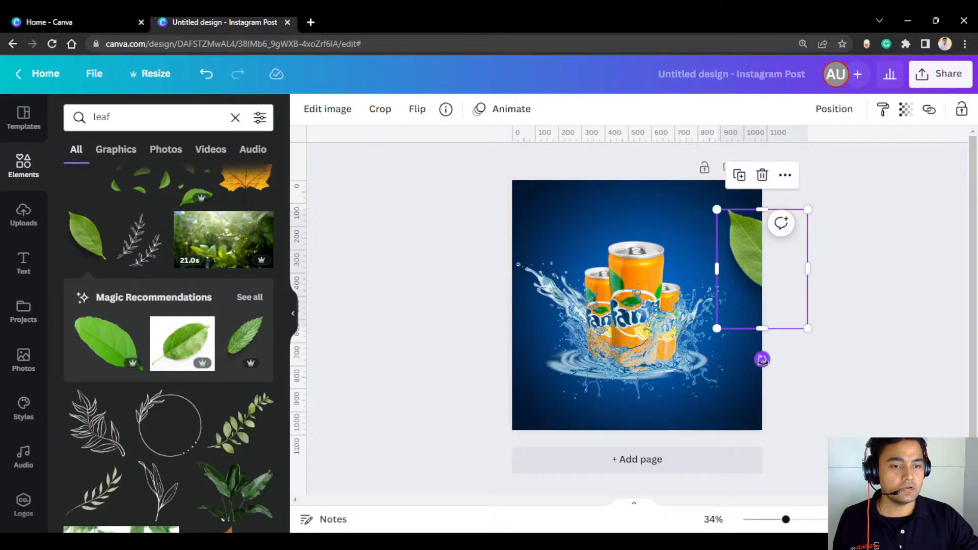
pyautogui.moveTo(763, 360); pyautogui.dragTo(852, 282)
pyautogui.moveTo(741, 252); pyautogui.dragTo(772, 359)
pyautogui.moveTo(864, 341); pyautogui.dragTo(813, 410)
pyautogui.moveTo(782, 353); pyautogui.dragTo(774, 405)
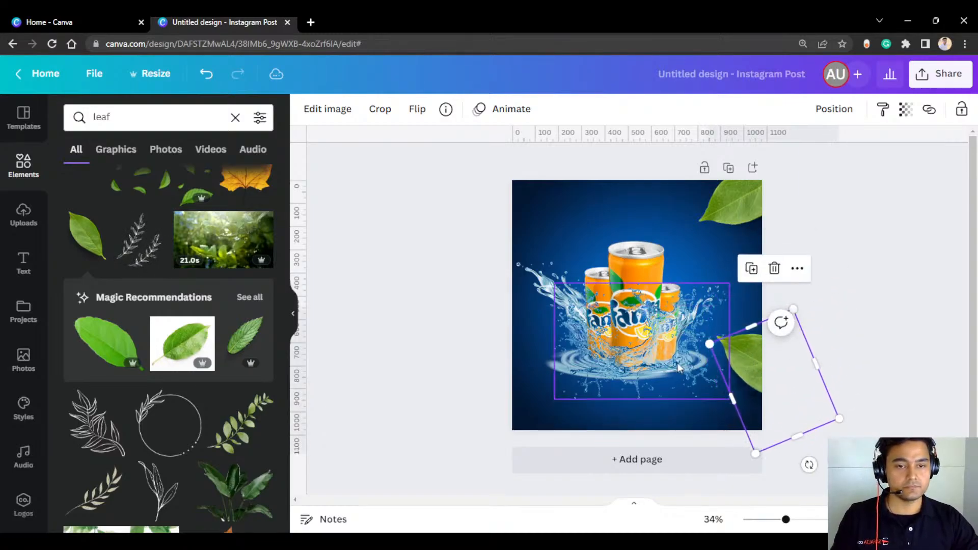
pyautogui.moveTo(754, 357); pyautogui.dragTo(492, 390)
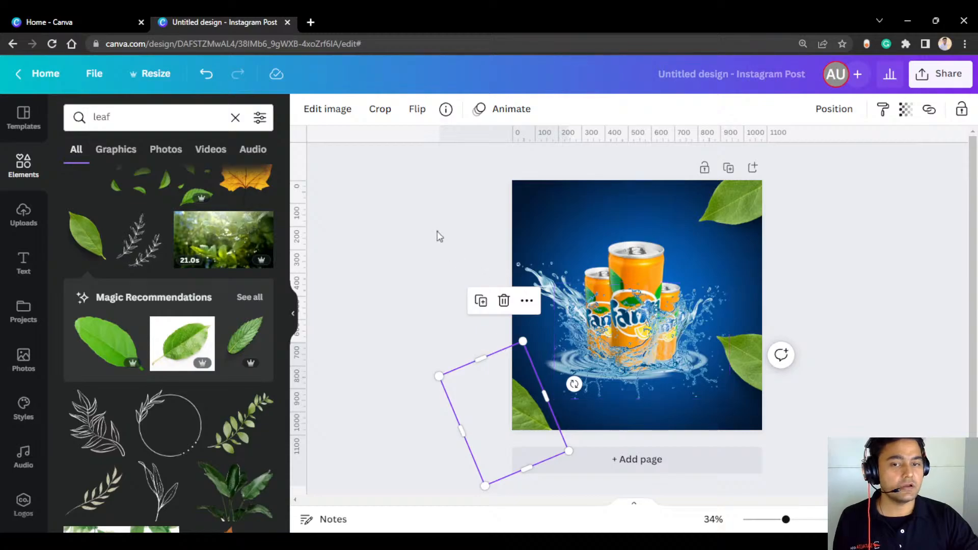
# Step: Group the three cans together with both water splashes
pyautogui.click(502, 251)
pyautogui.moveTo(475, 239); pyautogui.dragTo(698, 336)
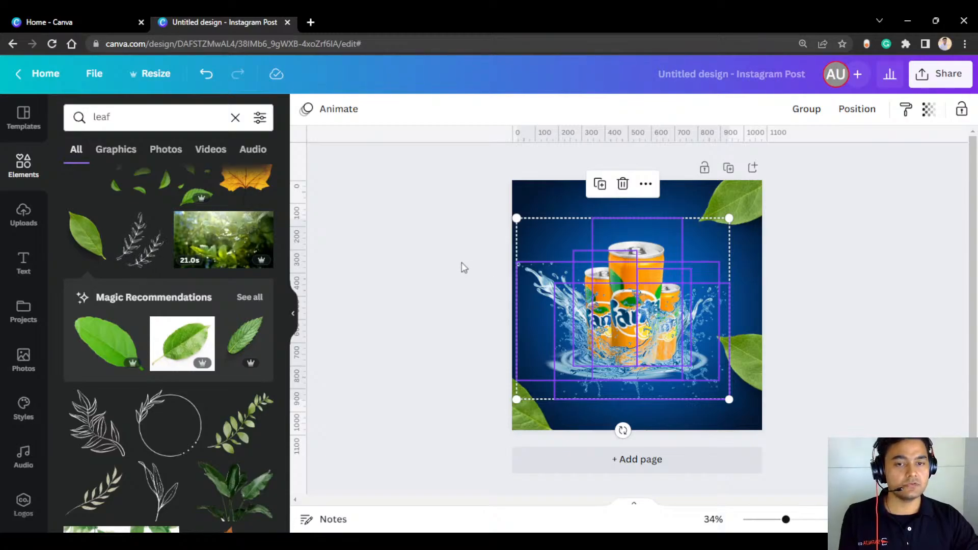
pyautogui.click(823, 115)
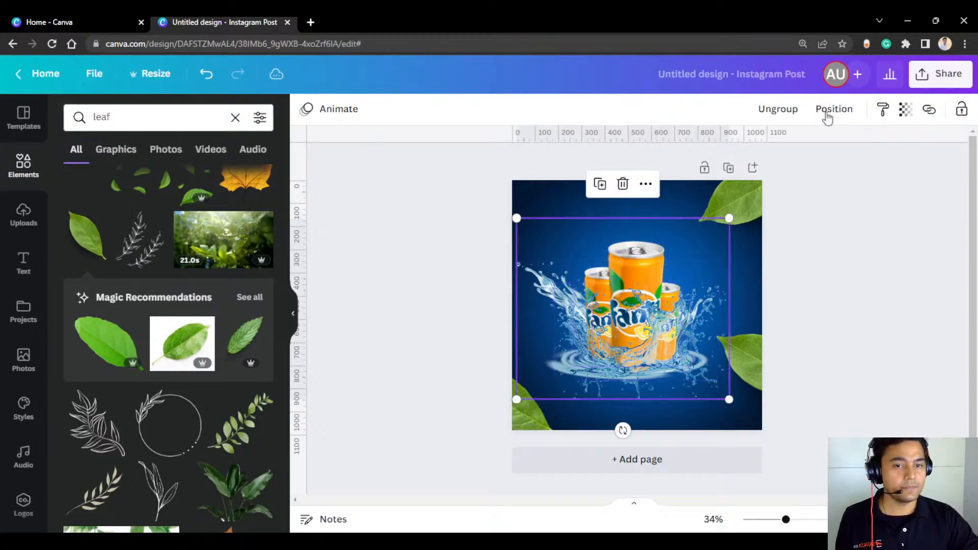
# Step: Shift the group of cans and splashes slightly right and up so it sits centred on the canvas
pyautogui.click(770, 301)
pyautogui.moveTo(698, 331); pyautogui.dragTo(713, 328)
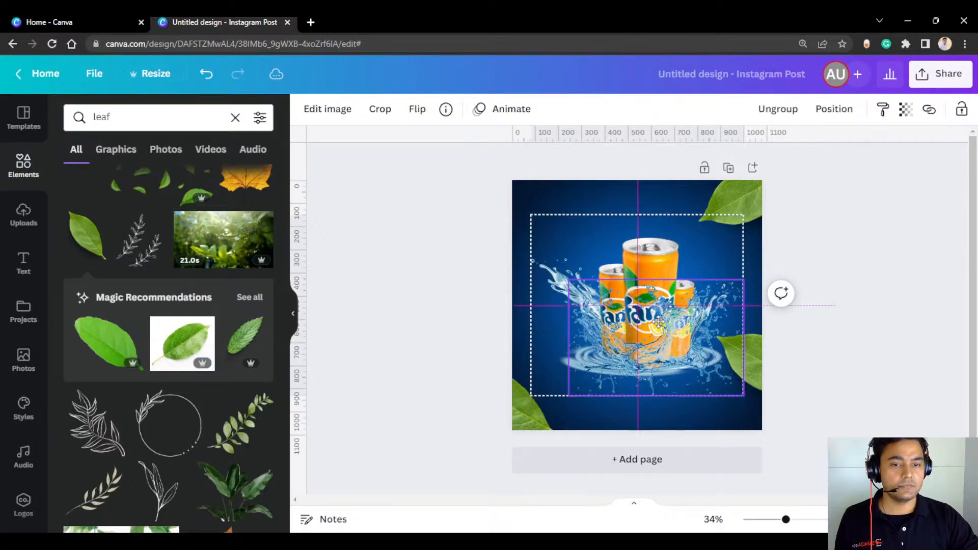
pyautogui.click(871, 298)
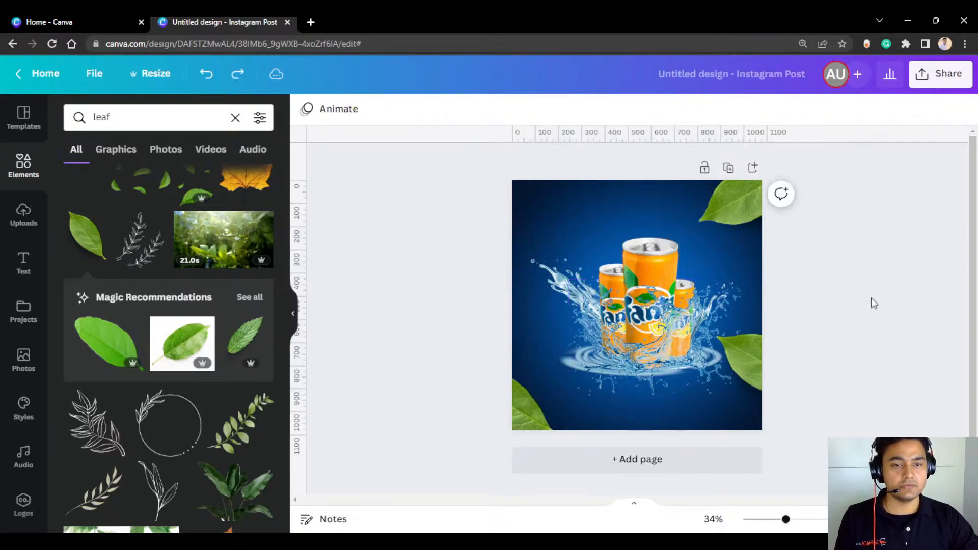
pyautogui.hotkey('ctrl', 'z')
pyautogui.moveTo(621, 310); pyautogui.dragTo(636, 306)
pyautogui.click(840, 259)
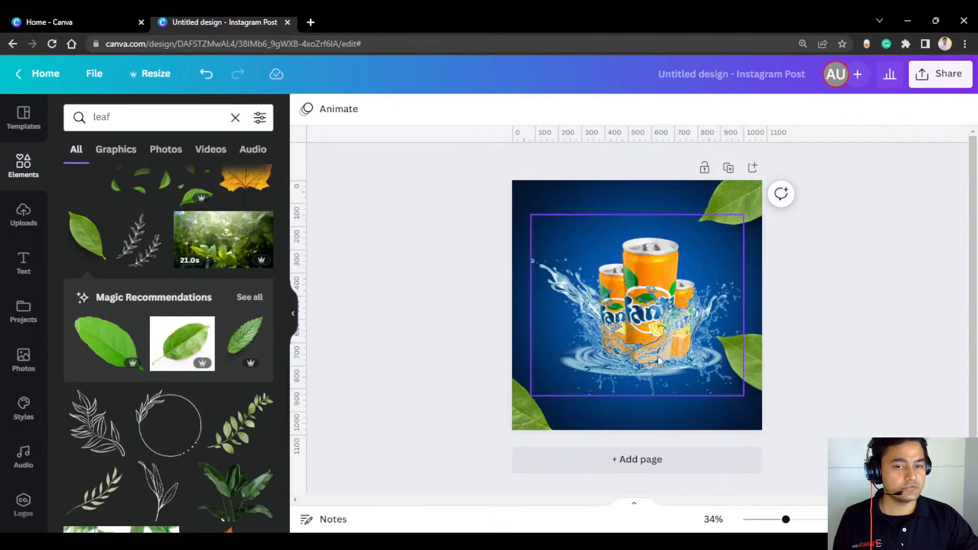
# Step: Move the bottom-left leaf up along the left edge and rotate it, and nudge the can group slightly left
pyautogui.click(521, 412)
pyautogui.moveTo(527, 405); pyautogui.dragTo(542, 350)
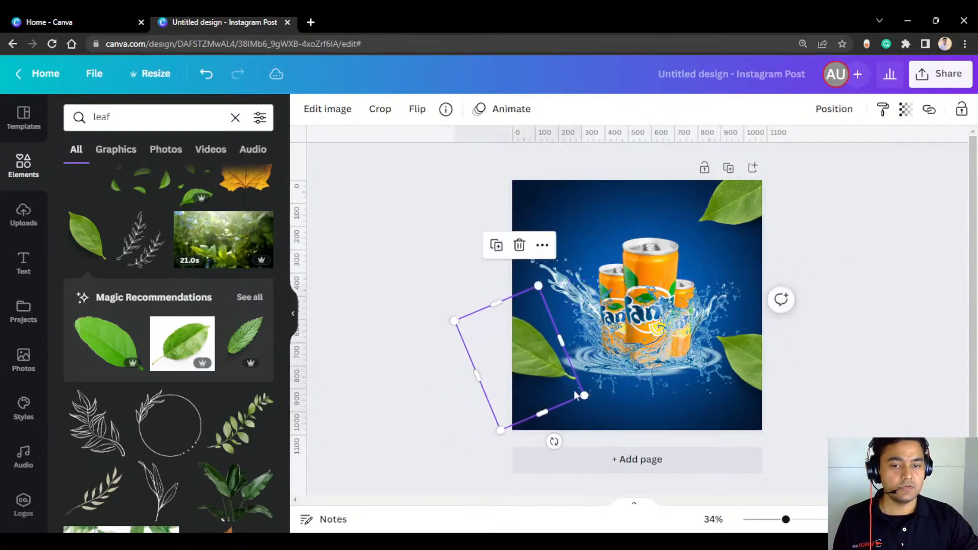
pyautogui.moveTo(555, 441); pyautogui.dragTo(485, 272)
pyautogui.moveTo(525, 372); pyautogui.dragTo(516, 365)
pyautogui.moveTo(666, 339); pyautogui.dragTo(657, 339)
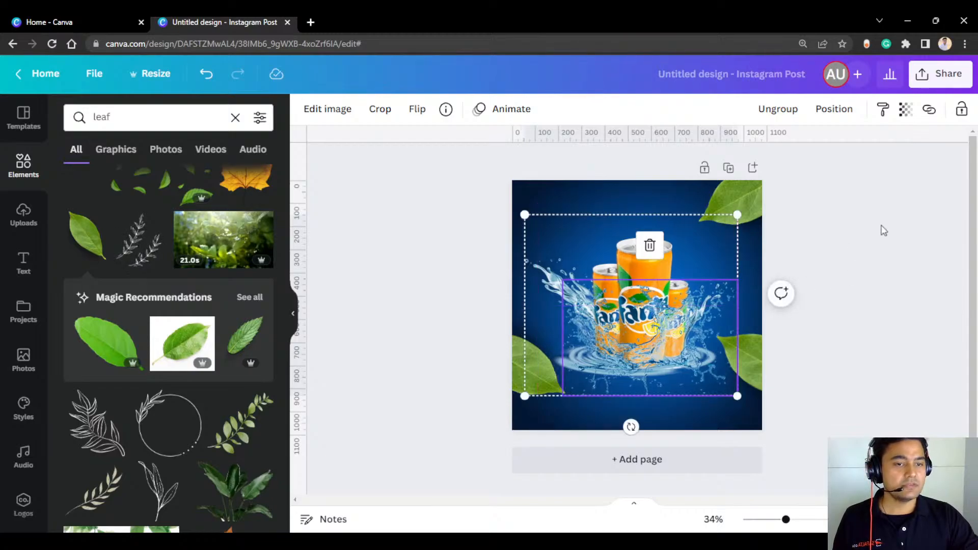
pyautogui.click(807, 299)
# Step: Push the top-right leaf further into its corner and the left leaf further off the canvas's left edge
pyautogui.click(756, 353)
pyautogui.moveTo(756, 352); pyautogui.dragTo(761, 188)
pyautogui.click(747, 350)
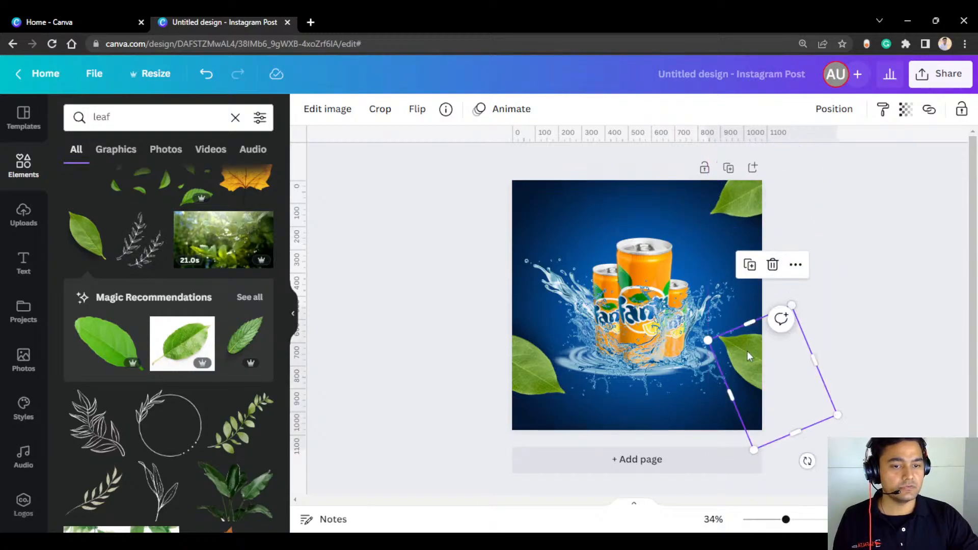
pyautogui.moveTo(748, 351)
pyautogui.mouseDown()
pyautogui.moveTo(739, 351)
pyautogui.moveTo(749, 350)
pyautogui.mouseUp()
pyautogui.moveTo(526, 380); pyautogui.dragTo(516, 376)
pyautogui.click(447, 264)
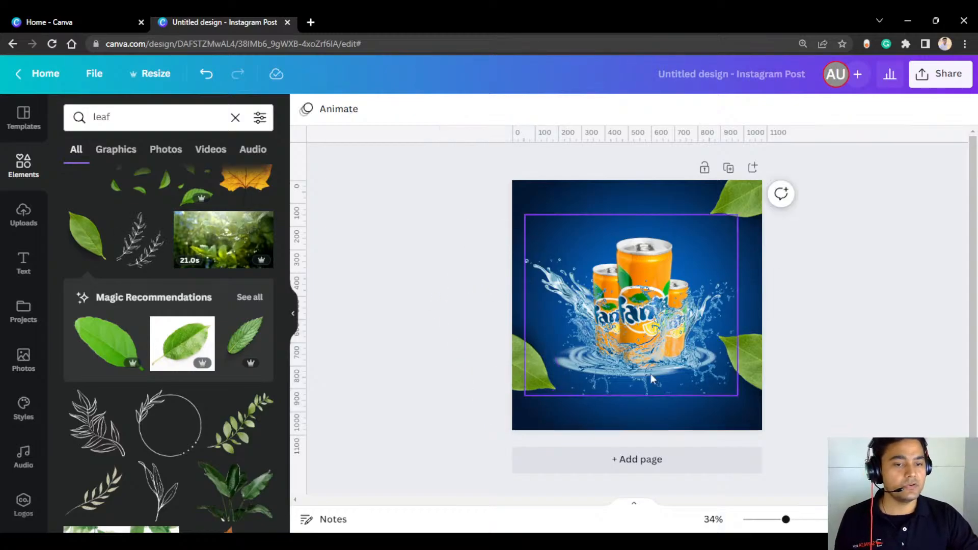
# Step: Nudge the lower-right leaf slightly left, and rotate the top-right leaf a little clockwise while keeping it in its corner
pyautogui.click(753, 358)
pyautogui.moveTo(752, 356); pyautogui.dragTo(733, 352)
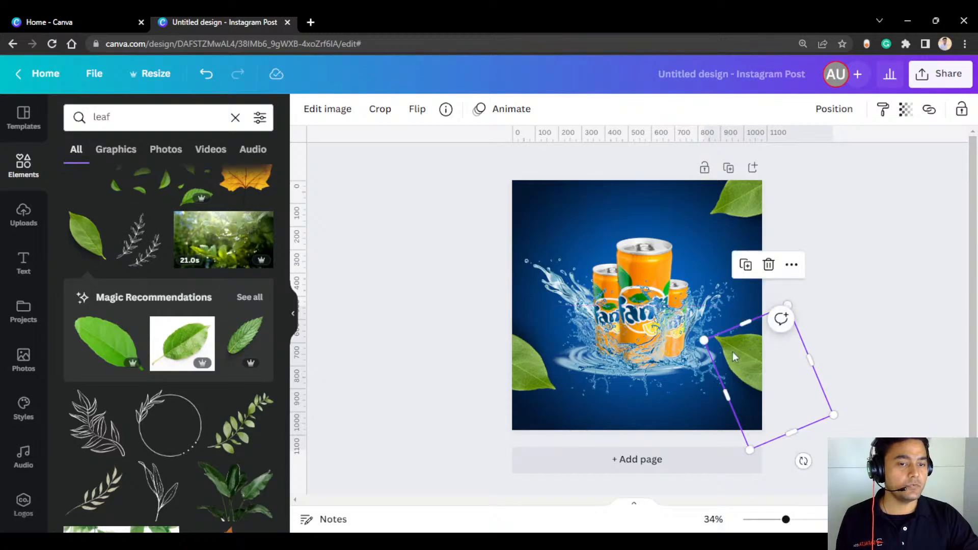
pyautogui.click(751, 194)
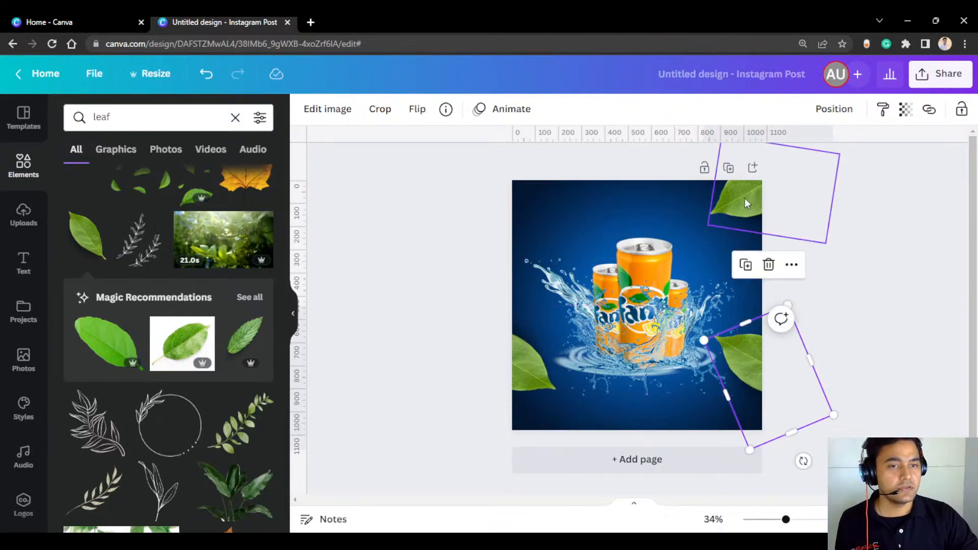
pyautogui.moveTo(863, 204); pyautogui.dragTo(862, 224)
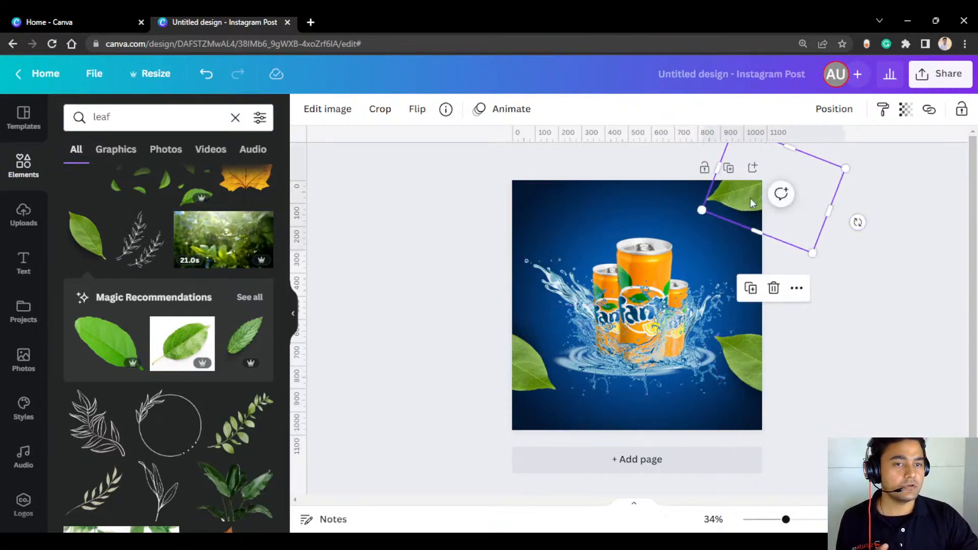
pyautogui.moveTo(751, 198); pyautogui.dragTo(755, 206)
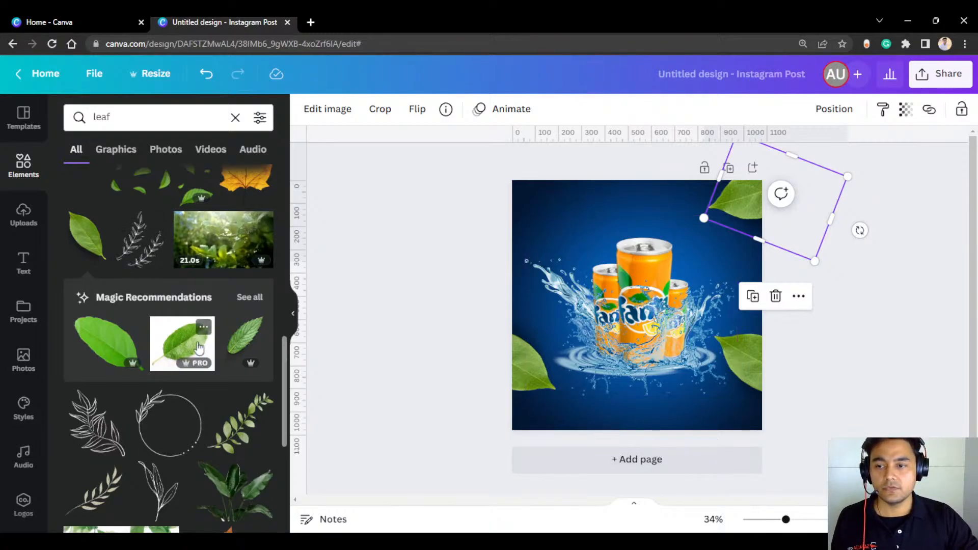
# Step: Search the elements library for "LEMON" and browse the results for lemon slices with leaves
pyautogui.scroll(3, 129, 248)
pyautogui.click(124, 114)
pyautogui.moveTo(124, 114); pyautogui.dragTo(91, 118)
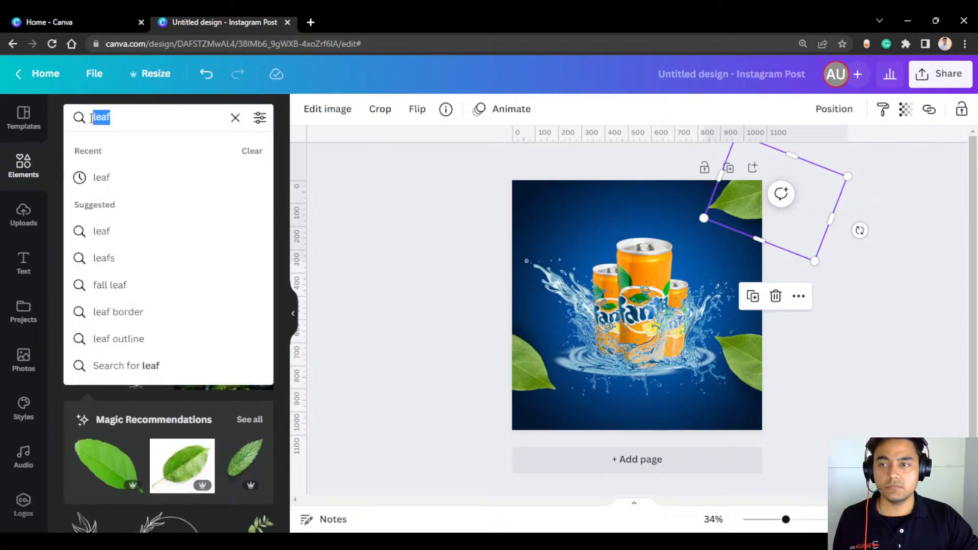
pyautogui.write('LEMON')
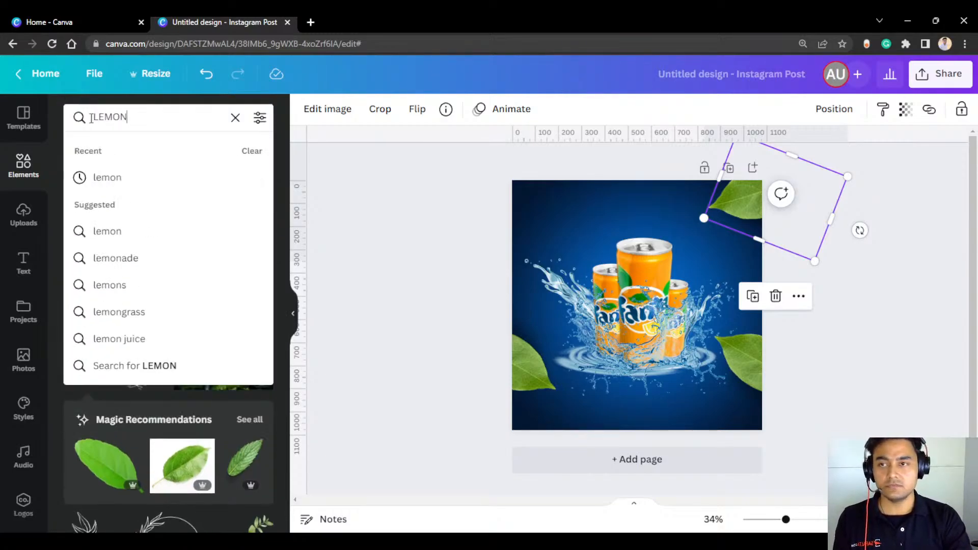
pyautogui.press('Return')
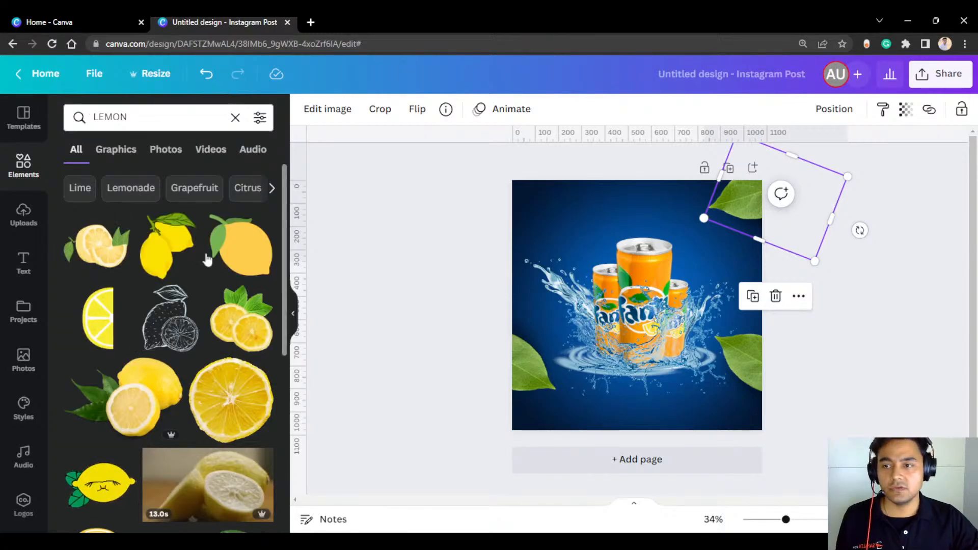
pyautogui.scroll(-10, 214, 295)
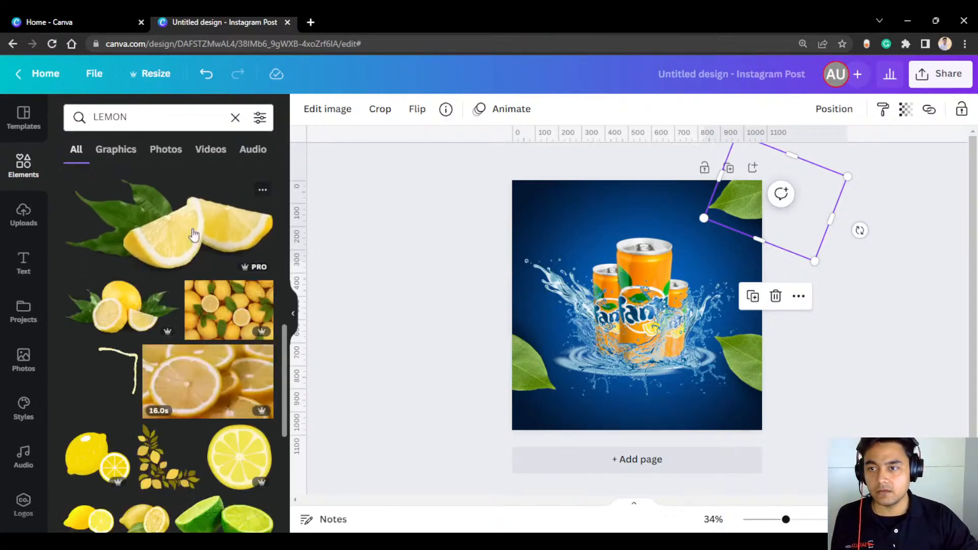
# Step: Add the image of two lemon wedges with leaves, shrink it, and place it before the cans' lower-left base
pyautogui.click(184, 230)
pyautogui.moveTo(659, 340); pyautogui.dragTo(639, 379)
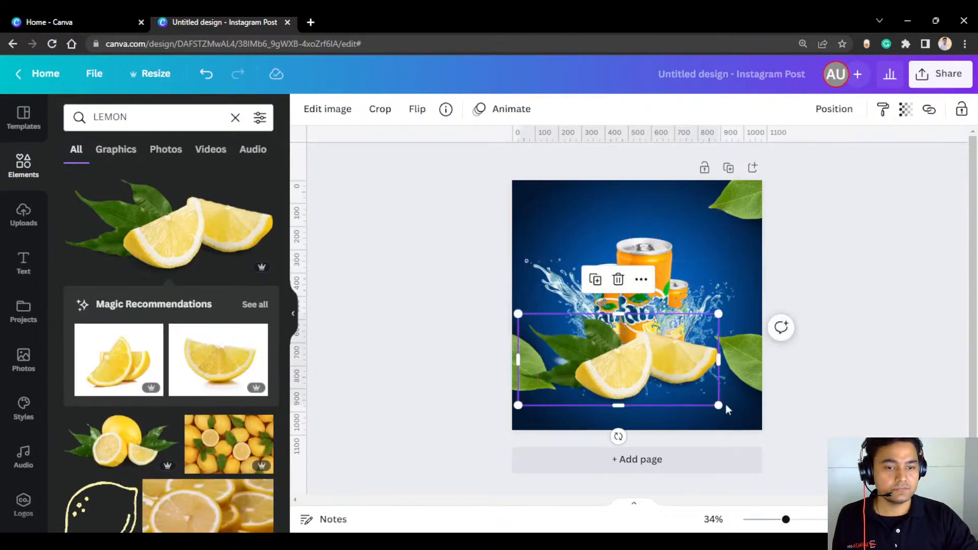
pyautogui.moveTo(720, 406); pyautogui.dragTo(599, 351)
pyautogui.scroll(2, 573, 349)
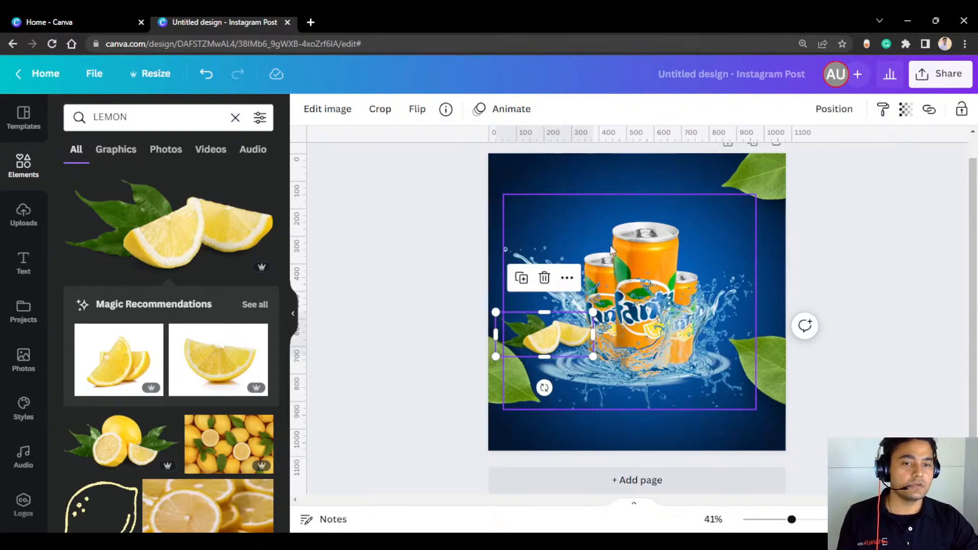
pyautogui.moveTo(566, 341); pyautogui.dragTo(626, 366)
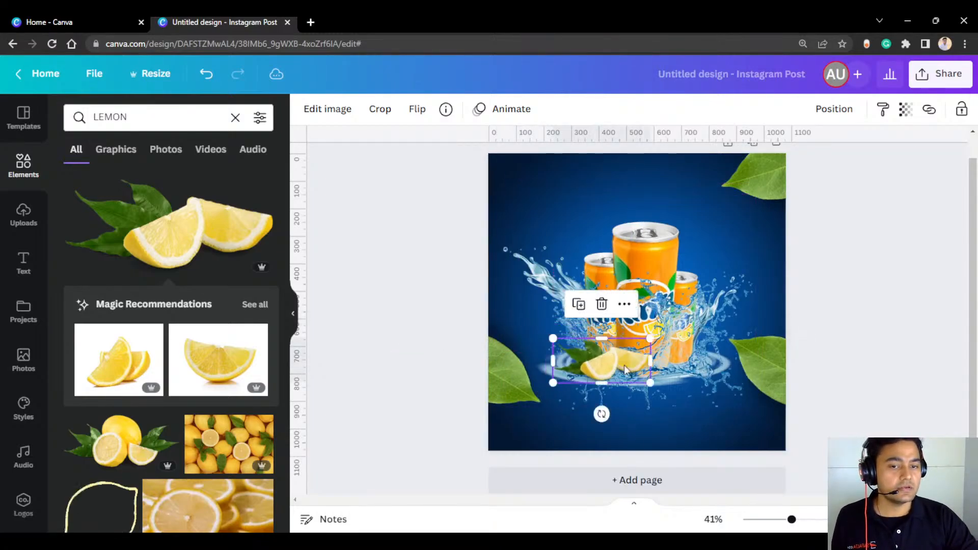
pyautogui.moveTo(656, 336); pyautogui.dragTo(669, 331)
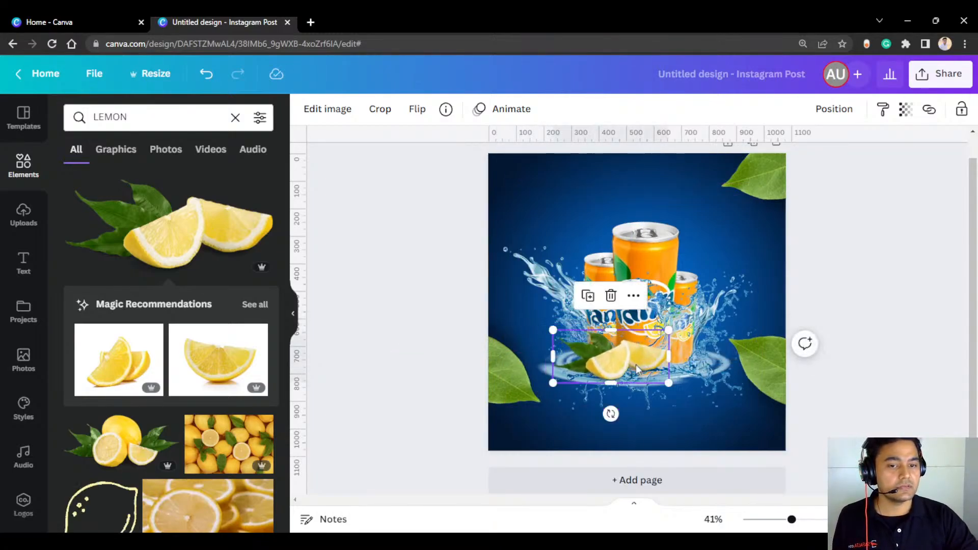
pyautogui.moveTo(638, 366); pyautogui.dragTo(625, 371)
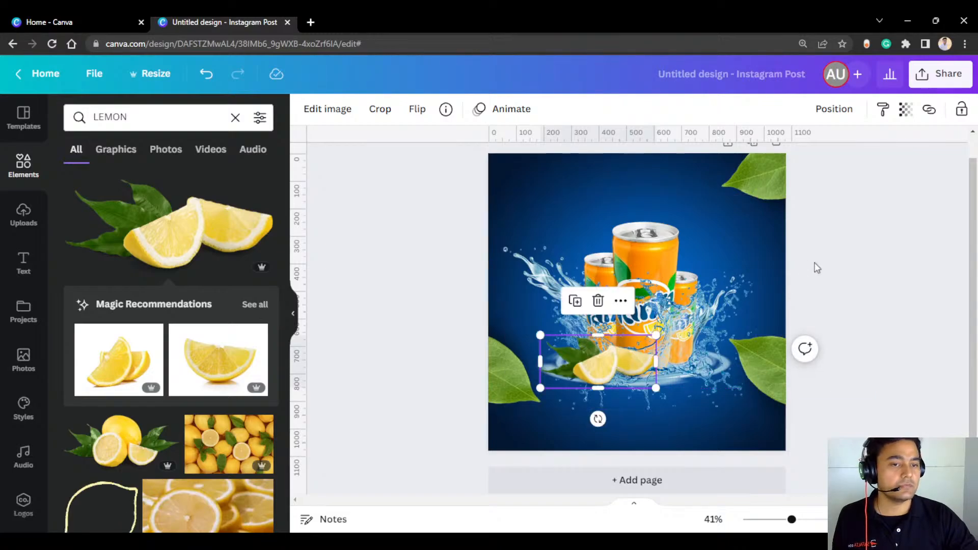
pyautogui.click(847, 245)
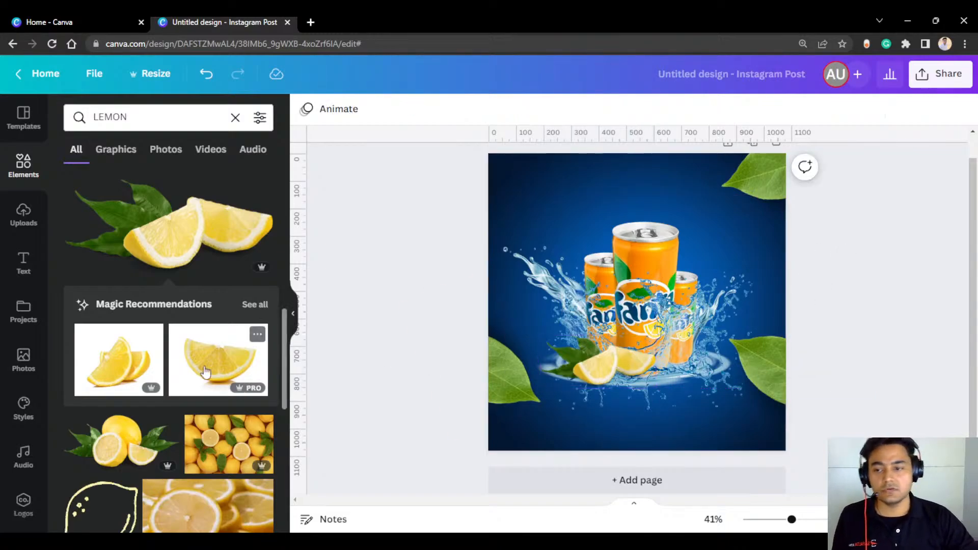
# Step: Add the image of a whole lemon with cut pieces and leaves, and delete the lemon wedges image
pyautogui.click(123, 441)
pyautogui.moveTo(672, 311); pyautogui.dragTo(804, 333)
pyautogui.click(594, 369)
pyautogui.press('Delete')
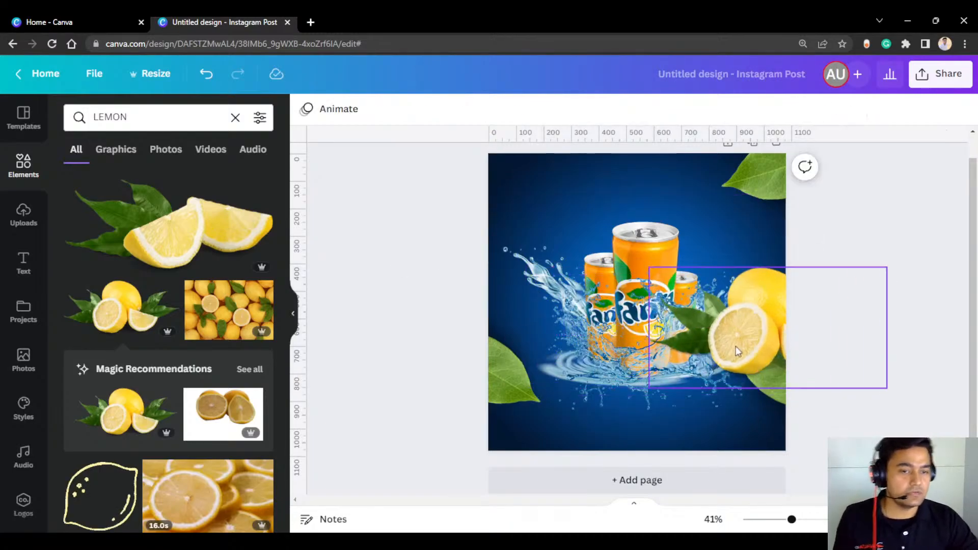
# Step: Shrink the whole-lemon image and place it in front of the cans' lower-left base
pyautogui.moveTo(737, 346); pyautogui.dragTo(585, 368)
pyautogui.click(738, 292)
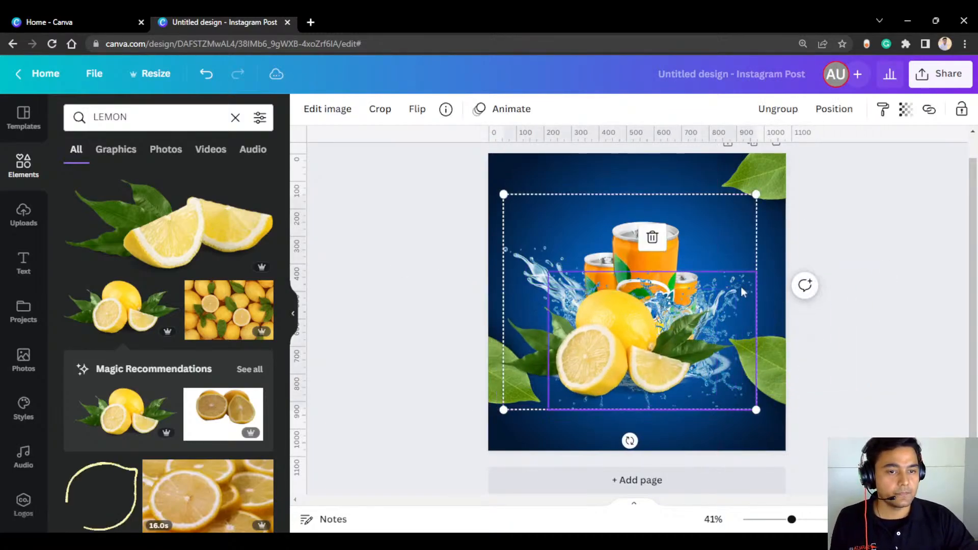
pyautogui.click(622, 341)
pyautogui.moveTo(734, 287); pyautogui.dragTo(666, 329)
pyautogui.moveTo(619, 363); pyautogui.dragTo(615, 367)
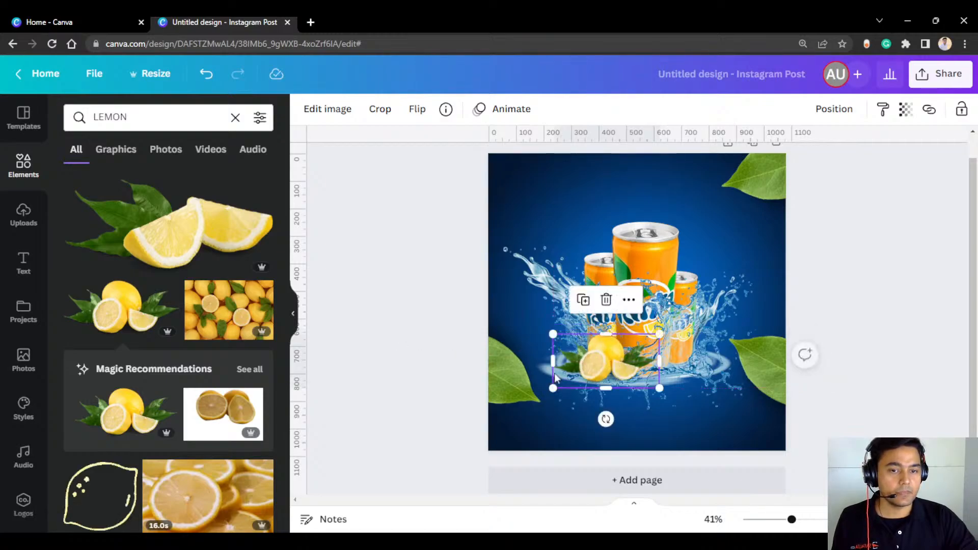
pyautogui.click(384, 341)
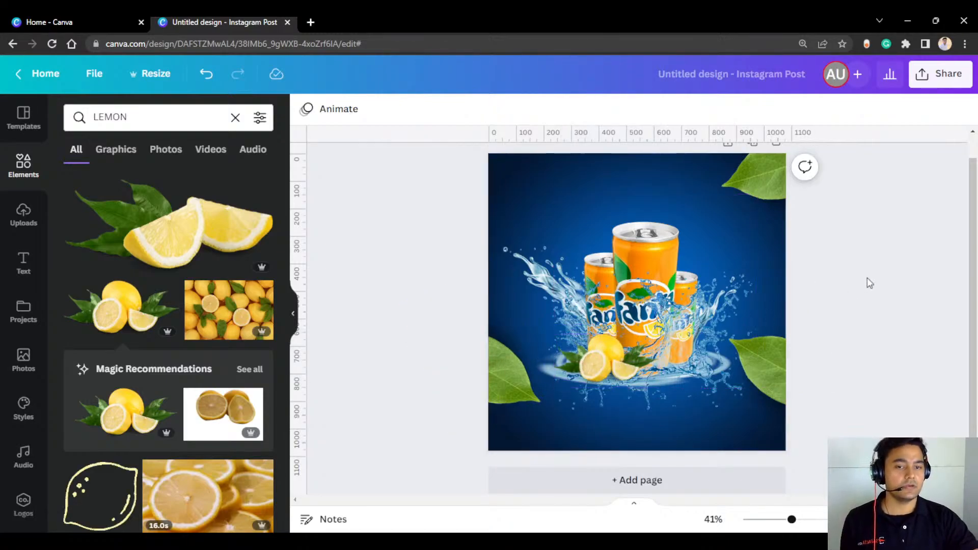
# Step: Apply an automatic blur to the leaf on the canvas's left edge
pyautogui.scroll(-1, 858, 284)
pyautogui.scroll(2, 856, 296)
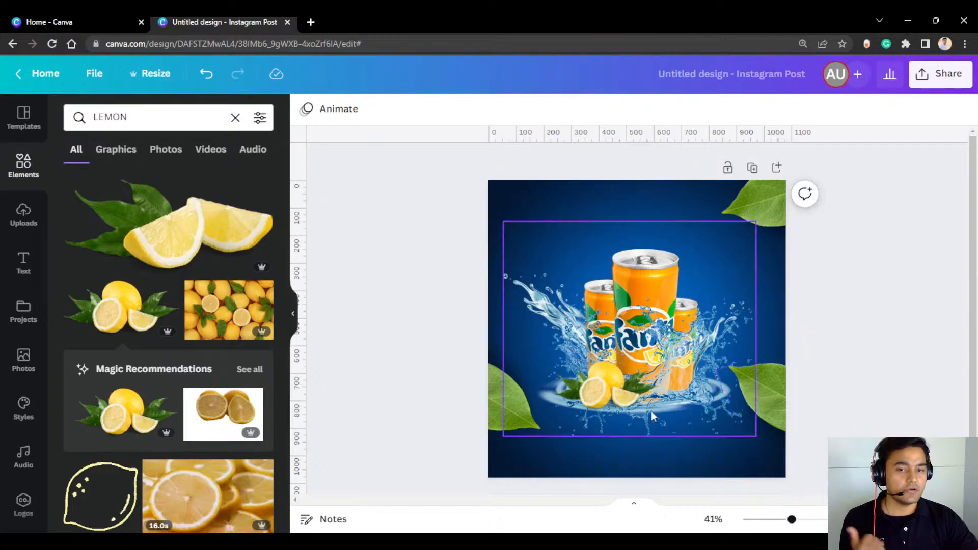
pyautogui.click(508, 401)
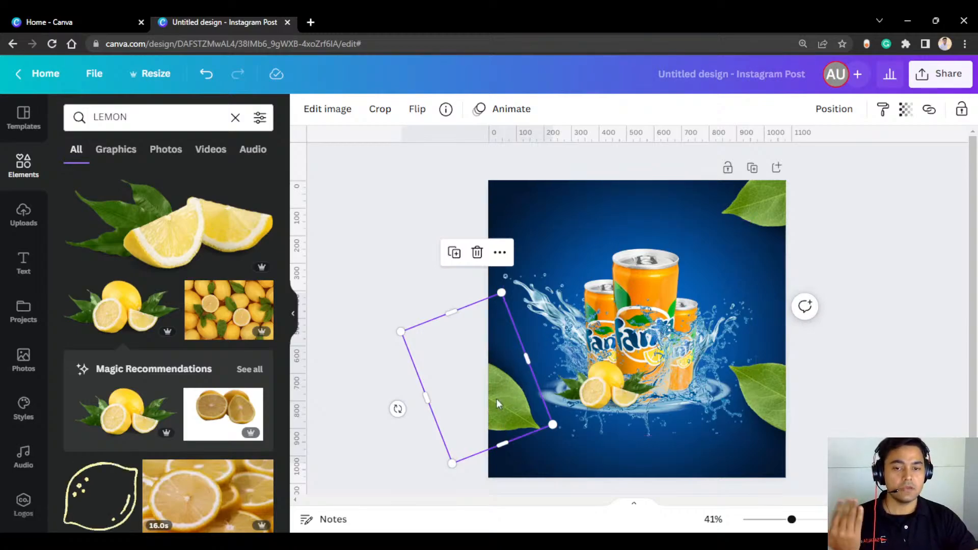
pyautogui.click(328, 113)
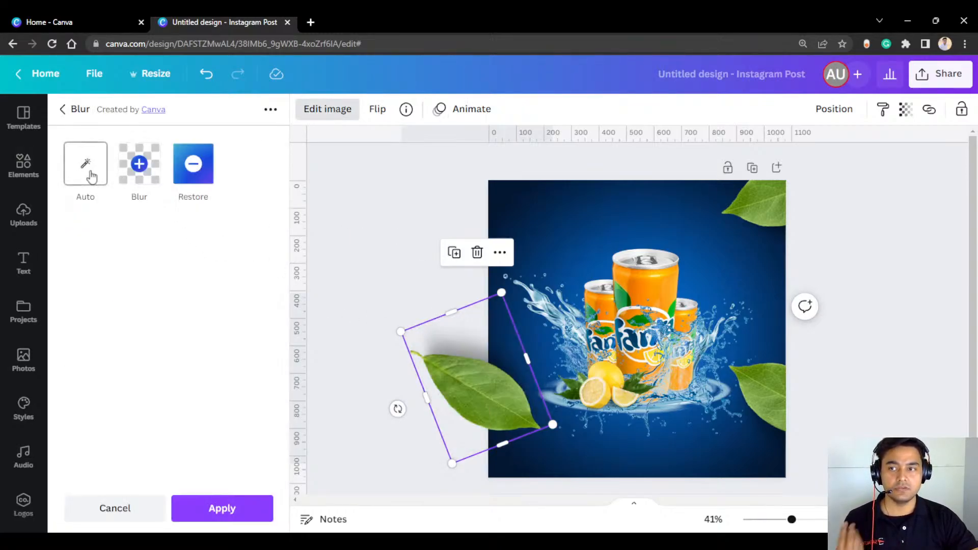
pyautogui.click(91, 175)
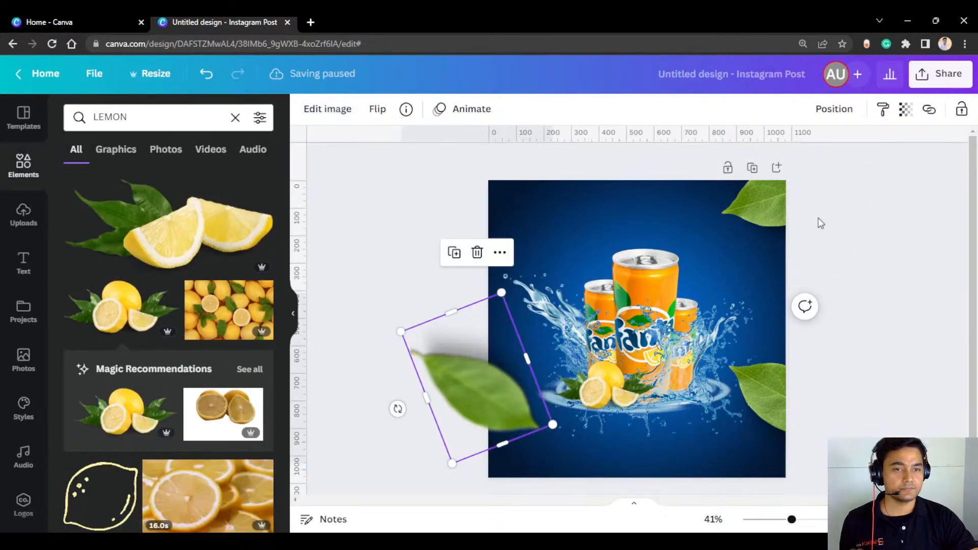
# Step: Nudge the top-right leaf slightly left and apply an automatic blur to it
pyautogui.click(772, 389)
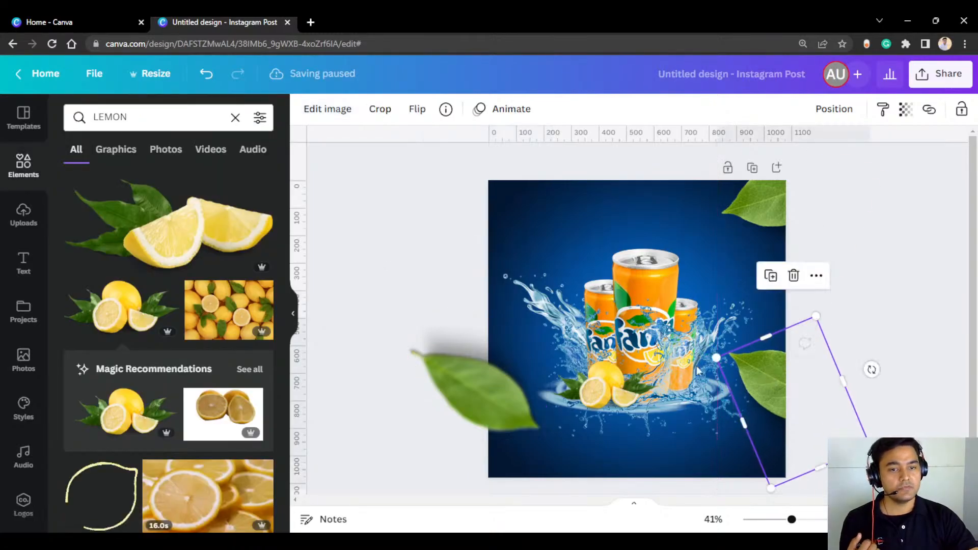
pyautogui.click(761, 209)
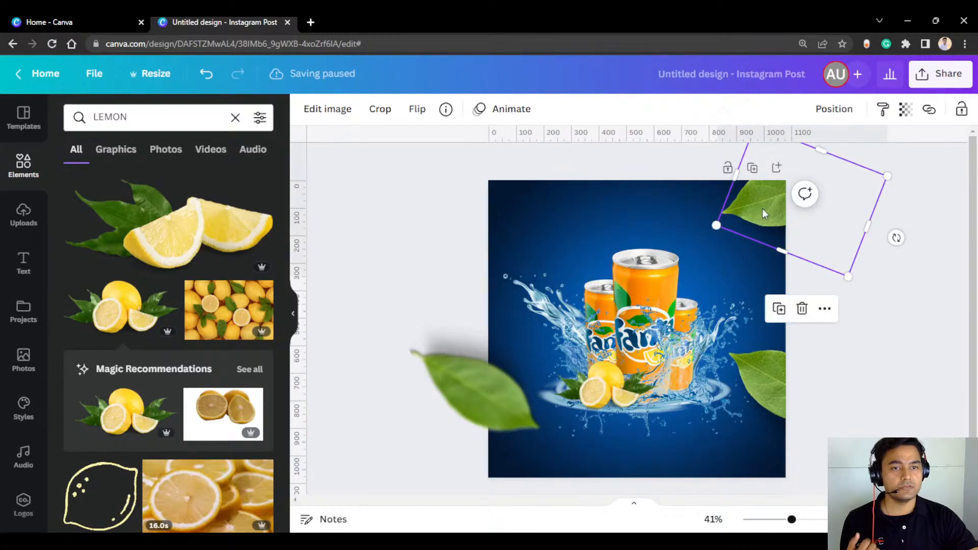
pyautogui.click(337, 109)
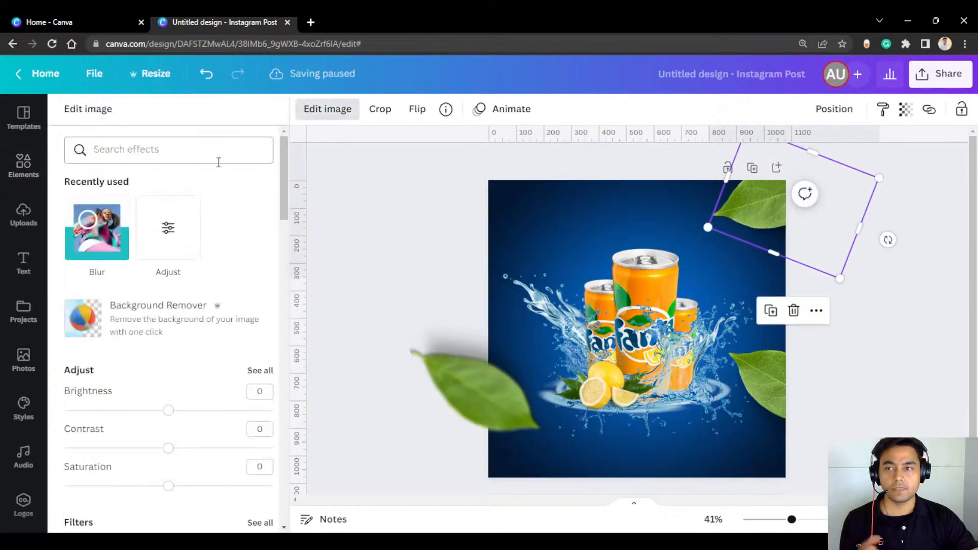
pyautogui.click(96, 228)
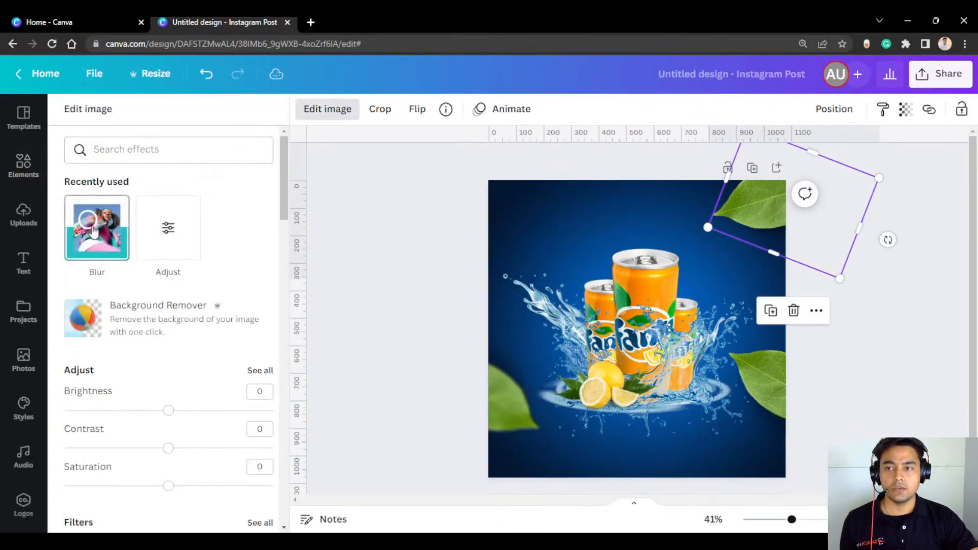
pyautogui.click(84, 168)
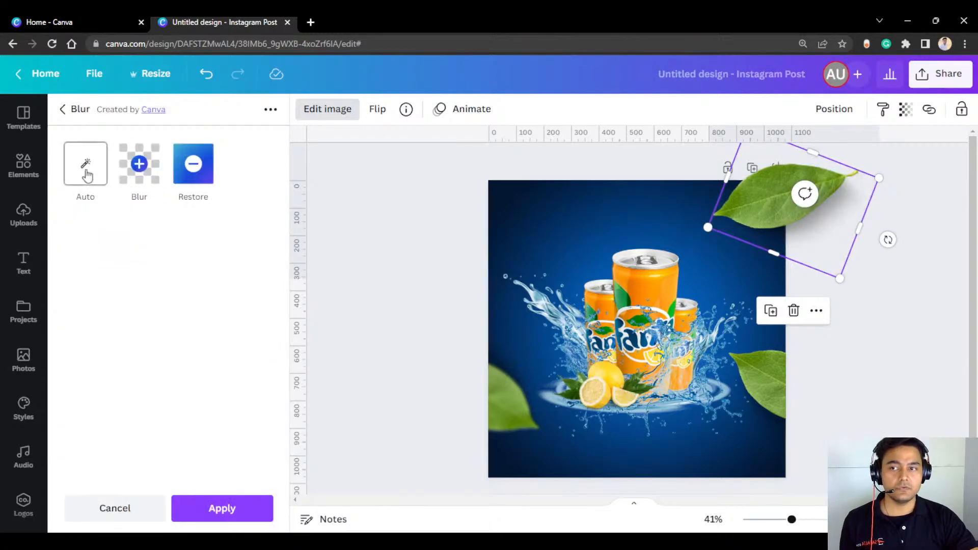
pyautogui.click(417, 250)
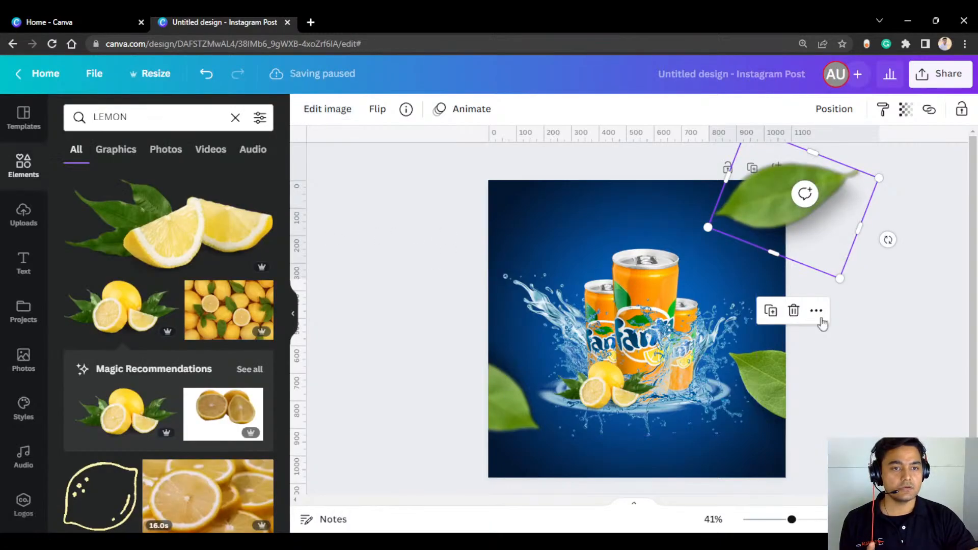
pyautogui.click(920, 357)
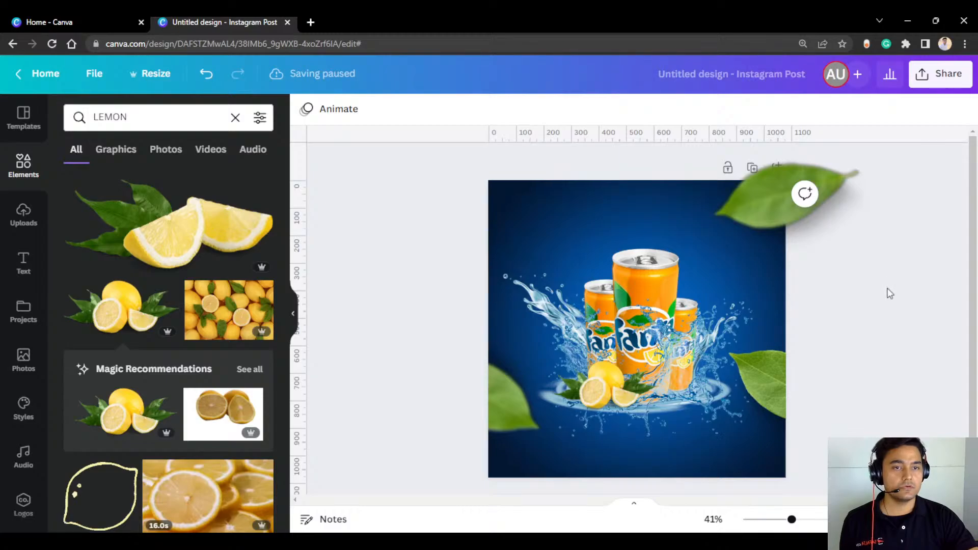
# Step: Nudge the lower-right leaf slightly further off the canvas's right edge
pyautogui.click(646, 293)
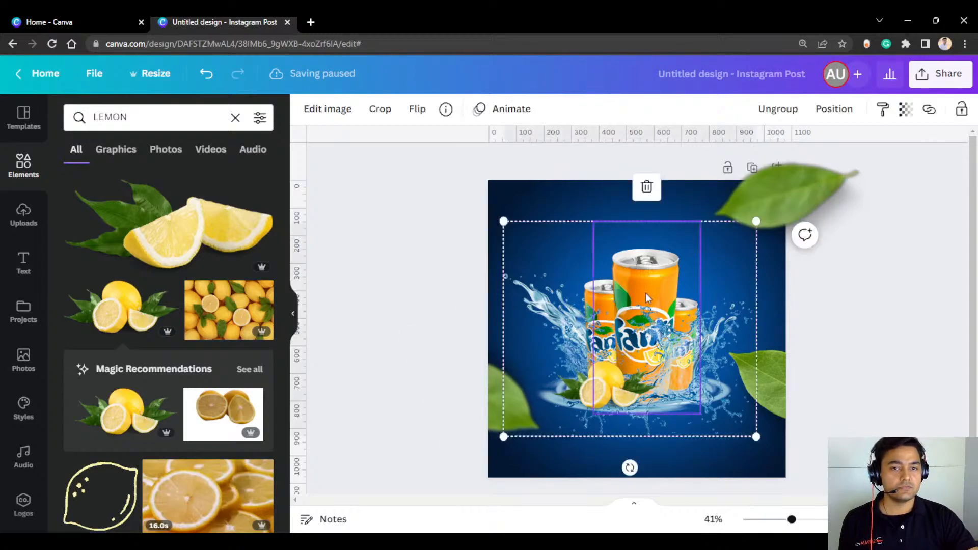
pyautogui.click(415, 301)
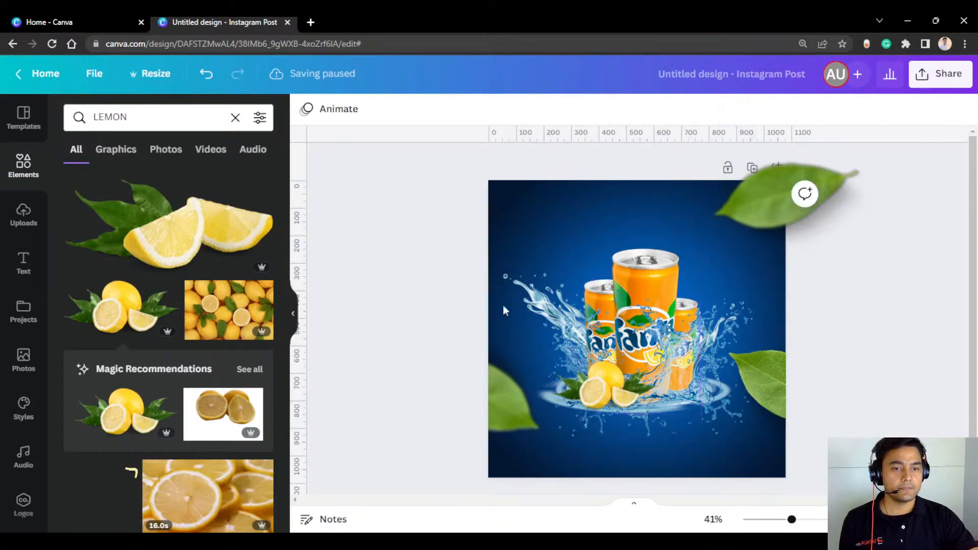
pyautogui.click(776, 395)
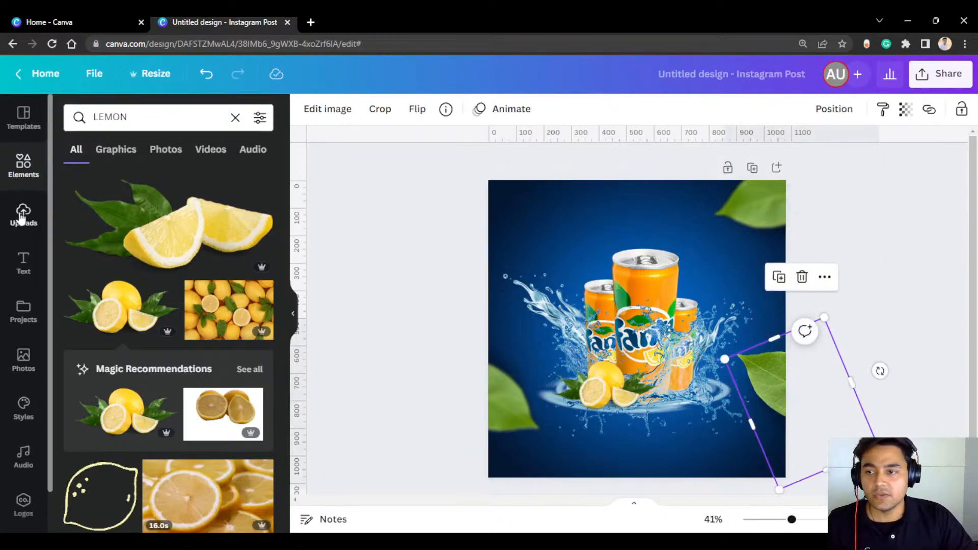
pyautogui.click(23, 262)
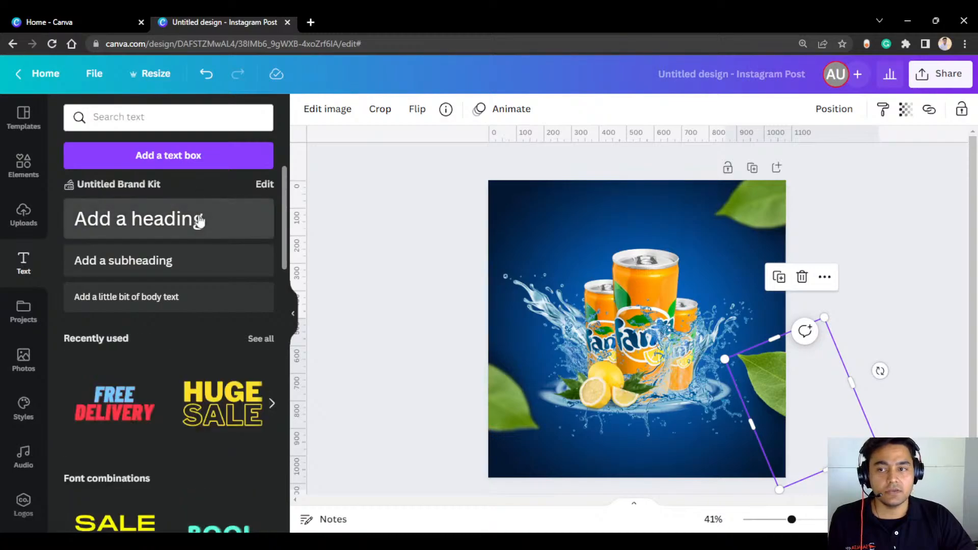
pyautogui.click(198, 221)
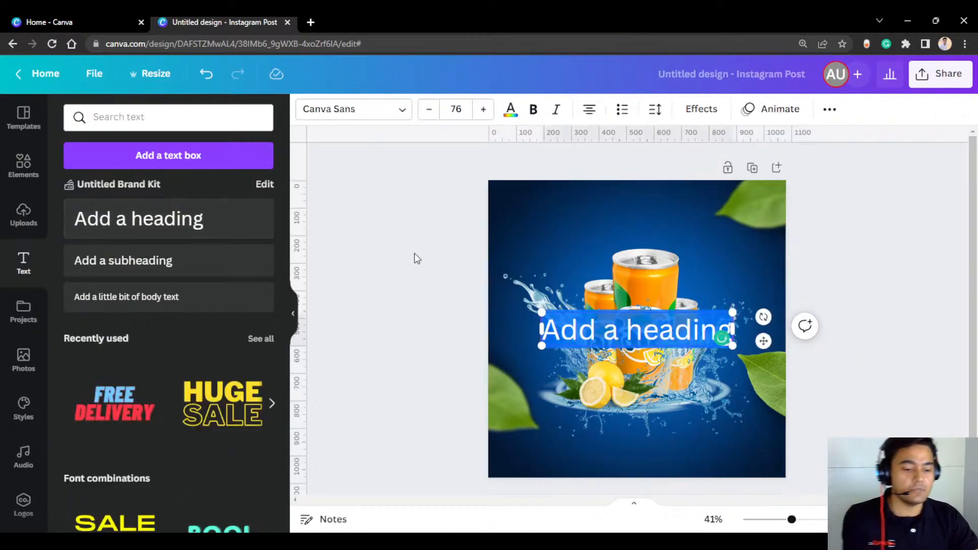
pyautogui.press('BackSpace')
pyautogui.click(451, 285)
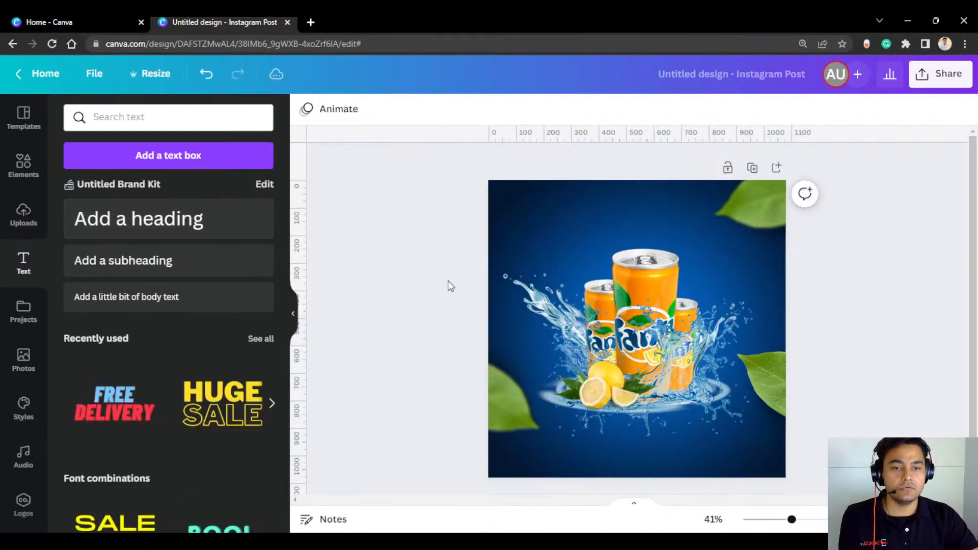
# Step: Browse the ready-made text styles and add the yellow "HUGE SALE" font combination to the design
pyautogui.scroll(-1, 214, 316)
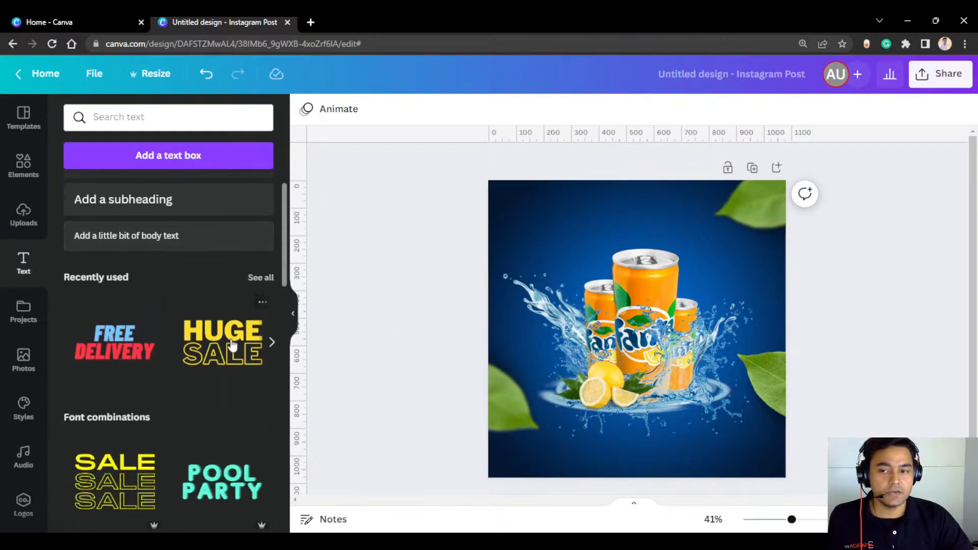
pyautogui.scroll(-5, 214, 351)
pyautogui.scroll(-2, 159, 364)
pyautogui.scroll(2, 198, 368)
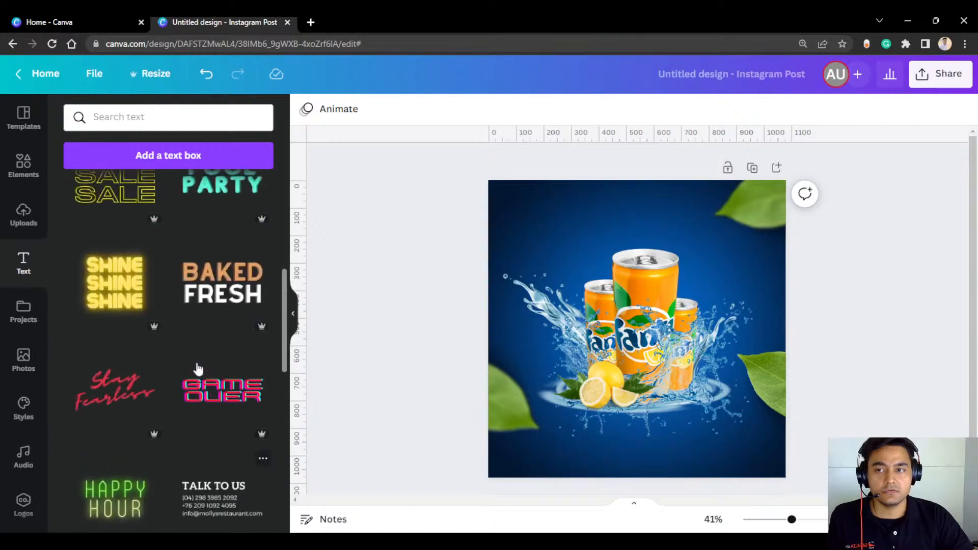
pyautogui.scroll(5, 198, 367)
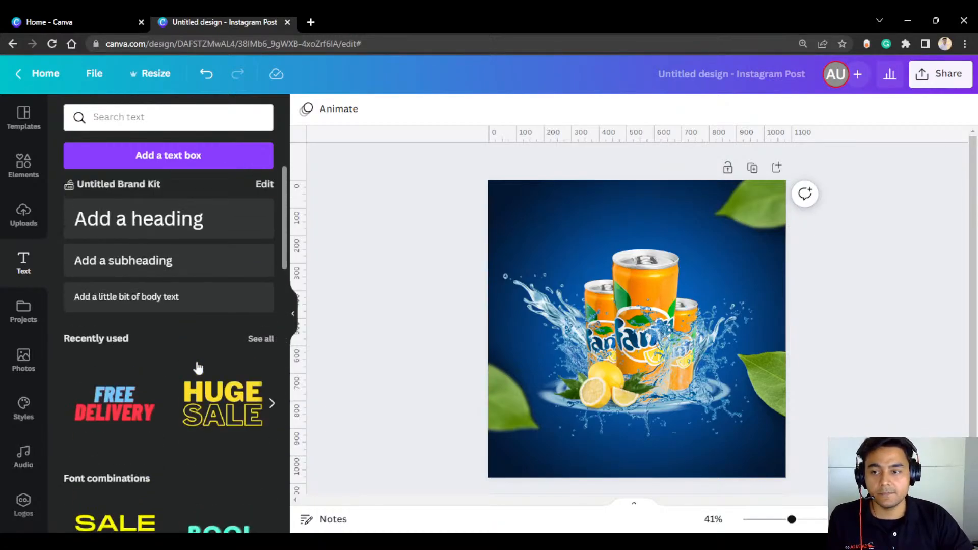
pyautogui.click(208, 405)
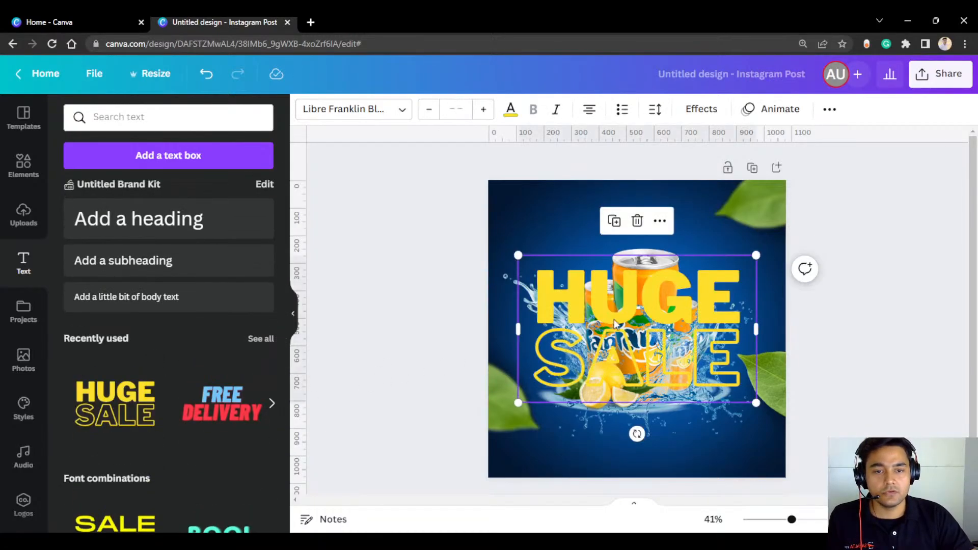
# Step: Add the "FREE DELIVERY" font combination near the canvas's upper edge and move the "HUGE SALE" text down to the lower edge
pyautogui.moveTo(597, 312); pyautogui.dragTo(538, 301)
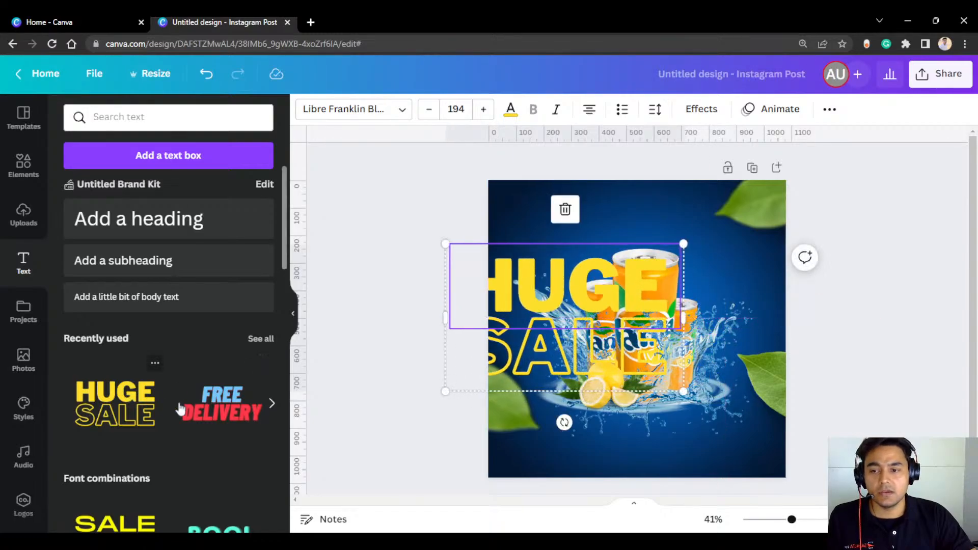
pyautogui.click(212, 415)
pyautogui.moveTo(606, 347); pyautogui.dragTo(613, 242)
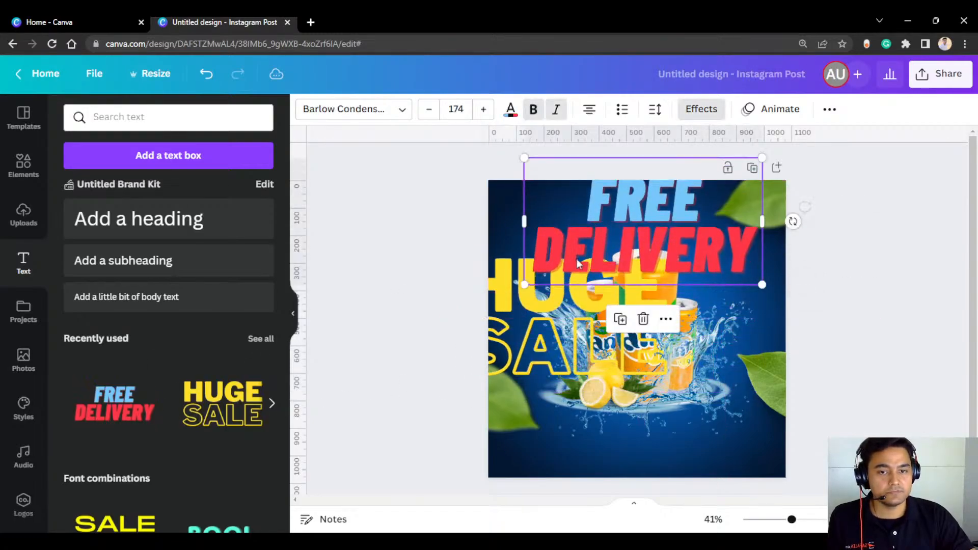
pyautogui.click(513, 321)
pyautogui.moveTo(511, 317); pyautogui.dragTo(511, 420)
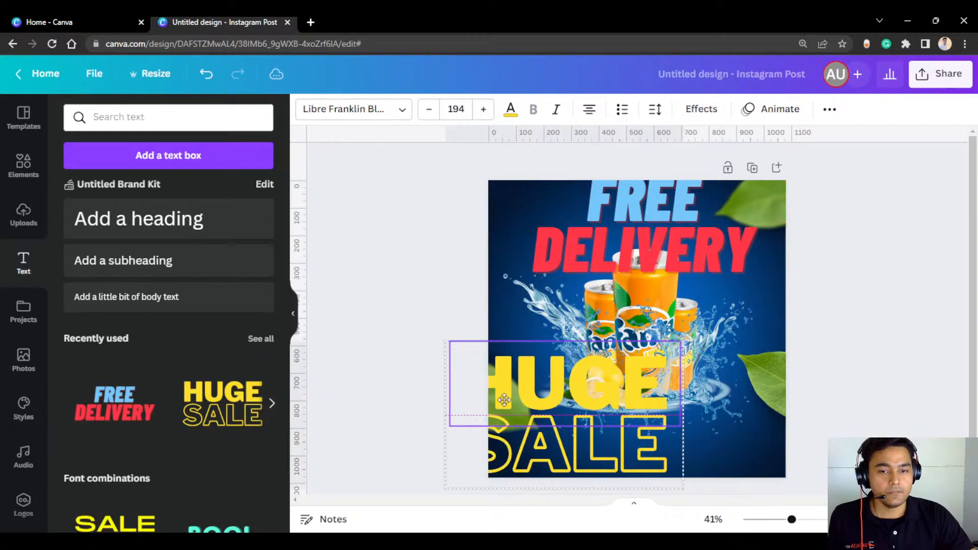
# Step: Clear the word "HUGE" from the yellow font combination and ungroup its two text boxes
pyautogui.doubleClick(534, 411)
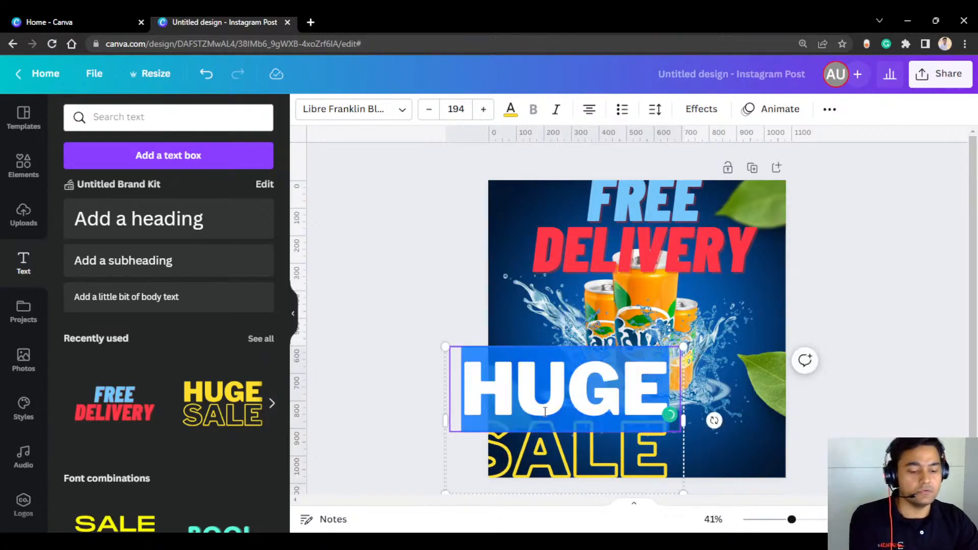
pyautogui.press('BackSpace')
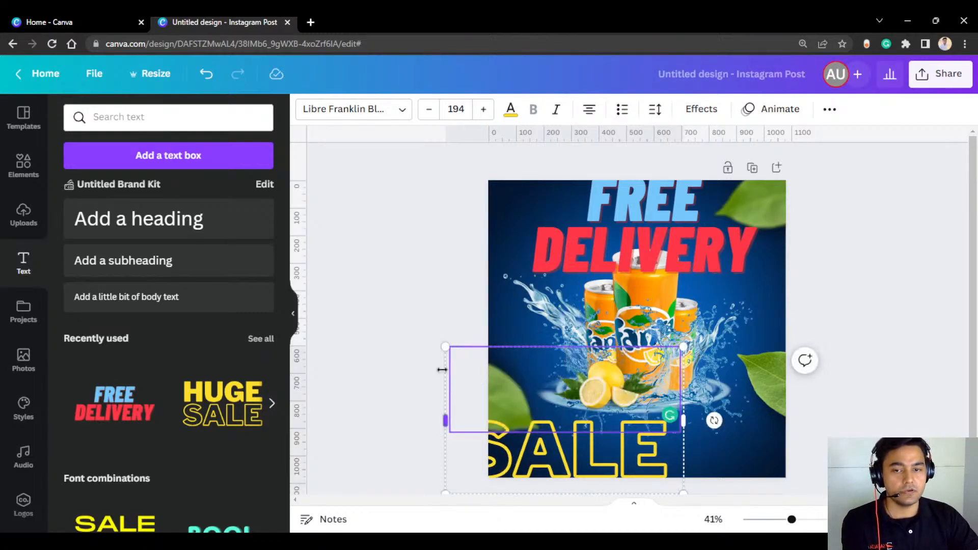
pyautogui.click(418, 383)
pyautogui.click(550, 435)
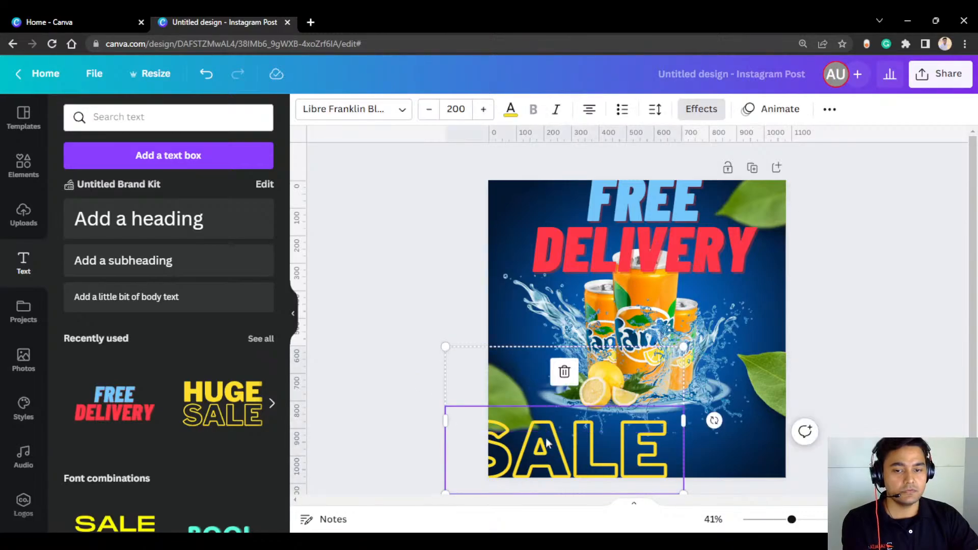
pyautogui.click(829, 109)
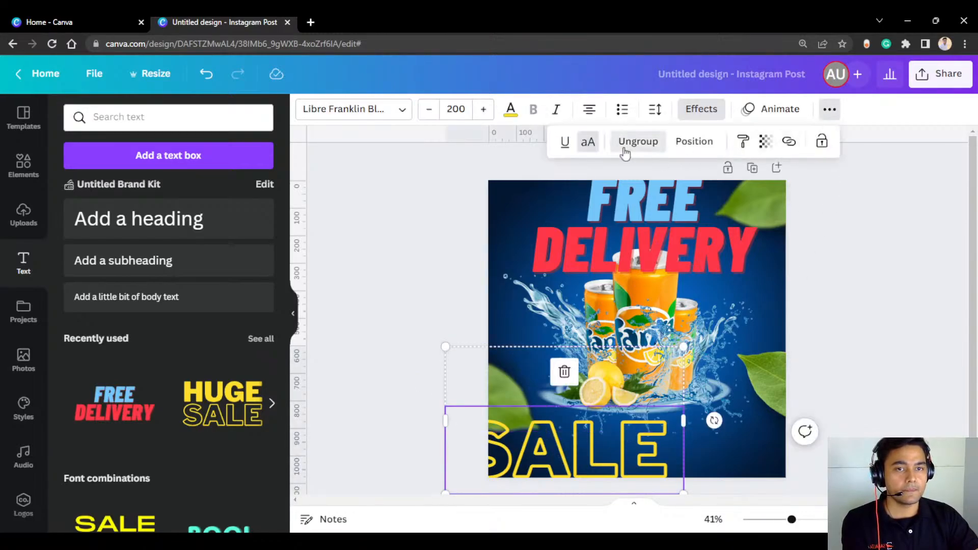
pyautogui.click(637, 142)
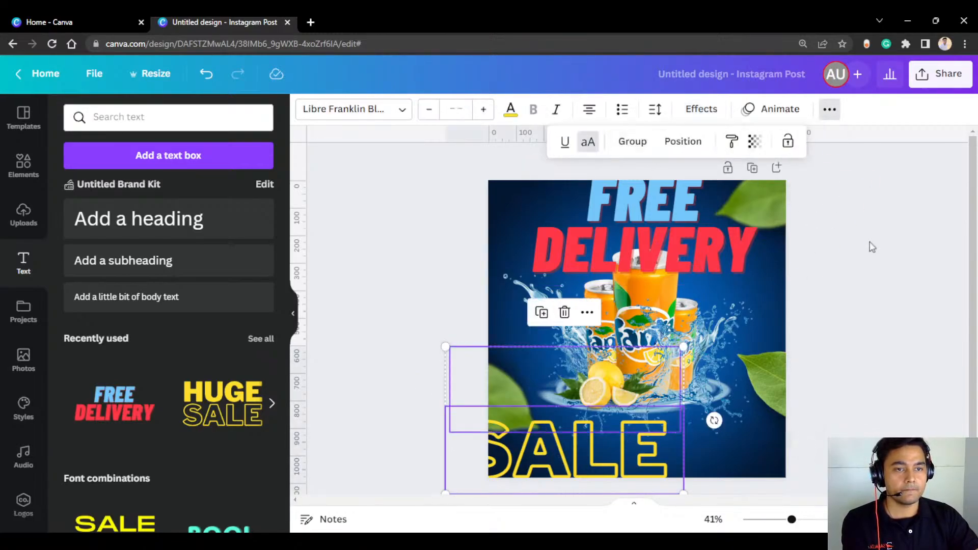
# Step: Shrink the "SALE" text to a font size of about 90 and centre it below the cans
pyautogui.click(428, 375)
pyautogui.moveTo(455, 372); pyautogui.dragTo(479, 377)
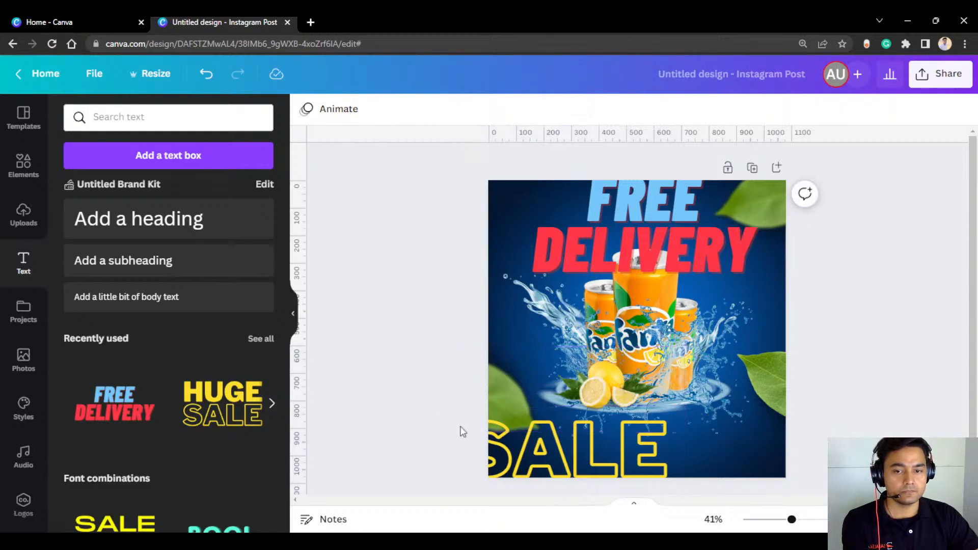
pyautogui.moveTo(444, 437); pyautogui.dragTo(536, 474)
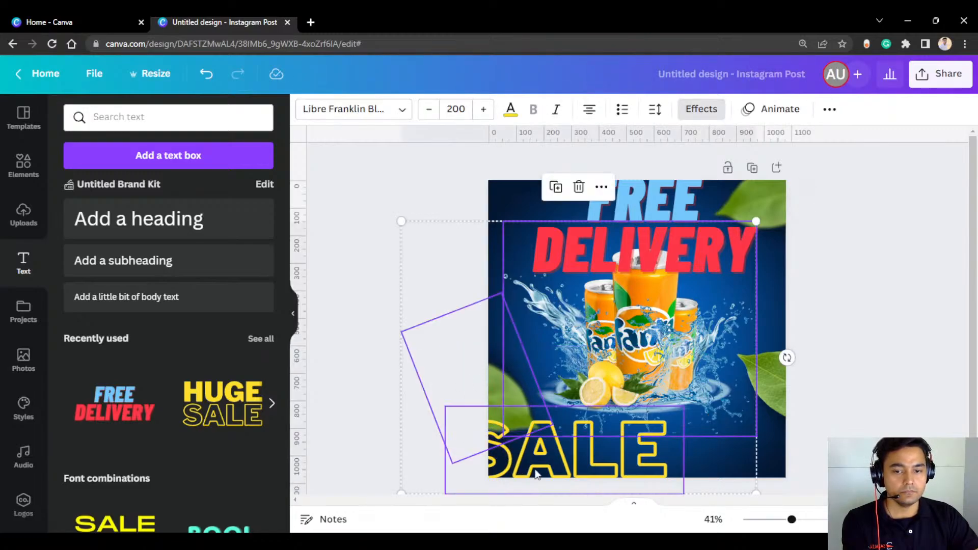
pyautogui.click(360, 426)
pyautogui.click(560, 448)
pyautogui.moveTo(684, 407); pyautogui.dragTo(647, 451)
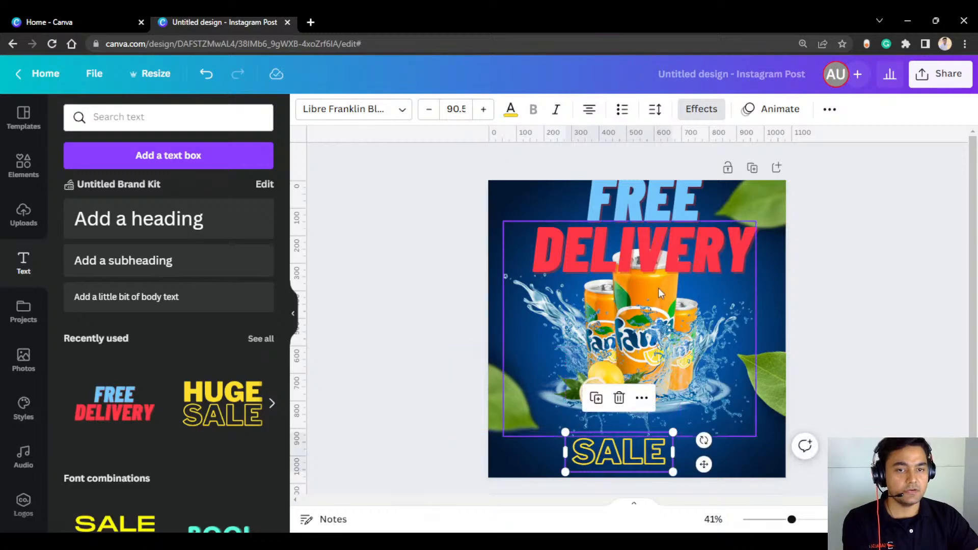
# Step: Shrink the "FREE DELIVERY" text to font size 87 and place a duplicate beside it above the cans
pyautogui.click(741, 264)
pyautogui.moveTo(764, 289); pyautogui.dragTo(643, 222)
pyautogui.moveTo(603, 196); pyautogui.dragTo(692, 227)
pyautogui.click(538, 277)
# Step: Replace the wording of the "FREE DELIVERY" copy near the top-right leaf with "ORANGE"
pyautogui.doubleClick(692, 227)
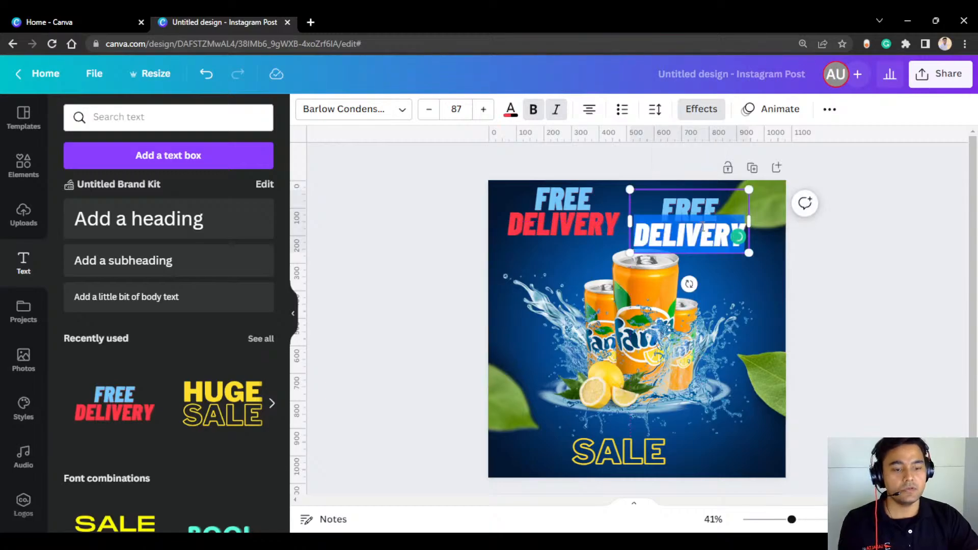
pyautogui.hotkey('ctrl', 'a')
pyautogui.write('OR')
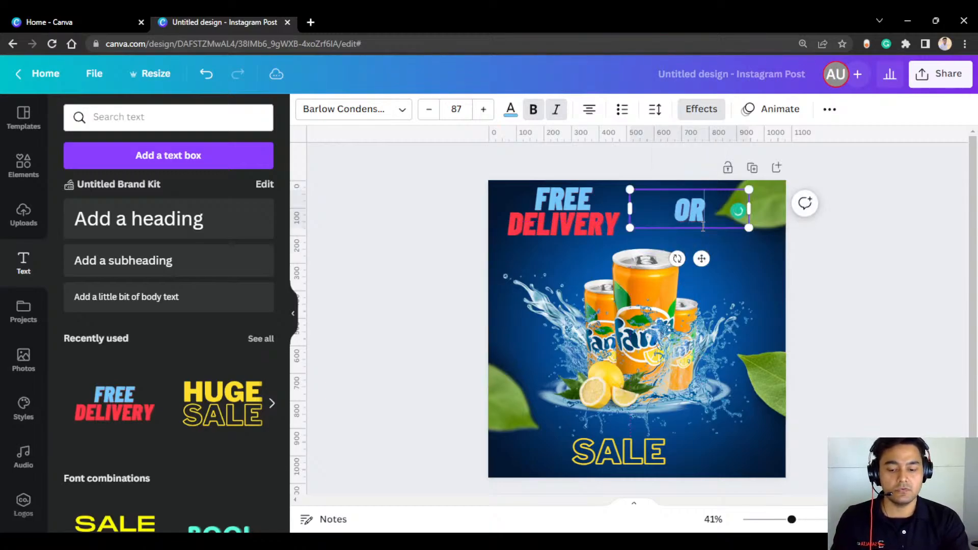
pyautogui.write('ANGE')
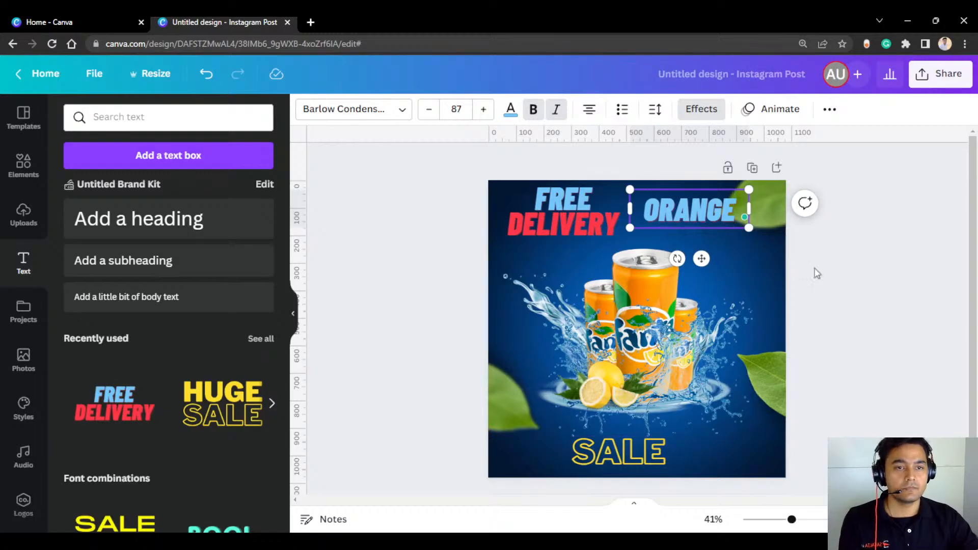
pyautogui.click(804, 249)
# Step: Replace the remaining "FREE DELIVERY" wording with "FANTA" and dismiss the Grammarly pop-up
pyautogui.click(612, 224)
pyautogui.click(613, 226)
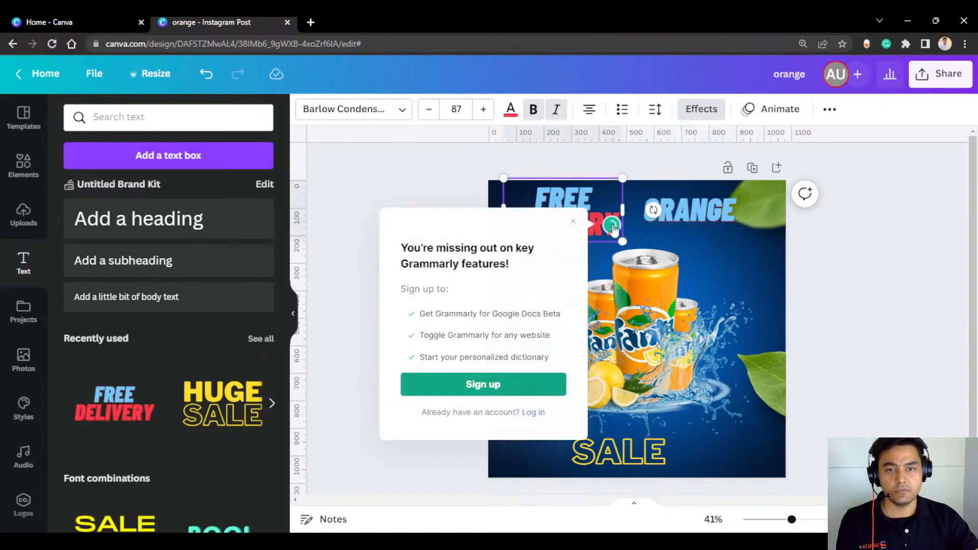
pyautogui.doubleClick(582, 189)
pyautogui.hotkey('ctrl', 'a')
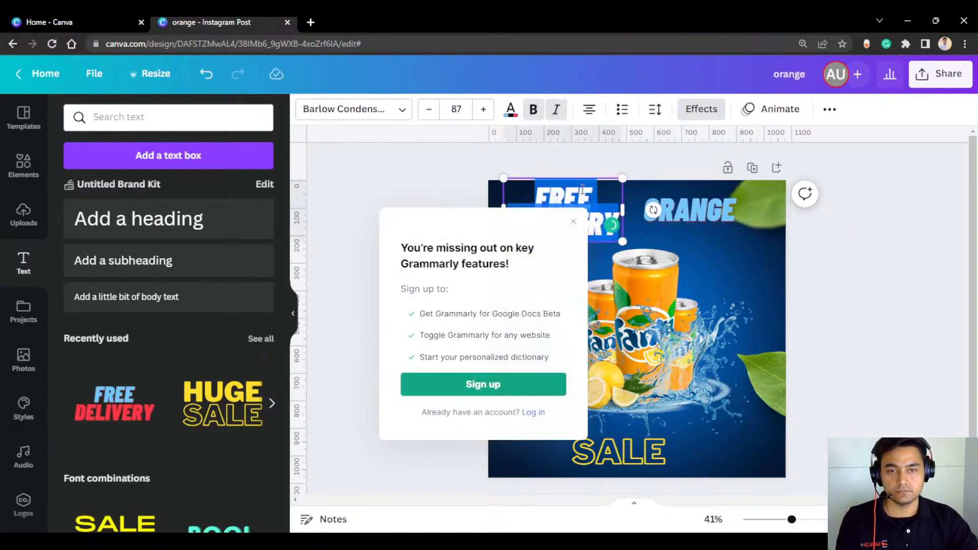
pyautogui.press('BackSpace')
pyautogui.write('A')
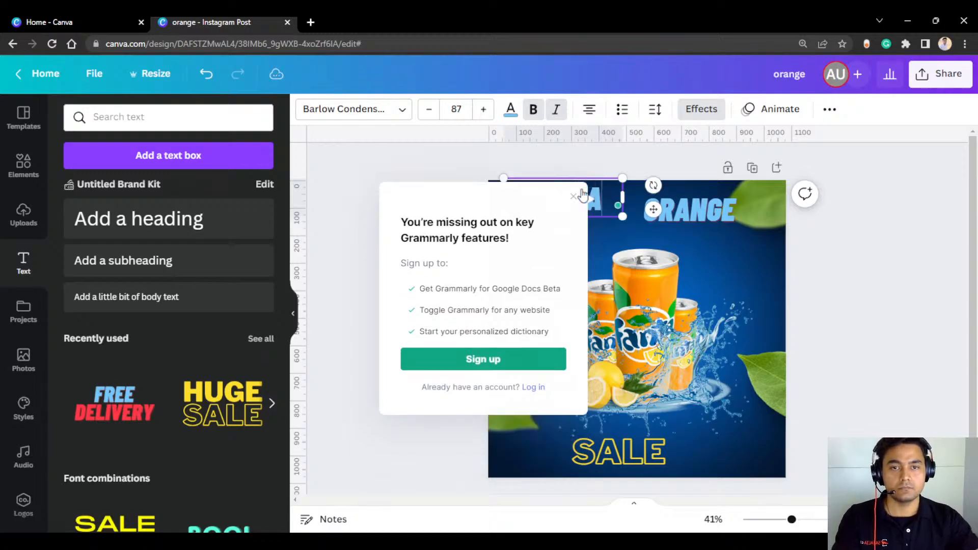
pyautogui.click(426, 154)
pyautogui.click(565, 201)
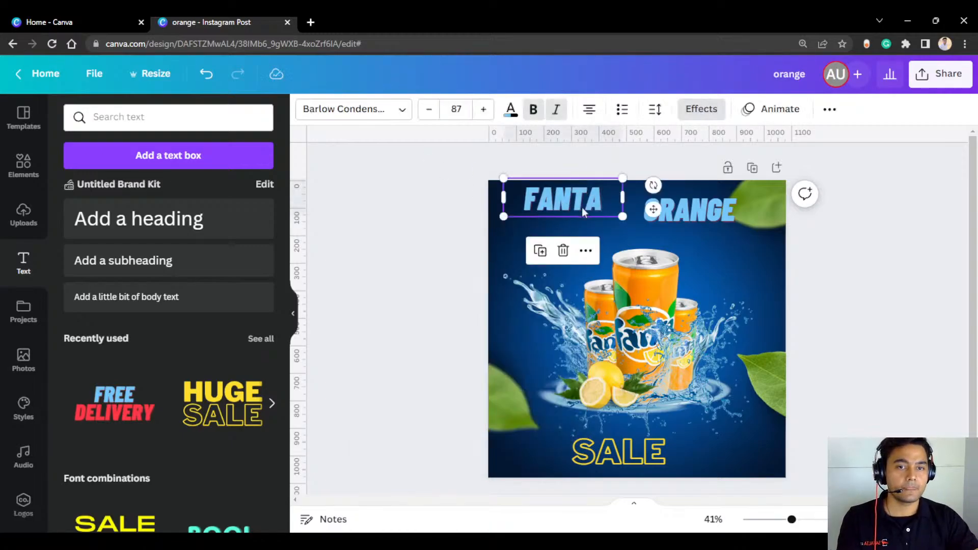
# Step: Bring the "FANTA" text closer to "ORANGE" and set the font size of both words to 85
pyautogui.moveTo(622, 180); pyautogui.dragTo(636, 202)
pyautogui.click(673, 209)
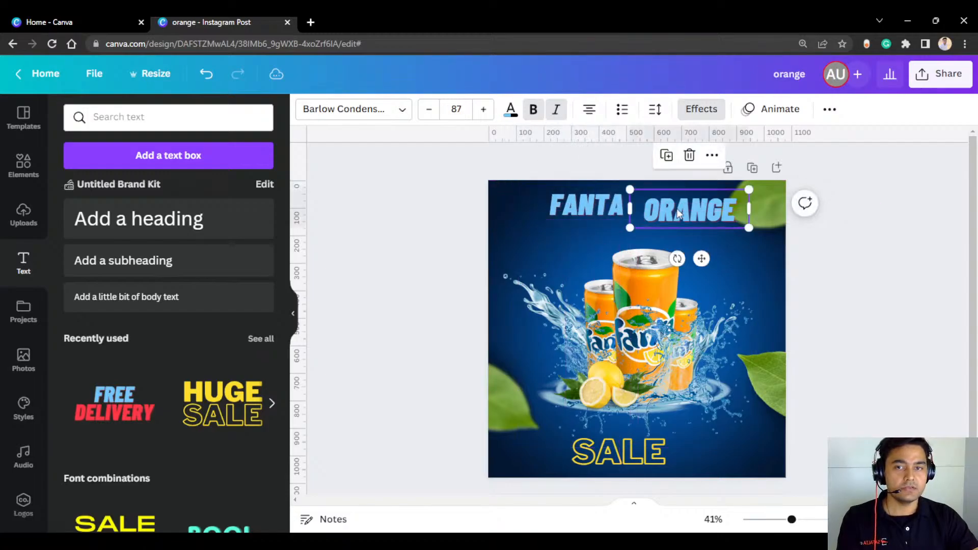
pyautogui.click(601, 208)
pyautogui.click(469, 111)
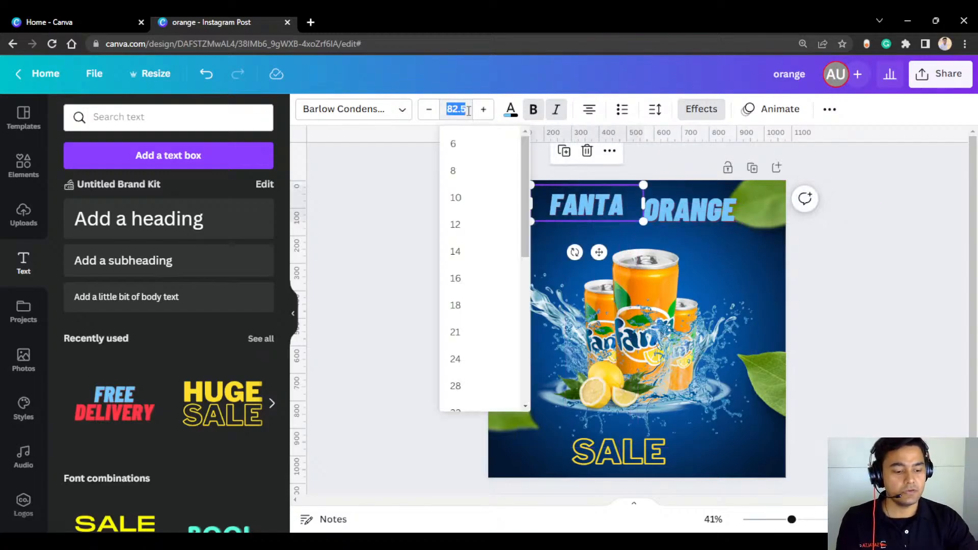
pyautogui.press('Return')
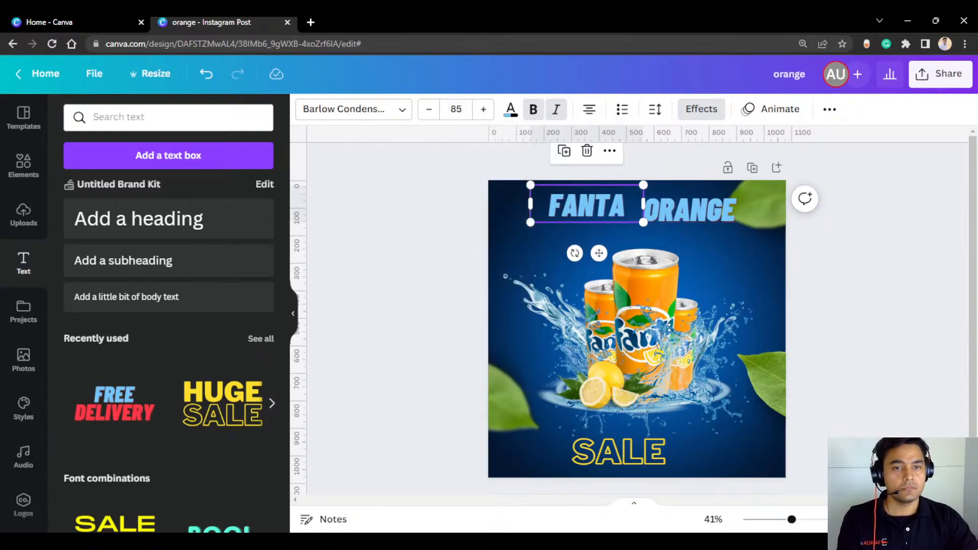
pyautogui.click(711, 209)
pyautogui.click(456, 109)
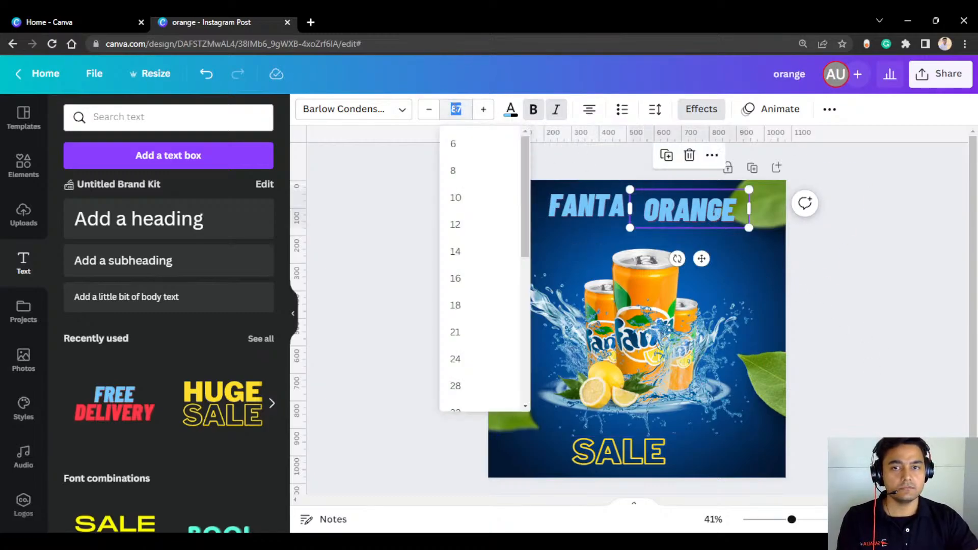
pyautogui.press('Return')
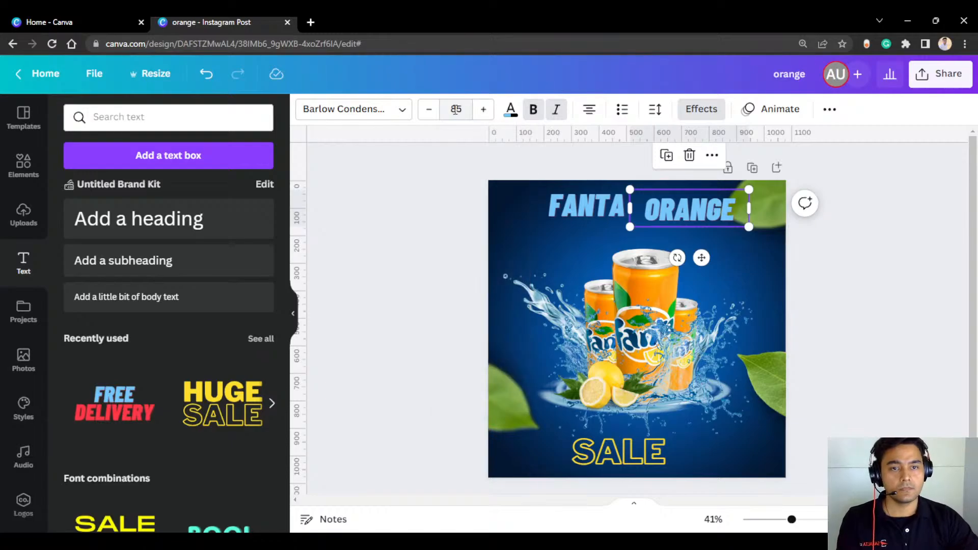
pyautogui.click(888, 256)
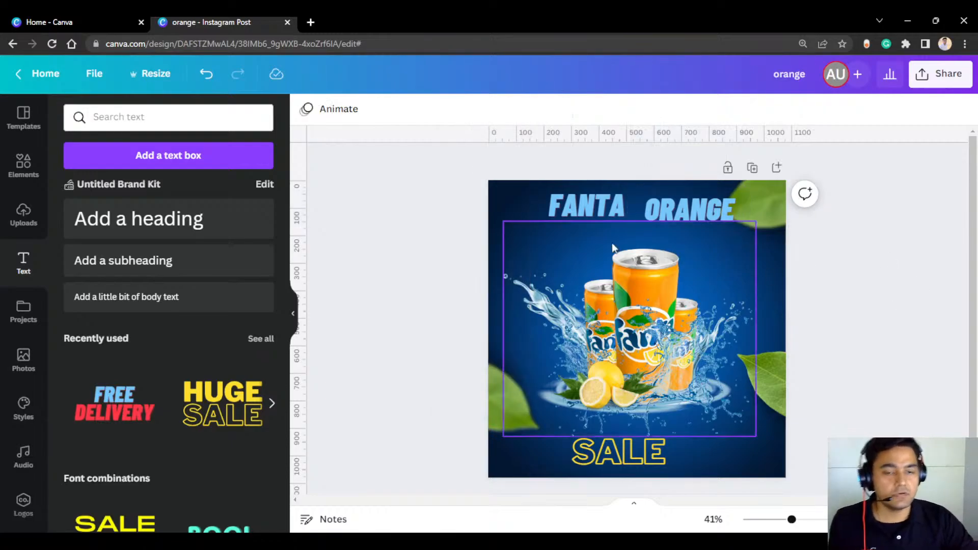
# Step: Stagger the headline above the cans, with "ORANGE" just below and to the right of "FANTA"
pyautogui.moveTo(684, 210); pyautogui.dragTo(651, 233)
pyautogui.click(581, 202)
pyautogui.moveTo(583, 203); pyautogui.dragTo(591, 203)
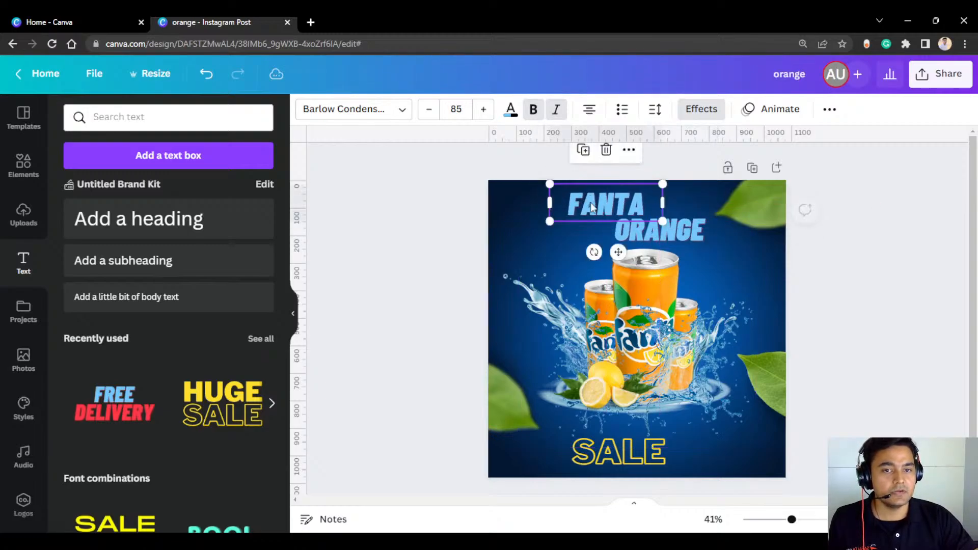
pyautogui.click(360, 240)
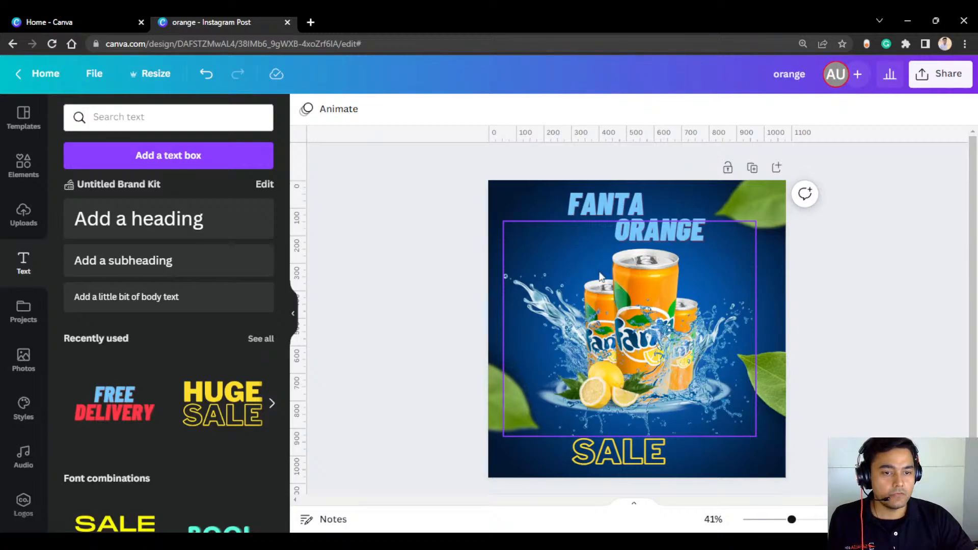
# Step: Color the "FANTA" text with the yellow document color
pyautogui.click(591, 209)
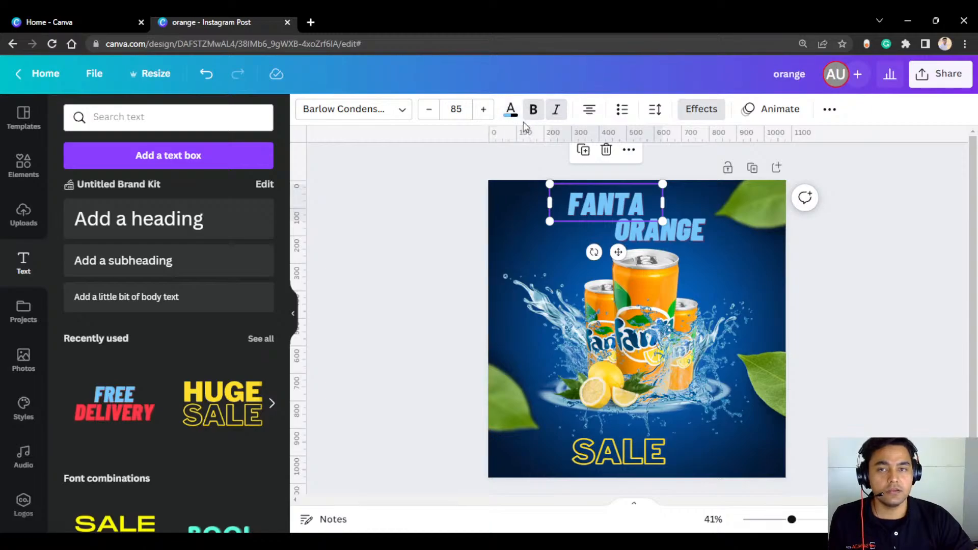
pyautogui.click(511, 110)
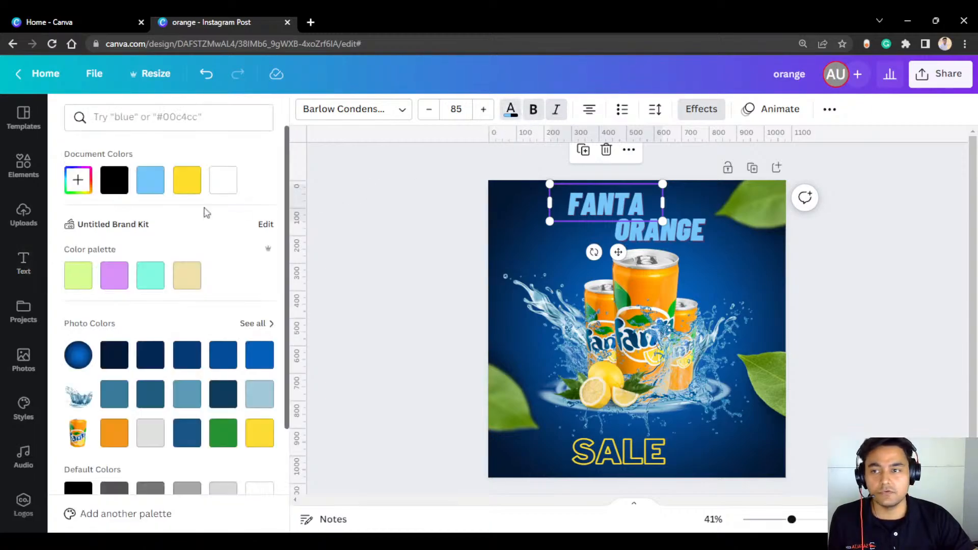
pyautogui.click(185, 186)
# Step: Color the "ORANGE" text with the orange taken from the can photo's colors, trying yellow for comparison
pyautogui.click(664, 245)
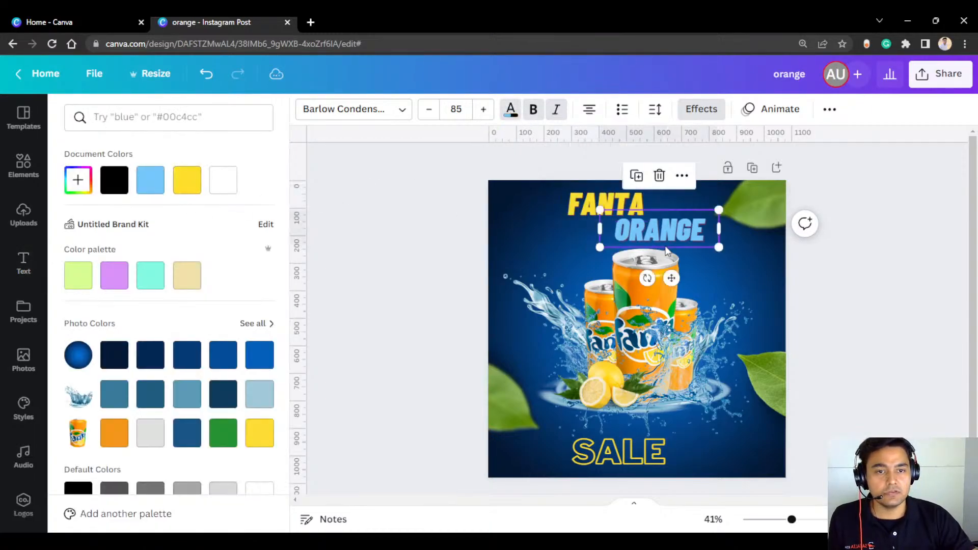
pyautogui.click(510, 112)
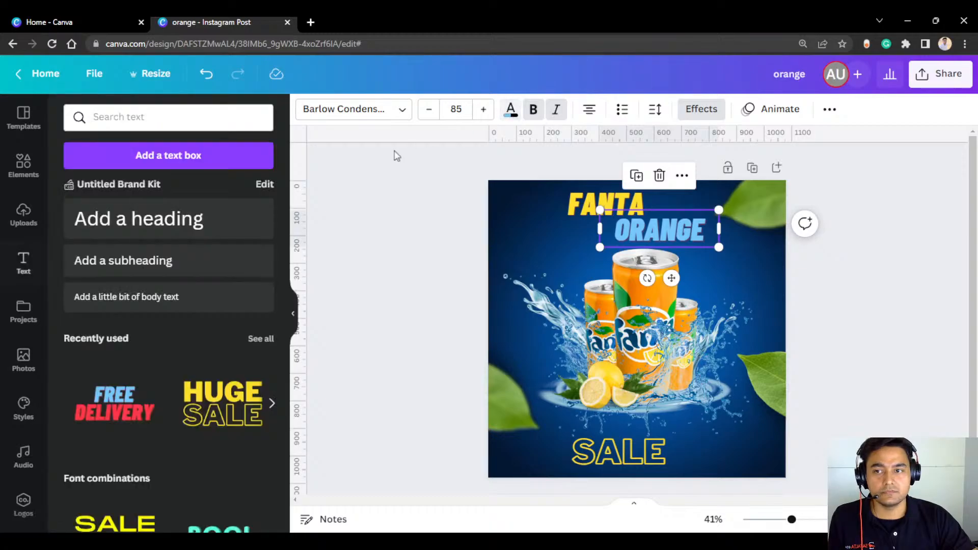
pyautogui.click(509, 116)
pyautogui.click(115, 434)
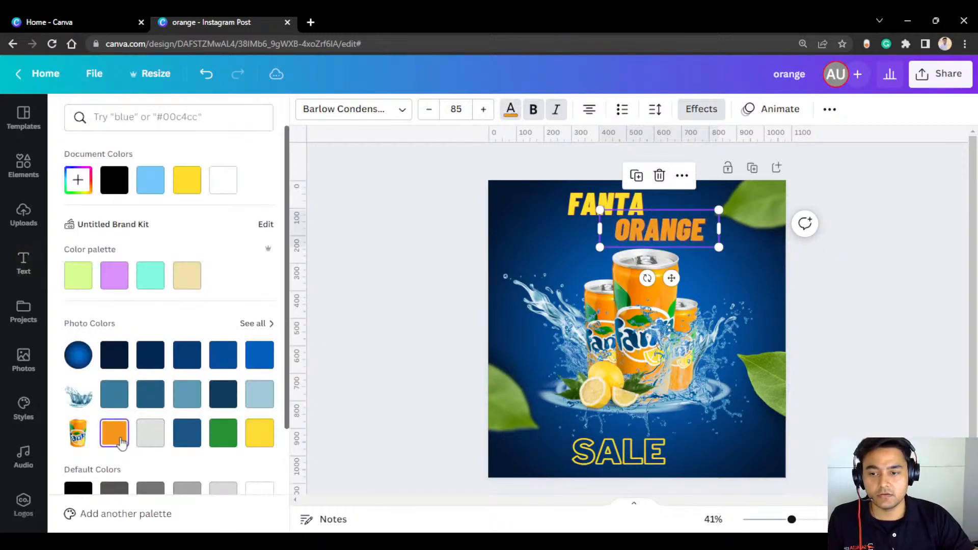
pyautogui.click(260, 439)
pyautogui.click(114, 433)
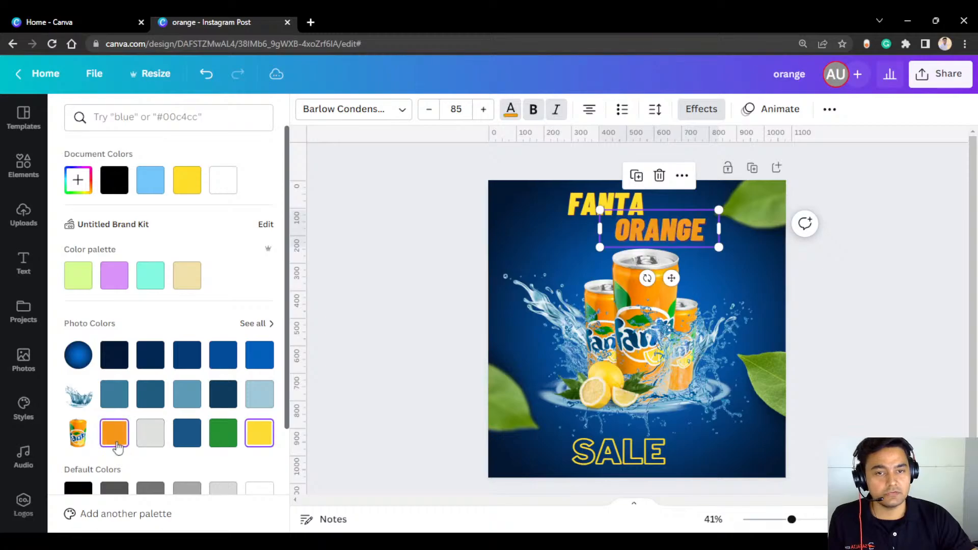
pyautogui.click(393, 301)
pyautogui.click(480, 258)
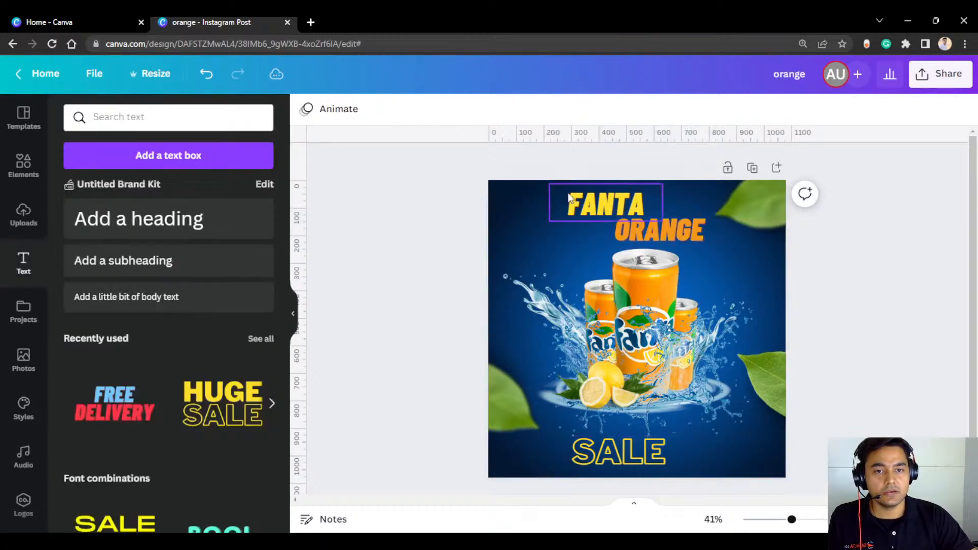
# Step: Color the "FANTA" text white using the document colors
pyautogui.click(580, 198)
pyautogui.click(510, 113)
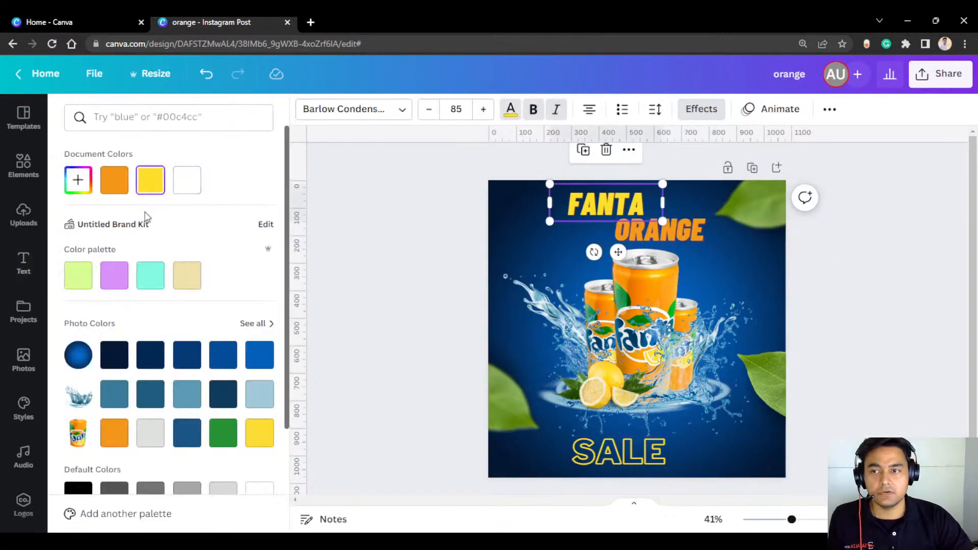
pyautogui.click(187, 179)
pyautogui.press('Escape')
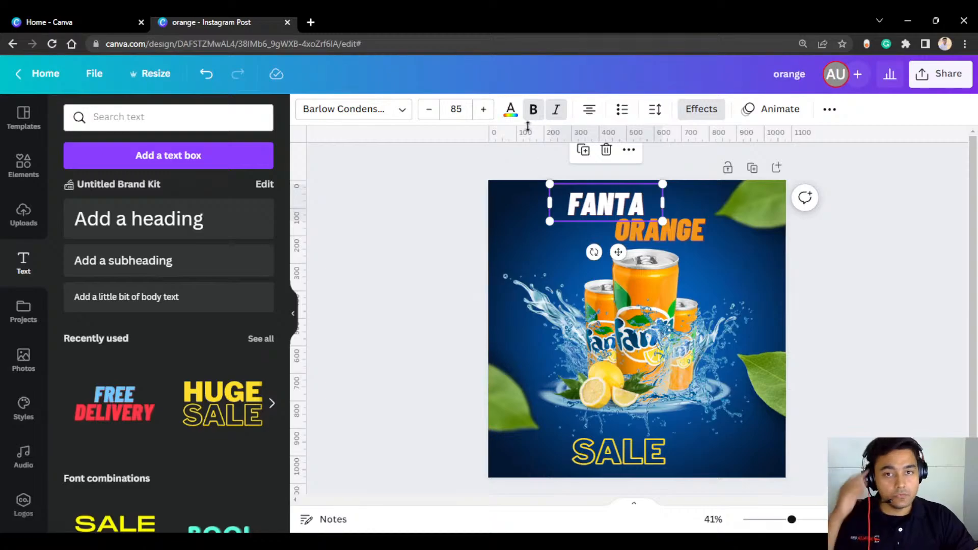
# Step: Color the "FANTA" text with the yellow document color after comparing blue, light blue and light gray photo colors
pyautogui.click(511, 109)
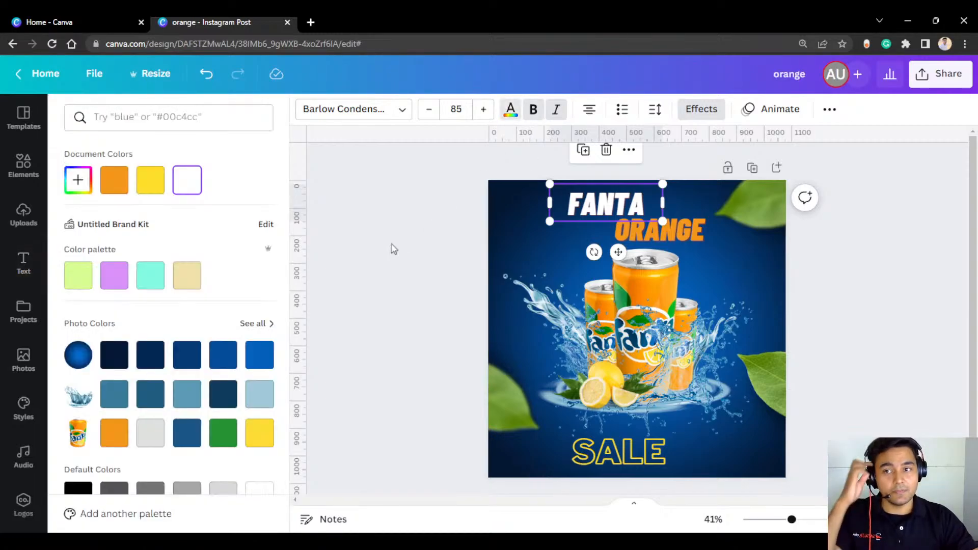
pyautogui.click(194, 356)
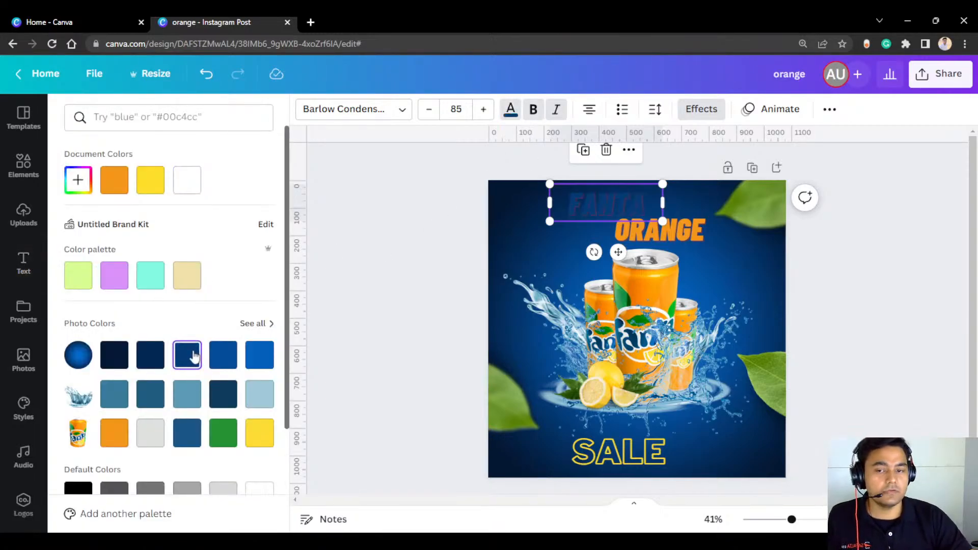
pyautogui.click(258, 365)
pyautogui.click(234, 391)
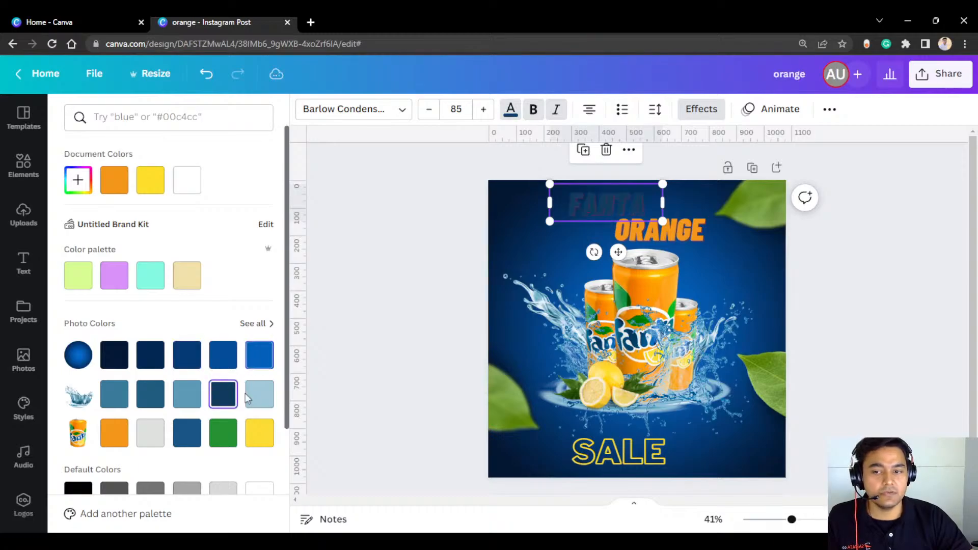
pyautogui.click(257, 399)
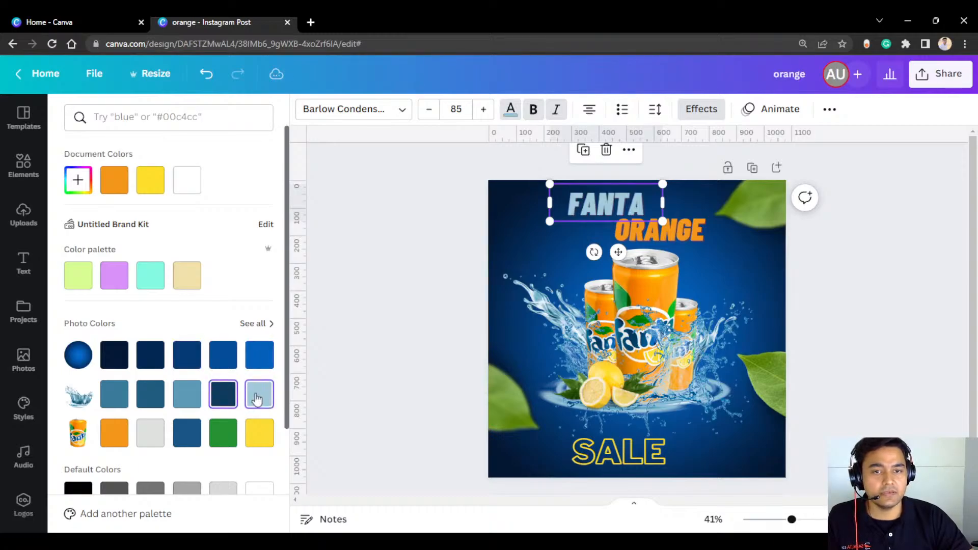
pyautogui.click(151, 444)
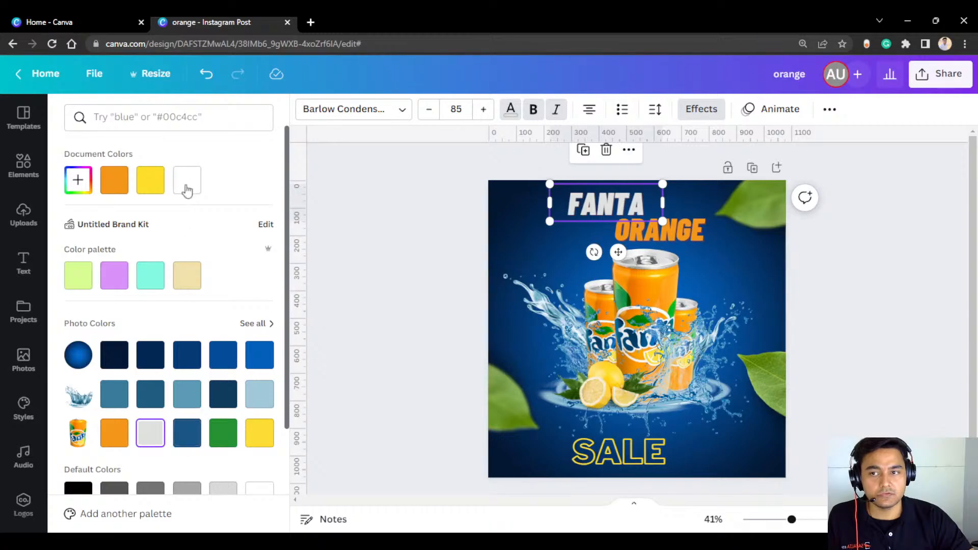
pyautogui.click(148, 189)
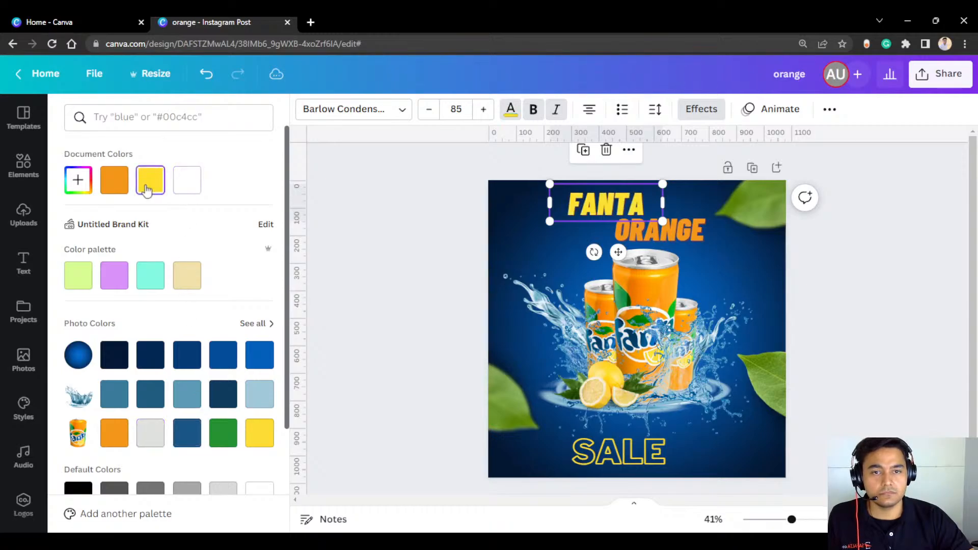
pyautogui.click(363, 230)
pyautogui.click(437, 286)
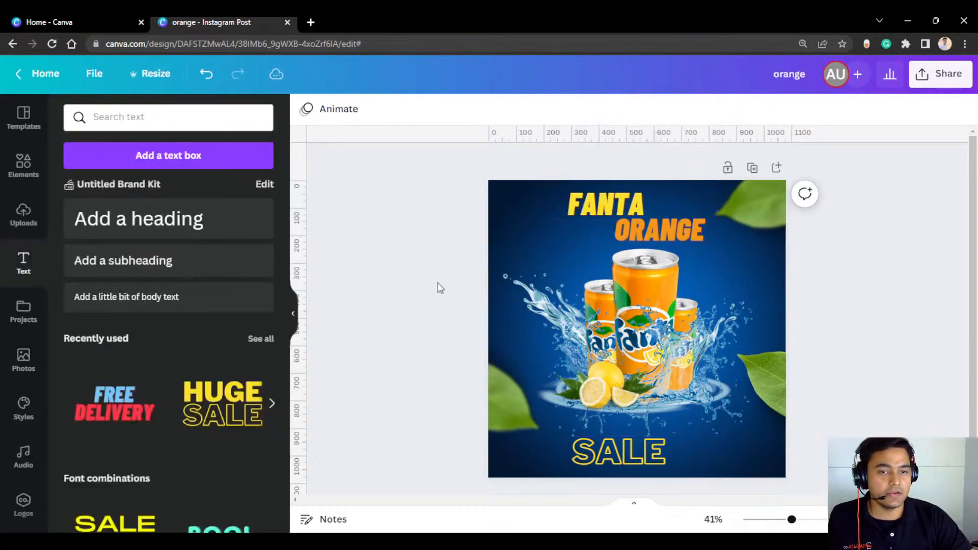
pyautogui.click(608, 209)
pyautogui.press('Up')
pyautogui.click(677, 240)
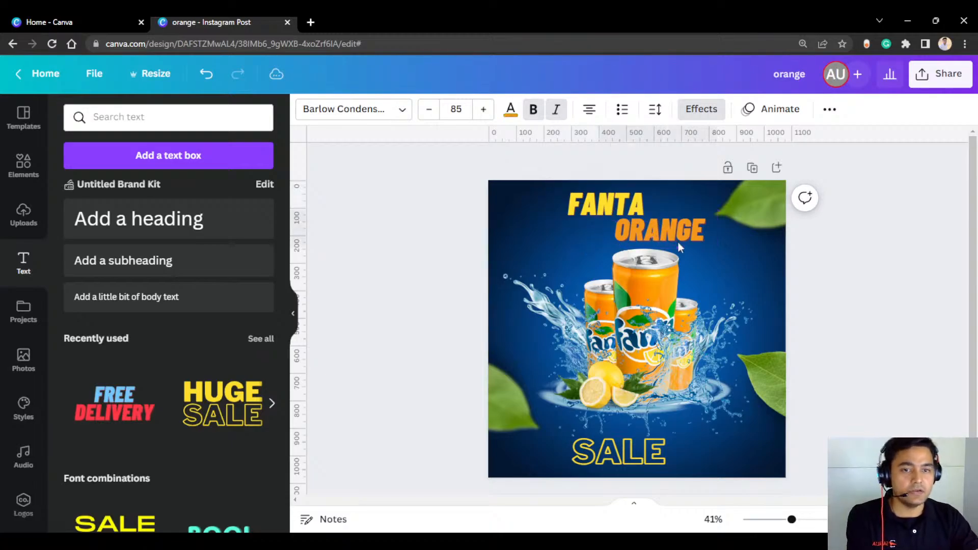
pyautogui.press('Up')
pyautogui.click(678, 243)
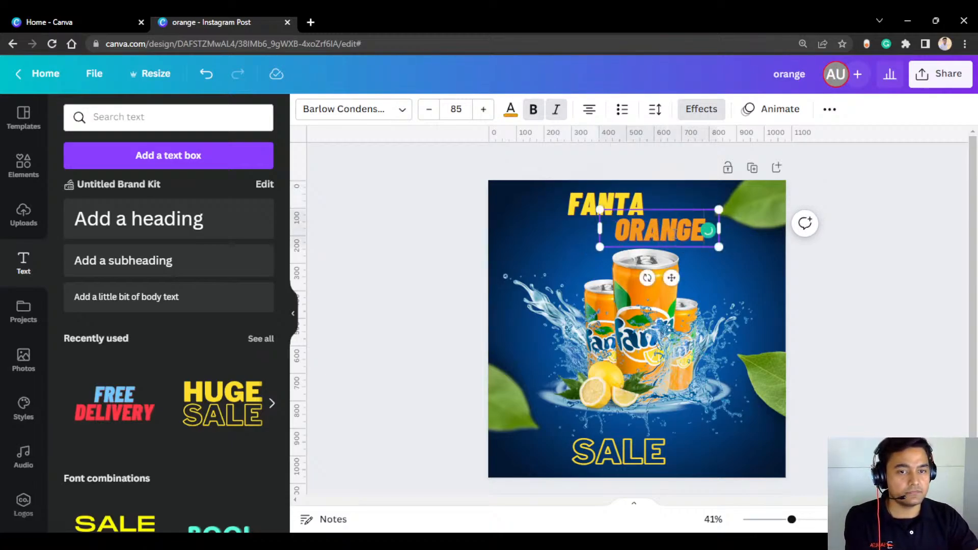
pyautogui.click(876, 228)
pyautogui.click(652, 228)
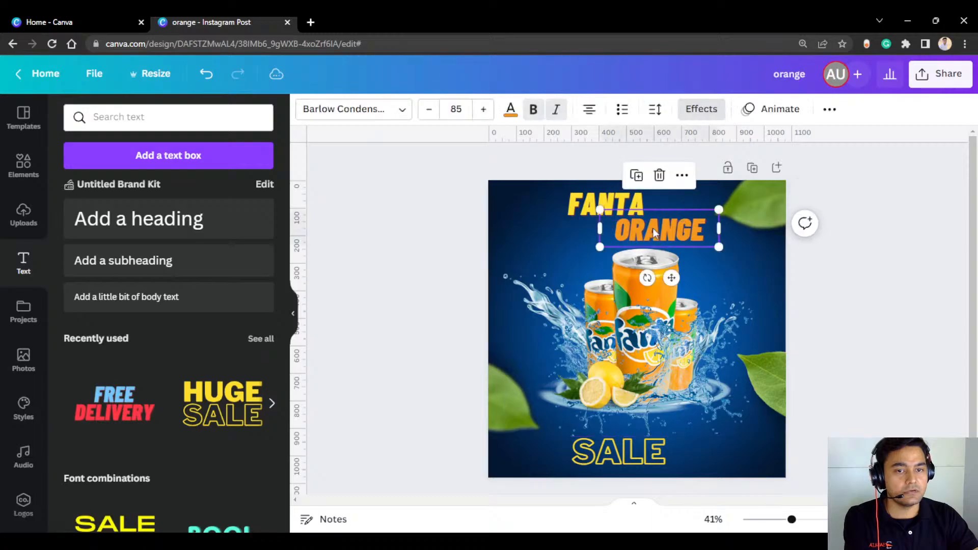
pyautogui.moveTo(653, 228); pyautogui.dragTo(653, 228)
pyautogui.moveTo(569, 205); pyautogui.dragTo(568, 205)
pyautogui.click(476, 228)
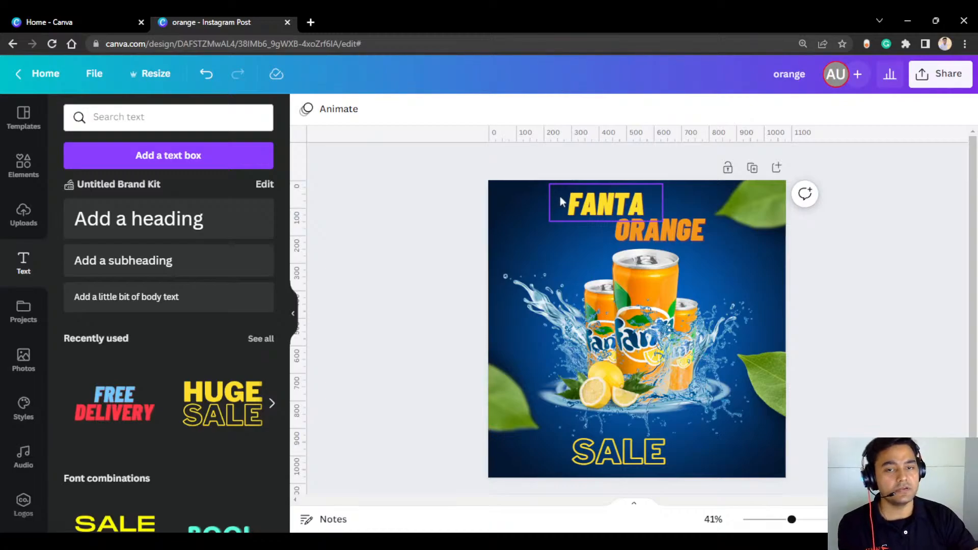
# Step: Try searching the text library for "BURST"
pyautogui.click(164, 119)
pyautogui.write('BU')
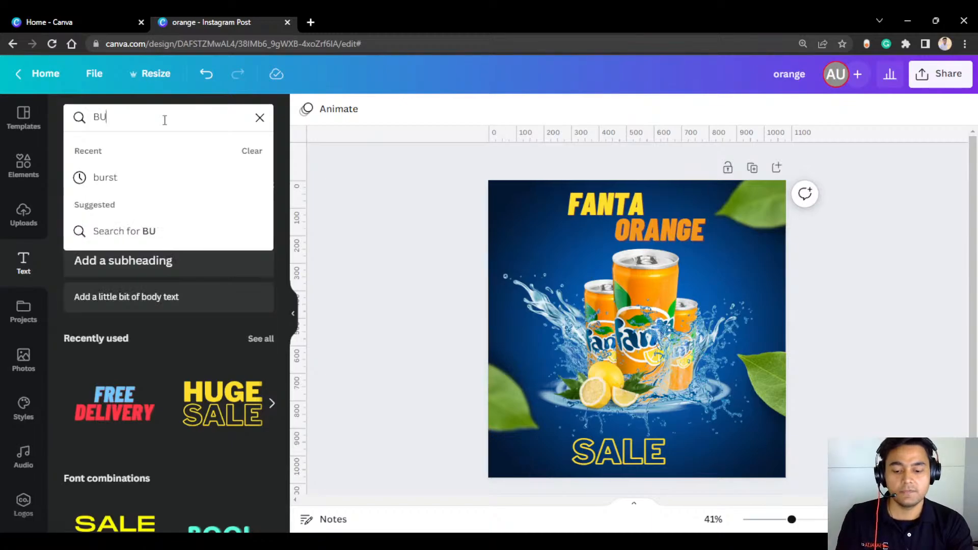
pyautogui.write('RST')
pyautogui.press('Return')
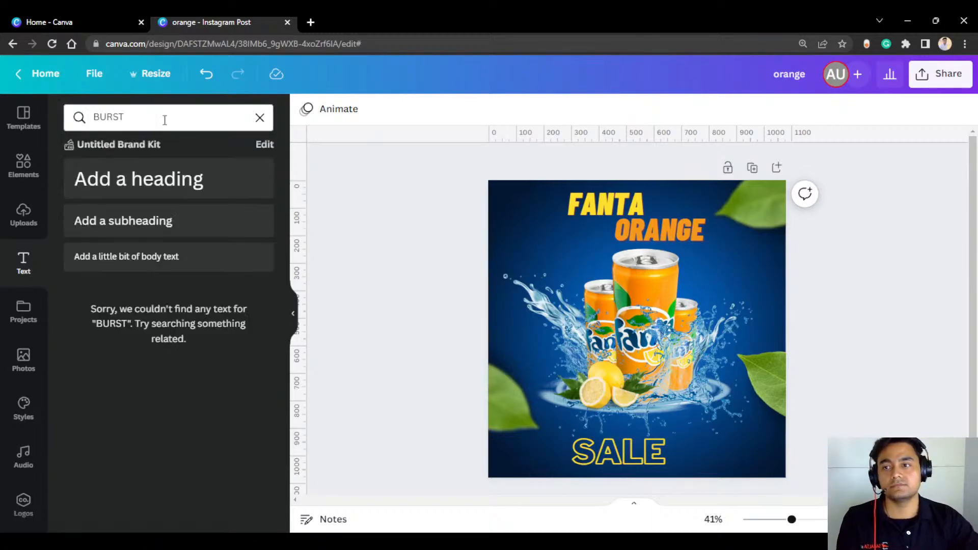
pyautogui.click(164, 119)
# Step: Search the elements for "BURST" and add the yellow-orange graphic with three burst lines to the design
pyautogui.click(36, 163)
pyautogui.click(159, 121)
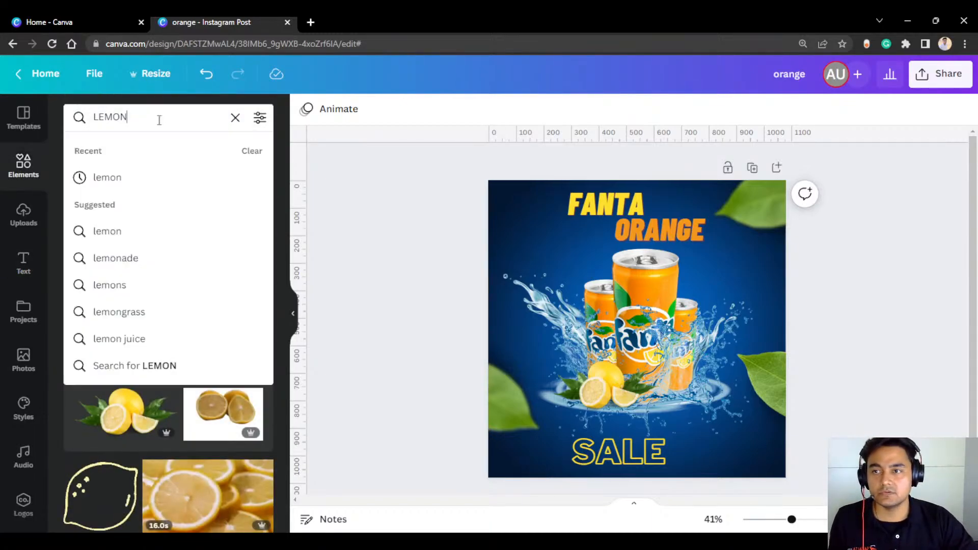
pyautogui.hotkey('ctrl', 'a')
pyautogui.write('BURST')
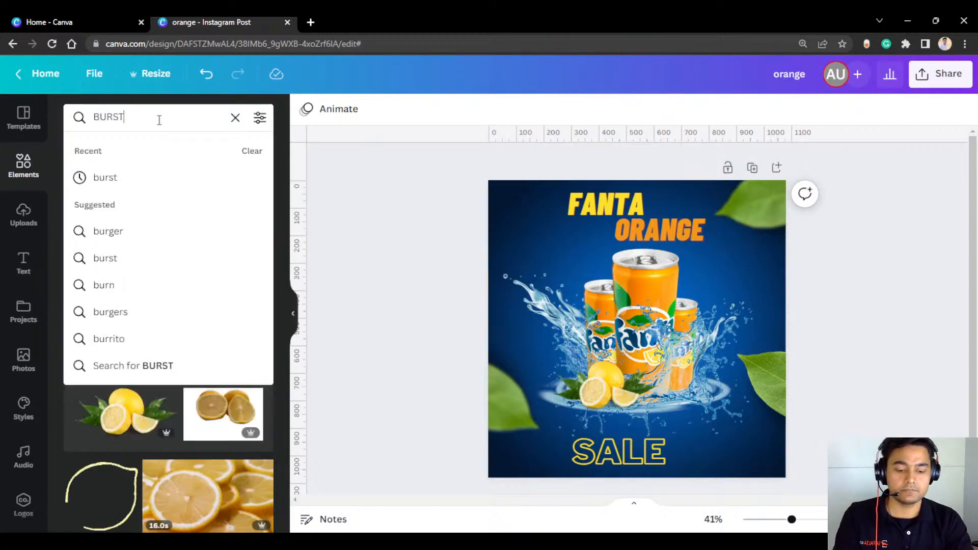
pyautogui.press('Return')
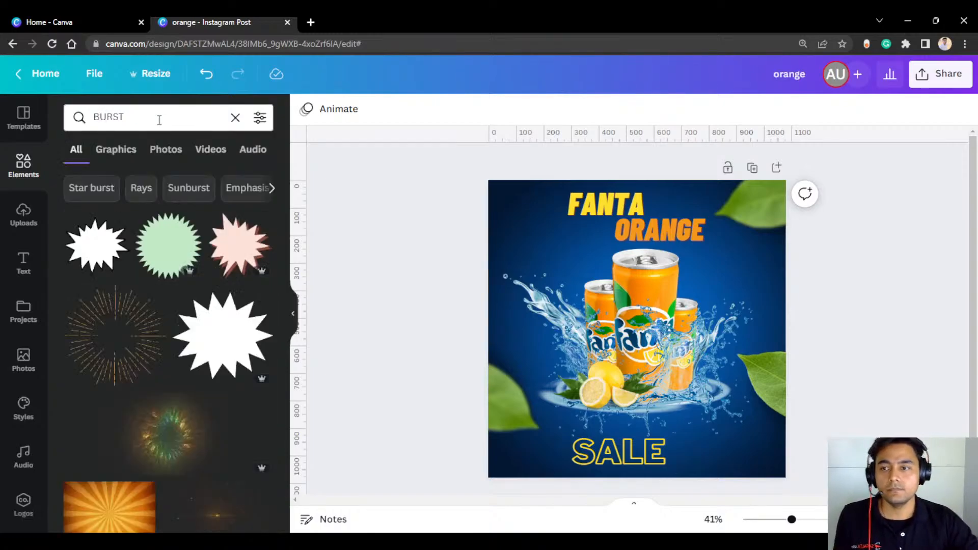
pyautogui.scroll(-5, 190, 332)
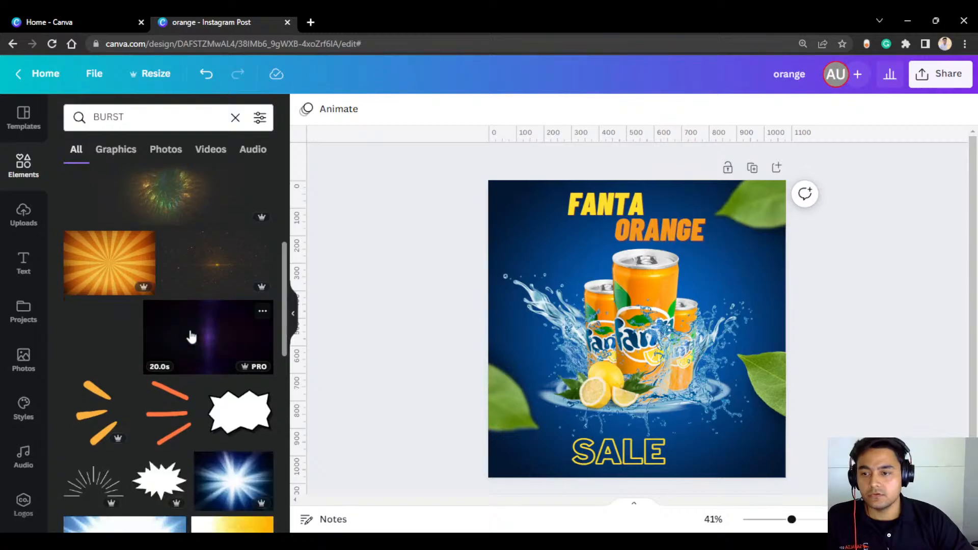
pyautogui.scroll(-1, 191, 336)
pyautogui.scroll(-2, 99, 367)
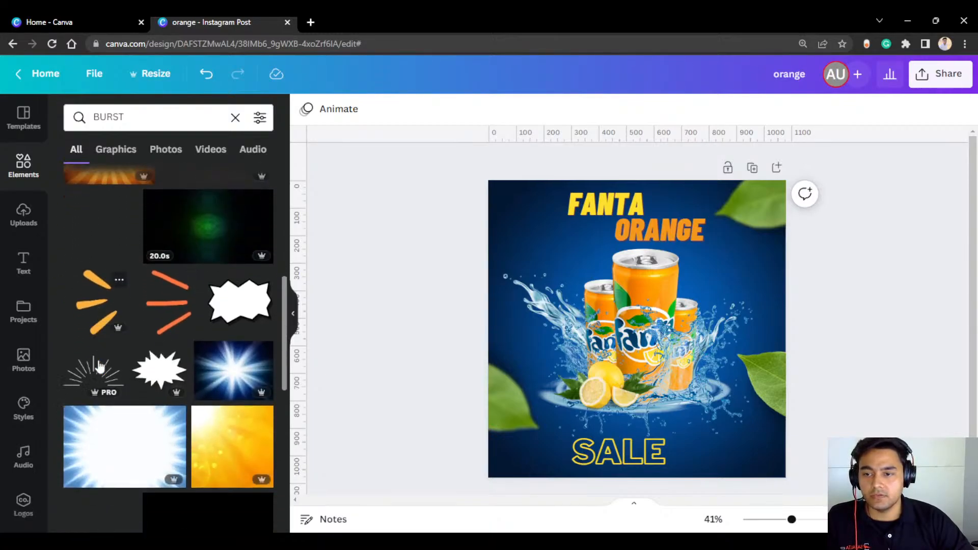
pyautogui.click(96, 252)
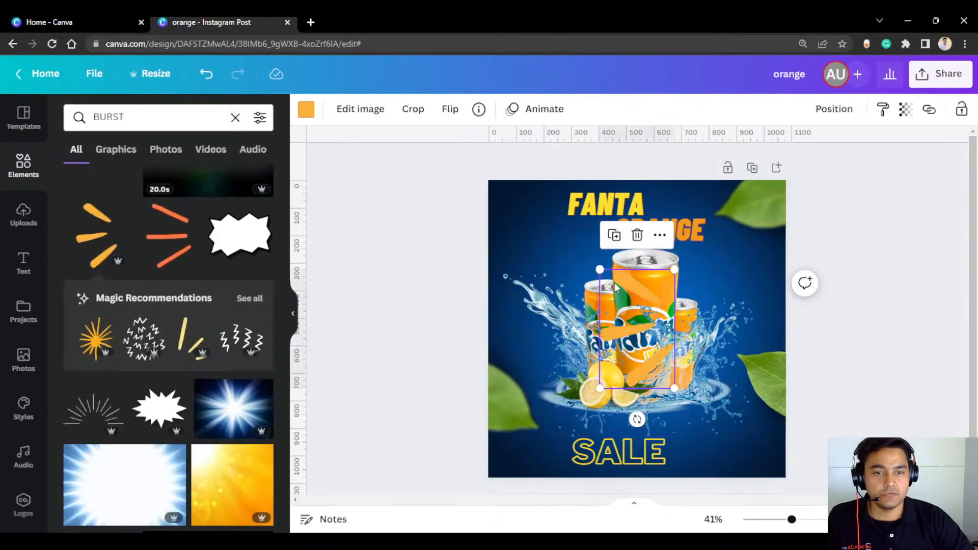
# Step: Shrink the burst graphic, place it just left of "FANTA", and put a duplicate near the design's right edge below the upper leaf
pyautogui.moveTo(625, 328); pyautogui.dragTo(537, 228)
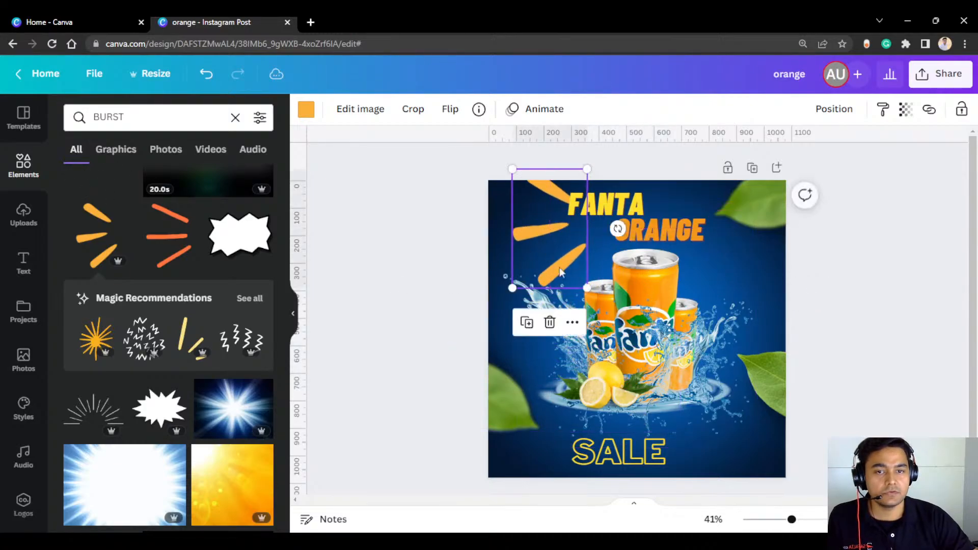
pyautogui.moveTo(513, 287); pyautogui.dragTo(544, 247)
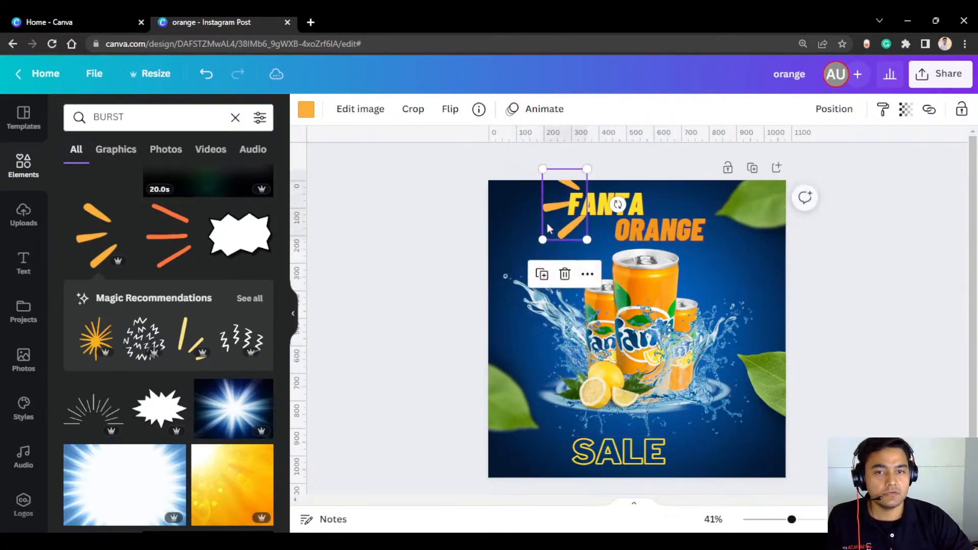
pyautogui.click(550, 216)
pyautogui.hotkey('ctrl', 'z')
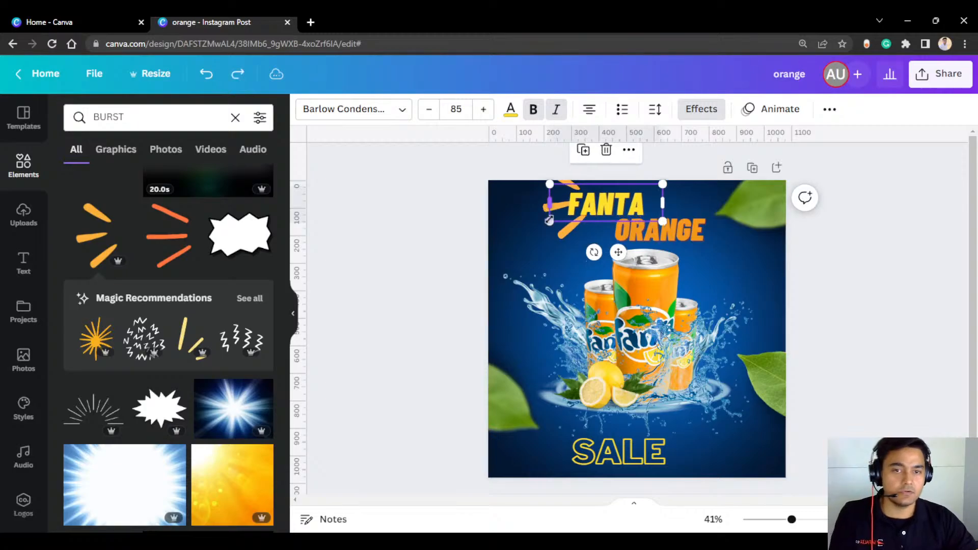
pyautogui.click(444, 226)
pyautogui.click(563, 233)
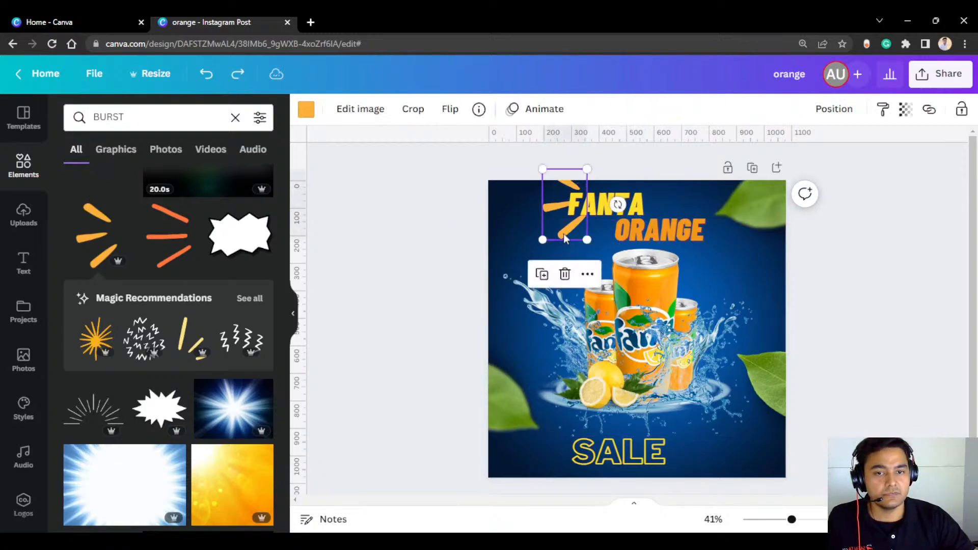
pyautogui.moveTo(563, 233)
pyautogui.mouseDown()
pyautogui.moveTo(538, 249)
pyautogui.moveTo(526, 238)
pyautogui.moveTo(752, 229)
pyautogui.moveTo(764, 265)
pyautogui.mouseUp()
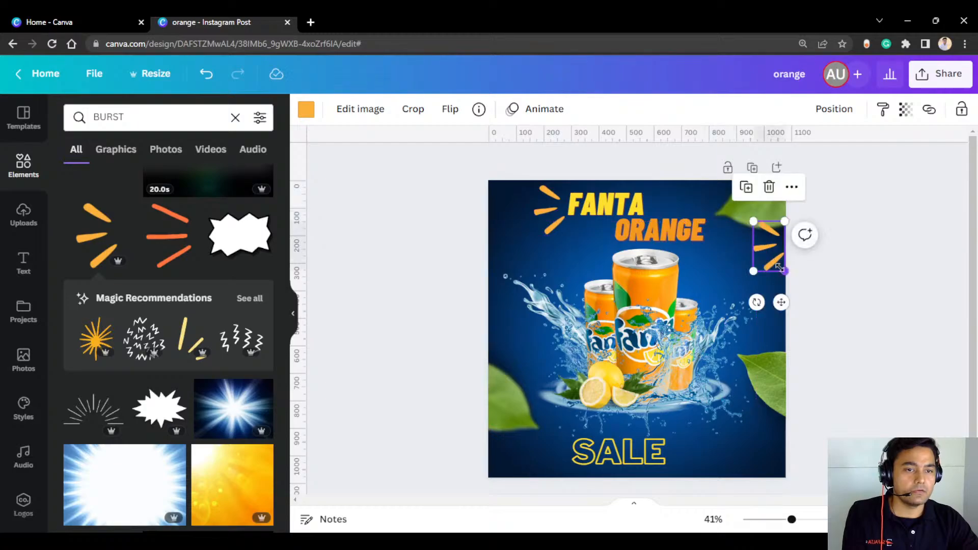
# Step: Flip the duplicate burst horizontally and place it to the right of "ORANGE"
pyautogui.click(450, 109)
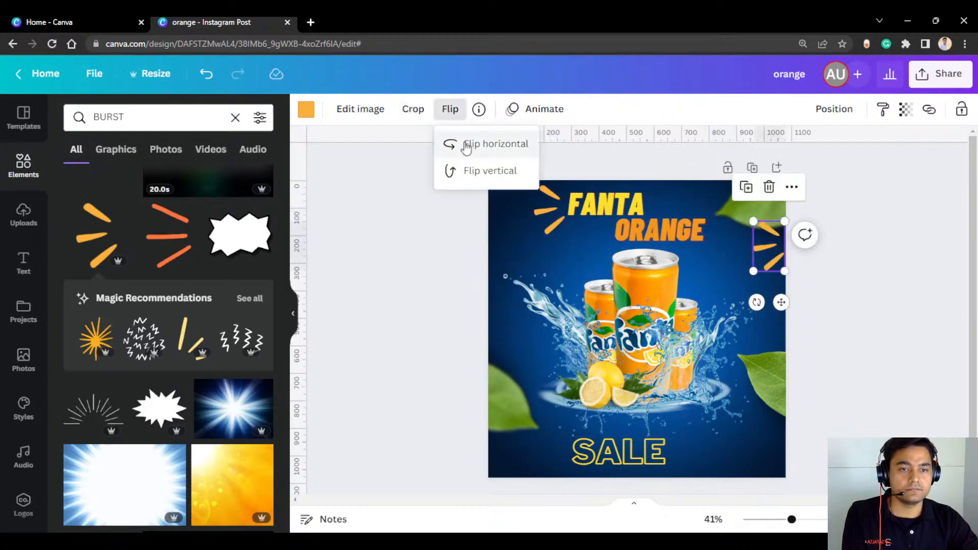
pyautogui.click(450, 144)
pyautogui.moveTo(770, 247); pyautogui.dragTo(660, 236)
# Step: Reduce the headline's stagger by shifting "ORANGE" left and "FANTA" right, and shrink the burst on the left to fit beside "FANTA"
pyautogui.click(677, 233)
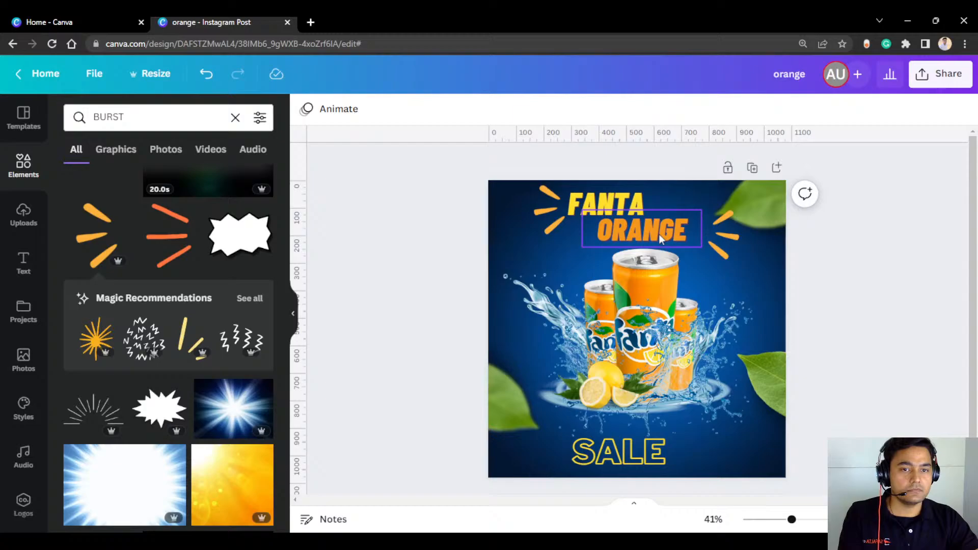
pyautogui.click(609, 203)
pyautogui.moveTo(609, 203); pyautogui.dragTo(619, 204)
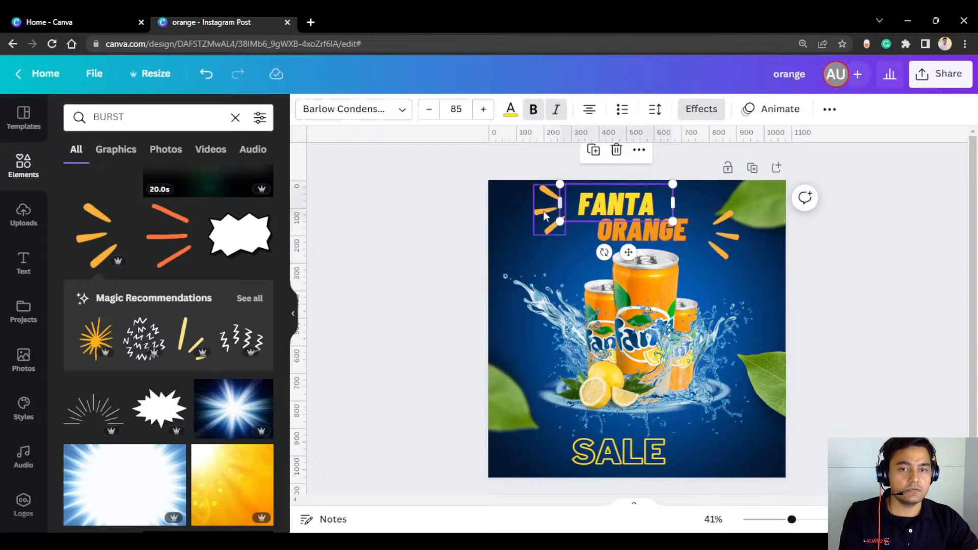
pyautogui.click(548, 230)
pyautogui.moveTo(534, 235)
pyautogui.mouseDown()
pyautogui.moveTo(546, 215)
pyautogui.moveTo(559, 216)
pyautogui.mouseUp()
# Step: Shrink and tilt the burst on the right so it points outward close to the end of "ORANGE"
pyautogui.click(736, 239)
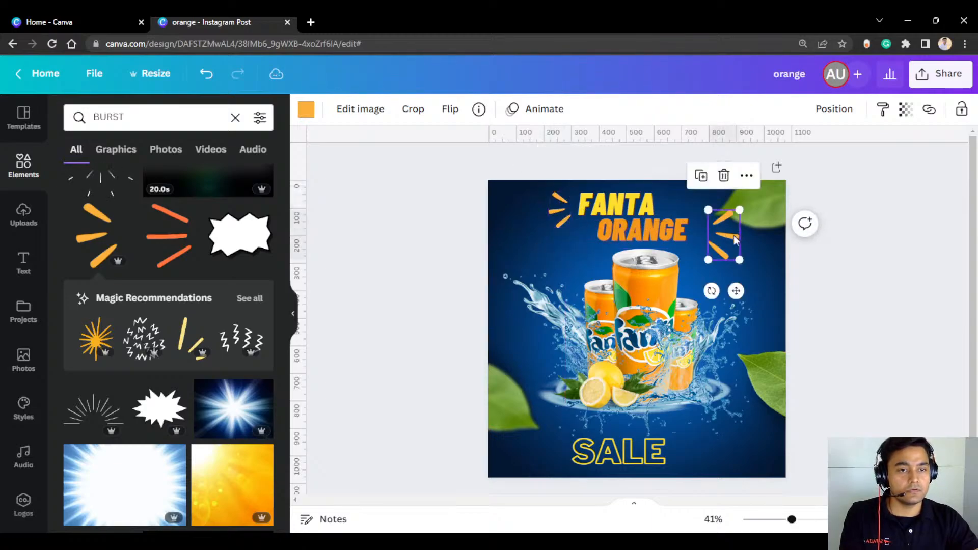
pyautogui.moveTo(711, 290); pyautogui.dragTo(726, 292)
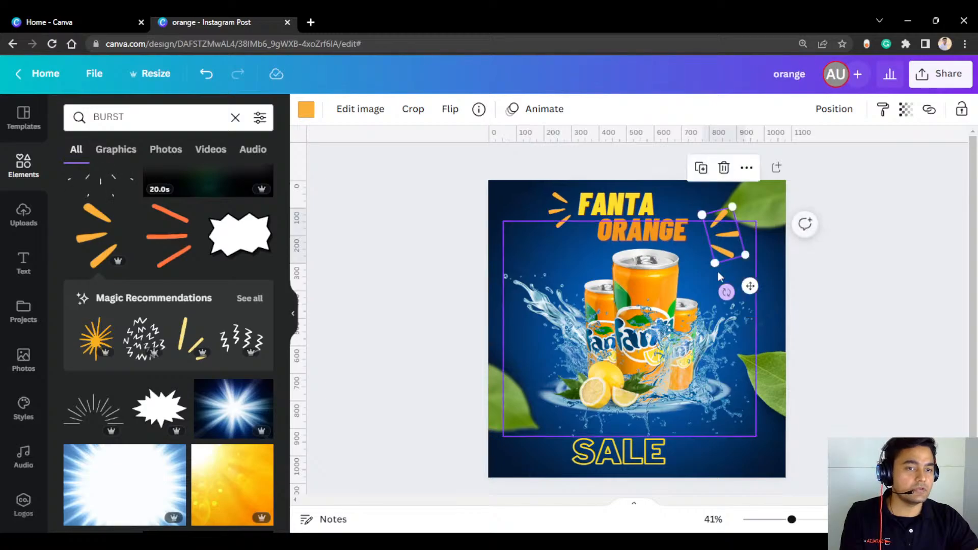
pyautogui.moveTo(732, 244); pyautogui.dragTo(717, 221)
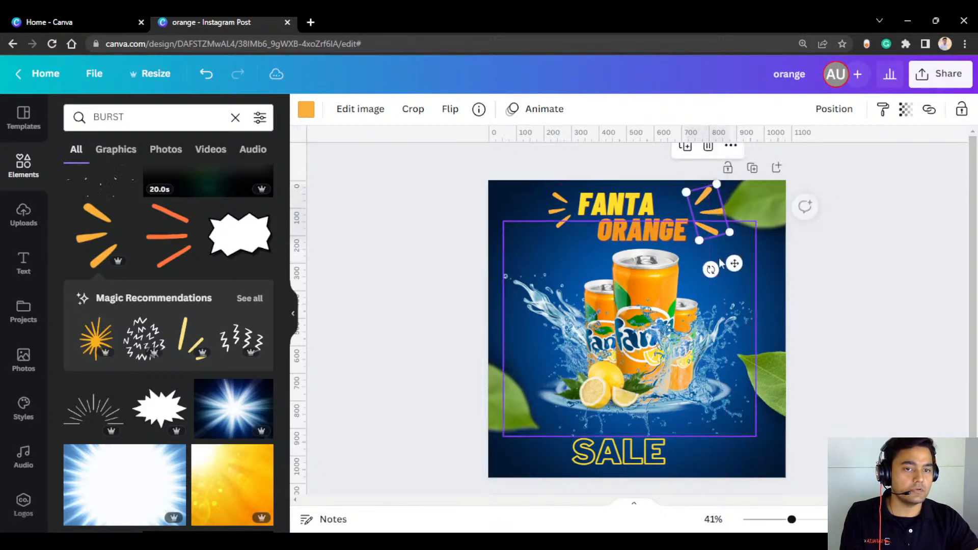
pyautogui.moveTo(711, 269); pyautogui.dragTo(770, 286)
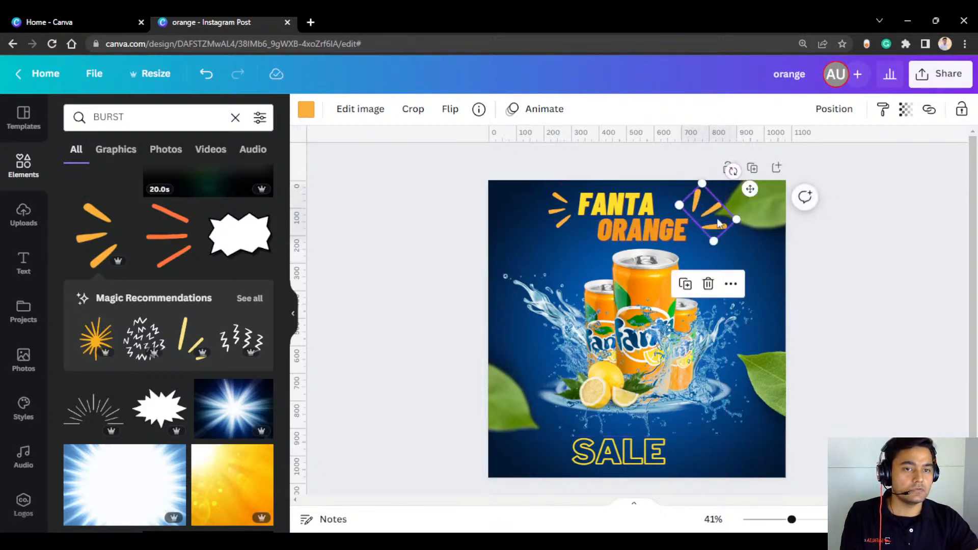
pyautogui.moveTo(713, 241)
pyautogui.mouseDown()
pyautogui.moveTo(707, 208)
pyautogui.moveTo(679, 202)
pyautogui.moveTo(706, 210)
pyautogui.mouseUp()
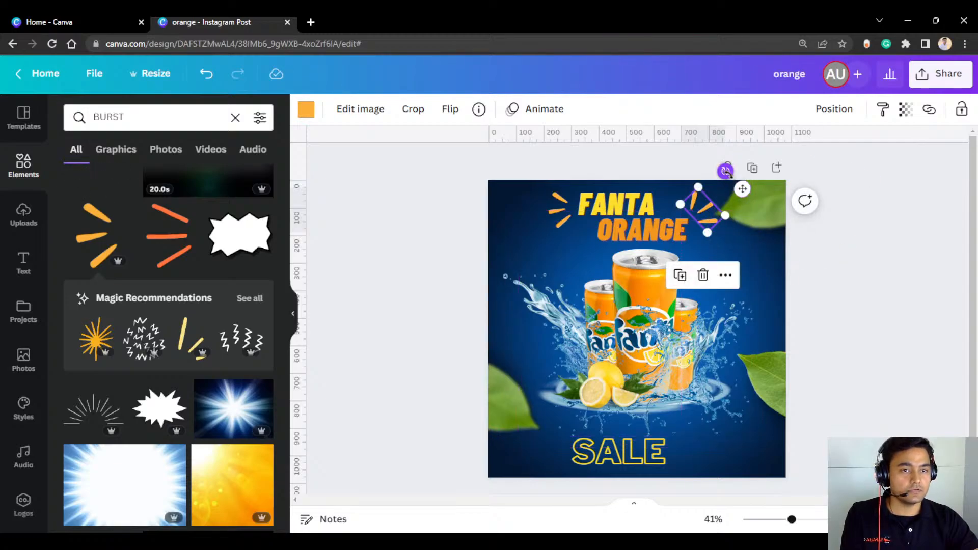
pyautogui.moveTo(726, 170)
pyautogui.mouseDown()
pyautogui.moveTo(729, 202)
pyautogui.moveTo(704, 218)
pyautogui.mouseUp()
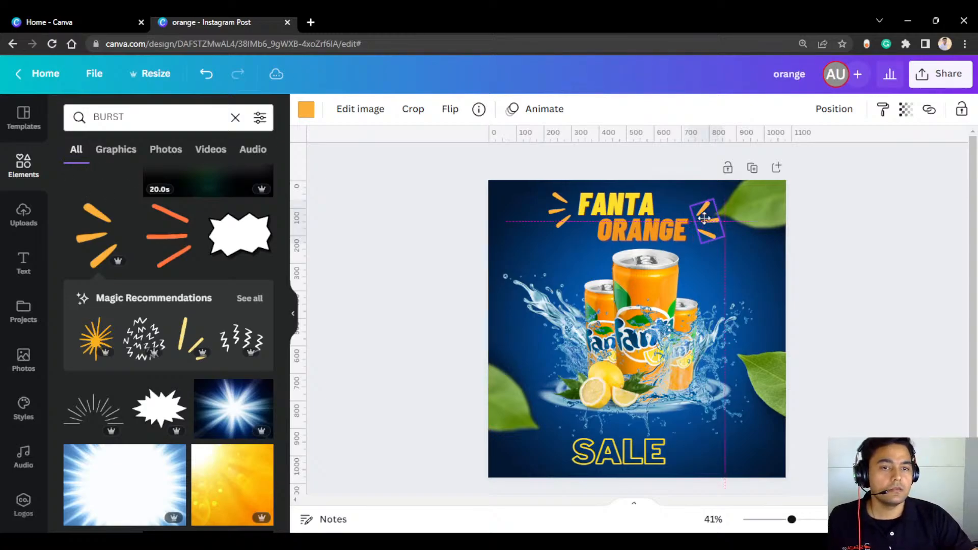
pyautogui.click(880, 233)
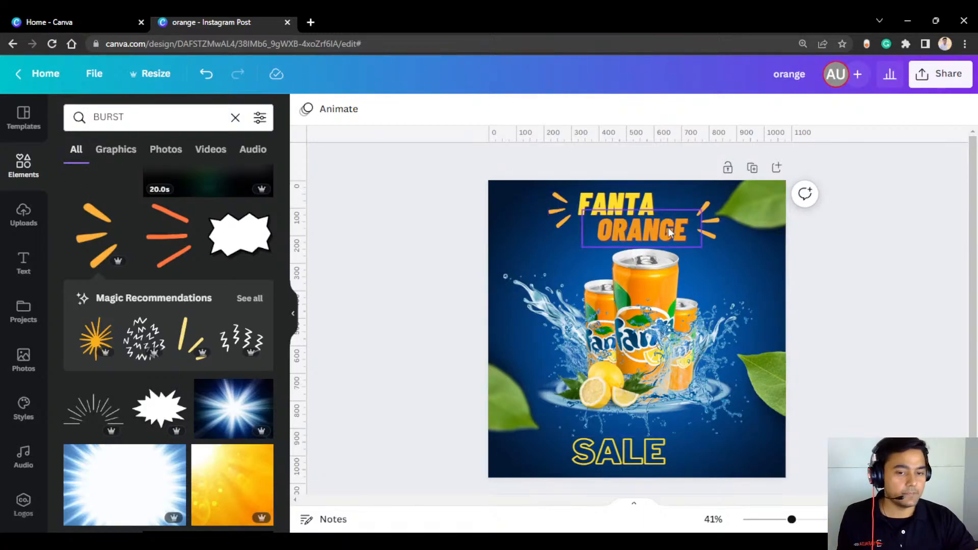
# Step: Replace the outlined SALE text at the bottom of the poster with COOL
pyautogui.click(630, 457)
pyautogui.click(630, 455)
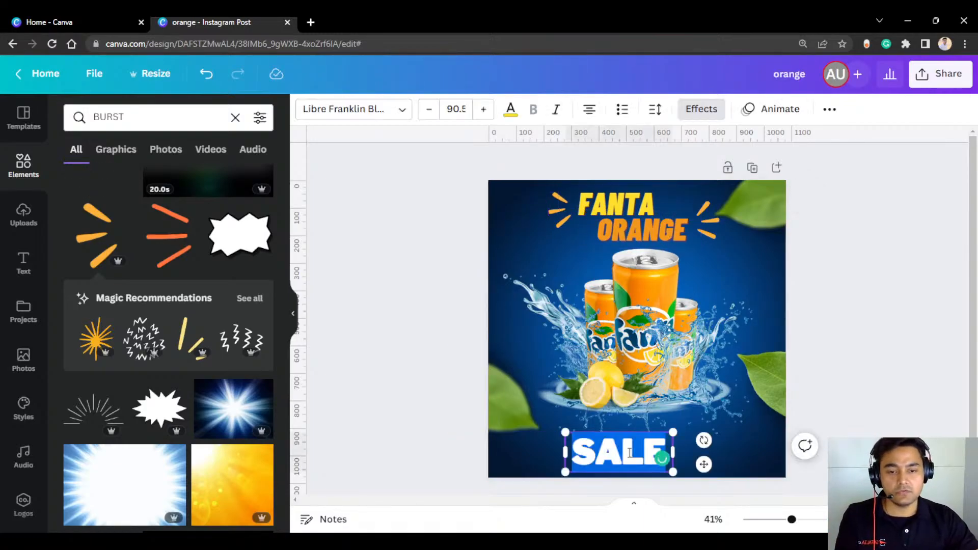
pyautogui.write('COL')
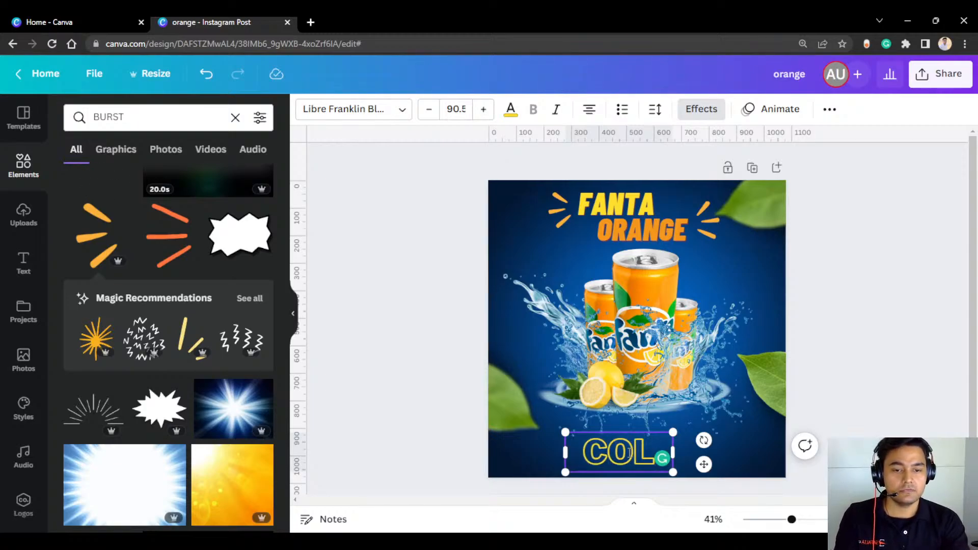
pyautogui.press('BackSpace')
pyautogui.write('OL')
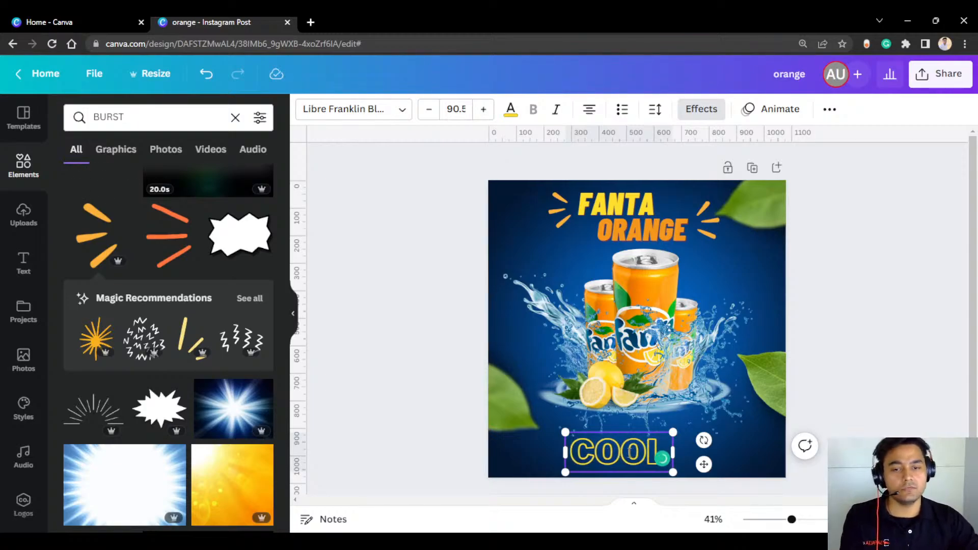
pyautogui.click(438, 414)
# Step: Duplicate the COOL text, place the copy beside it and change its wording to FRESH
pyautogui.click(612, 451)
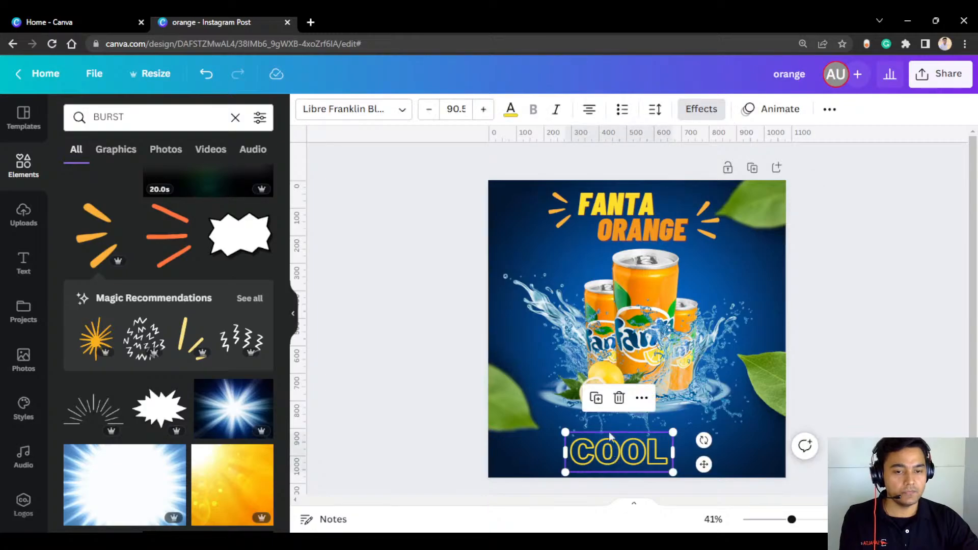
pyautogui.click(601, 403)
pyautogui.moveTo(618, 455); pyautogui.dragTo(699, 442)
pyautogui.doubleClick(697, 439)
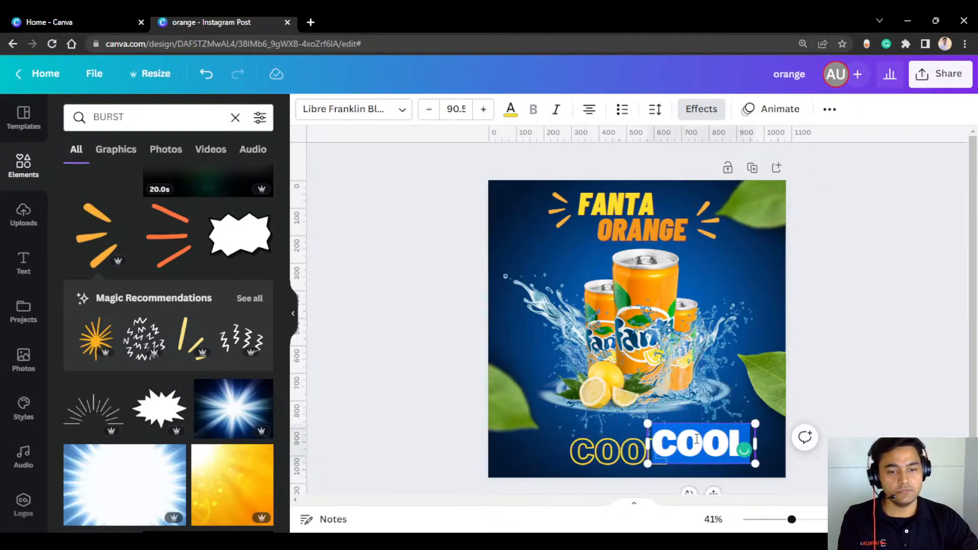
pyautogui.write('FRESH')
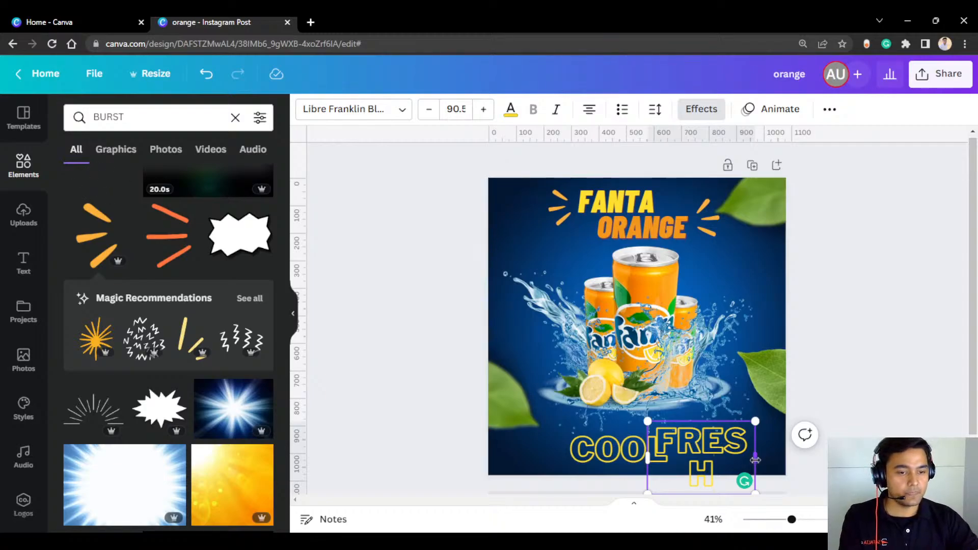
# Step: Move the FRESH text to the right side of the cans and scale it to a font size of about 70.1
pyautogui.moveTo(755, 460); pyautogui.dragTo(734, 286)
pyautogui.click(882, 288)
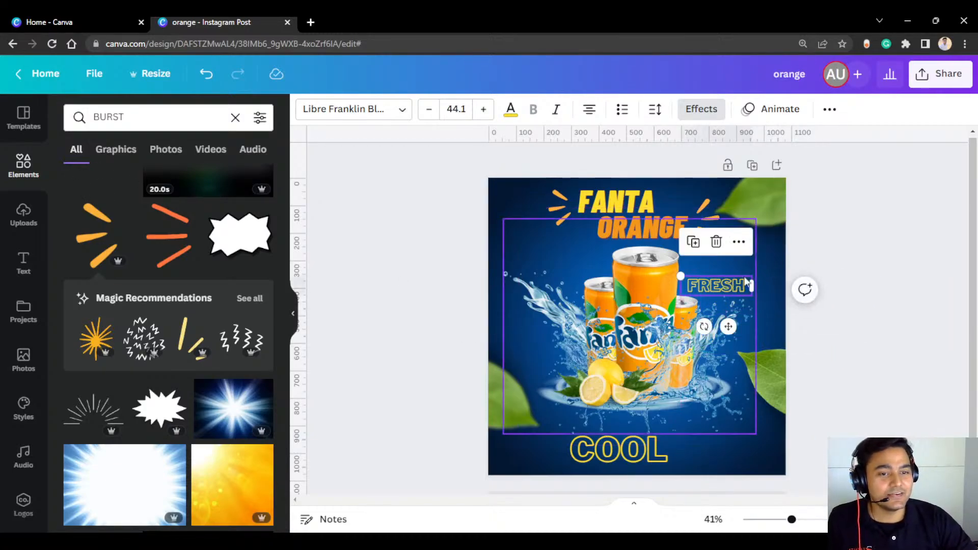
pyautogui.scroll(3, 727, 283)
pyautogui.moveTo(799, 274); pyautogui.dragTo(858, 257)
pyautogui.scroll(-2, 815, 306)
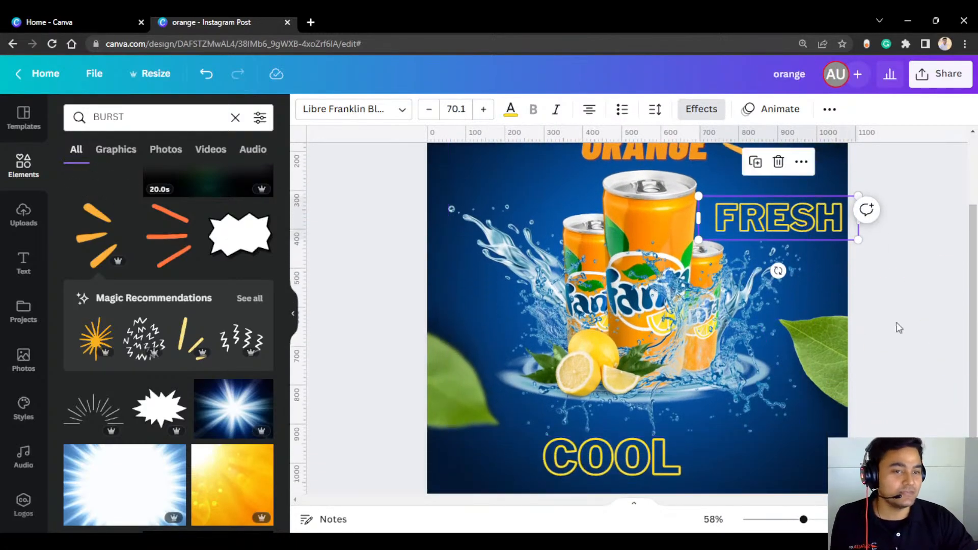
pyautogui.scroll(-3, 895, 328)
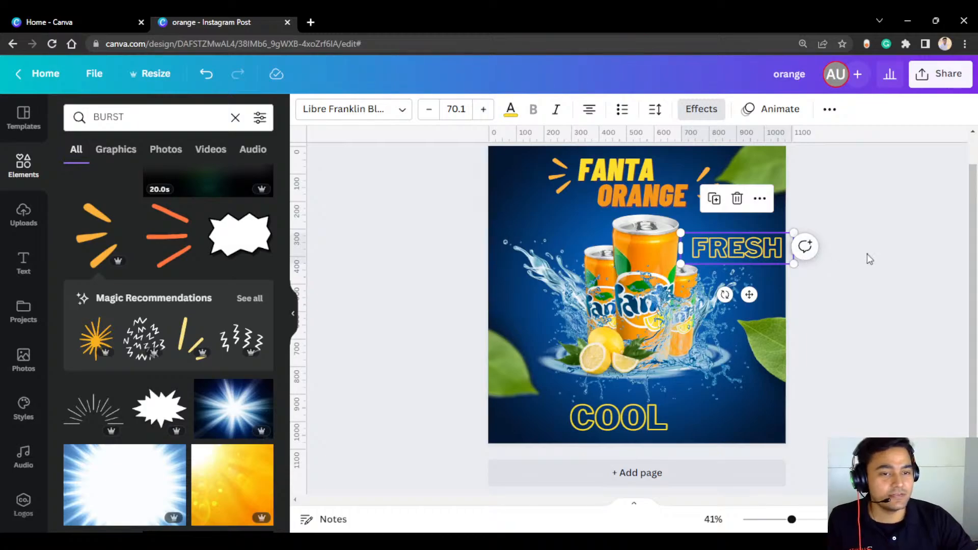
pyautogui.click(869, 259)
pyautogui.scroll(1, 869, 259)
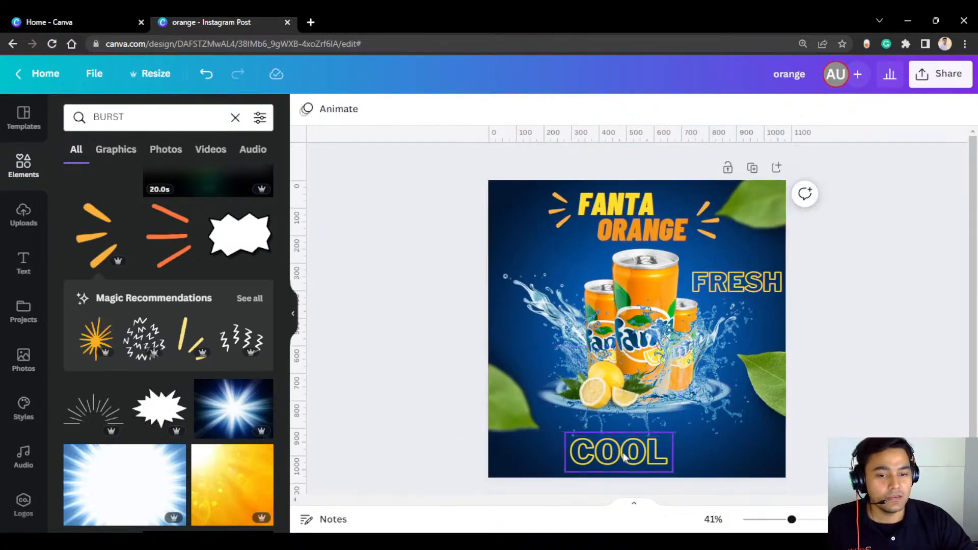
# Step: Move the COOL text to the upper left of the cans and shift FRESH slightly down and inward against the right can
pyautogui.click(623, 456)
pyautogui.moveTo(622, 456); pyautogui.dragTo(546, 267)
pyautogui.click(741, 286)
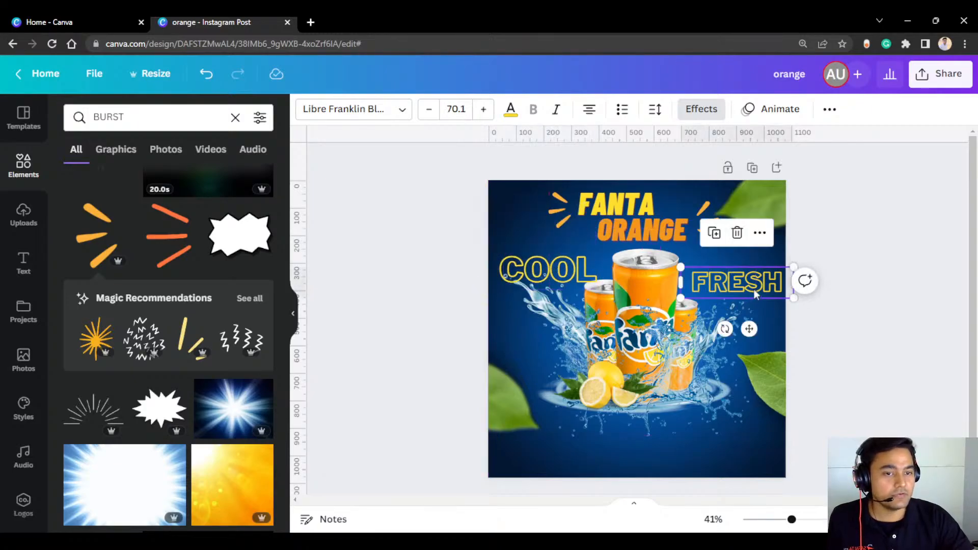
pyautogui.moveTo(754, 289); pyautogui.dragTo(742, 304)
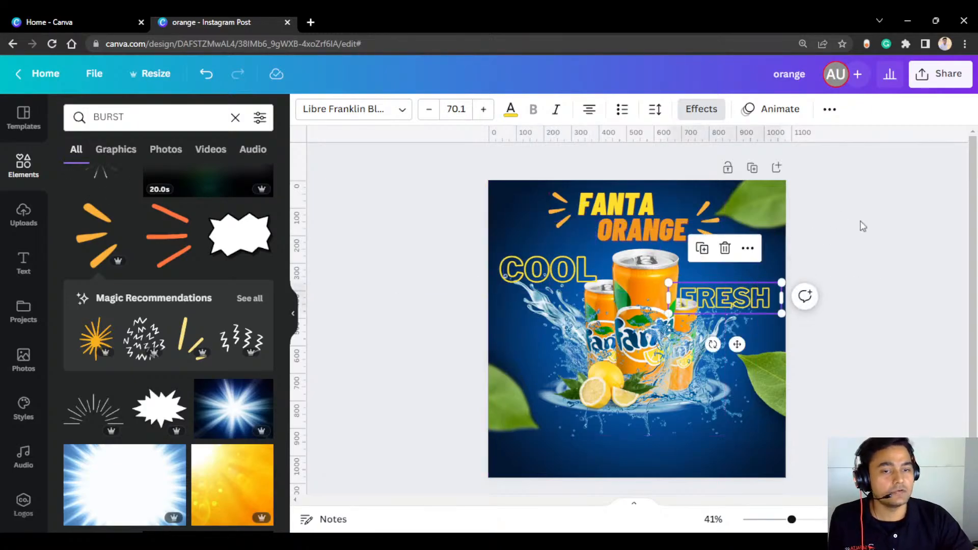
pyautogui.click(862, 226)
pyautogui.click(758, 304)
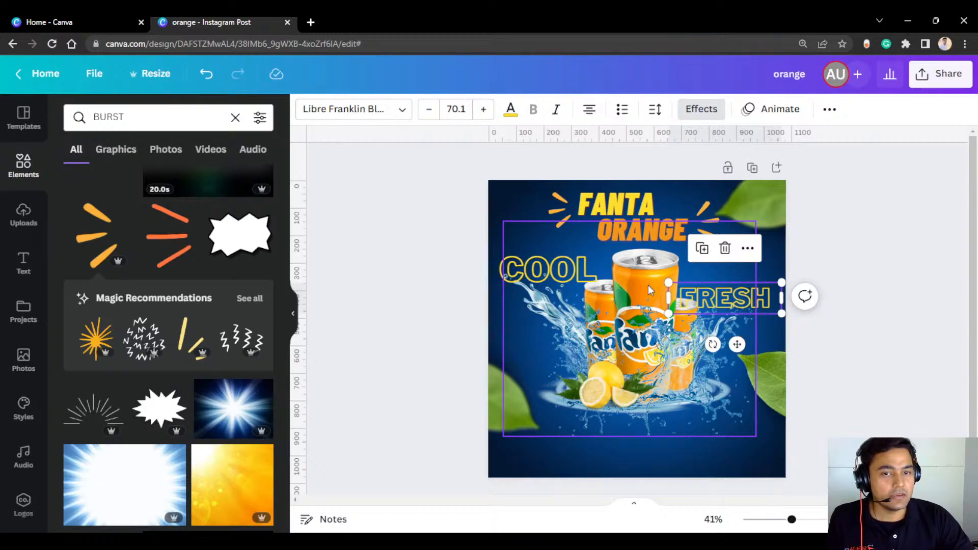
# Step: Scale the COOL text to a font size of about 89.8 and recolor it light blue from the water splash's photo colors
pyautogui.click(576, 274)
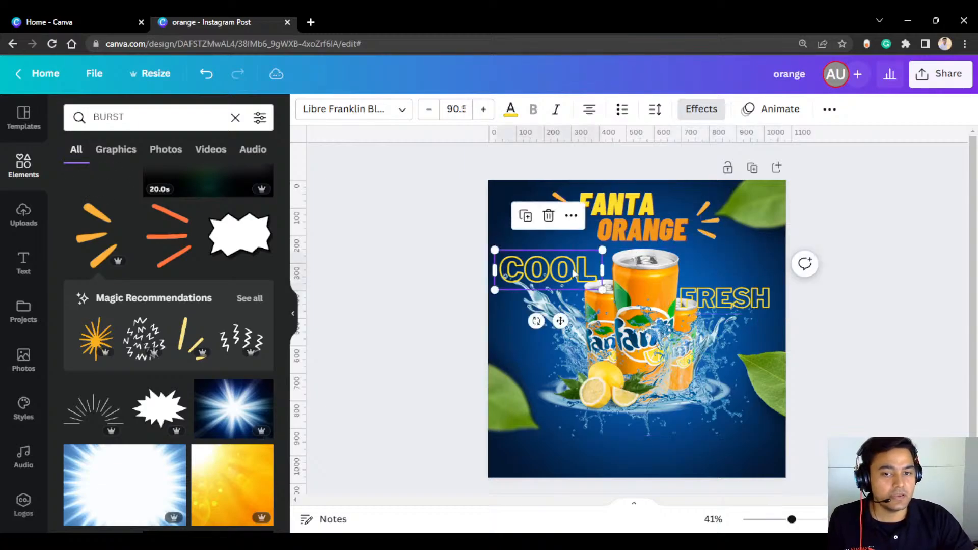
pyautogui.moveTo(604, 244)
pyautogui.mouseDown()
pyautogui.moveTo(585, 252)
pyautogui.moveTo(603, 244)
pyautogui.mouseUp()
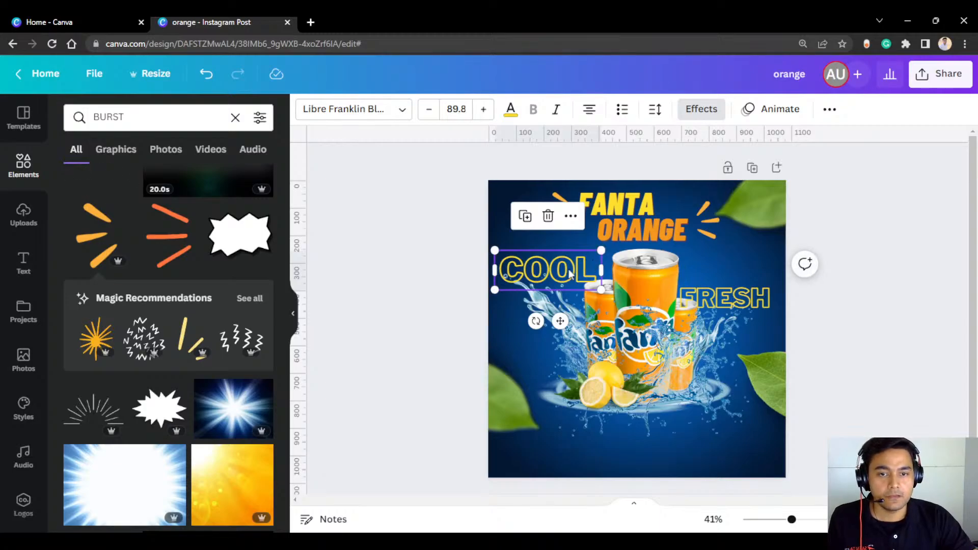
pyautogui.click(510, 109)
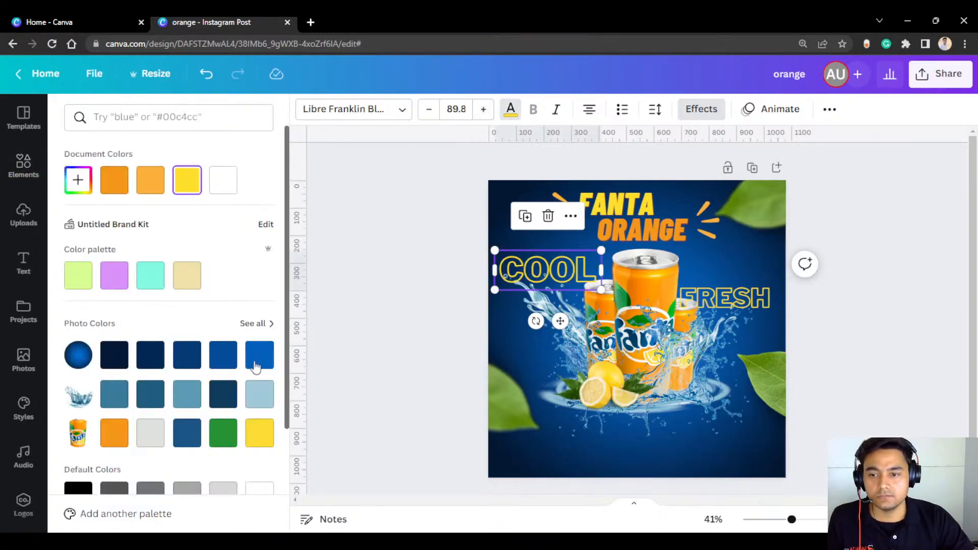
pyautogui.click(257, 360)
pyautogui.click(187, 395)
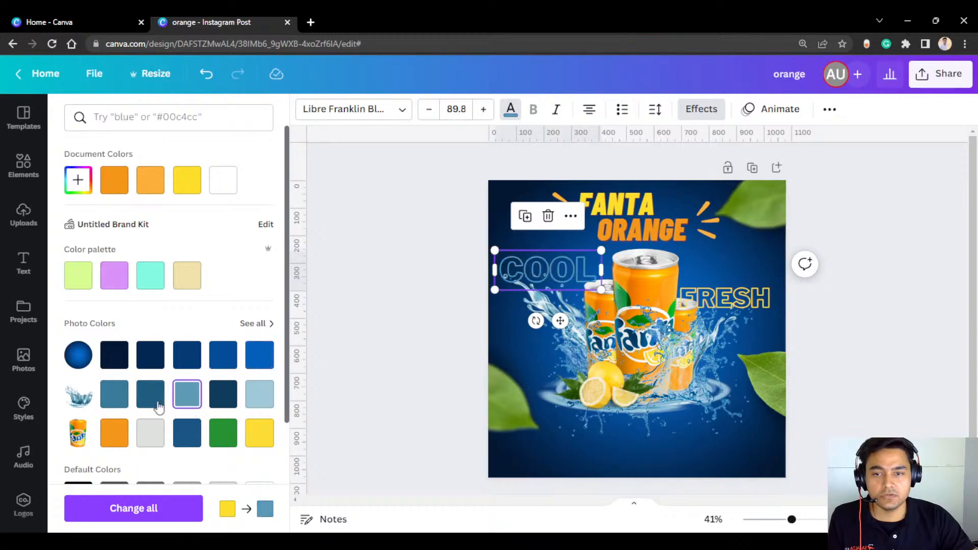
pyautogui.click(114, 394)
pyautogui.click(259, 394)
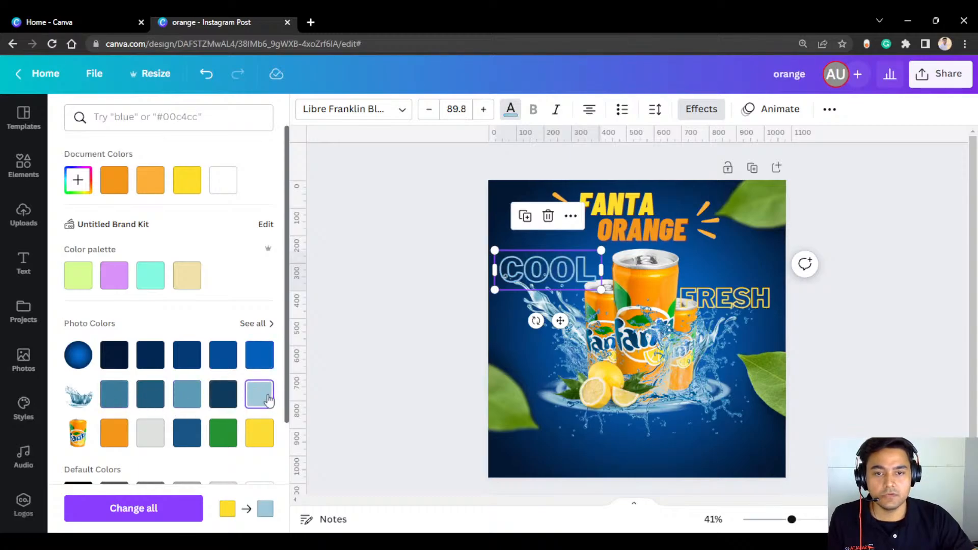
pyautogui.click(187, 395)
pyautogui.click(225, 397)
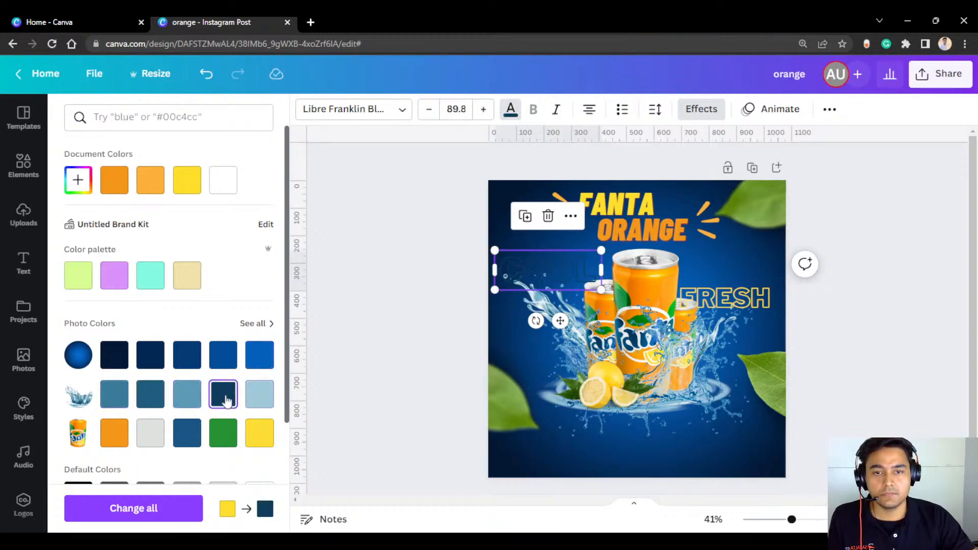
pyautogui.click(223, 355)
pyautogui.click(157, 437)
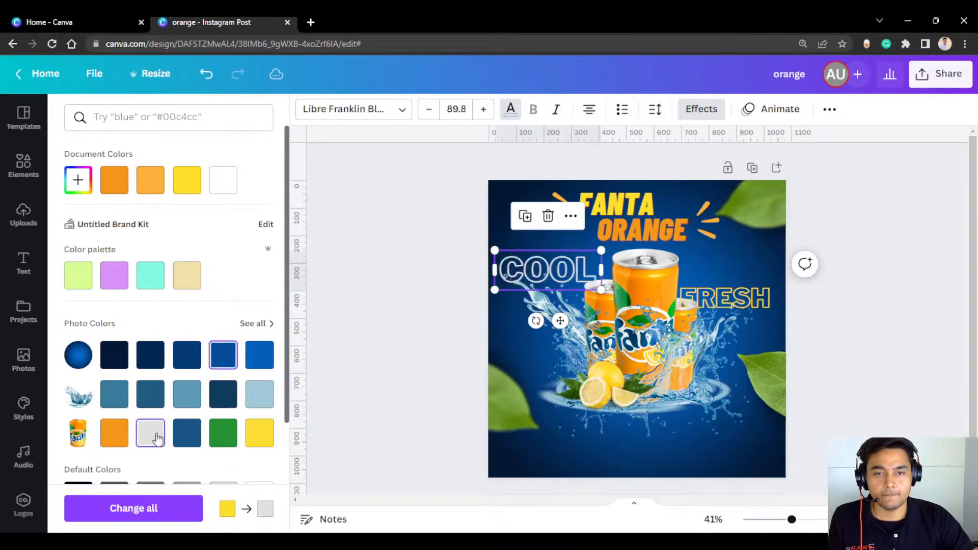
pyautogui.click(180, 397)
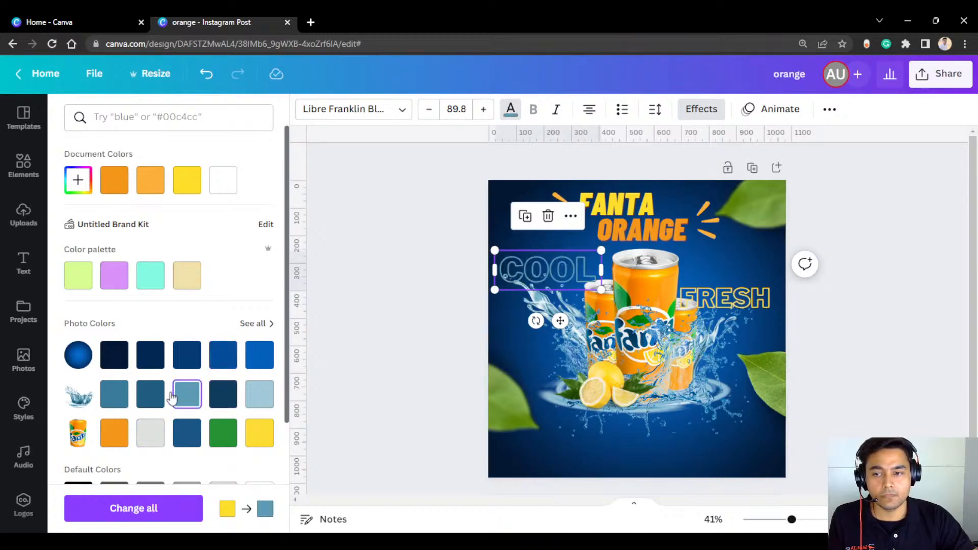
pyautogui.click(261, 403)
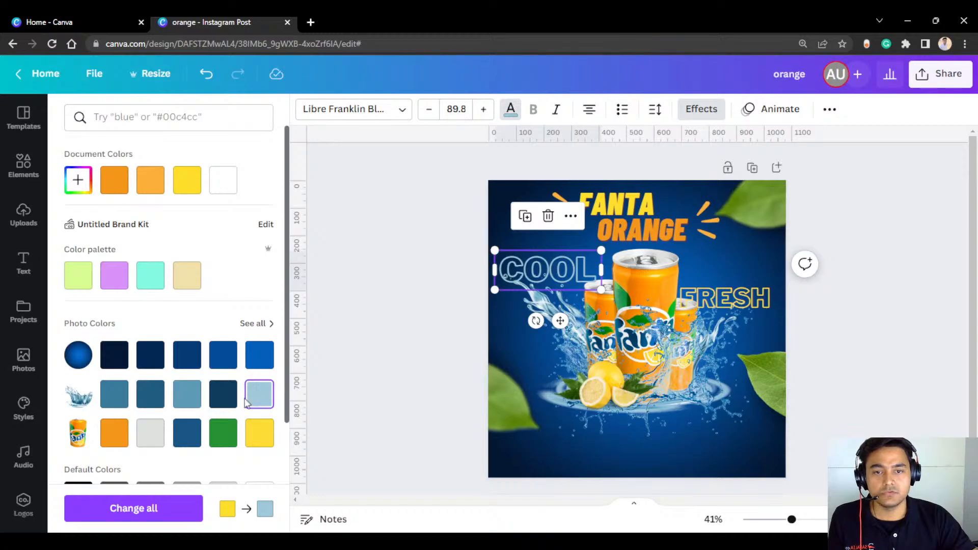
# Step: Try lowering the COOL text so it sits behind the water splash and the left can
pyautogui.click(572, 270)
pyautogui.moveTo(574, 264); pyautogui.dragTo(582, 284)
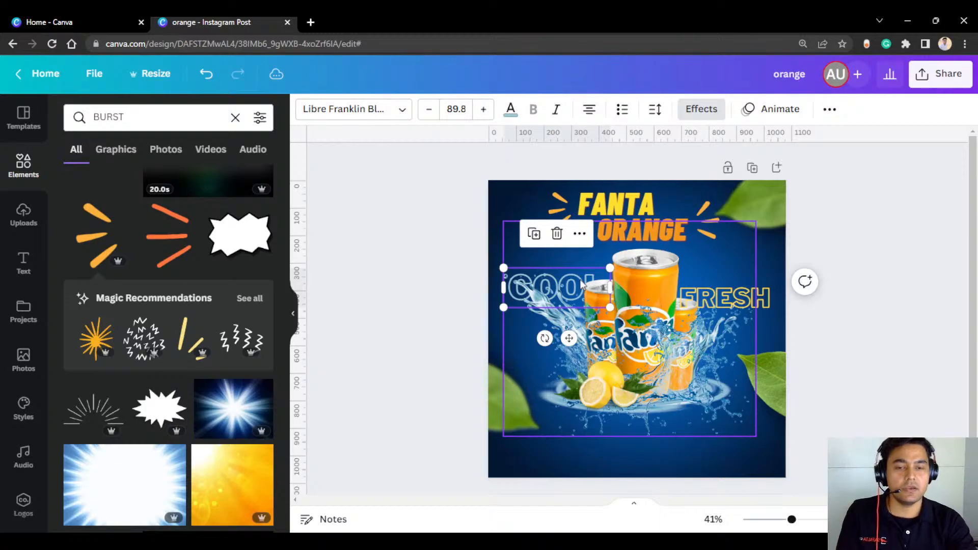
pyautogui.click(577, 283)
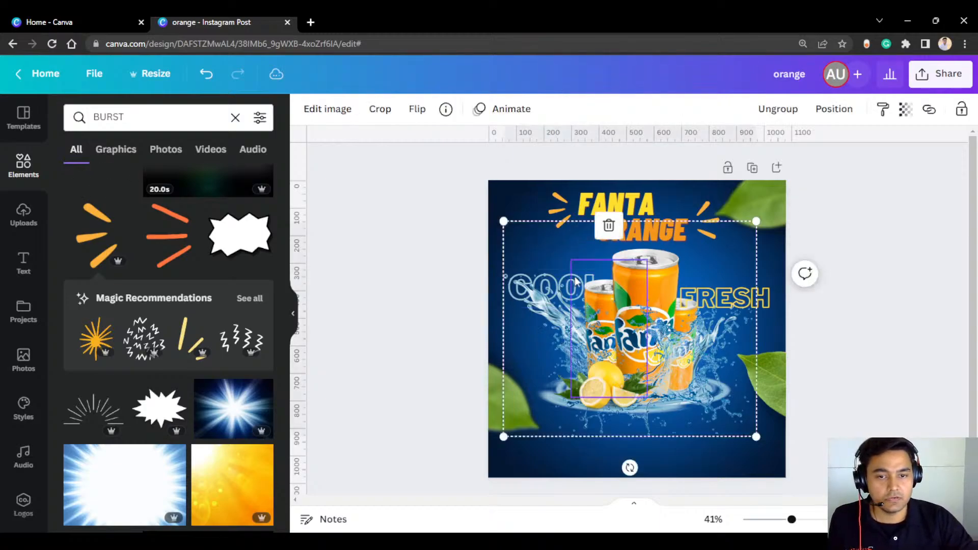
pyautogui.click(462, 305)
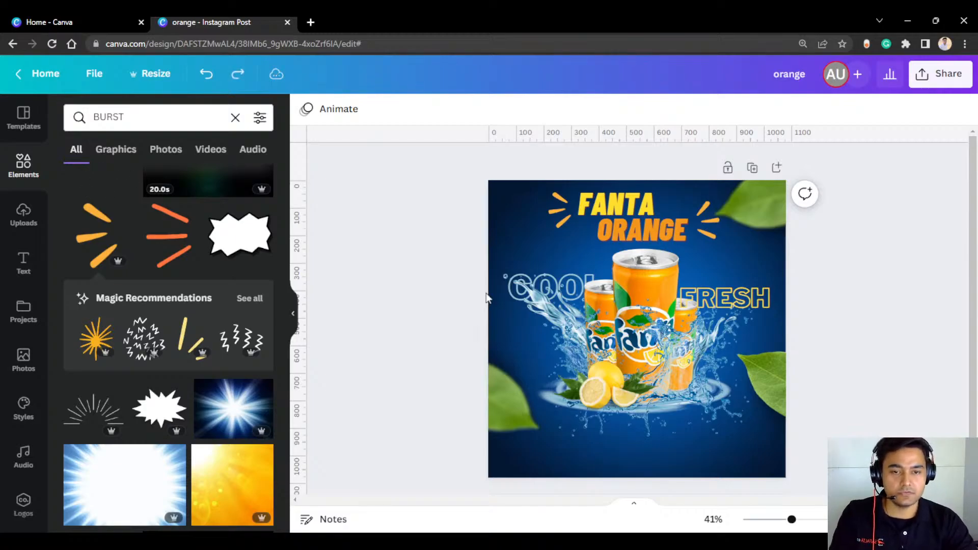
# Step: Move the COOL text up beside the top of the tallest can, above the water splash
pyautogui.click(538, 292)
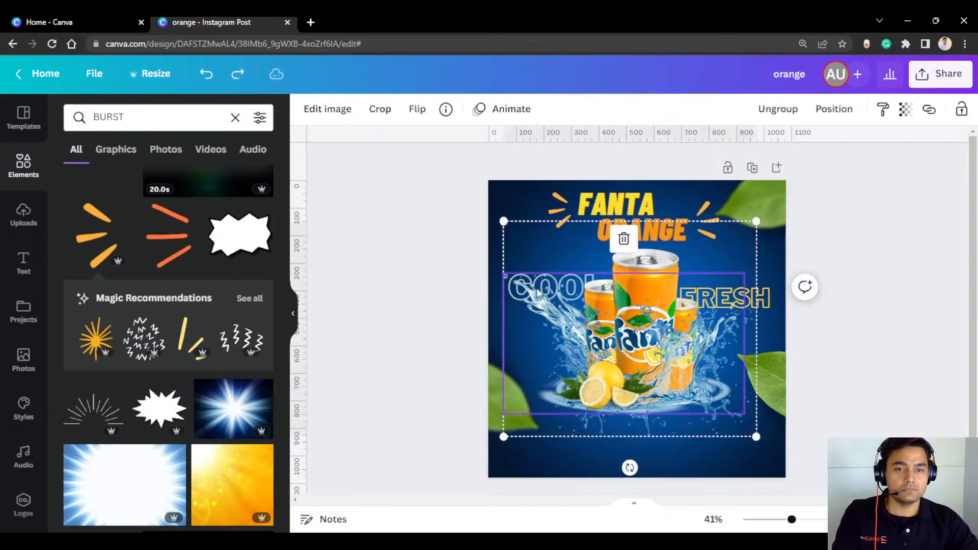
pyautogui.moveTo(531, 292); pyautogui.dragTo(554, 266)
pyautogui.click(473, 292)
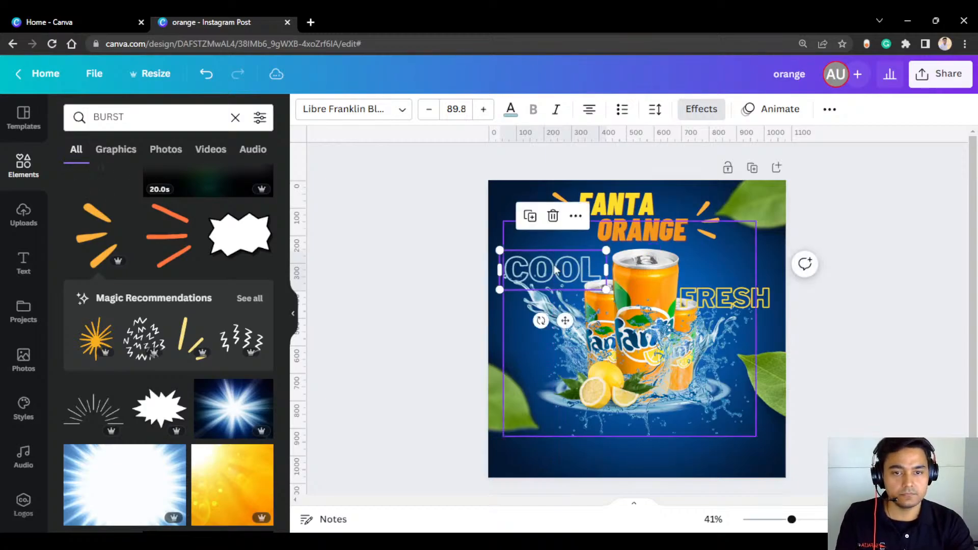
pyautogui.click(919, 290)
# Step: Recolor the FRESH text light green from the default colors
pyautogui.click(753, 305)
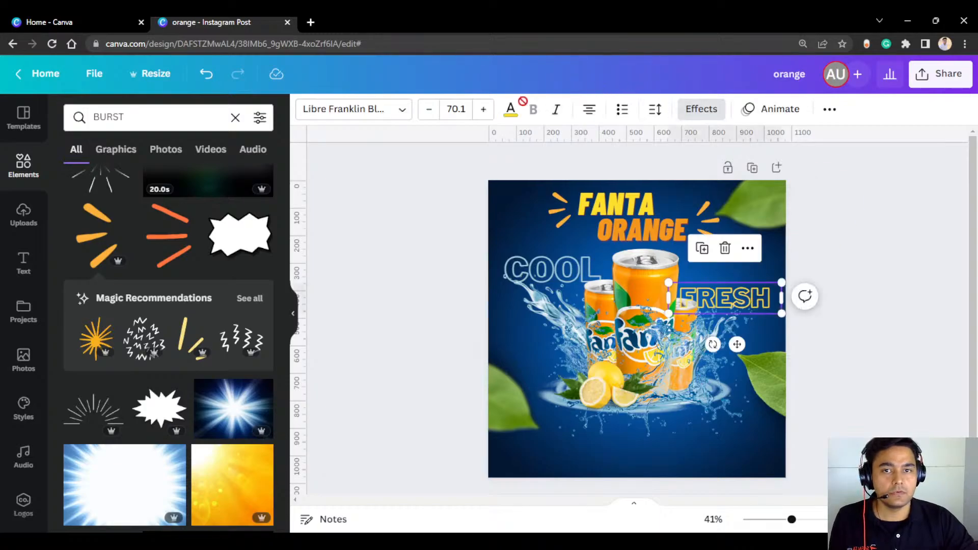
pyautogui.click(510, 109)
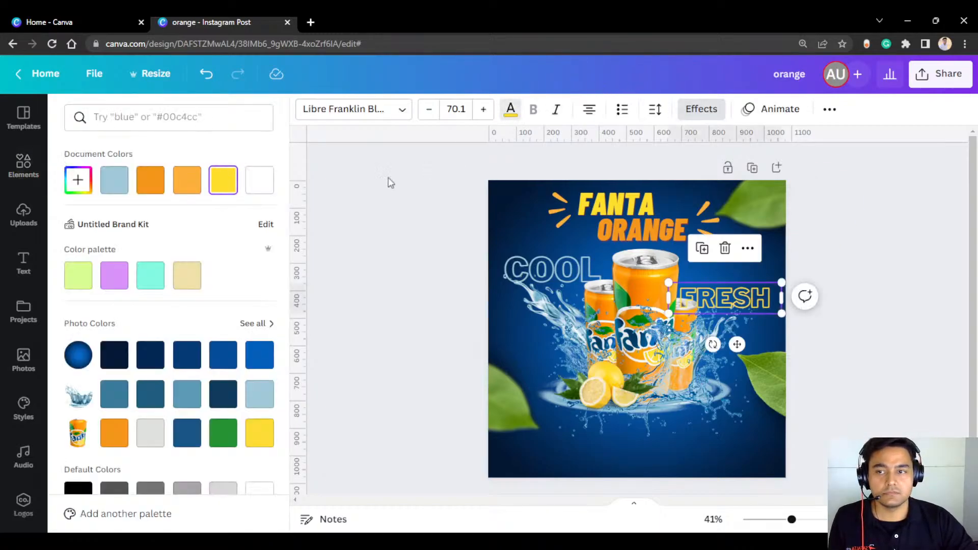
pyautogui.click(230, 444)
pyautogui.scroll(-3, 150, 279)
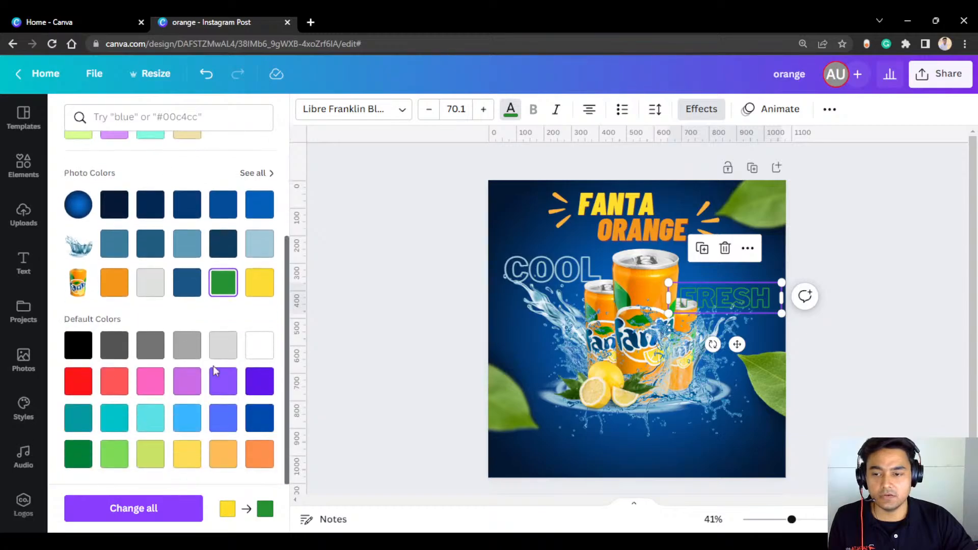
pyautogui.click(79, 455)
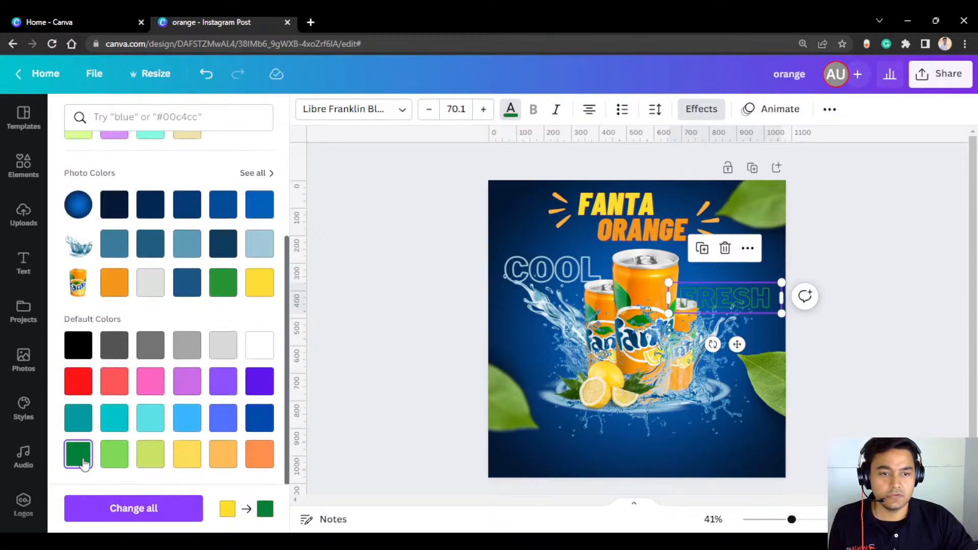
pyautogui.click(114, 463)
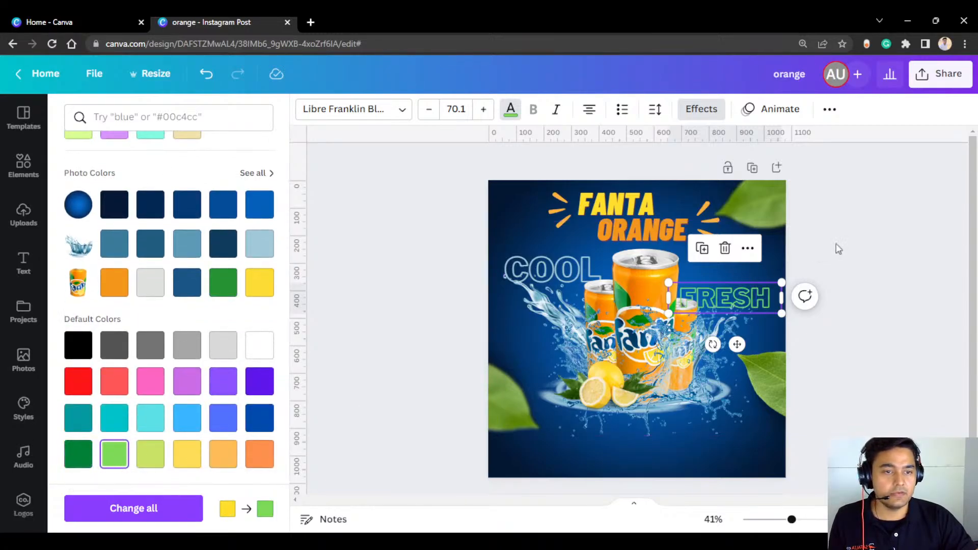
pyautogui.click(765, 298)
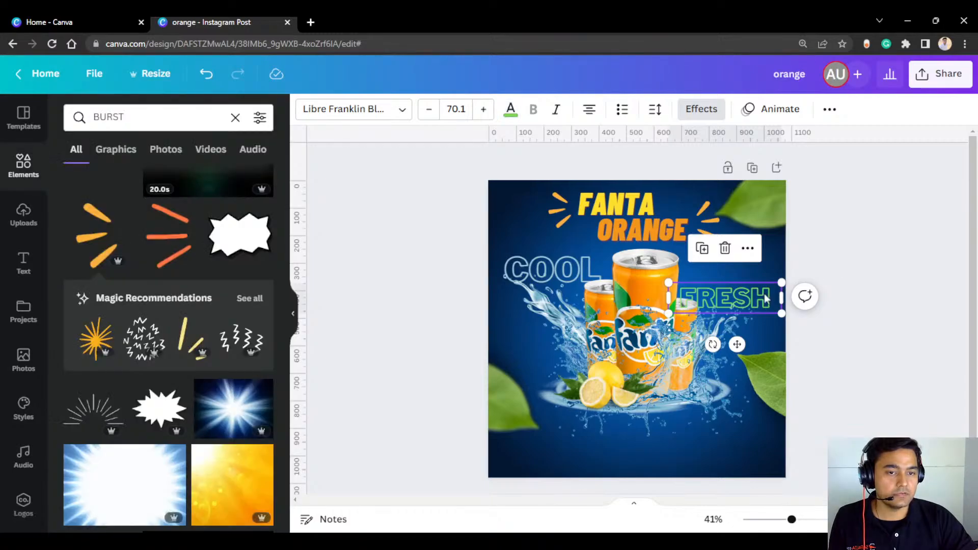
pyautogui.click(880, 220)
pyautogui.click(737, 305)
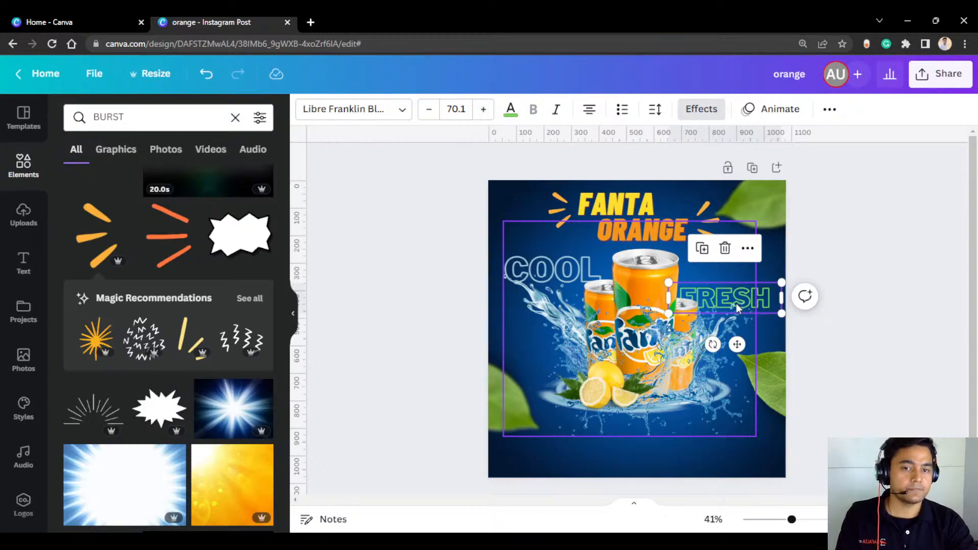
pyautogui.click(838, 254)
pyautogui.click(759, 300)
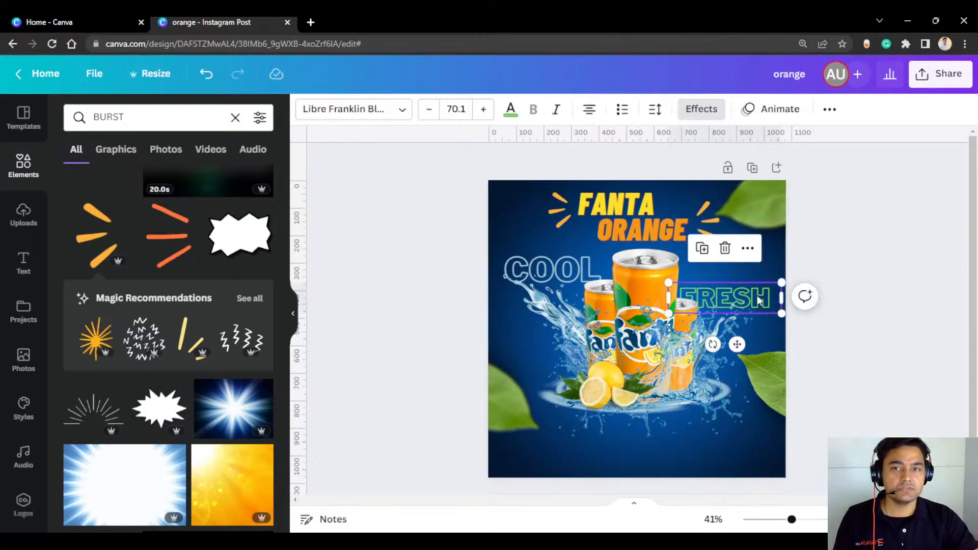
# Step: Set the COOL text's font size to 85
pyautogui.click(537, 273)
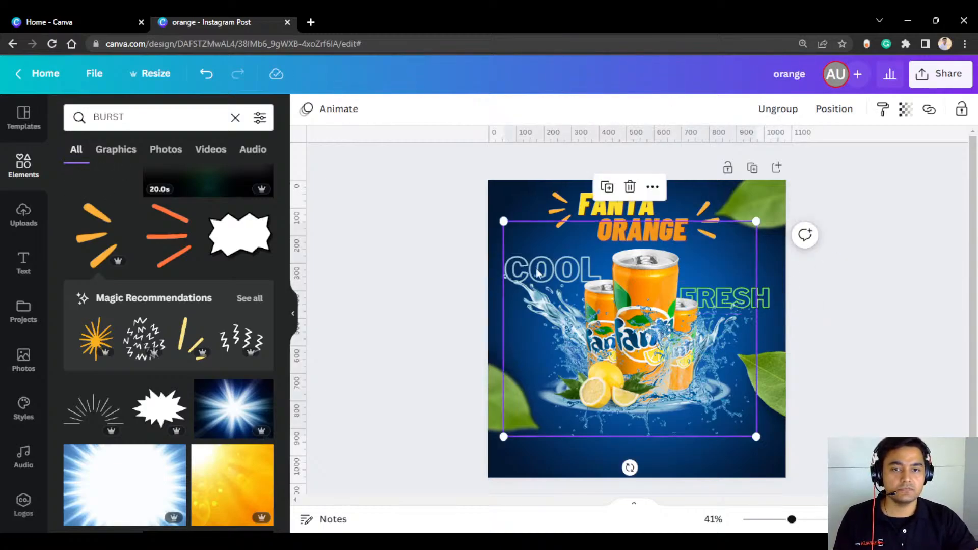
pyautogui.click(510, 270)
pyautogui.click(466, 109)
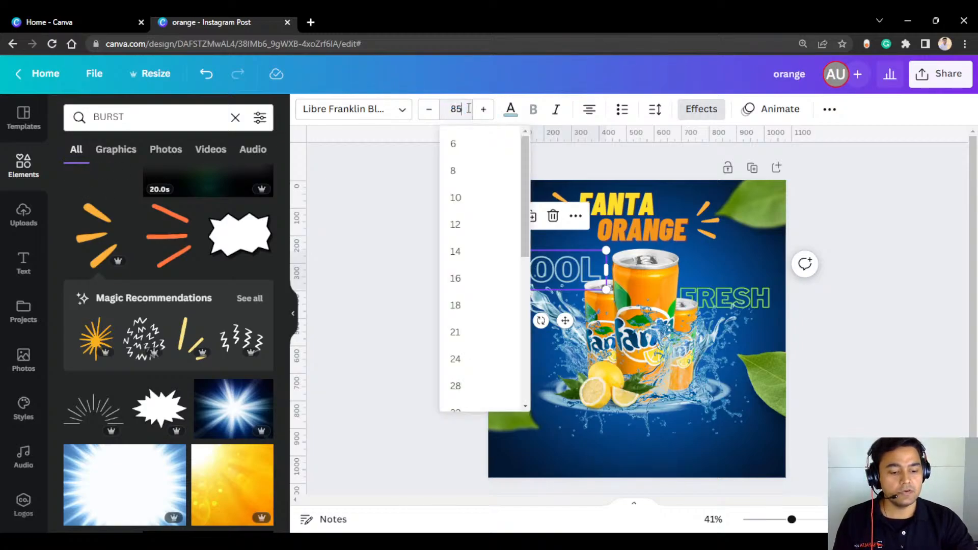
pyautogui.press('Return')
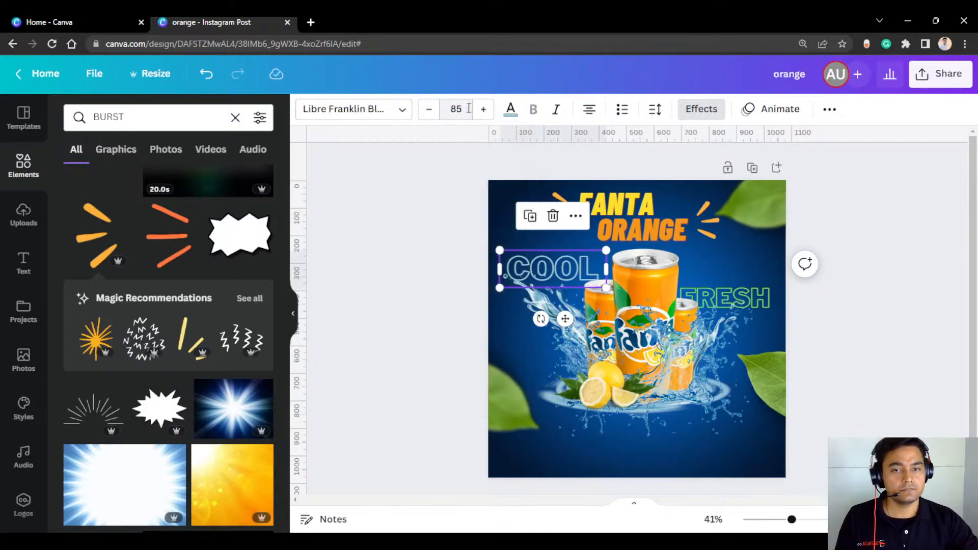
pyautogui.click(928, 236)
# Step: Set the FRESH text's font size to 85
pyautogui.click(770, 298)
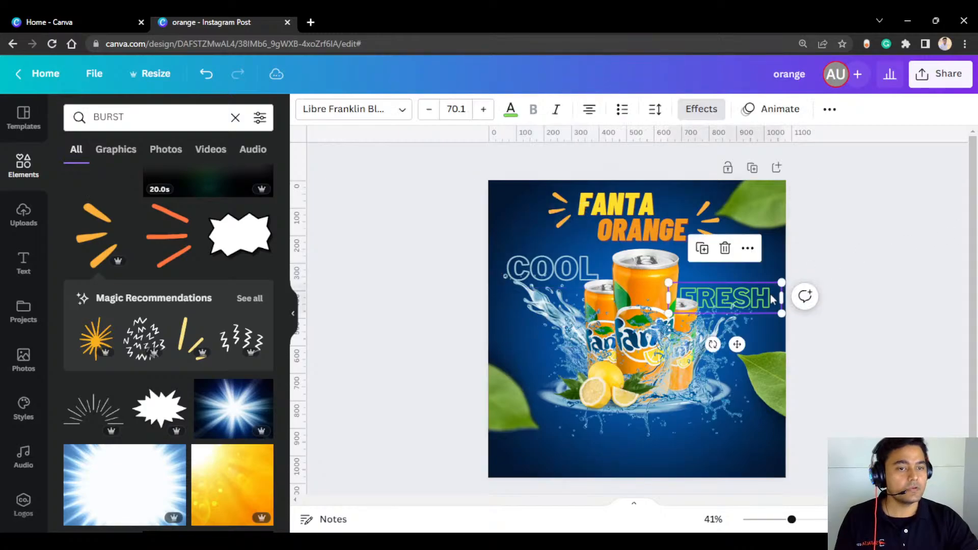
pyautogui.click(461, 105)
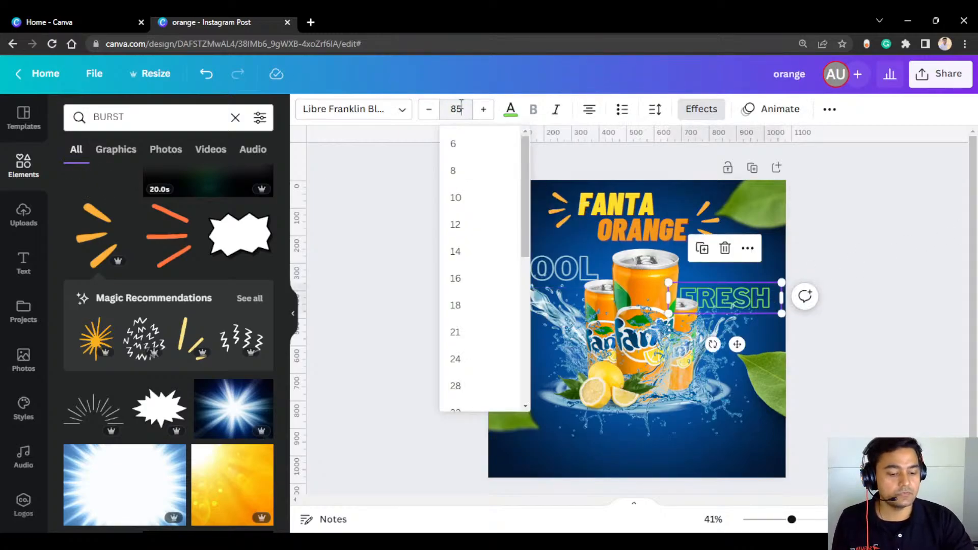
pyautogui.write('85')
pyautogui.press('Return')
pyautogui.click(892, 232)
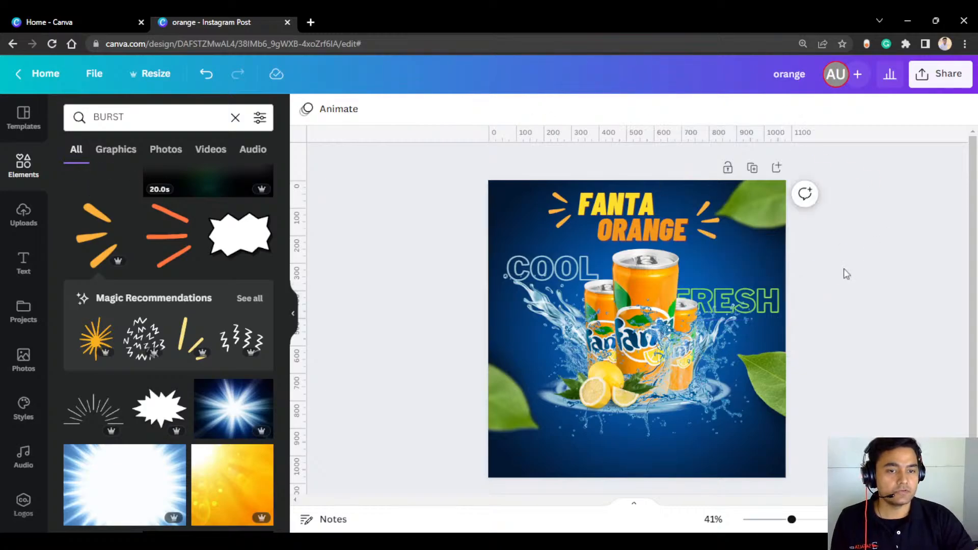
# Step: Shrink the grouped cans and water splash slightly from the group's corner
pyautogui.click(775, 306)
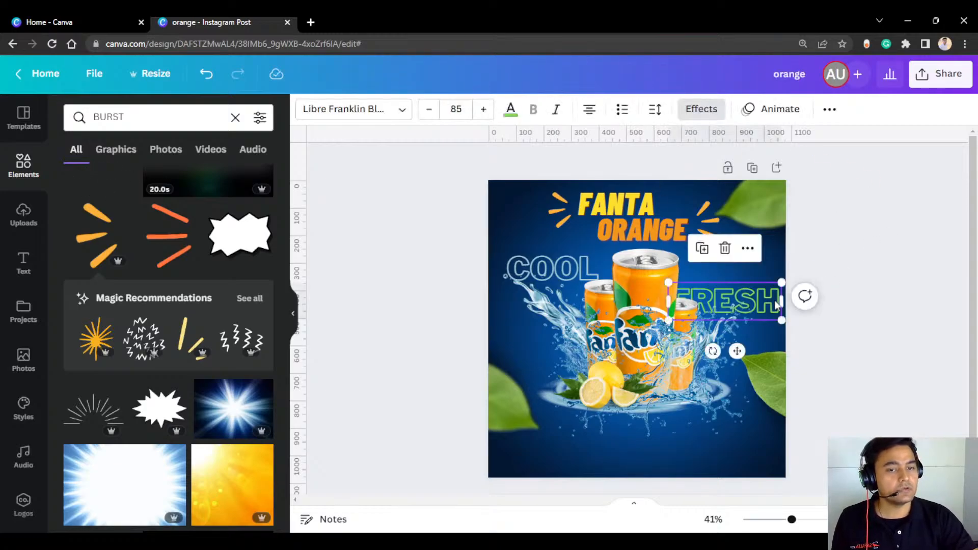
pyautogui.click(651, 362)
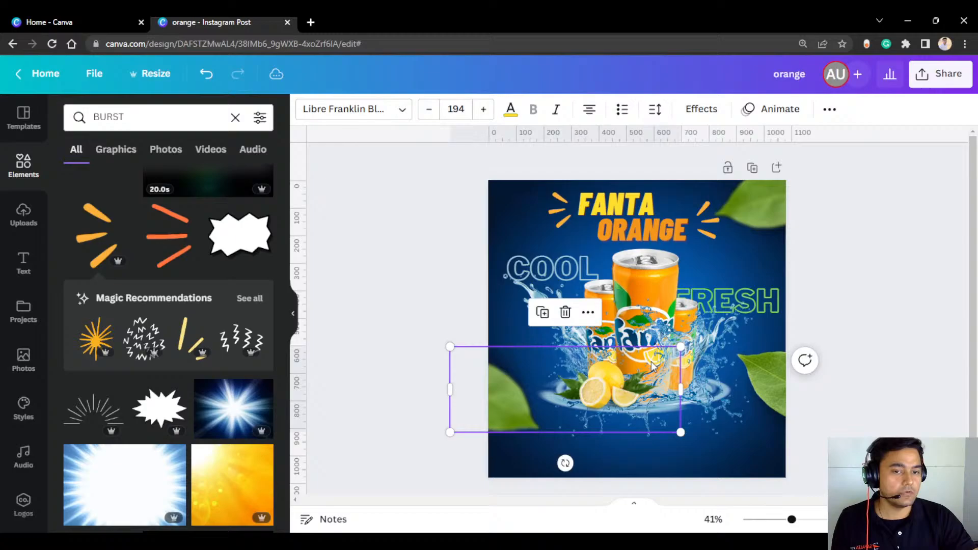
pyautogui.click(660, 328)
pyautogui.click(926, 284)
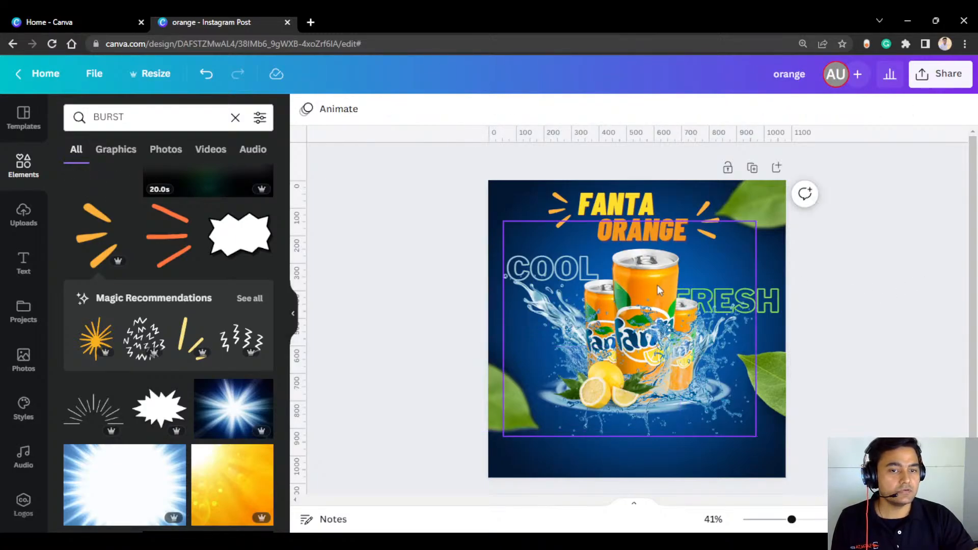
pyautogui.click(656, 285)
pyautogui.moveTo(756, 221)
pyautogui.mouseDown()
pyautogui.moveTo(732, 236)
pyautogui.moveTo(748, 228)
pyautogui.mouseUp()
pyautogui.click(869, 210)
# Step: Scale the FRESH text down to a font size of about 78.2
pyautogui.click(778, 307)
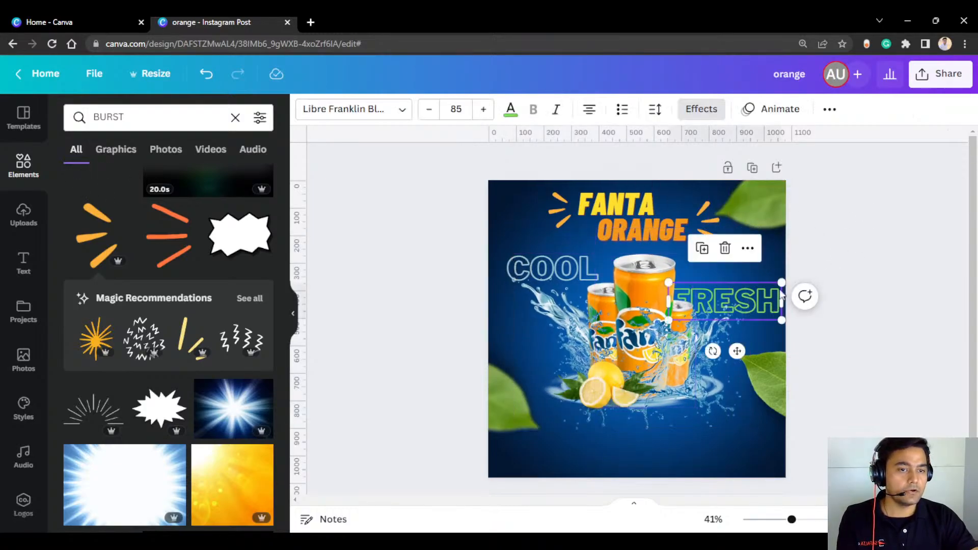
pyautogui.moveTo(780, 281); pyautogui.dragTo(769, 286)
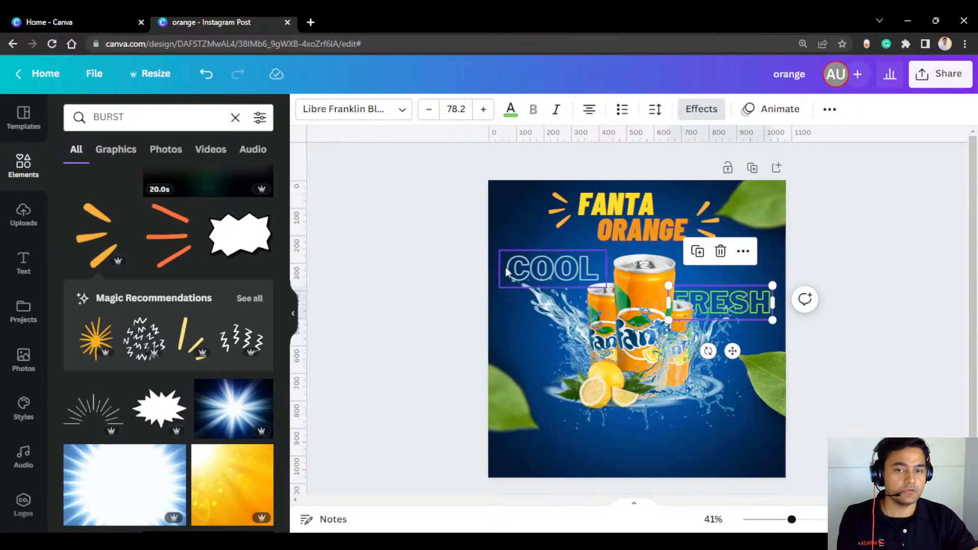
# Step: Lower the COOL text slightly behind the splash and smallest can beside it, and raise the FRESH text a little
pyautogui.click(514, 270)
pyautogui.click(514, 271)
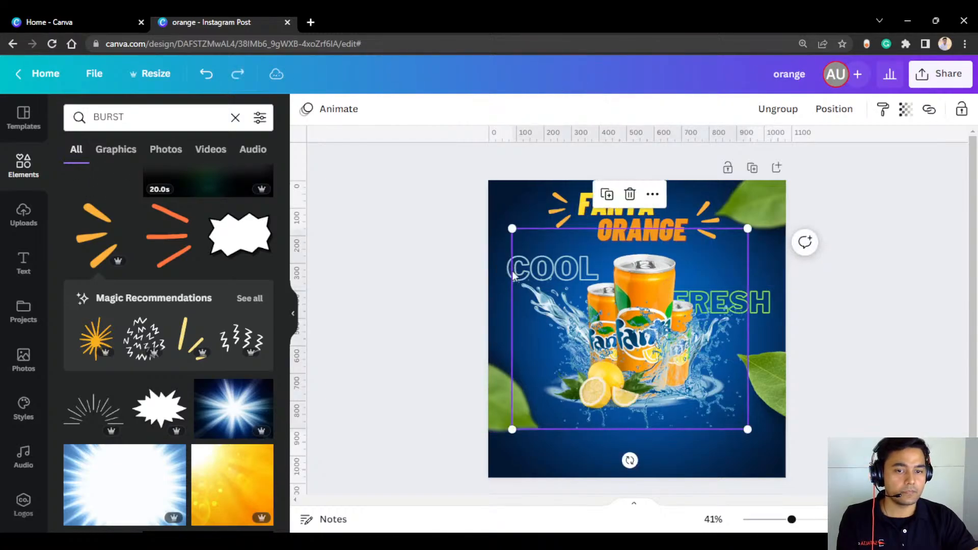
pyautogui.click(505, 275)
pyautogui.click(507, 270)
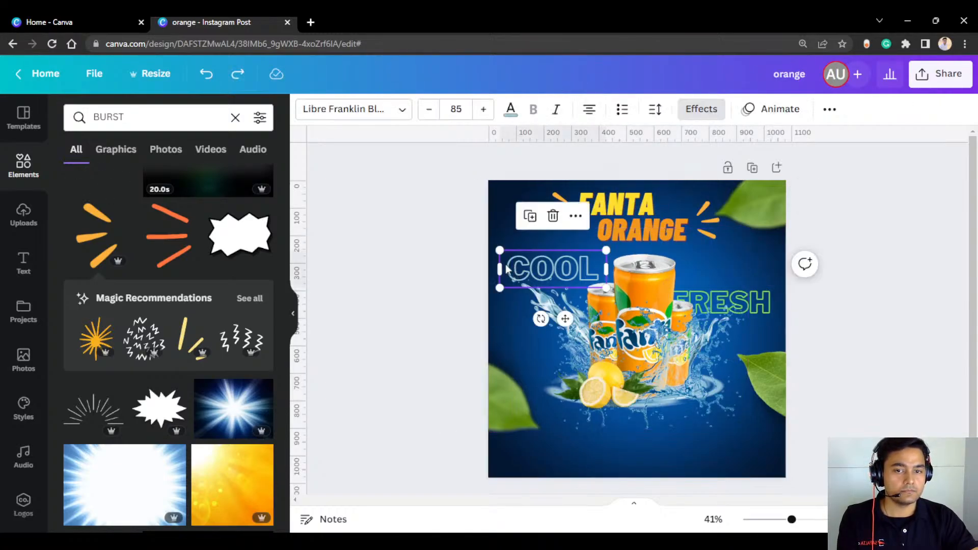
pyautogui.moveTo(506, 269); pyautogui.dragTo(508, 278)
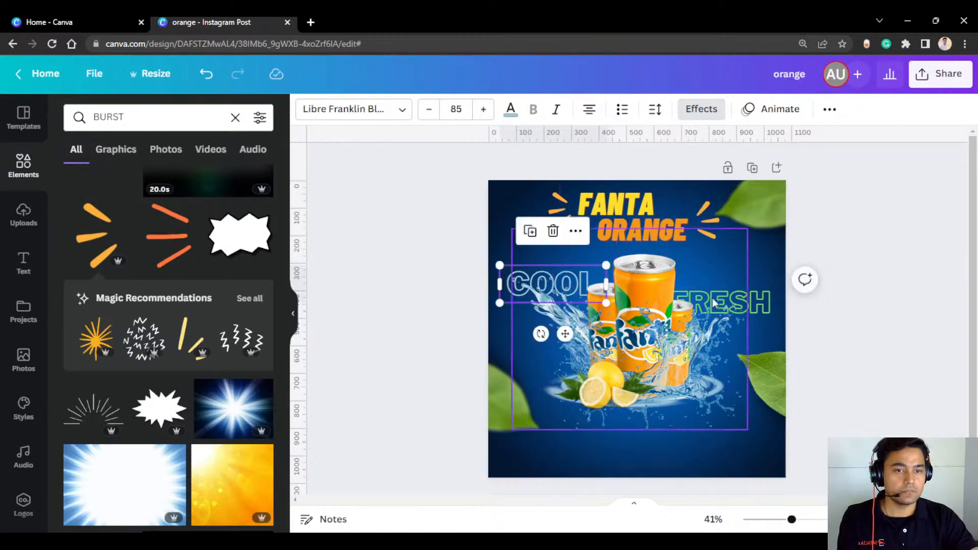
pyautogui.click(882, 290)
pyautogui.moveTo(765, 291); pyautogui.dragTo(765, 285)
pyautogui.click(847, 314)
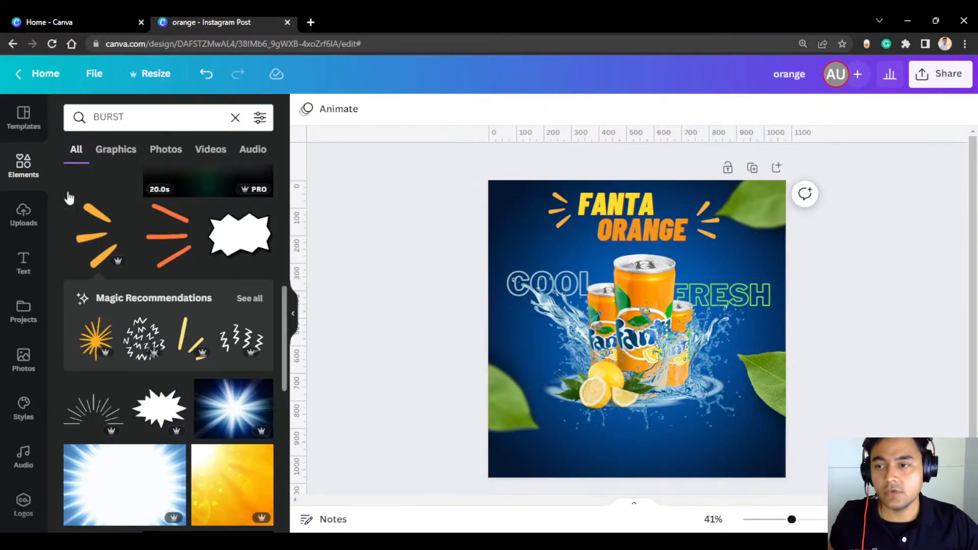
# Step: Add a body text box and place it centered below the cans and water splash
pyautogui.click(23, 270)
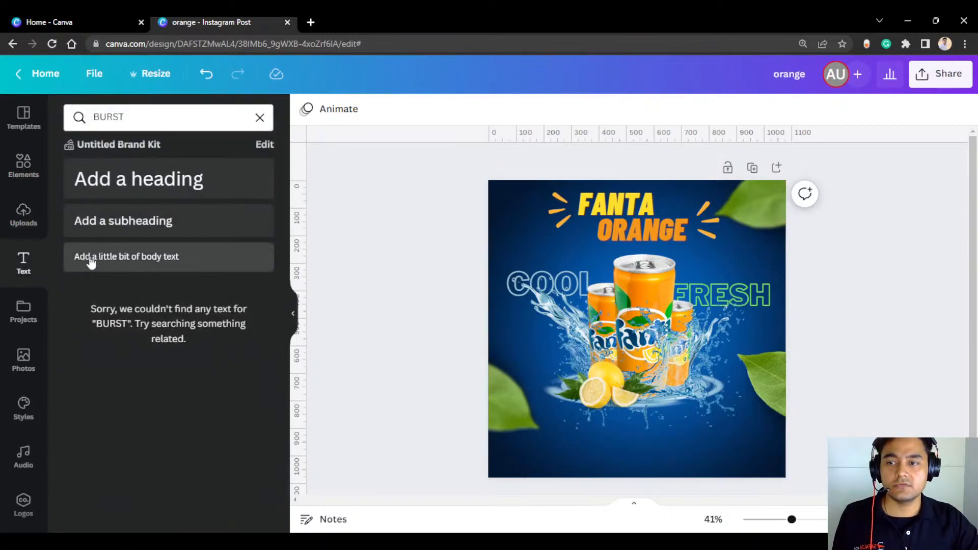
pyautogui.click(90, 258)
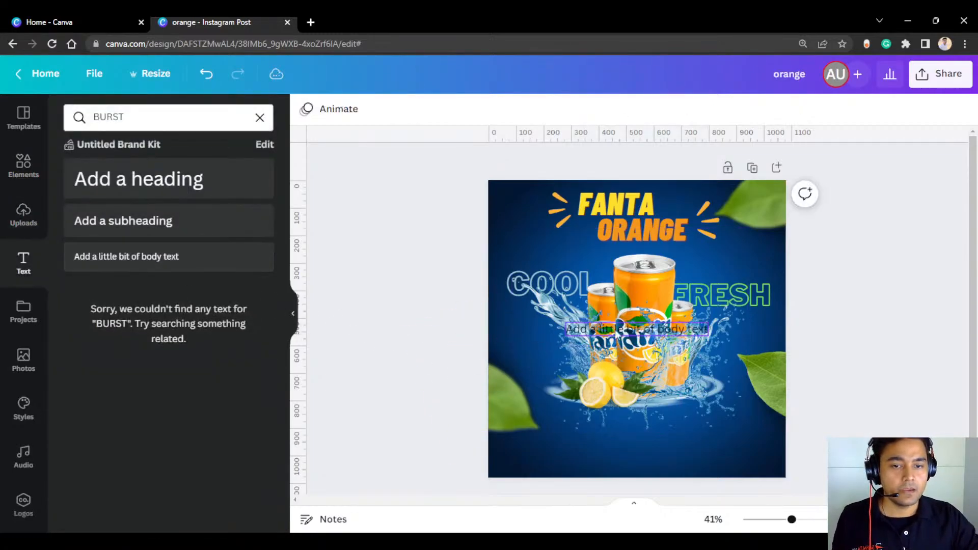
pyautogui.moveTo(647, 330); pyautogui.dragTo(653, 433)
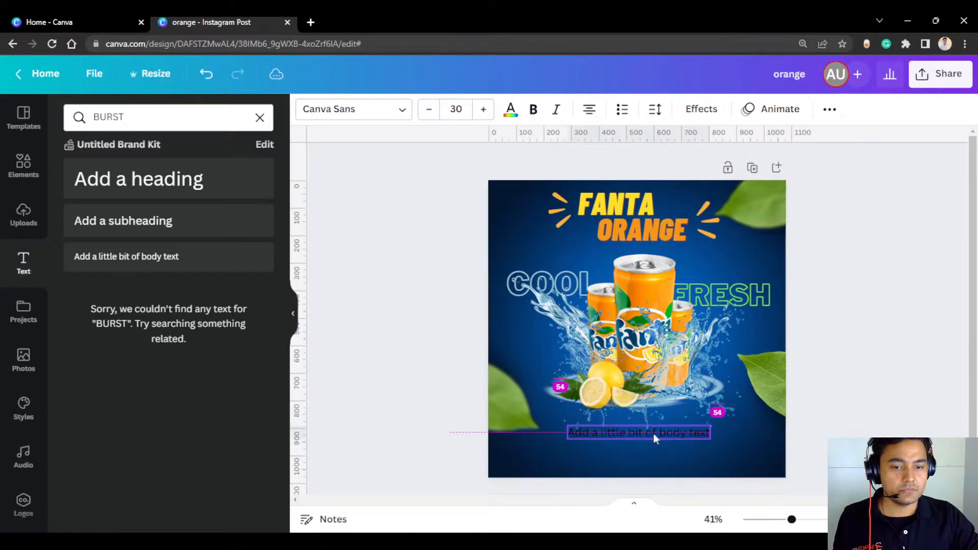
# Step: Replace the placeholder body text with "Available in your nearest stores."
pyautogui.click(653, 433)
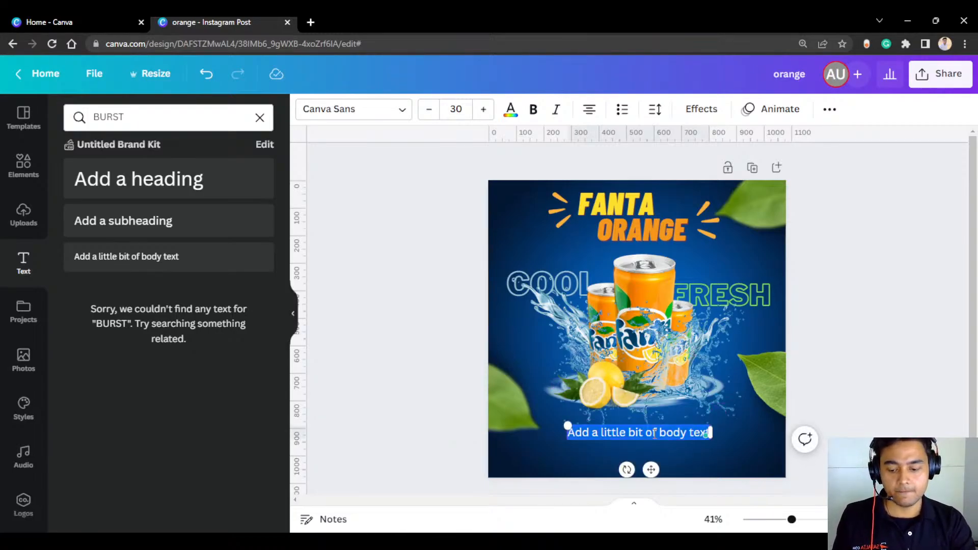
pyautogui.write('av')
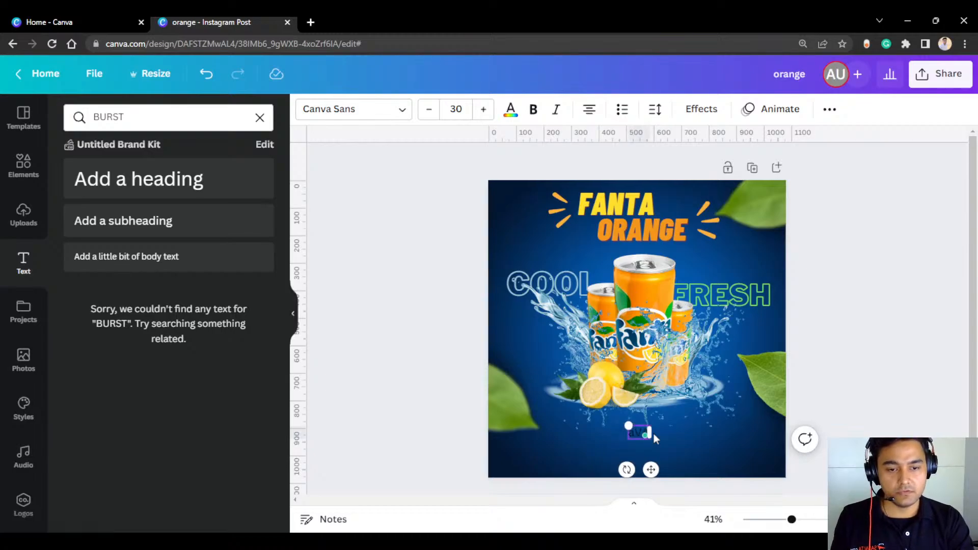
pyautogui.press('BackSpace')
pyautogui.press('BackSpace')
pyautogui.press('BackSpace')
pyautogui.write('AVA')
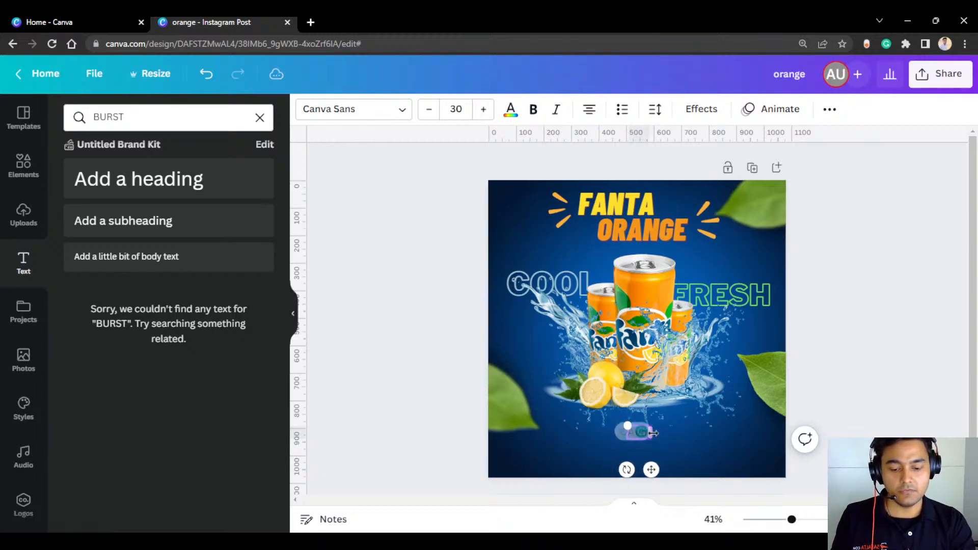
pyautogui.write('ilable')
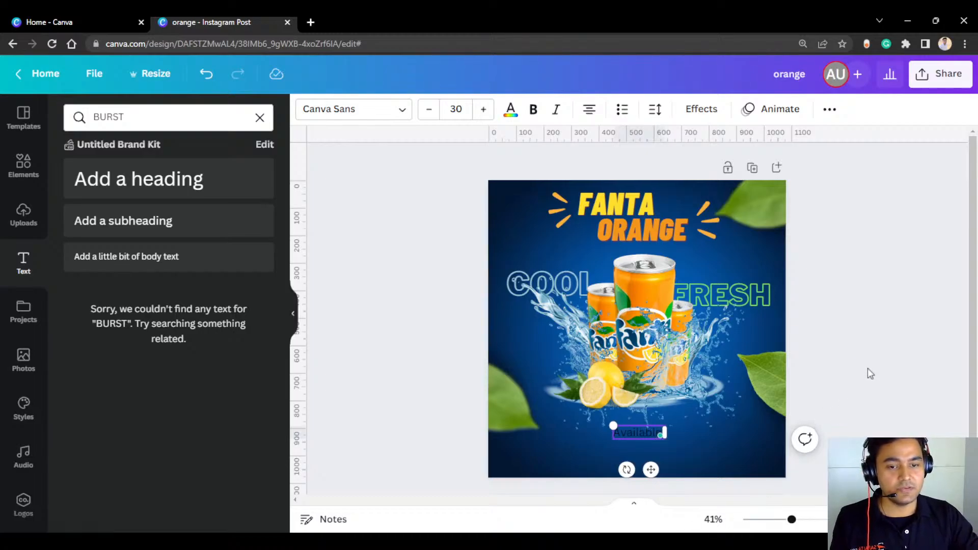
pyautogui.write(' in you')
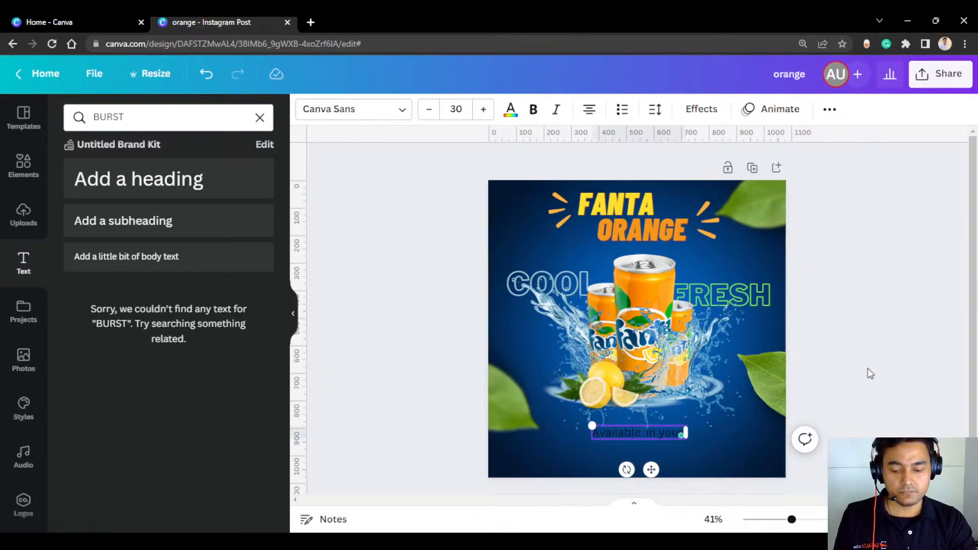
pyautogui.write('r near')
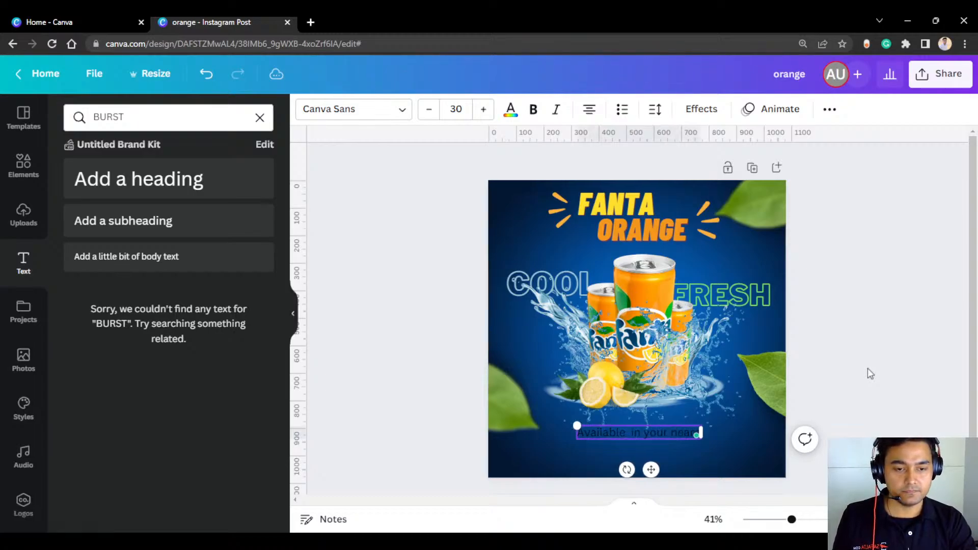
pyautogui.write('est store')
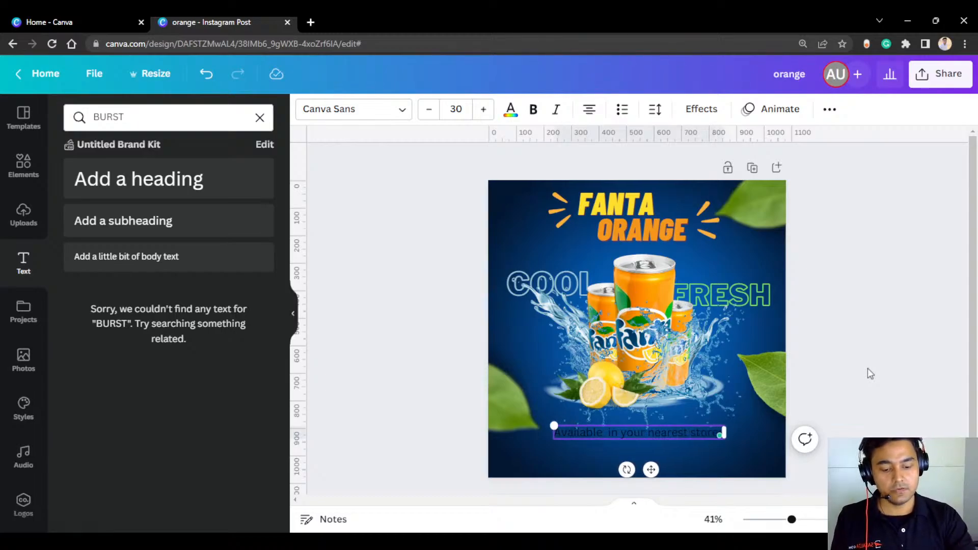
pyautogui.write('s')
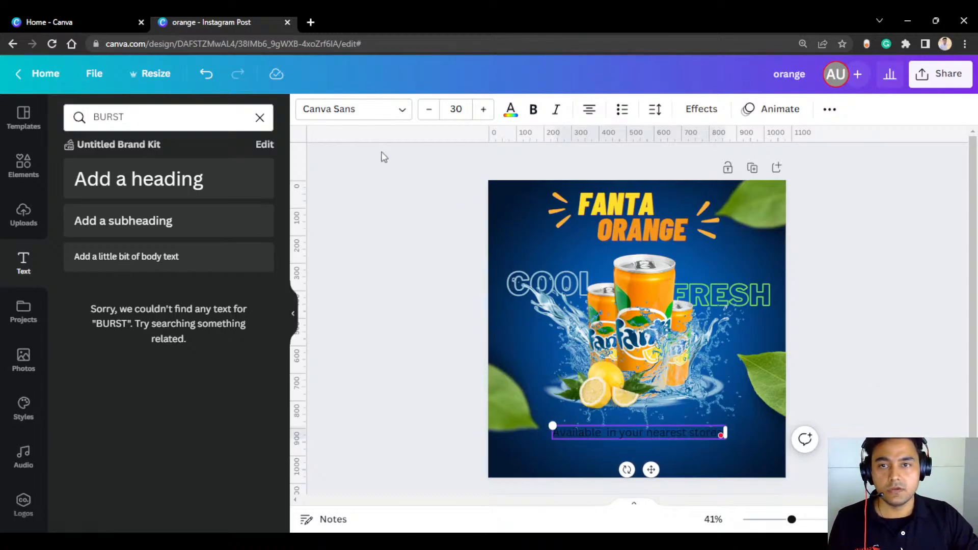
# Step: Recolor the availability line light orange from the document colors
pyautogui.click(510, 109)
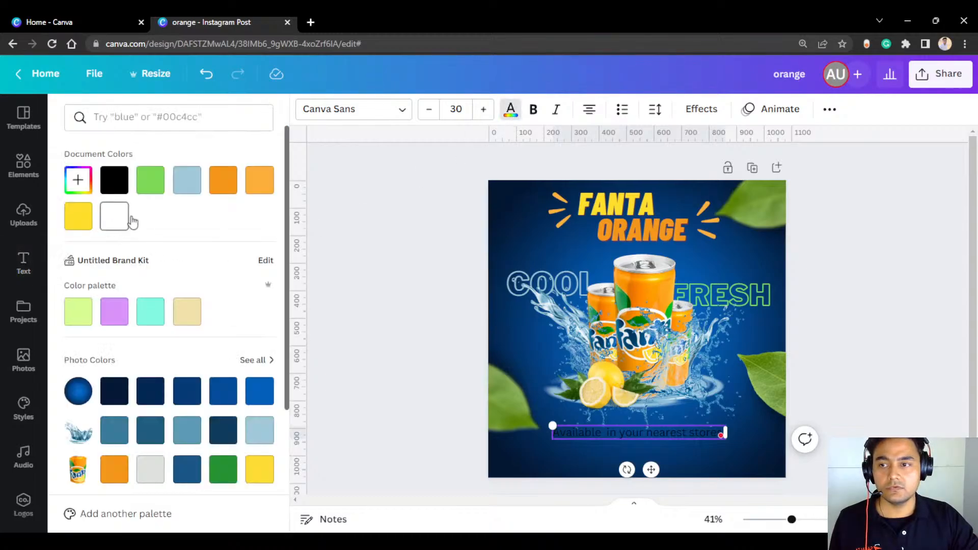
pyautogui.click(261, 186)
pyautogui.click(489, 318)
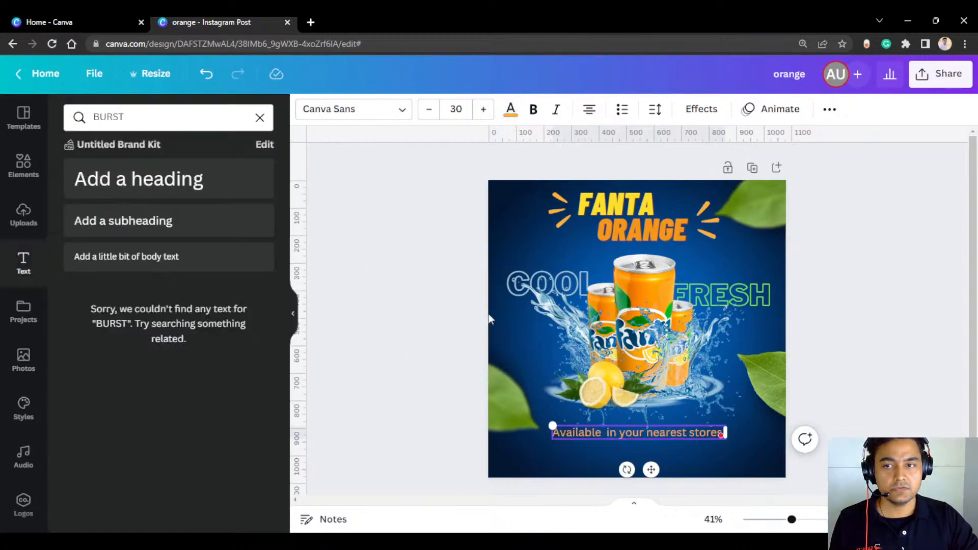
pyautogui.click(383, 450)
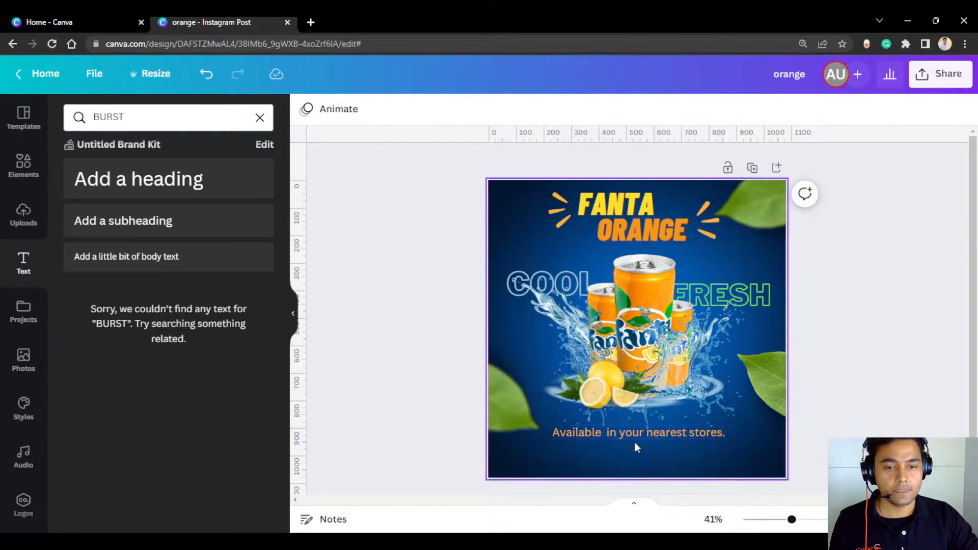
pyautogui.moveTo(638, 433); pyautogui.dragTo(635, 454)
pyautogui.doubleClick(635, 454)
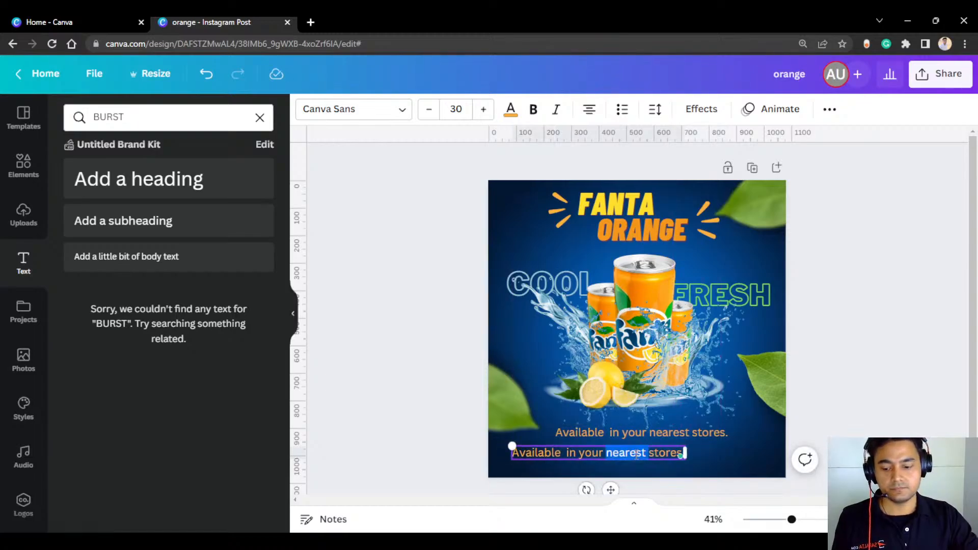
pyautogui.tripleClick(636, 454)
pyautogui.write('www')
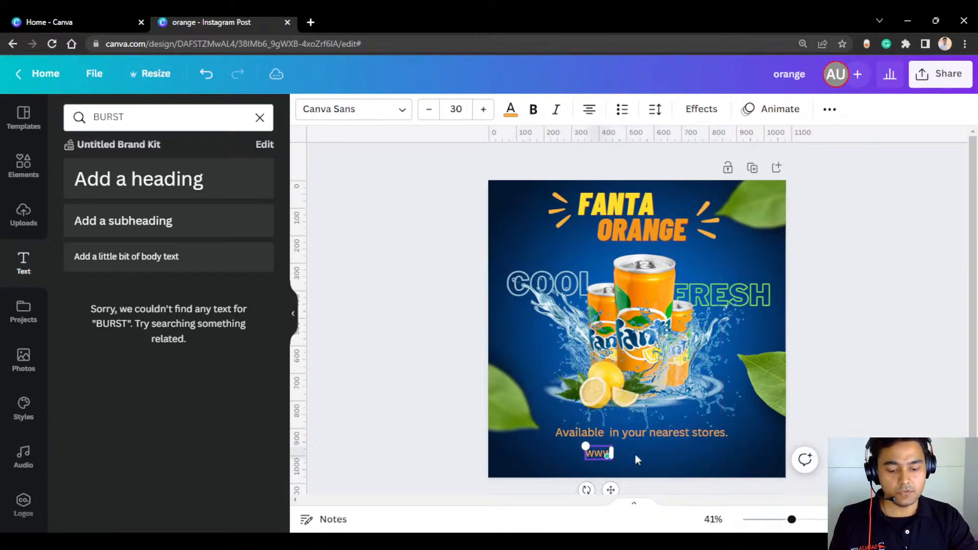
pyautogui.write('.fantastoe')
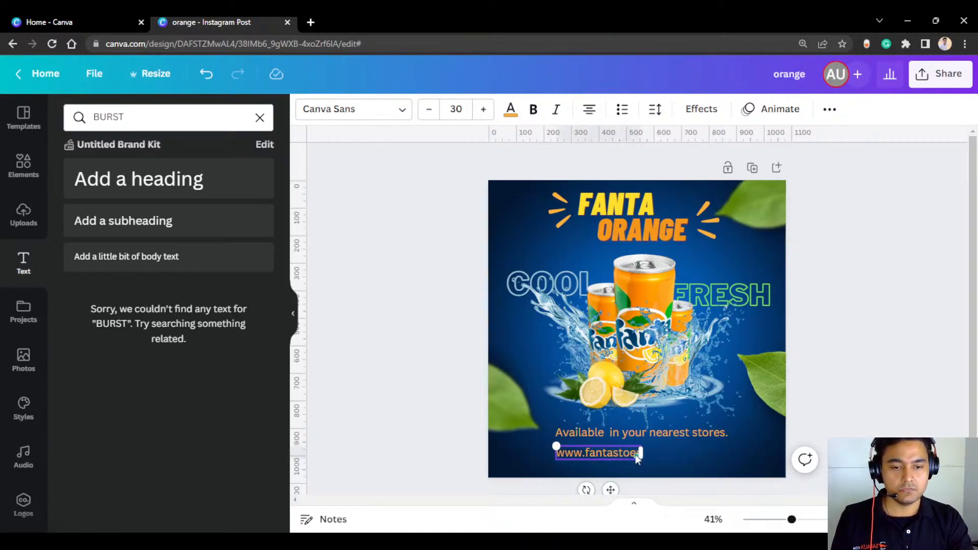
pyautogui.press('BackSpace')
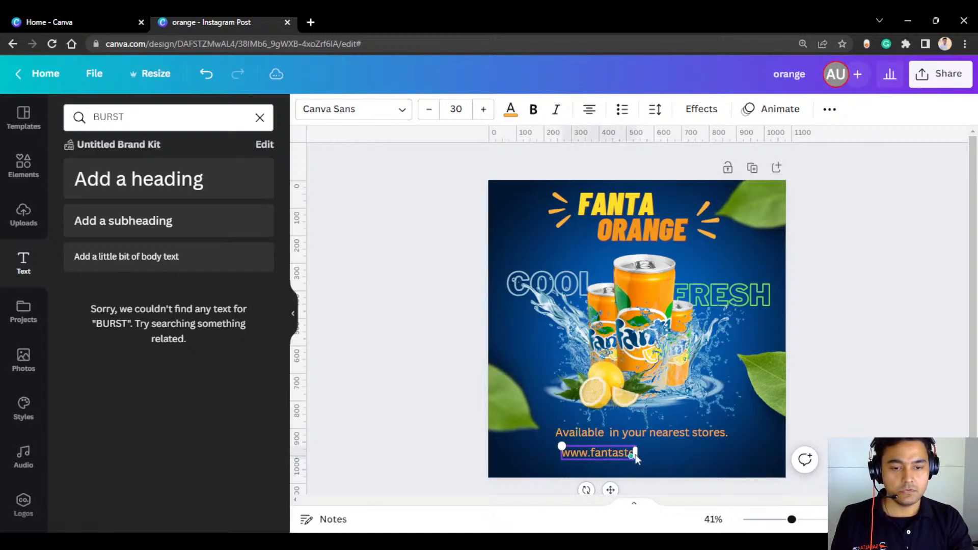
pyautogui.write('re')
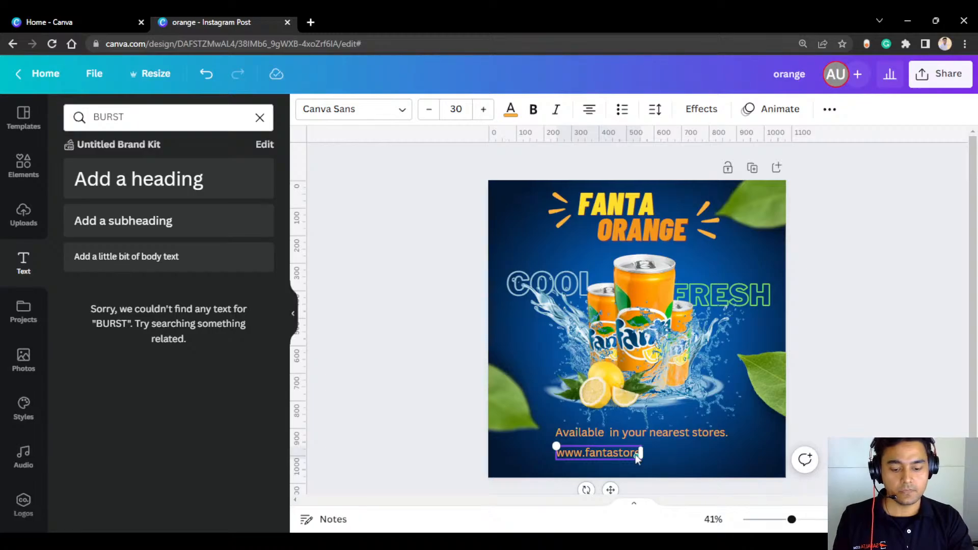
pyautogui.write('.')
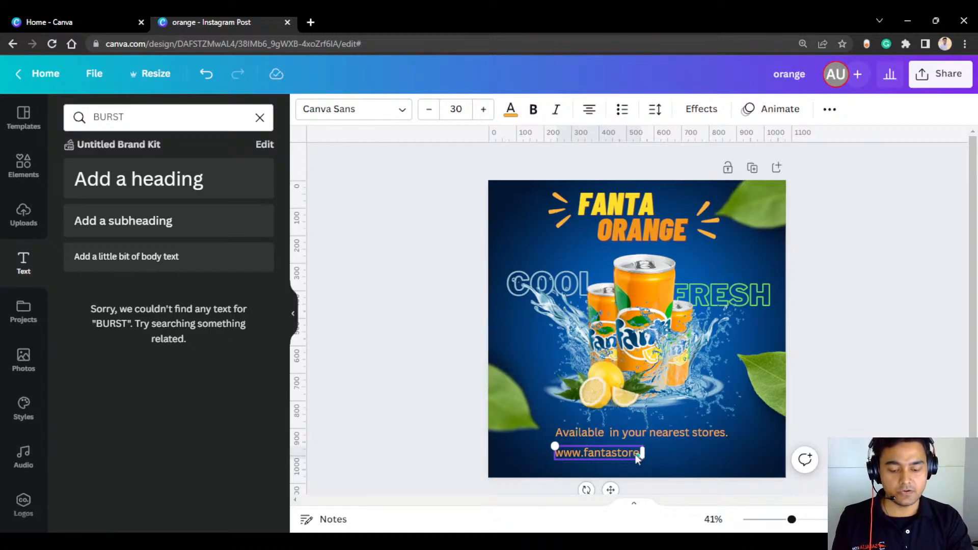
pyautogui.write('COm')
pyautogui.press('BackSpace')
pyautogui.press('BackSpace')
pyautogui.press('BackSpace')
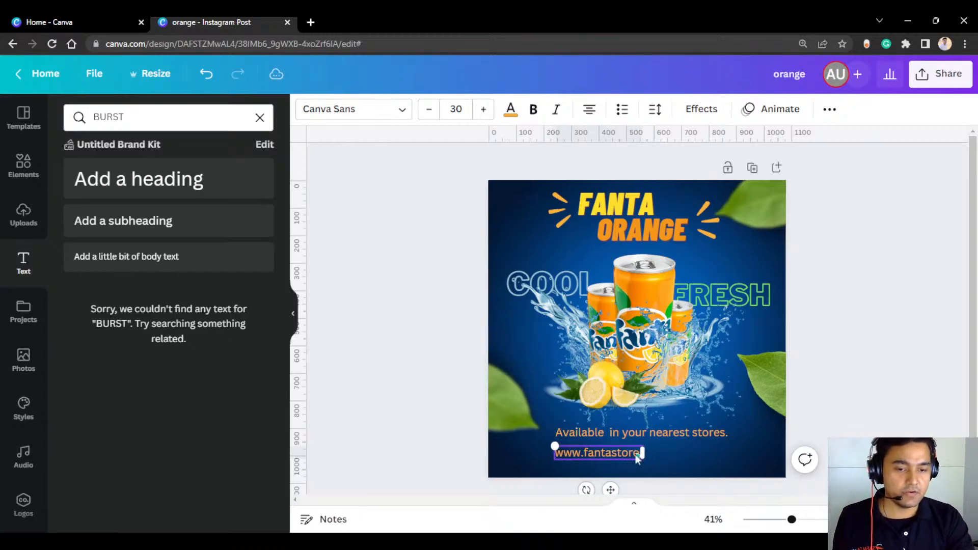
pyautogui.write('com')
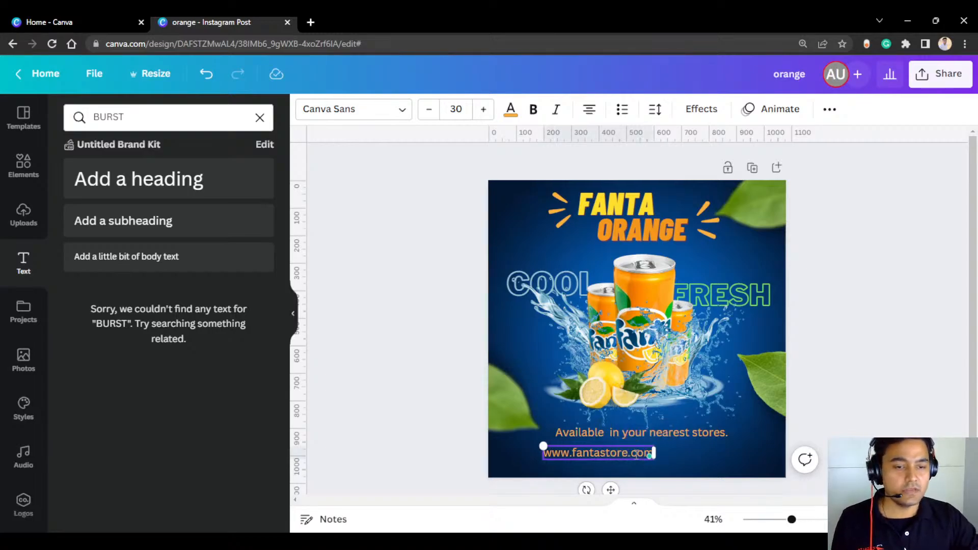
pyautogui.click(875, 312)
# Step: Shift the website line toward the post's left side and set its font size to 22
pyautogui.click(637, 451)
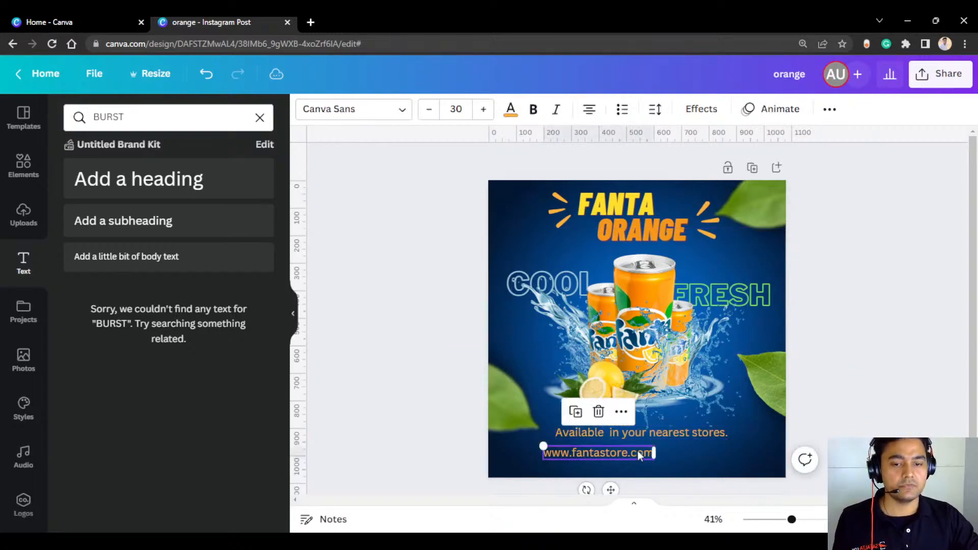
pyautogui.moveTo(638, 451); pyautogui.dragTo(605, 448)
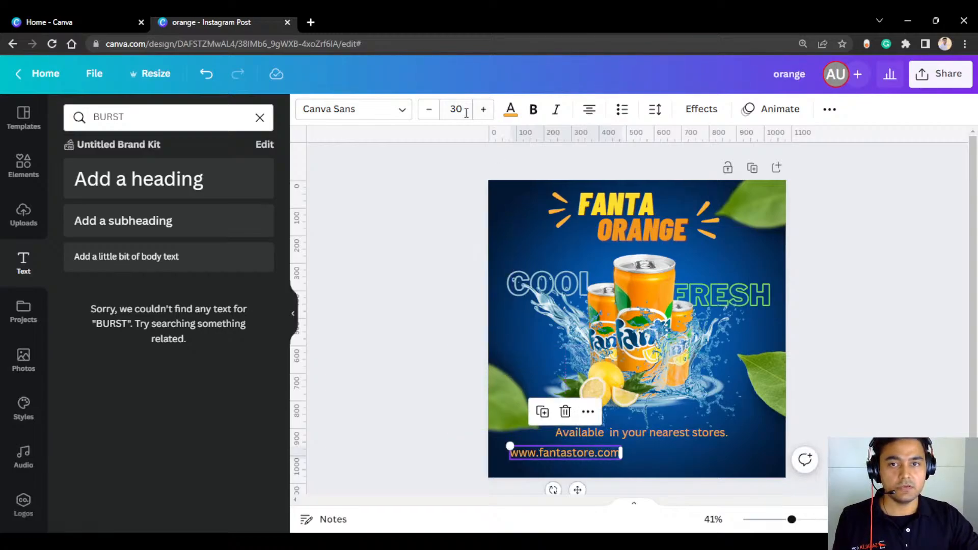
pyautogui.click(428, 111)
pyautogui.click(428, 111)
pyautogui.click(428, 111)
pyautogui.click(428, 112)
pyautogui.click(428, 111)
pyautogui.click(428, 111)
pyautogui.click(428, 111)
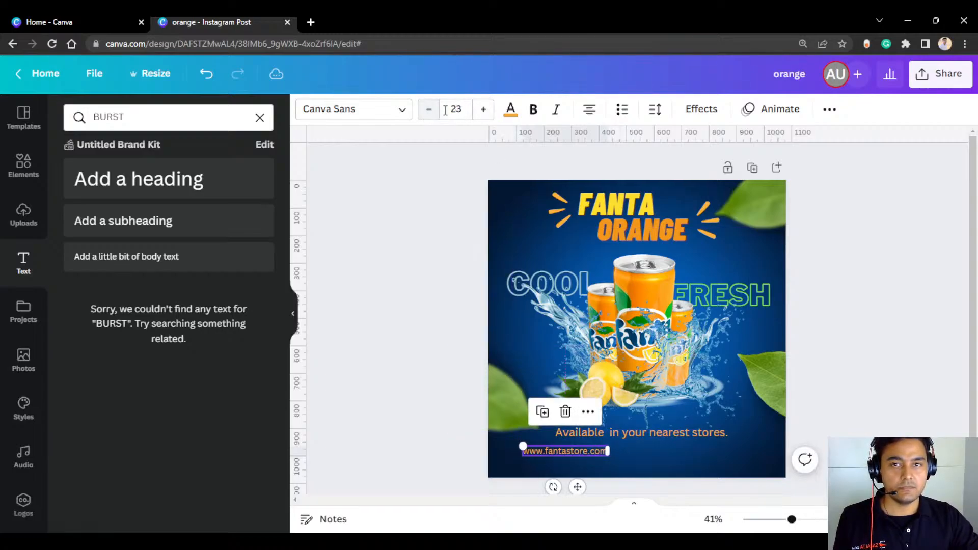
pyautogui.click(446, 111)
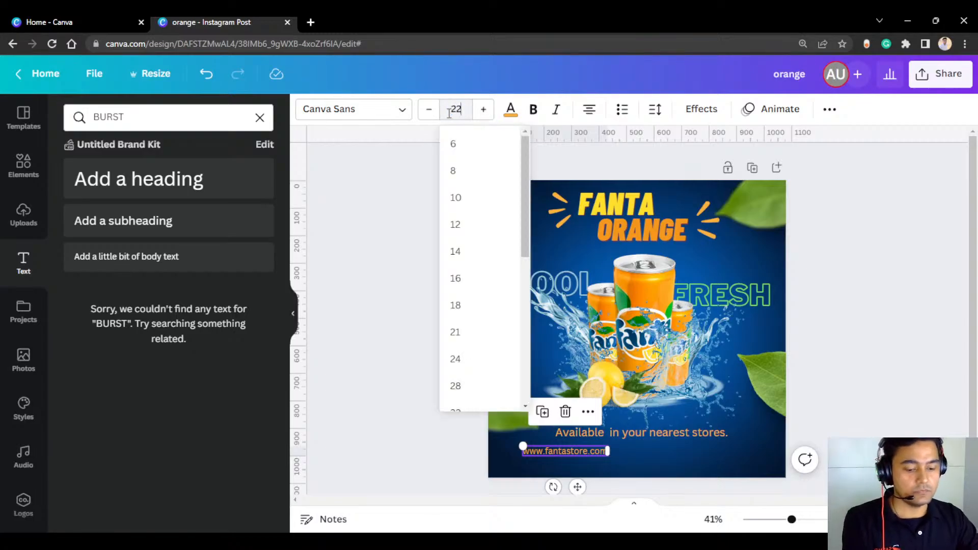
pyautogui.write('22')
pyautogui.press('Return')
pyautogui.click(406, 333)
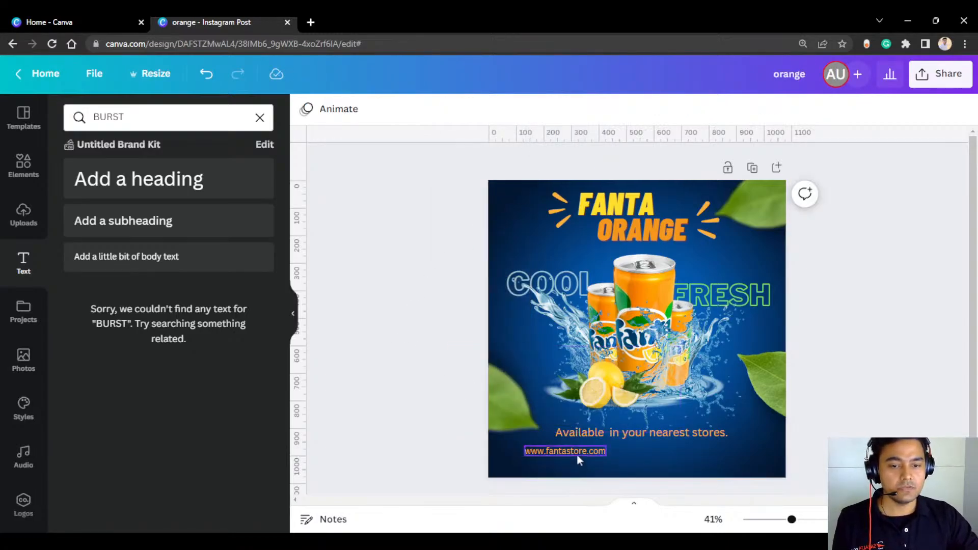
# Step: Move the website line a little further left and raise the availability line slightly
pyautogui.click(586, 453)
pyautogui.moveTo(591, 451); pyautogui.dragTo(582, 452)
pyautogui.click(441, 317)
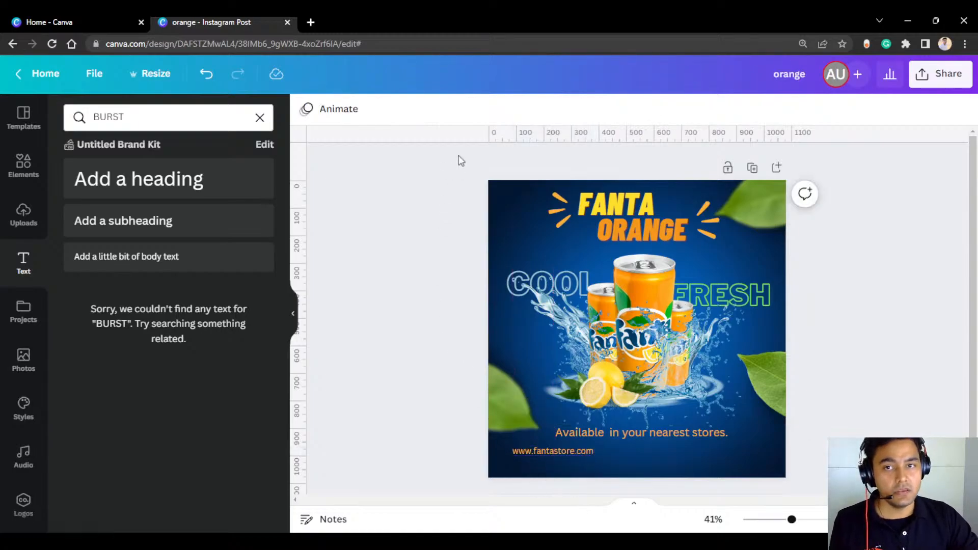
pyautogui.click(663, 432)
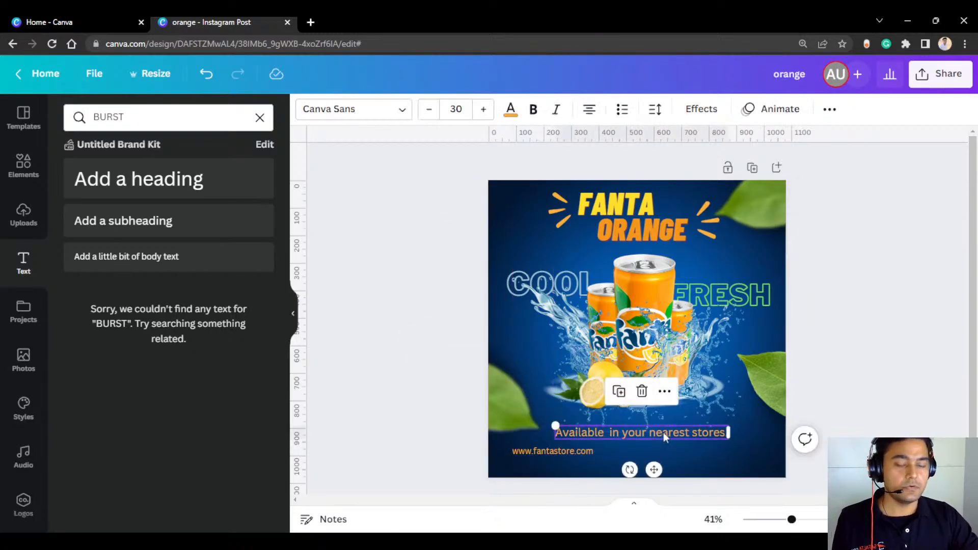
pyautogui.click(566, 453)
pyautogui.click(625, 436)
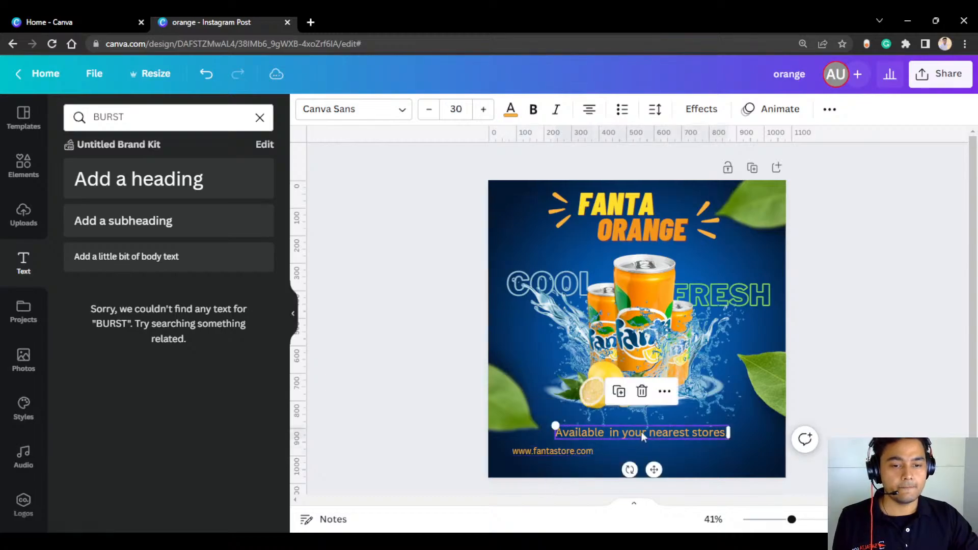
pyautogui.moveTo(693, 433); pyautogui.dragTo(693, 431)
pyautogui.click(435, 417)
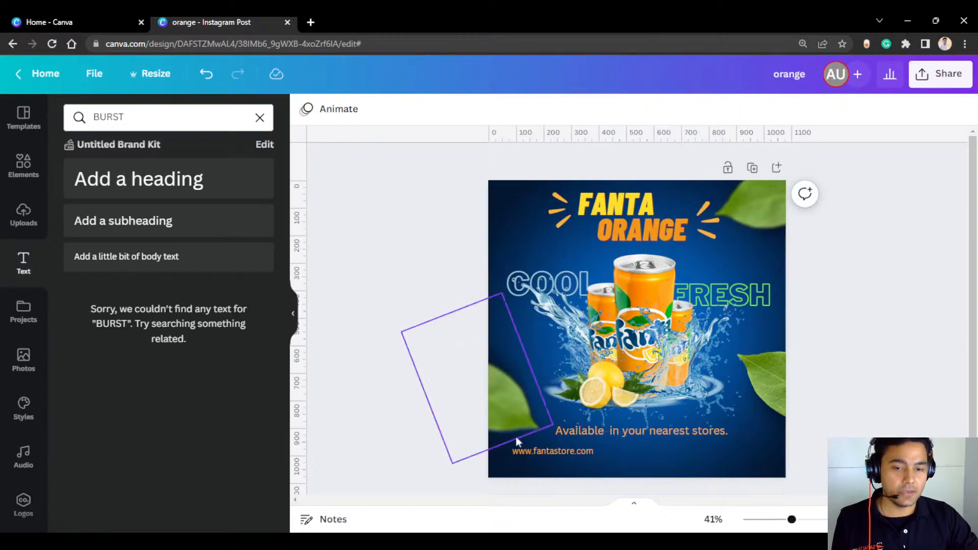
pyautogui.click(542, 453)
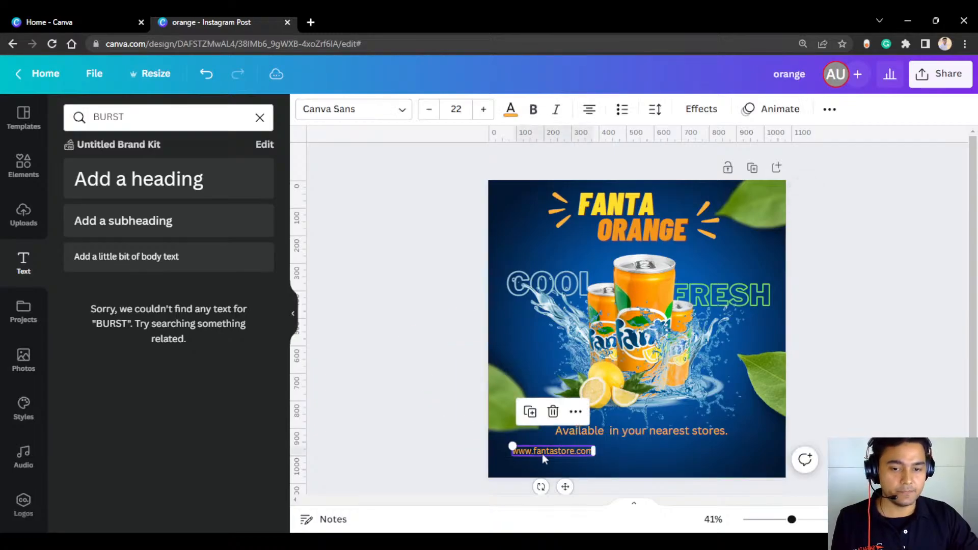
pyautogui.click(531, 413)
pyautogui.moveTo(570, 452); pyautogui.dragTo(566, 448)
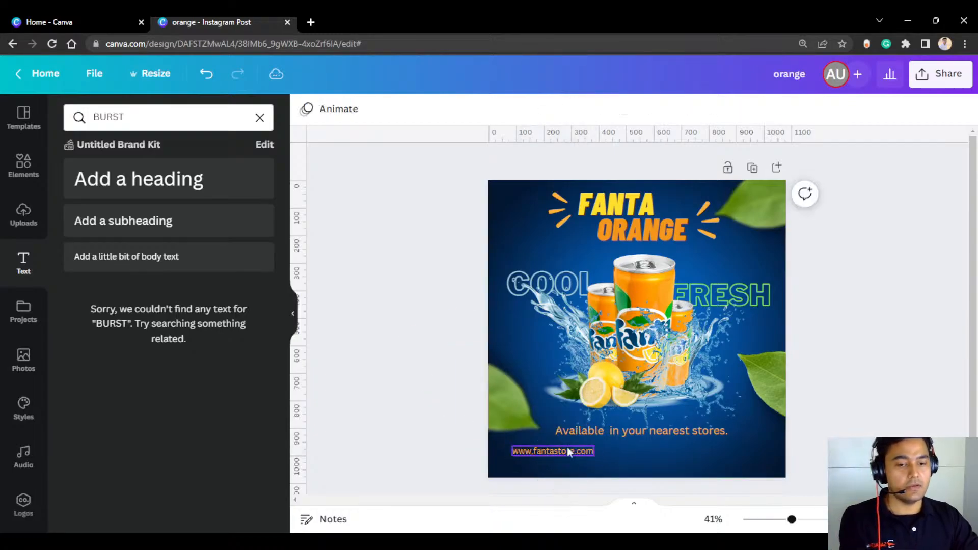
# Step: Reduce the availability line's font size to 24 and lower it slightly beneath the cans
pyautogui.click(627, 433)
pyautogui.doubleClick(430, 110)
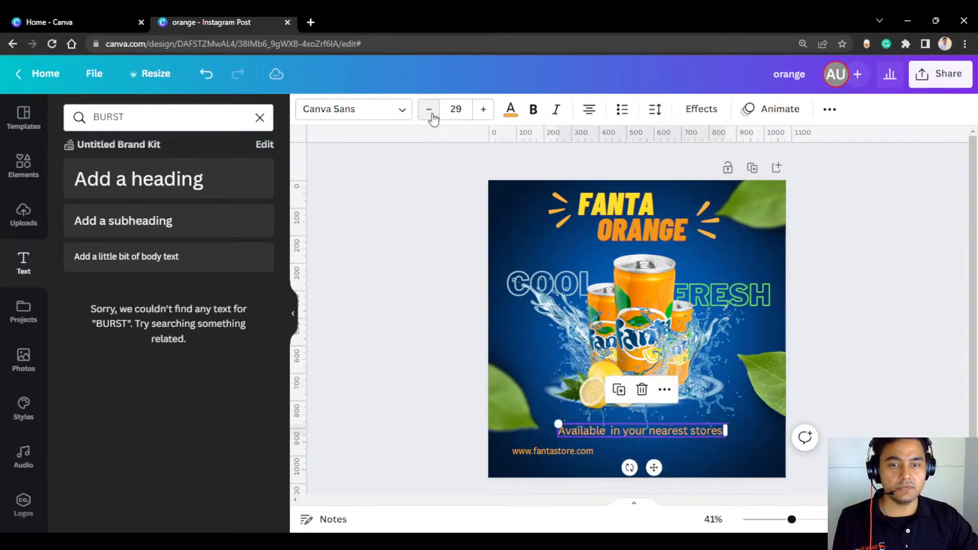
pyautogui.click(430, 110)
pyautogui.click(429, 110)
pyautogui.click(430, 110)
pyautogui.click(429, 110)
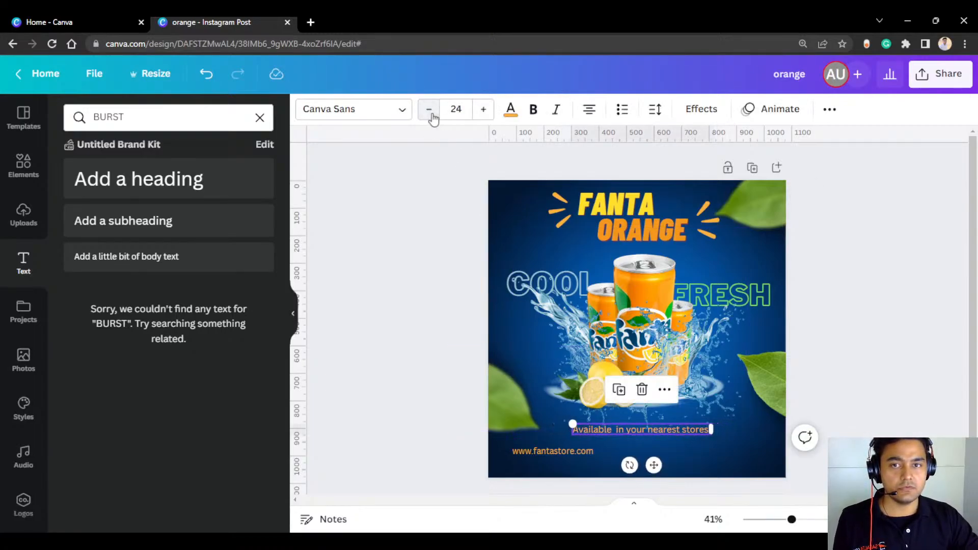
pyautogui.moveTo(674, 428); pyautogui.dragTo(671, 432)
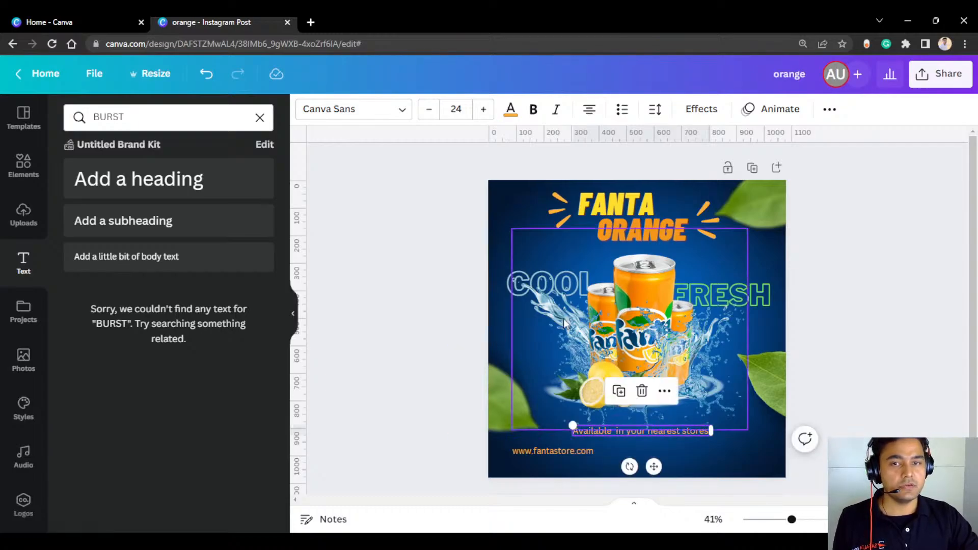
# Step: Recolor the availability line white
pyautogui.click(510, 109)
pyautogui.click(77, 216)
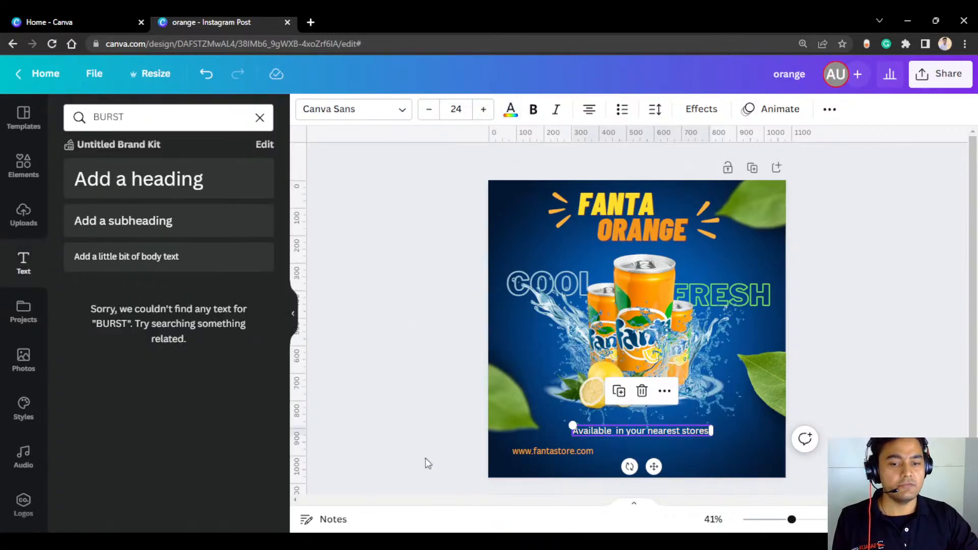
pyautogui.click(426, 460)
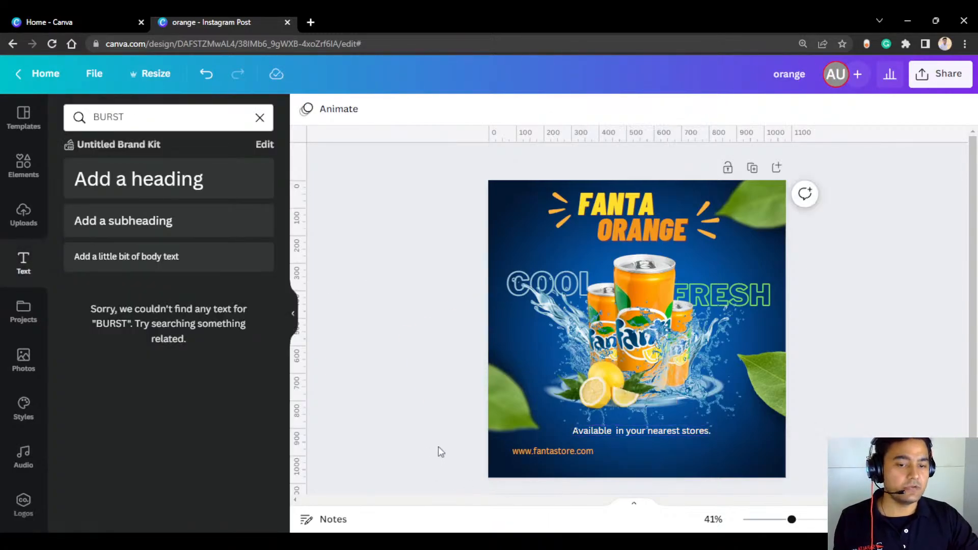
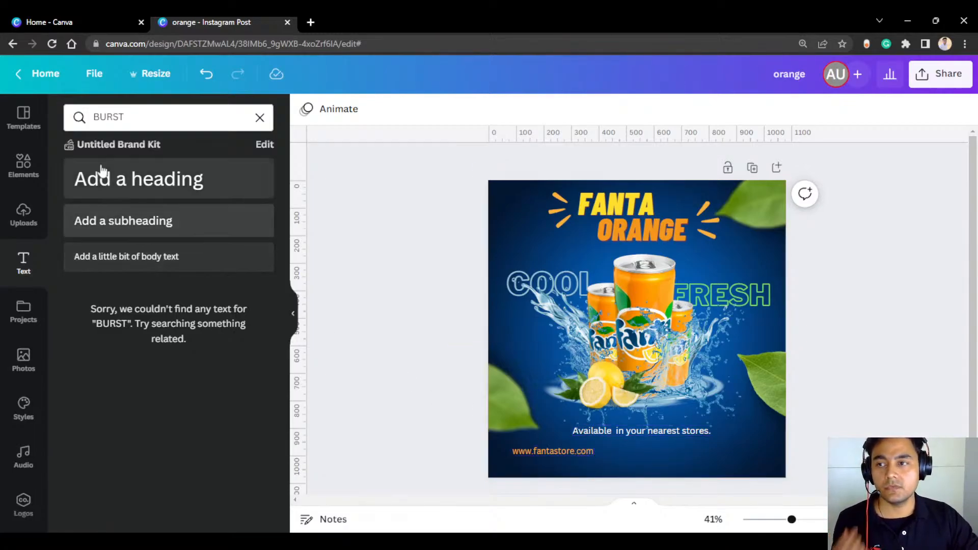
# Step: Search the elements library for "facebook" and add the solid circular Facebook icon to the post
pyautogui.click(24, 164)
pyautogui.click(145, 122)
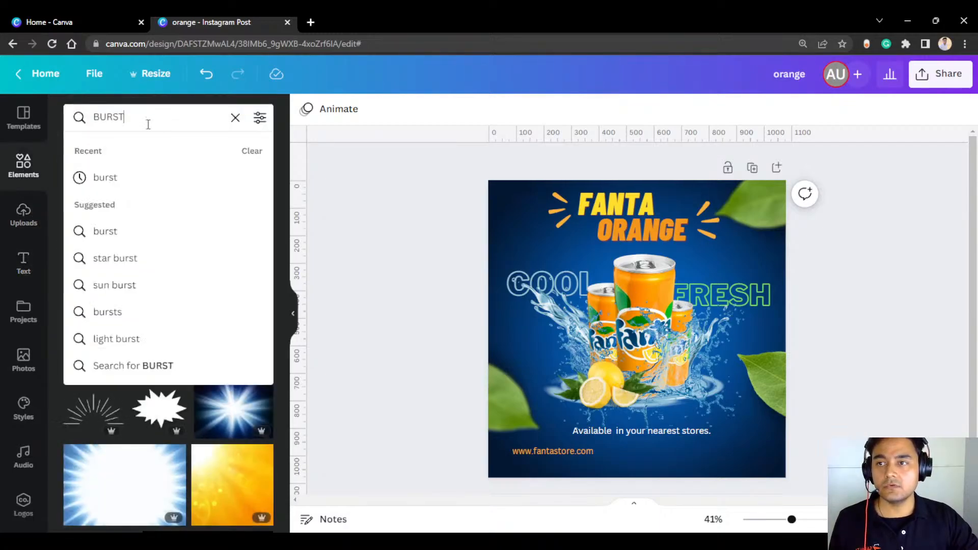
pyautogui.doubleClick(94, 127)
pyautogui.write('sdknf')
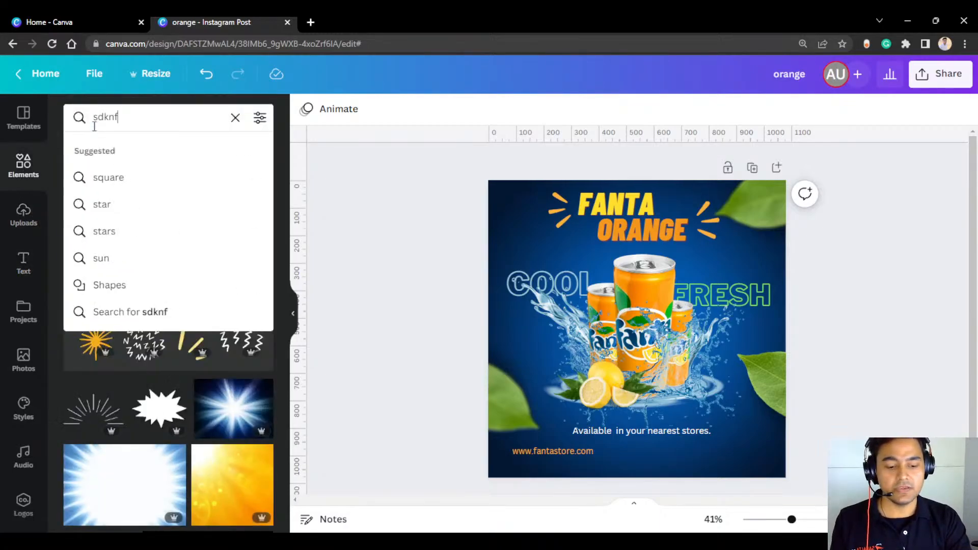
pyautogui.press('BackSpace')
pyautogui.press('BackSpace')
pyautogui.press('BackSpace')
pyautogui.press('BackSpace')
pyautogui.press('BackSpace')
pyautogui.write('face')
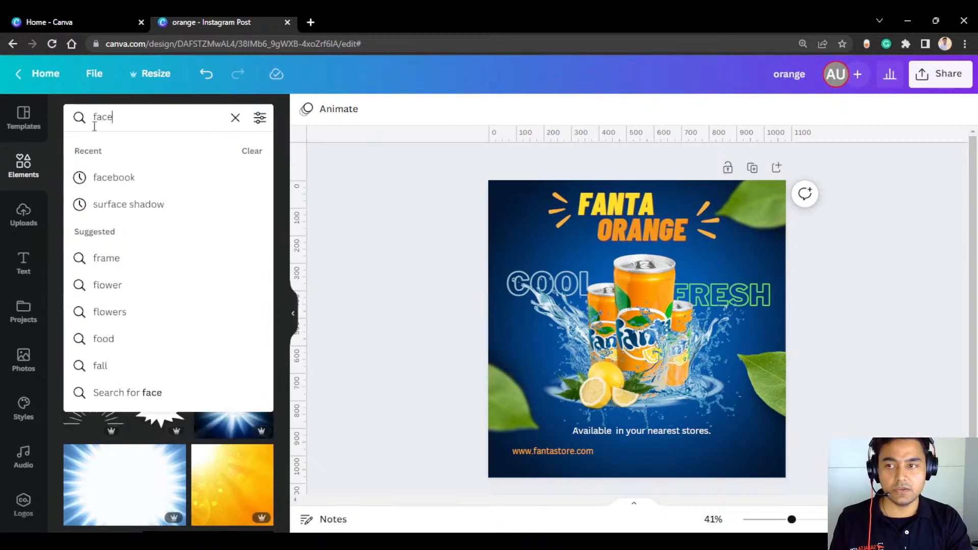
pyautogui.click(117, 178)
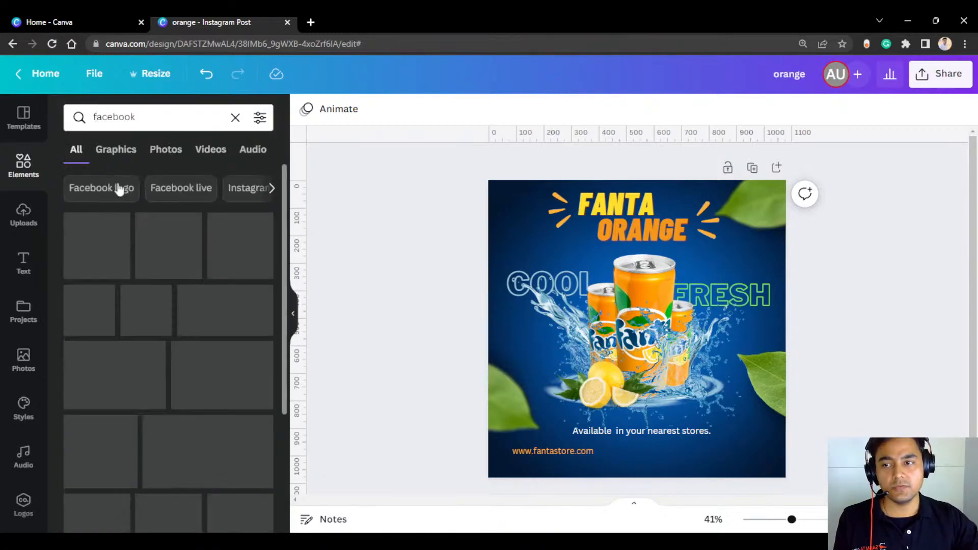
pyautogui.click(100, 474)
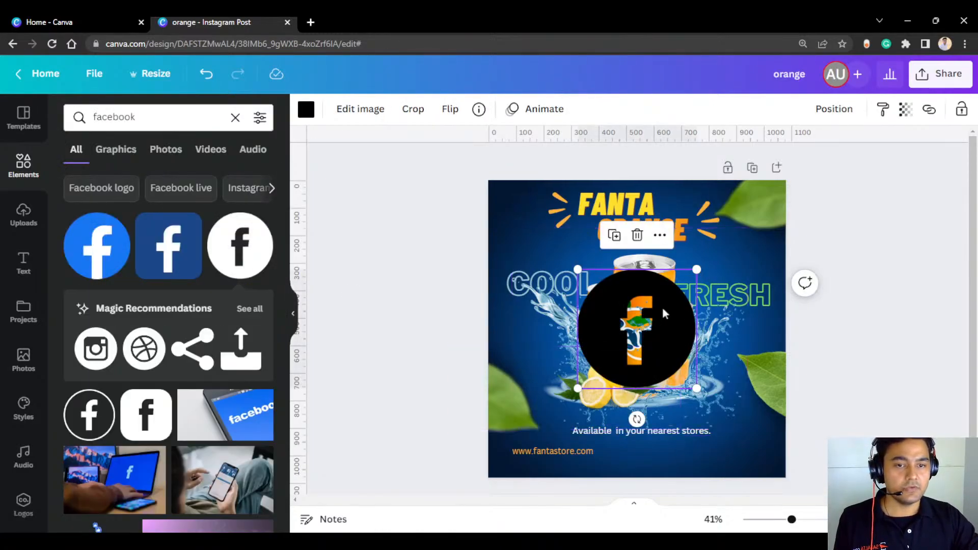
# Step: Recolor the Facebook icon light orange from the document colors and shrink it to a small badge
pyautogui.click(306, 109)
pyautogui.click(260, 180)
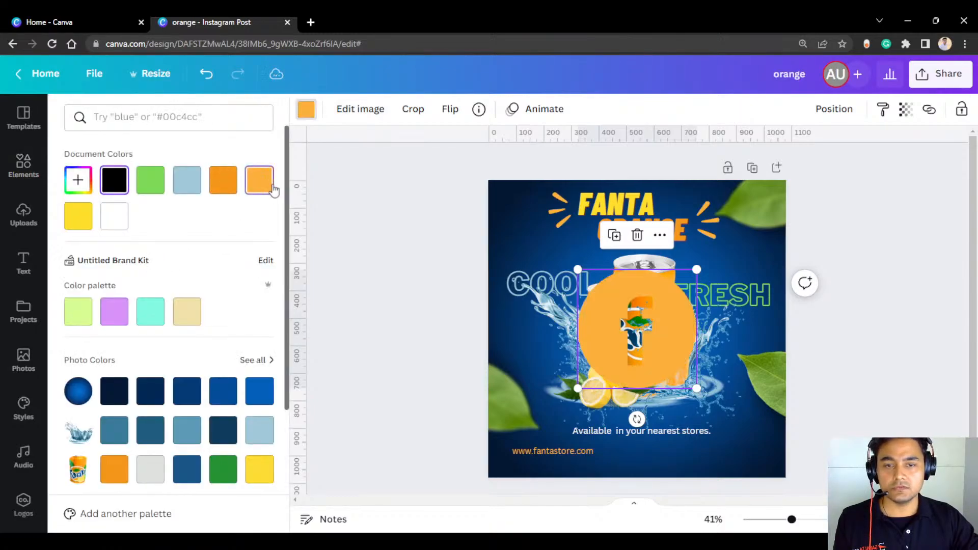
pyautogui.moveTo(702, 271); pyautogui.dragTo(592, 386)
pyautogui.click(592, 386)
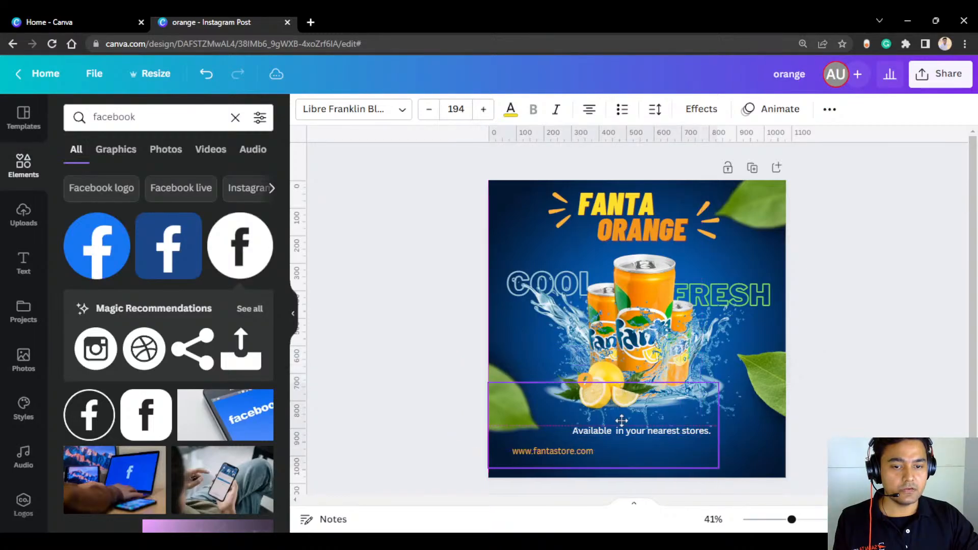
# Step: Undo the Facebook icon's resize and recolor
pyautogui.click(373, 390)
pyautogui.scroll(3, 597, 414)
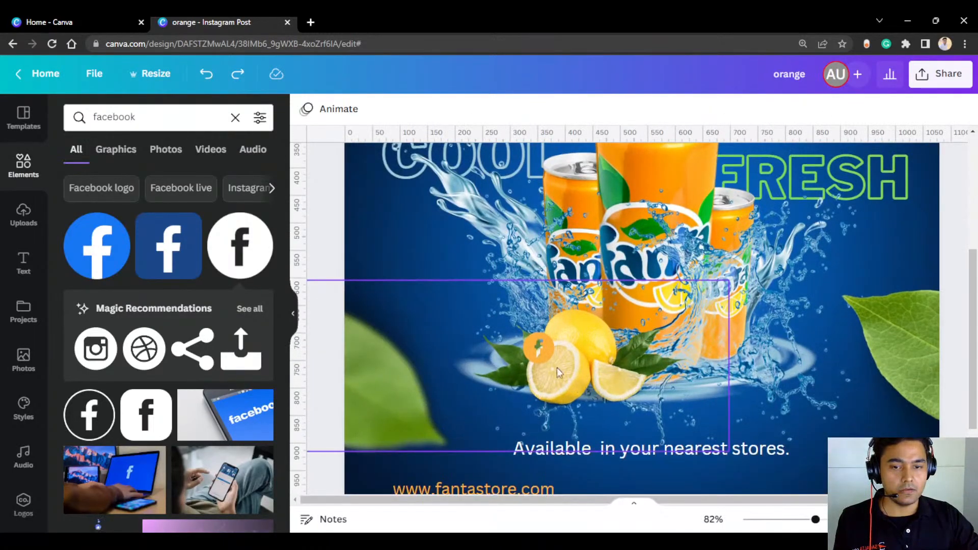
pyautogui.click(539, 350)
pyautogui.hotkey('ctrl', 'z')
pyautogui.hotkey('ctrl', 'z')
pyautogui.scroll(-3, 607, 335)
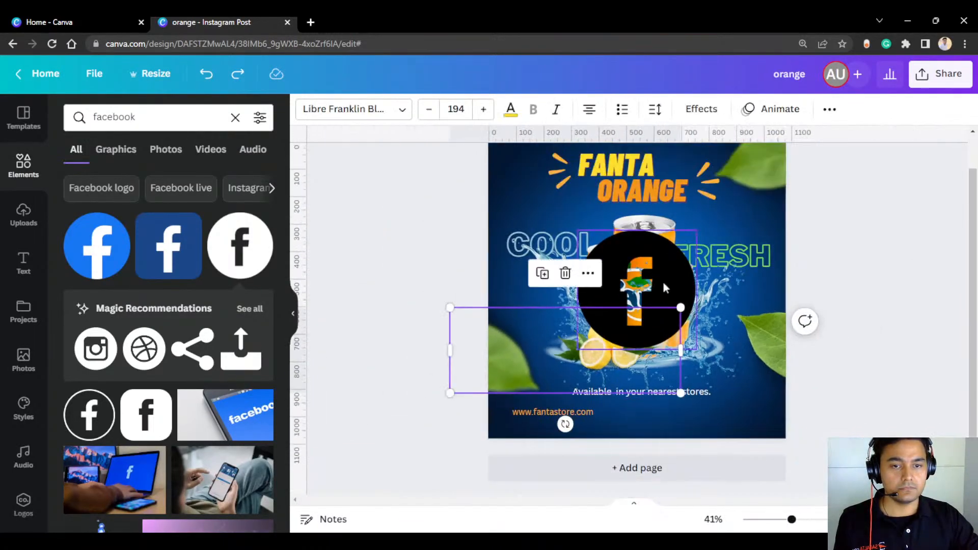
pyautogui.click(527, 372)
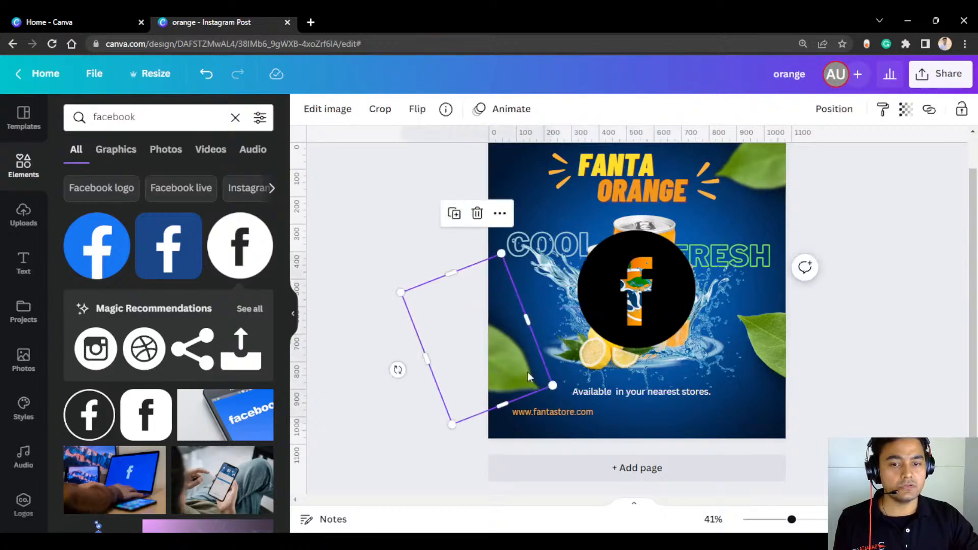
# Step: Shrink the Facebook icon to a small badge and place it on the website line's row, near the post's right edge
pyautogui.click(582, 353)
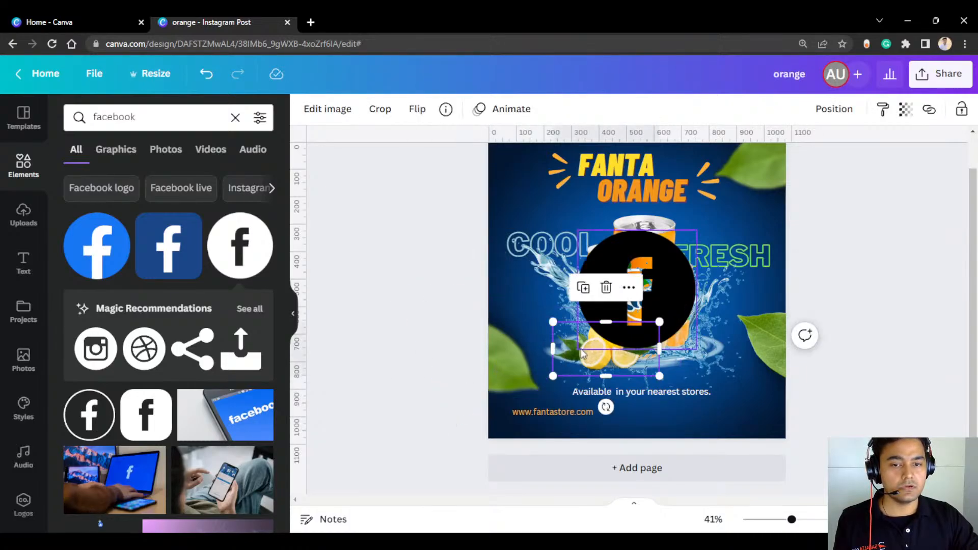
pyautogui.click(542, 299)
pyautogui.click(408, 330)
pyautogui.moveTo(669, 302); pyautogui.dragTo(762, 408)
pyautogui.moveTo(788, 331); pyautogui.dragTo(598, 407)
pyautogui.scroll(3, 694, 426)
pyautogui.moveTo(753, 403); pyautogui.dragTo(773, 403)
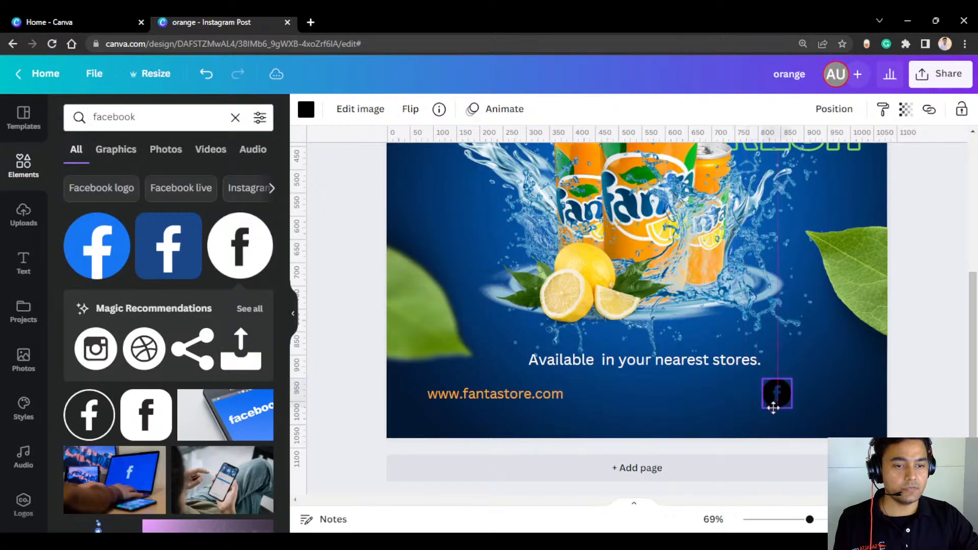
# Step: Recolor the Facebook icon light orange from the document colors
pyautogui.click(306, 109)
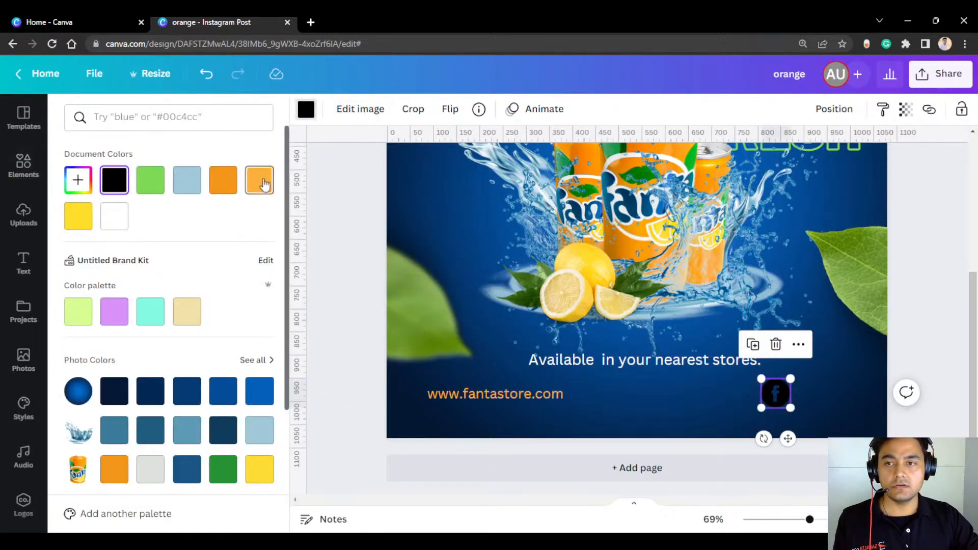
pyautogui.click(262, 183)
pyautogui.scroll(-3, 414, 319)
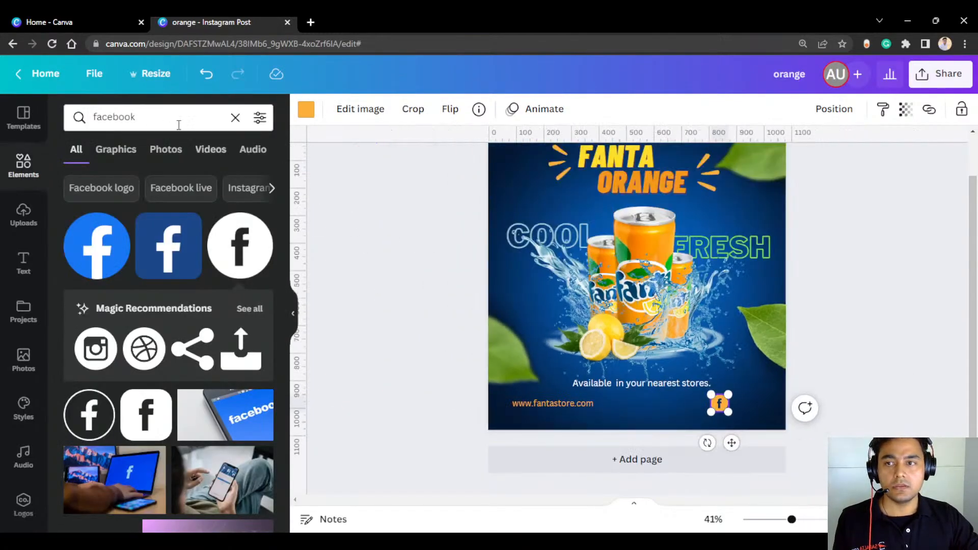
# Step: Search the elements library for "instagram" and add the solid circular Instagram icon to the post
pyautogui.moveTo(167, 112); pyautogui.dragTo(80, 120)
pyautogui.write('insta')
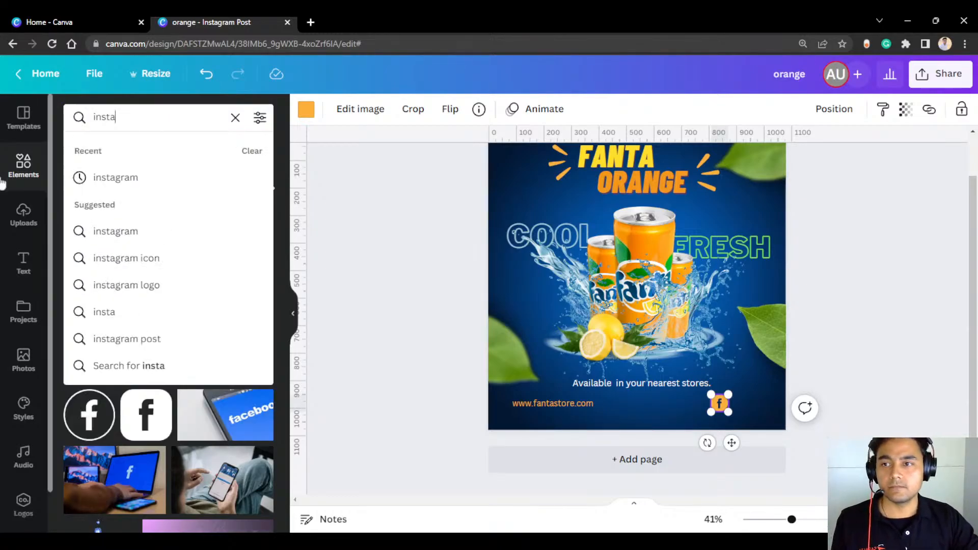
pyautogui.click(205, 187)
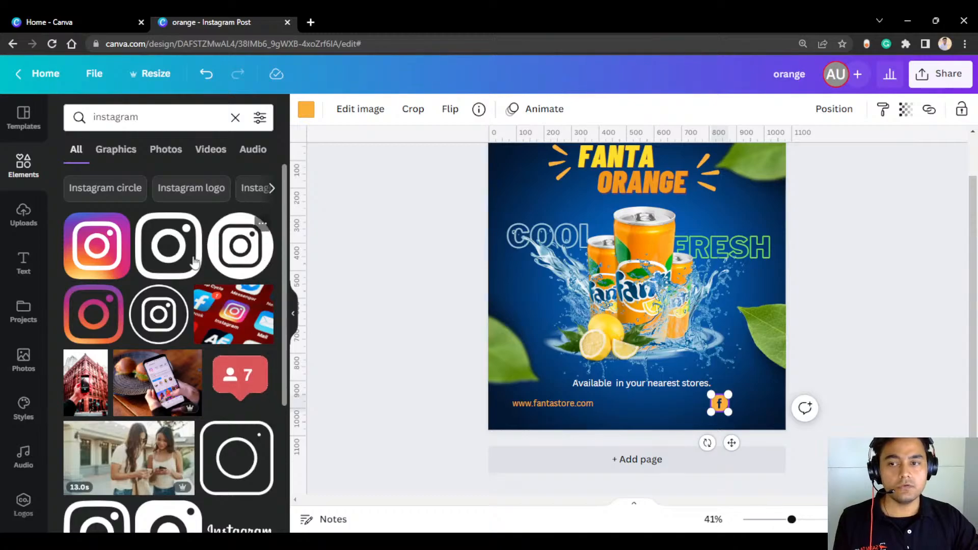
pyautogui.click(251, 266)
# Step: Shrink the Instagram icon to the Facebook icon's size and place it just right of the Facebook icon
pyautogui.moveTo(672, 295); pyautogui.dragTo(768, 391)
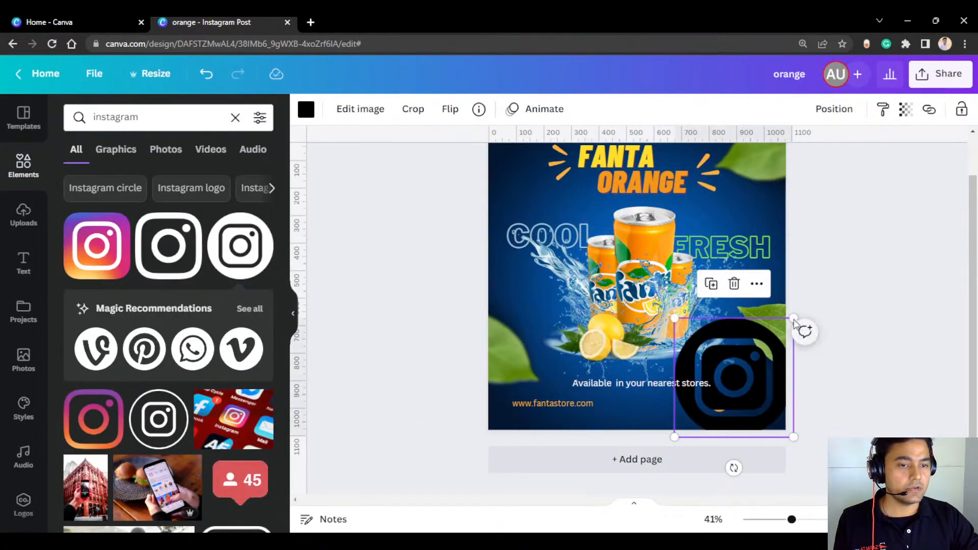
pyautogui.moveTo(794, 320); pyautogui.dragTo(703, 404)
pyautogui.scroll(5, 733, 423)
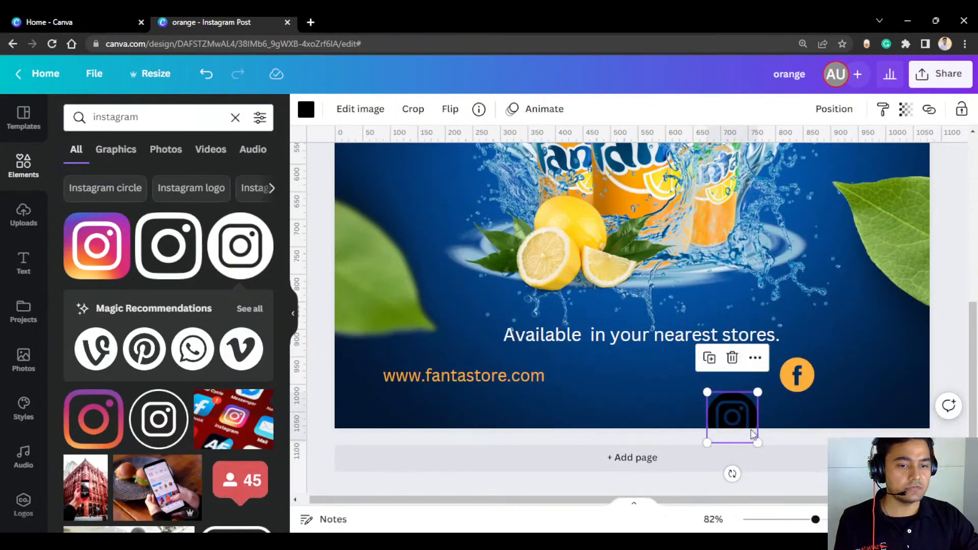
pyautogui.moveTo(753, 433); pyautogui.dragTo(916, 383)
pyautogui.scroll(5, 811, 405)
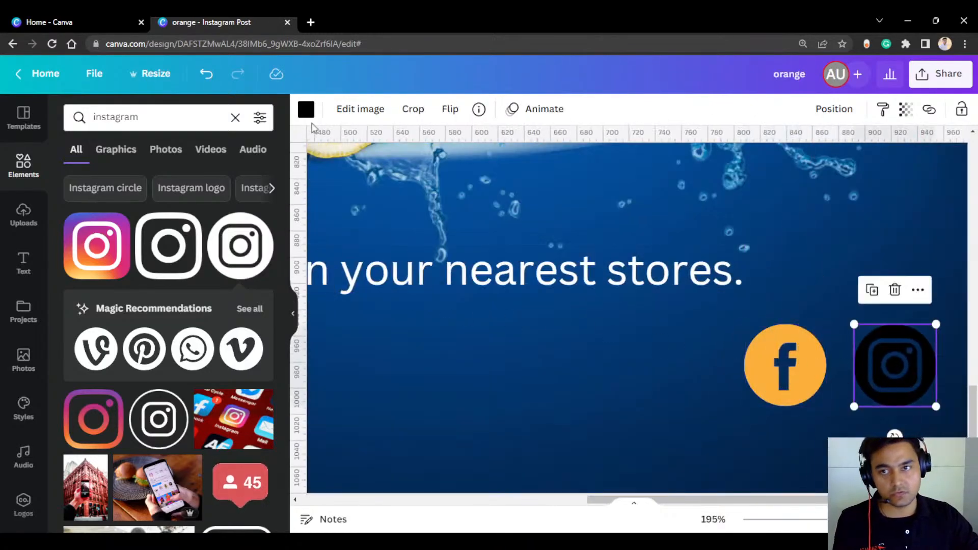
# Step: Recolor the Instagram icon light orange from the document colors
pyautogui.scroll(-5, 574, 440)
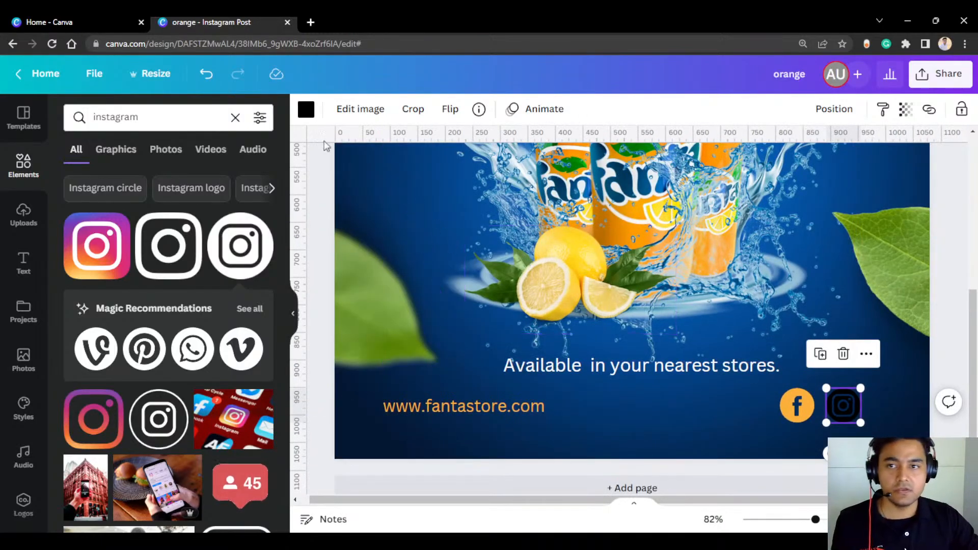
pyautogui.click(306, 109)
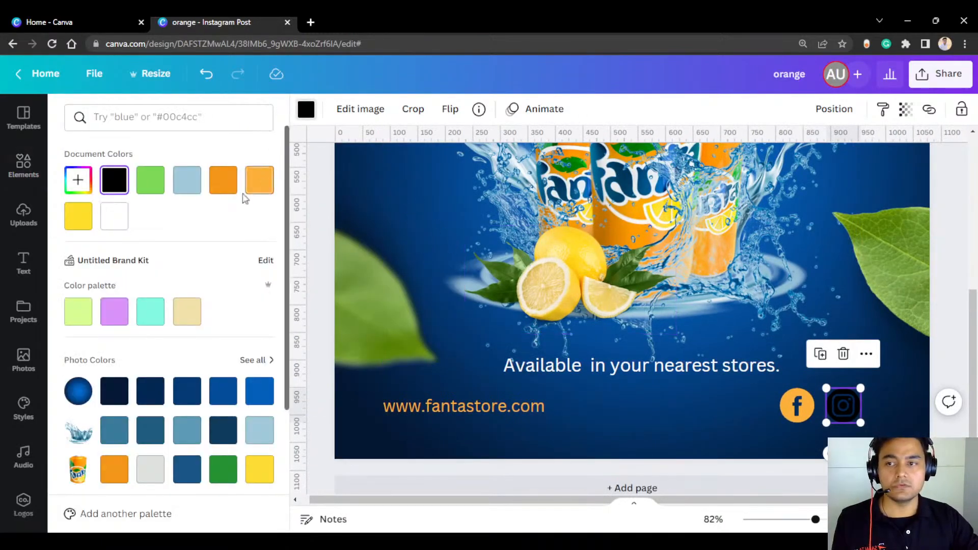
pyautogui.click(258, 186)
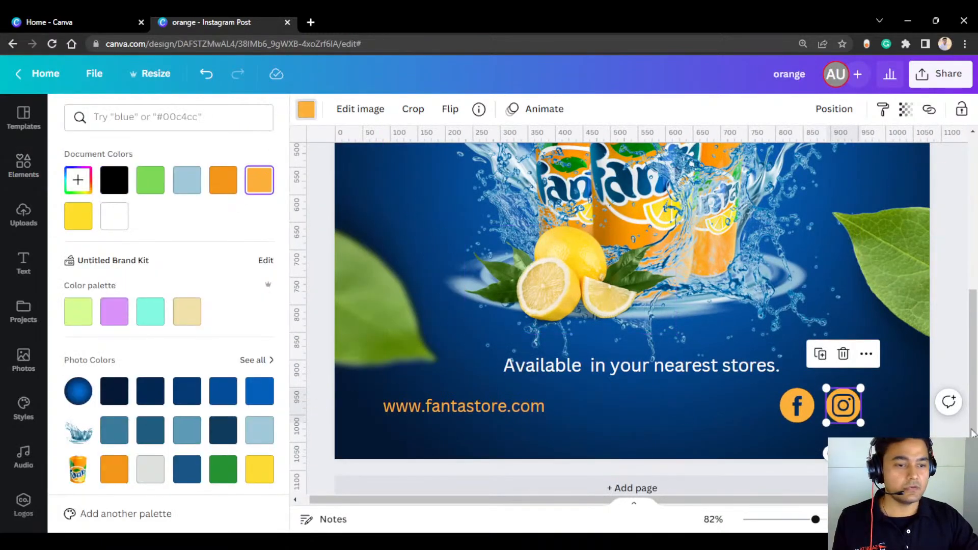
# Step: Search the elements library for "twitter" and add the solid circular Twitter icon to the post
pyautogui.click(153, 117)
pyautogui.press('Escape')
pyautogui.click(128, 117)
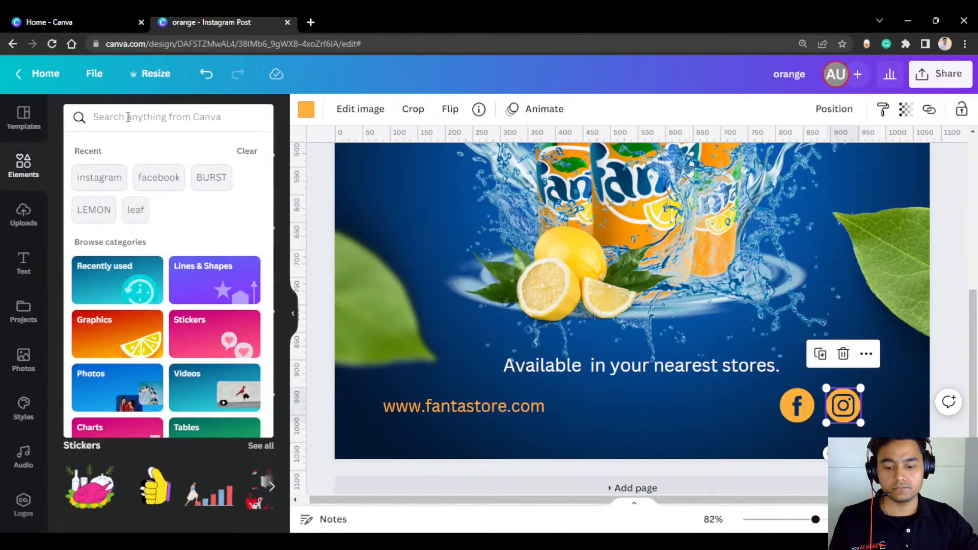
pyautogui.write('twitt')
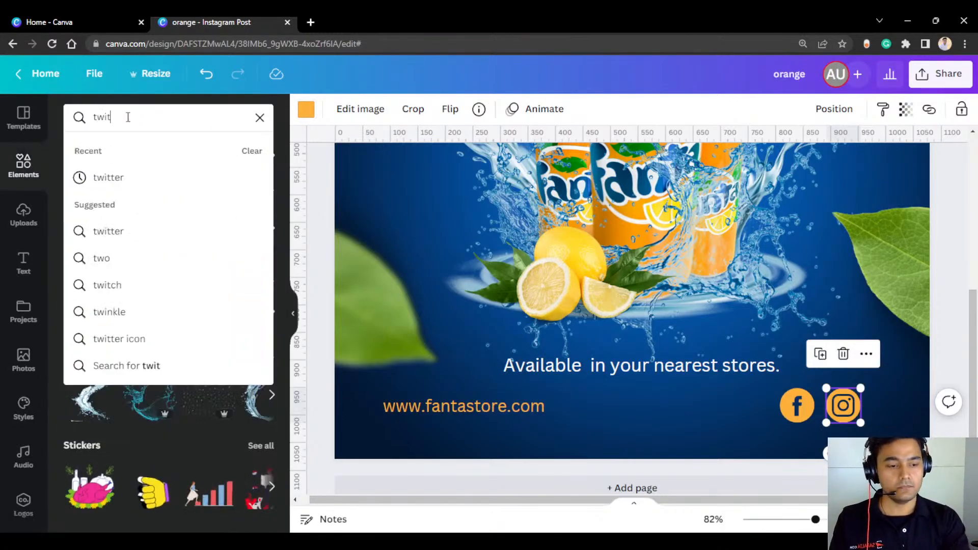
pyautogui.click(152, 173)
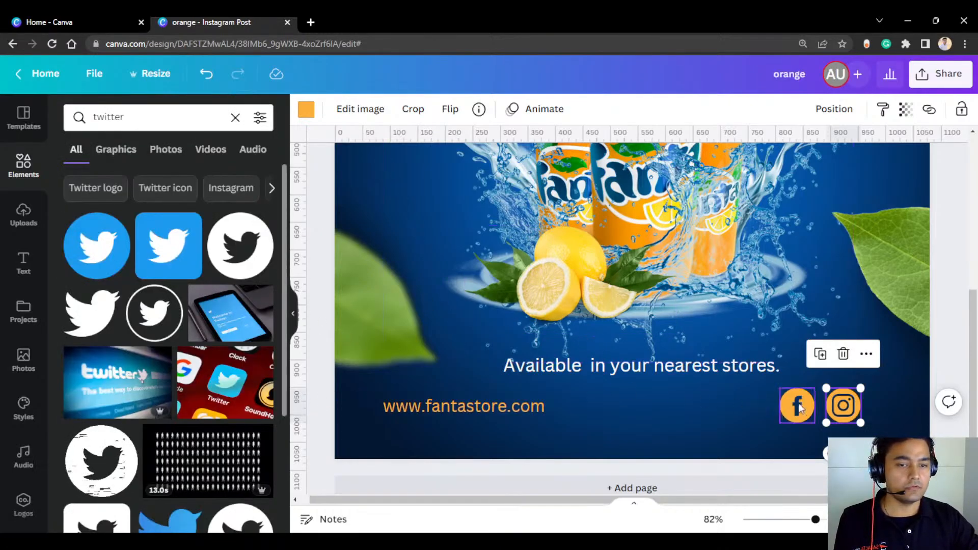
pyautogui.scroll(-5, 572, 360)
pyautogui.click(256, 274)
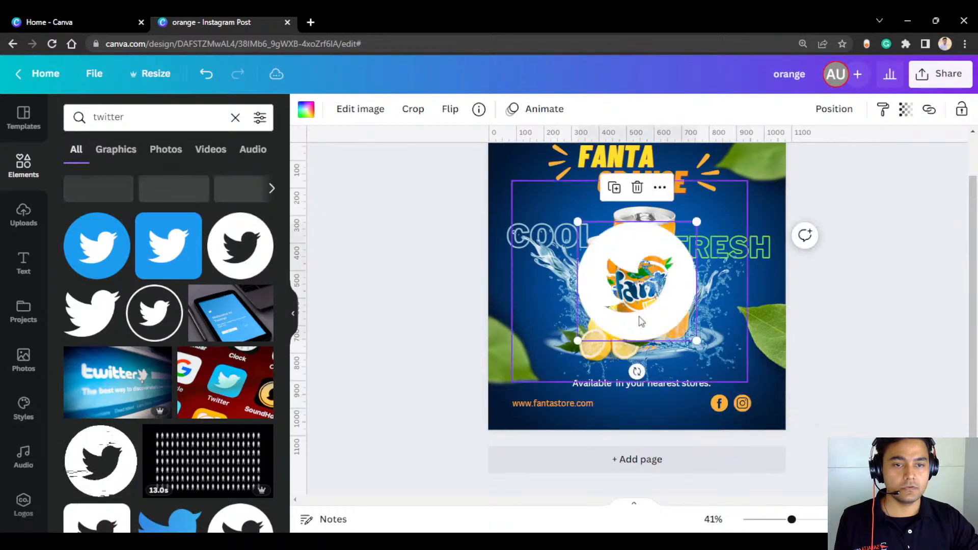
# Step: Shrink the Twitter icon to a small badge, place it right of the Instagram icon and recolor it light orange
pyautogui.moveTo(665, 324); pyautogui.dragTo(737, 379)
pyautogui.moveTo(764, 283); pyautogui.dragTo(674, 388)
pyautogui.keyDown('ctrl'); pyautogui.scroll(5, 646, 420); pyautogui.keyUp('ctrl')
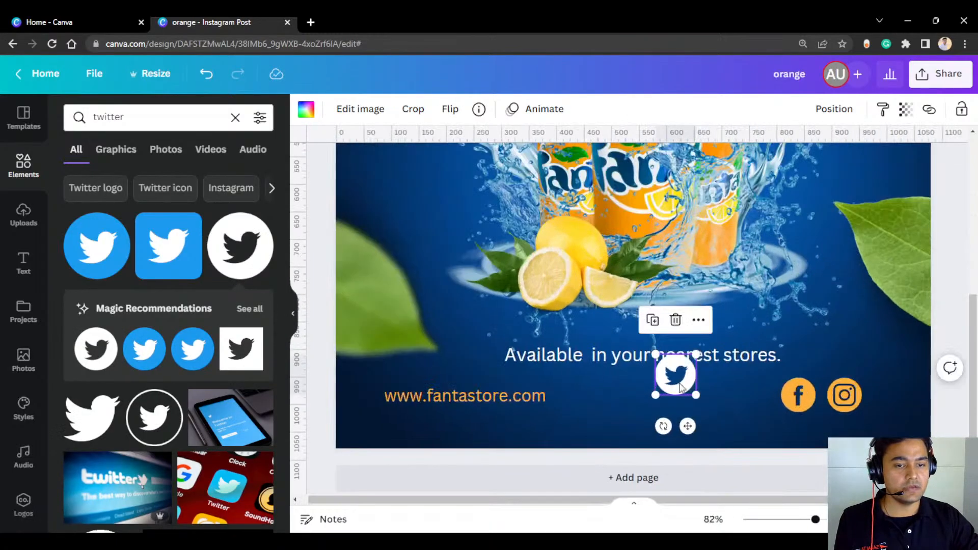
pyautogui.click(306, 109)
pyautogui.click(260, 180)
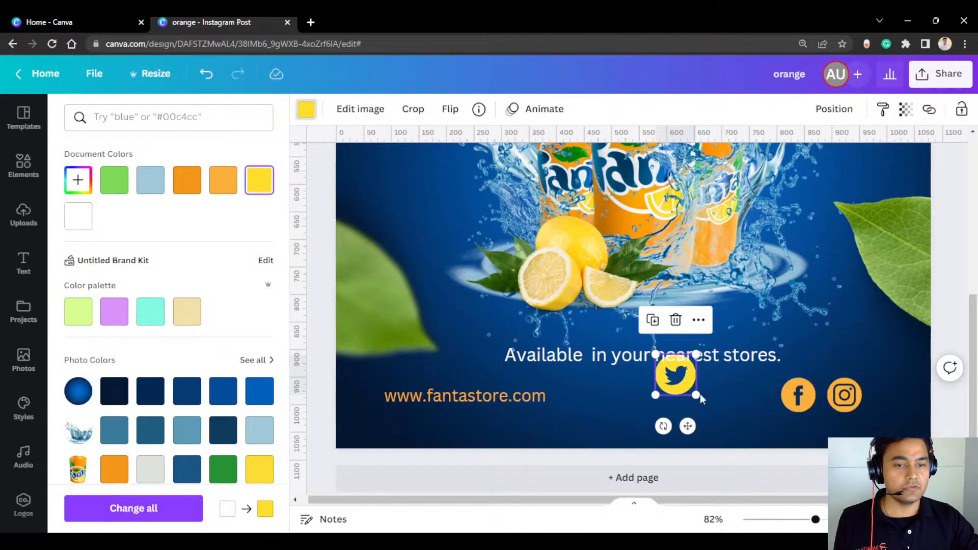
pyautogui.moveTo(681, 386); pyautogui.dragTo(898, 406)
pyautogui.keyDown('ctrl'); pyautogui.scroll(3, 897, 406); pyautogui.keyUp('ctrl')
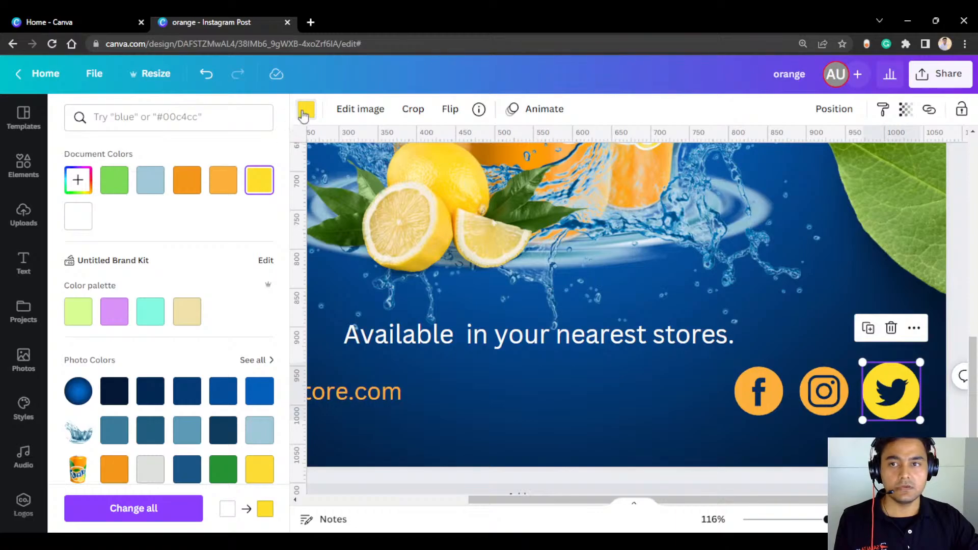
pyautogui.click(223, 180)
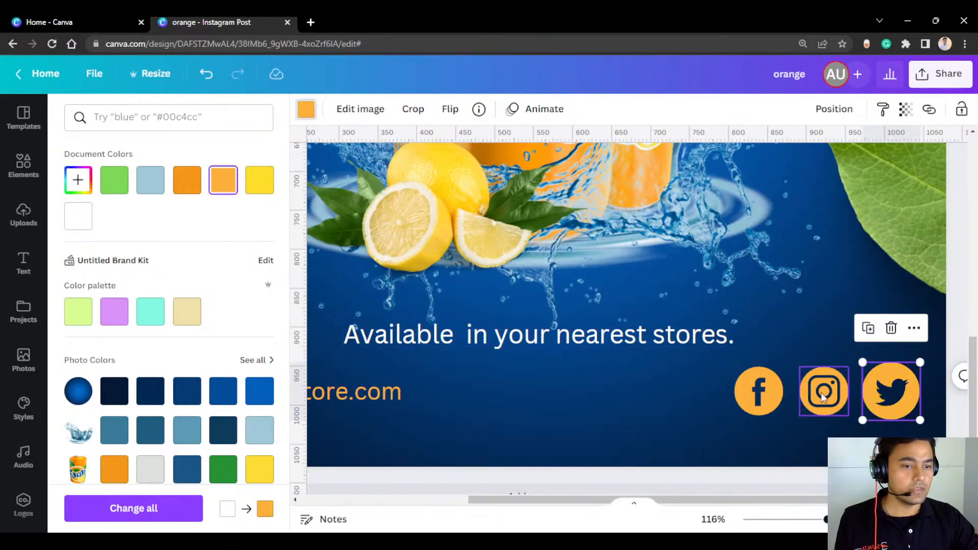
# Step: Resize the Twitter icon to match the other two icons and tighten the spacing between all three
pyautogui.keyDown('shift'); pyautogui.click(822, 397); pyautogui.keyUp('shift')
pyautogui.keyDown('shift'); pyautogui.click(765, 394); pyautogui.keyUp('shift')
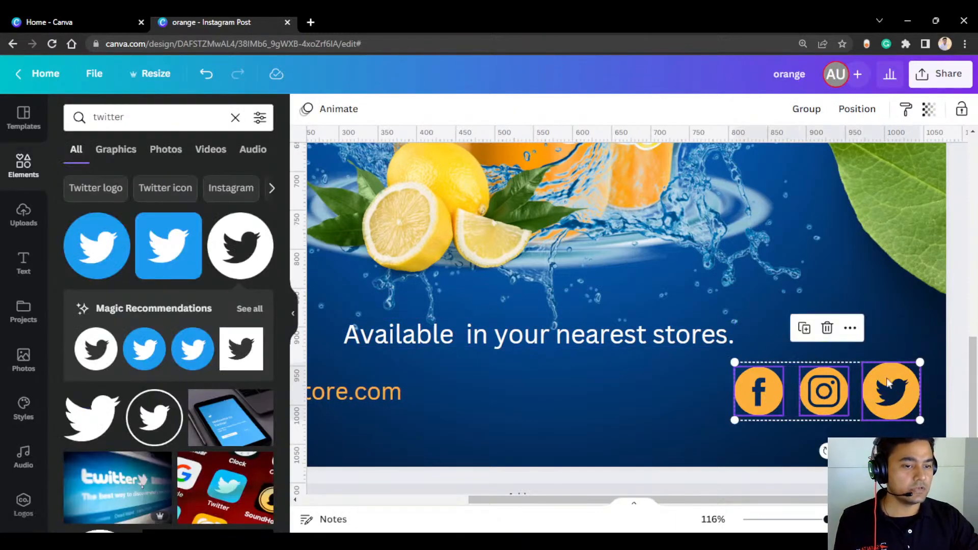
pyautogui.click(902, 343)
pyautogui.click(662, 437)
pyautogui.moveTo(828, 399); pyautogui.dragTo(763, 400)
pyautogui.click(895, 402)
pyautogui.moveTo(905, 400)
pyautogui.mouseDown()
pyautogui.moveTo(773, 403)
pyautogui.moveTo(897, 398)
pyautogui.mouseUp()
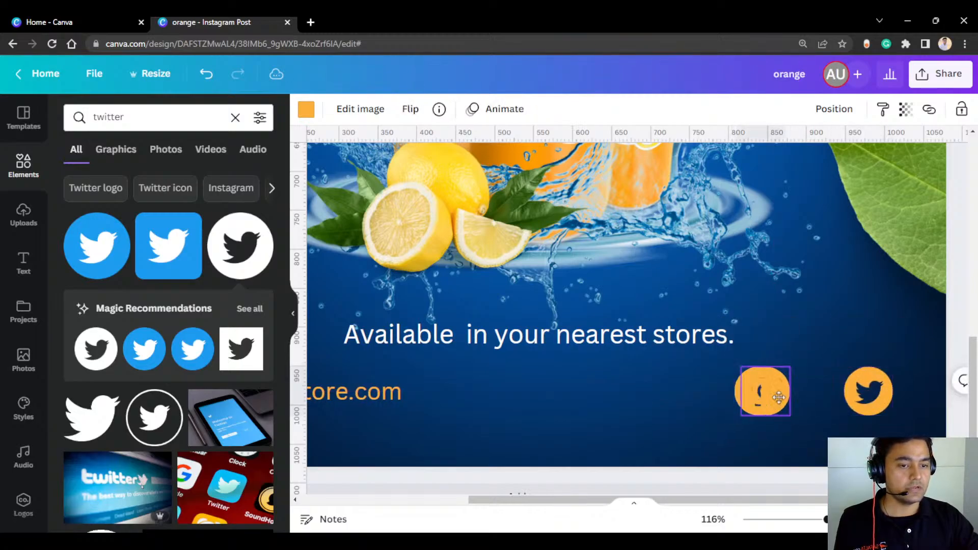
pyautogui.moveTo(765, 400); pyautogui.dragTo(867, 403)
# Step: Align the three social icons by their middles and space them evenly horizontally
pyautogui.keyDown('shift'); pyautogui.click(821, 402); pyautogui.keyUp('shift')
pyautogui.keyDown('shift'); pyautogui.click(765, 400); pyautogui.keyUp('shift')
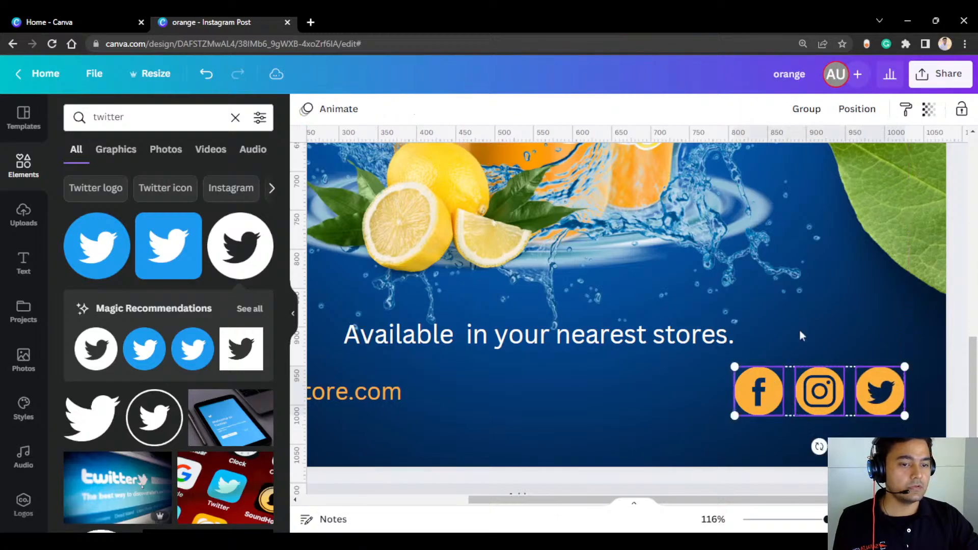
pyautogui.click(862, 117)
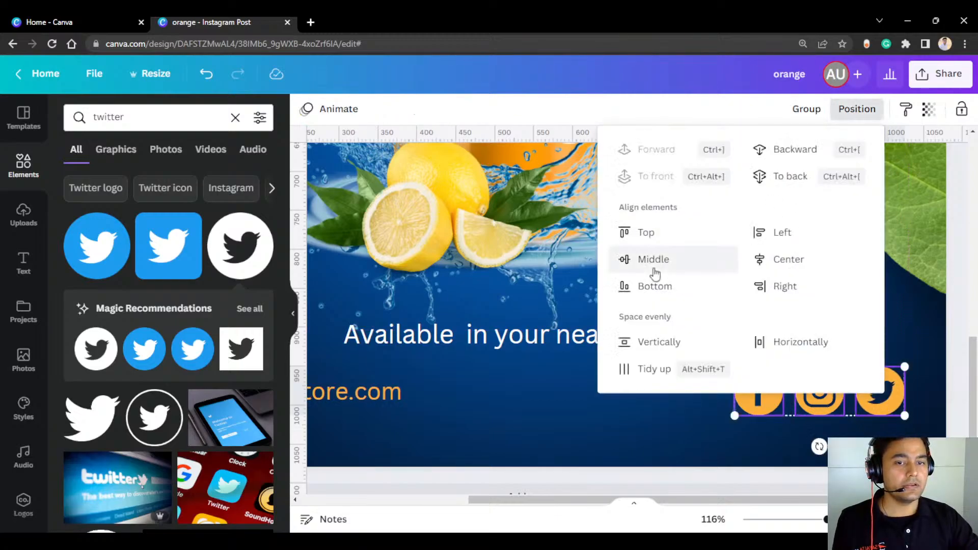
pyautogui.click(656, 261)
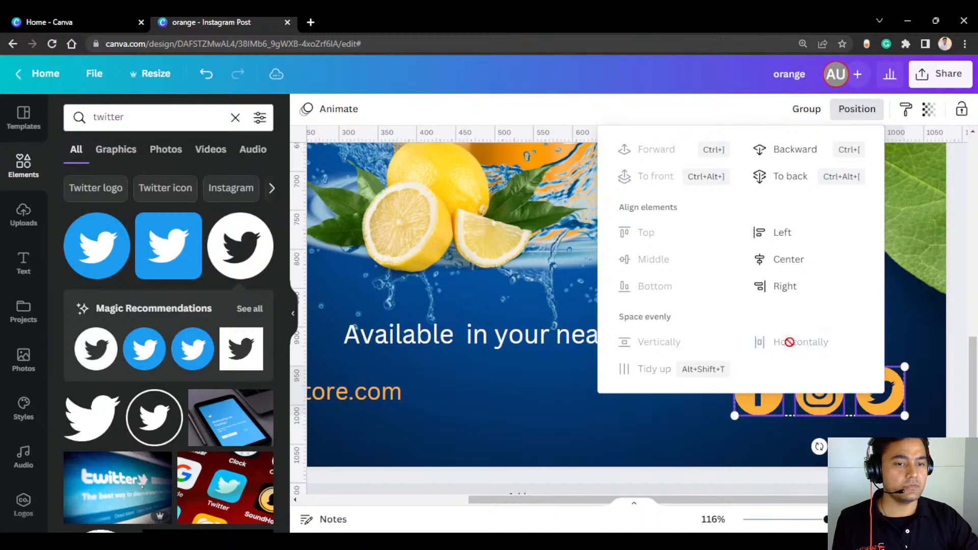
pyautogui.click(676, 450)
# Step: Group the Facebook, Instagram and Twitter icons
pyautogui.scroll(-5, 700, 434)
pyautogui.click(815, 412)
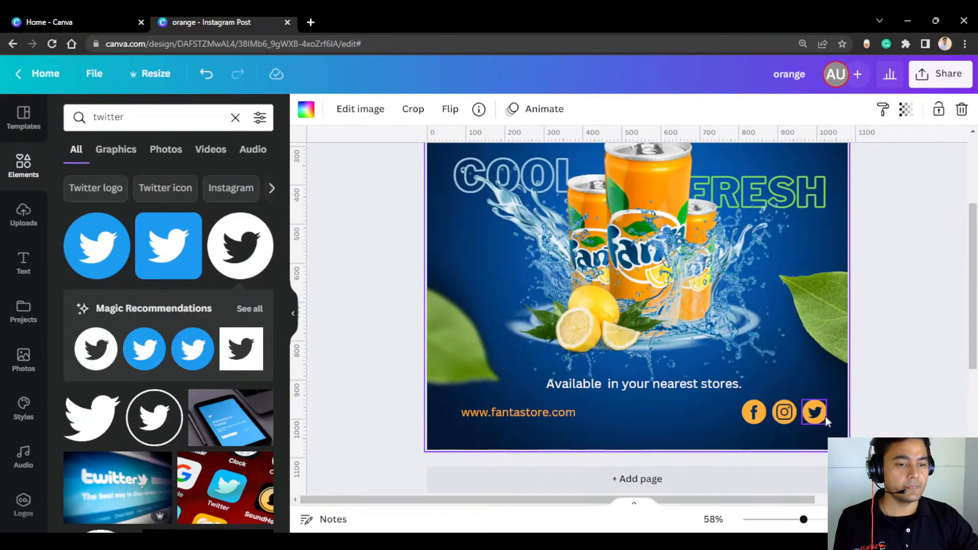
pyautogui.keyDown('shift'); pyautogui.click(784, 412); pyautogui.keyUp('shift')
pyautogui.keyDown('shift'); pyautogui.click(754, 412); pyautogui.keyUp('shift')
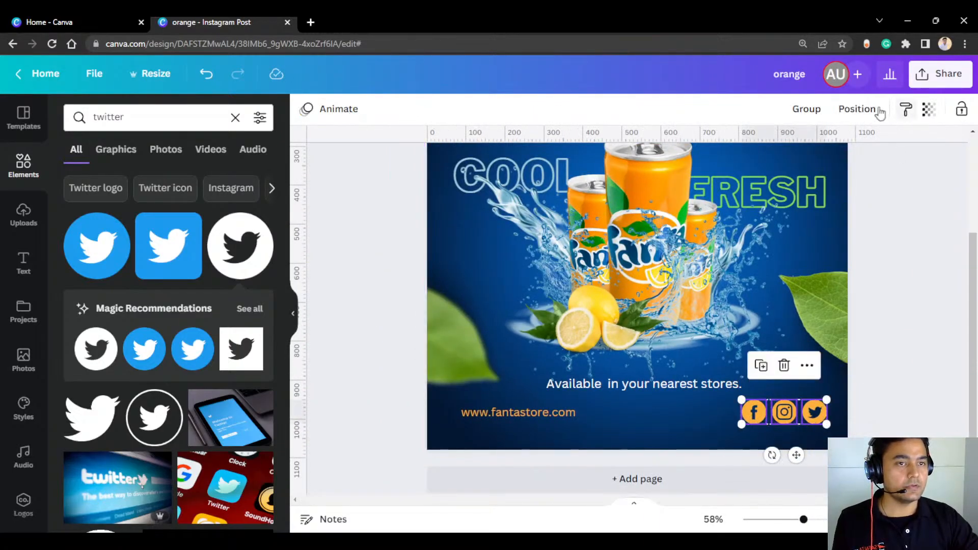
pyautogui.click(811, 114)
# Step: Scale the social icon group down slightly and shift it toward the post's right edge, level with the website line
pyautogui.moveTo(826, 424); pyautogui.dragTo(786, 411)
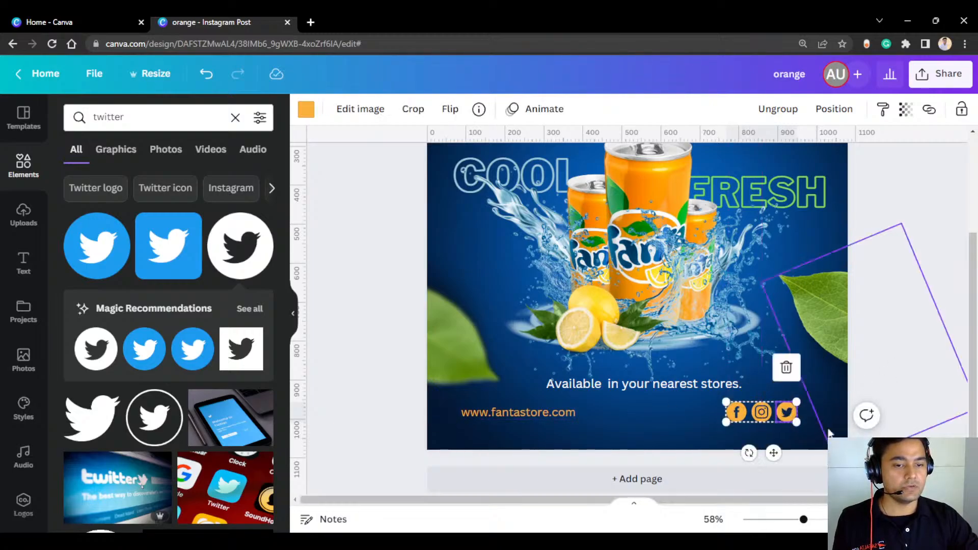
pyautogui.moveTo(784, 411); pyautogui.dragTo(794, 411)
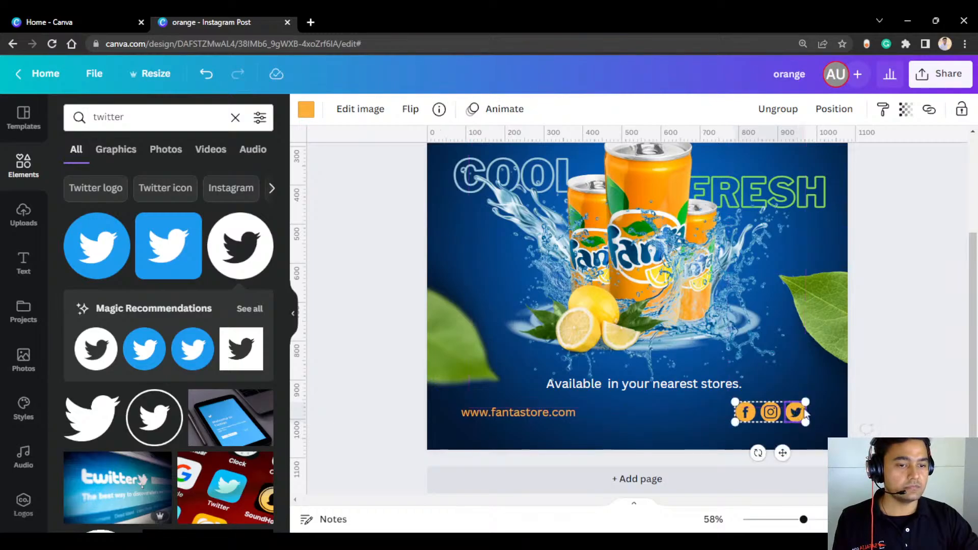
pyautogui.click(907, 385)
pyautogui.scroll(-4, 907, 385)
pyautogui.scroll(3, 907, 386)
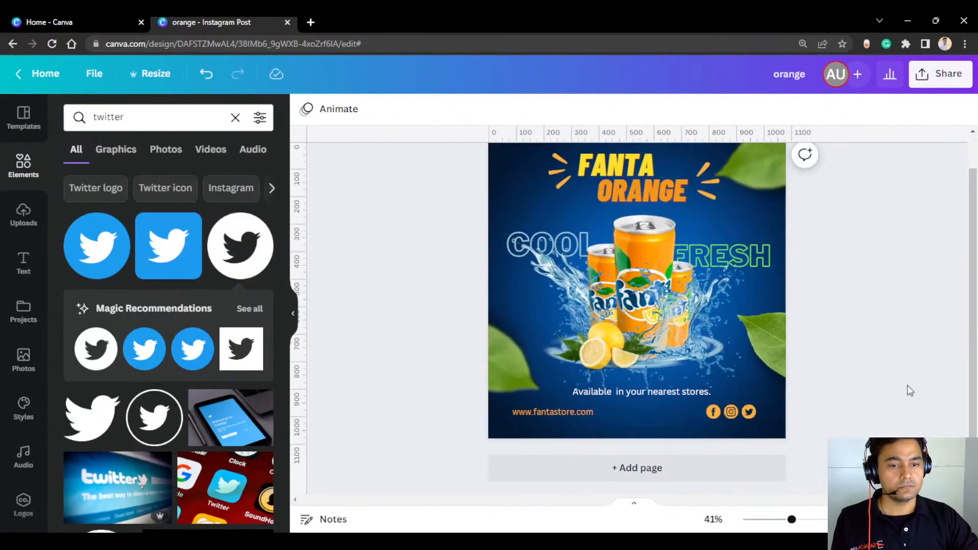
# Step: Set the website line's font size to 24
pyautogui.doubleClick(586, 411)
pyautogui.click(483, 109)
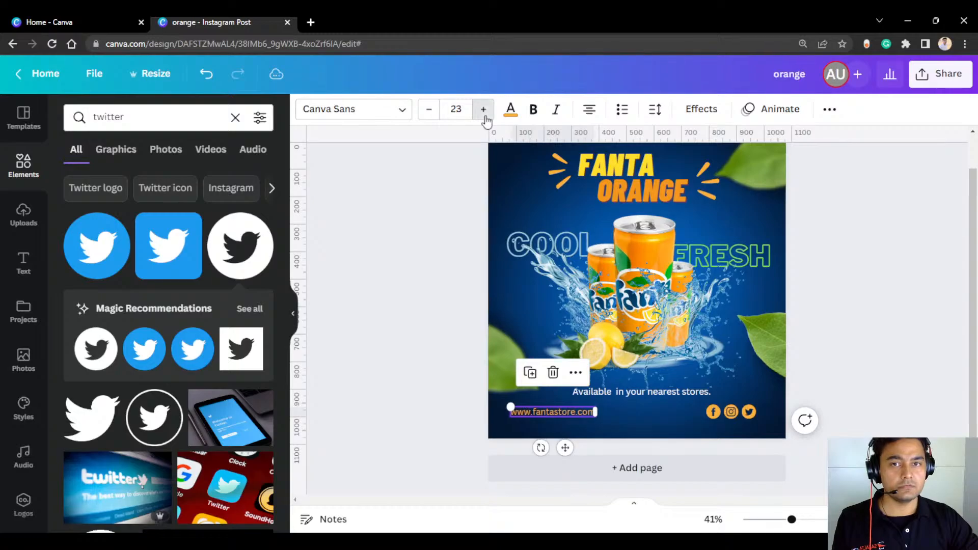
pyautogui.click(483, 109)
pyautogui.click(382, 439)
# Step: Try to align the website line with the social icon group
pyautogui.moveTo(579, 417); pyautogui.dragTo(710, 415)
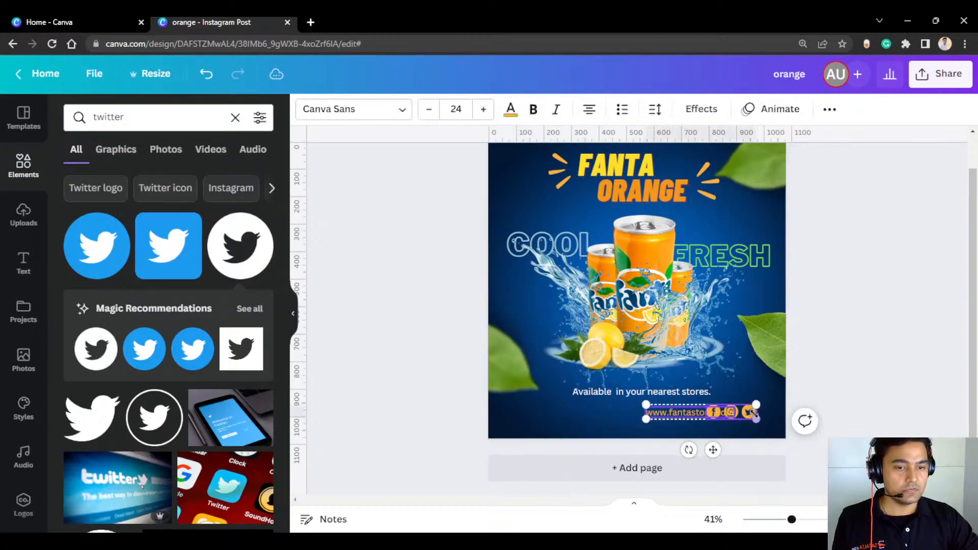
pyautogui.click(830, 110)
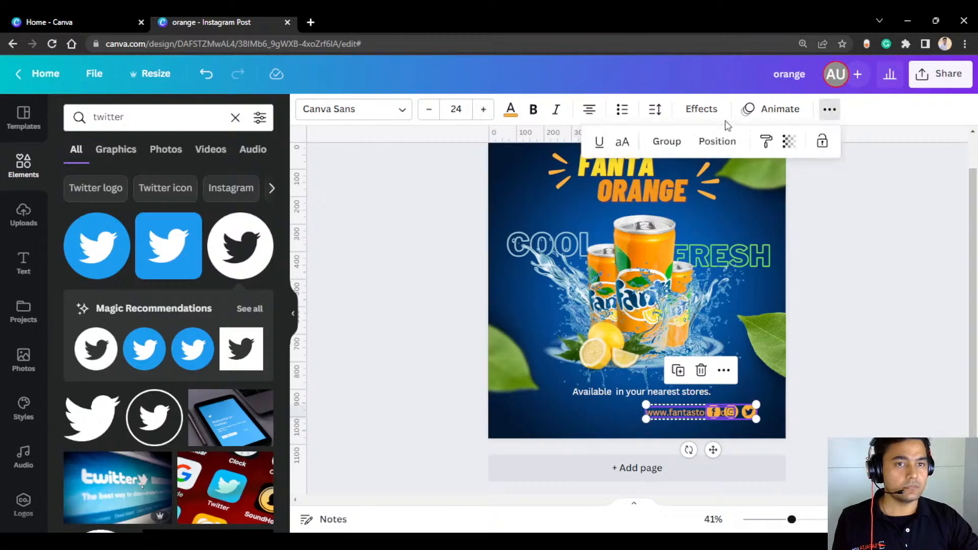
pyautogui.click(715, 141)
pyautogui.click(387, 353)
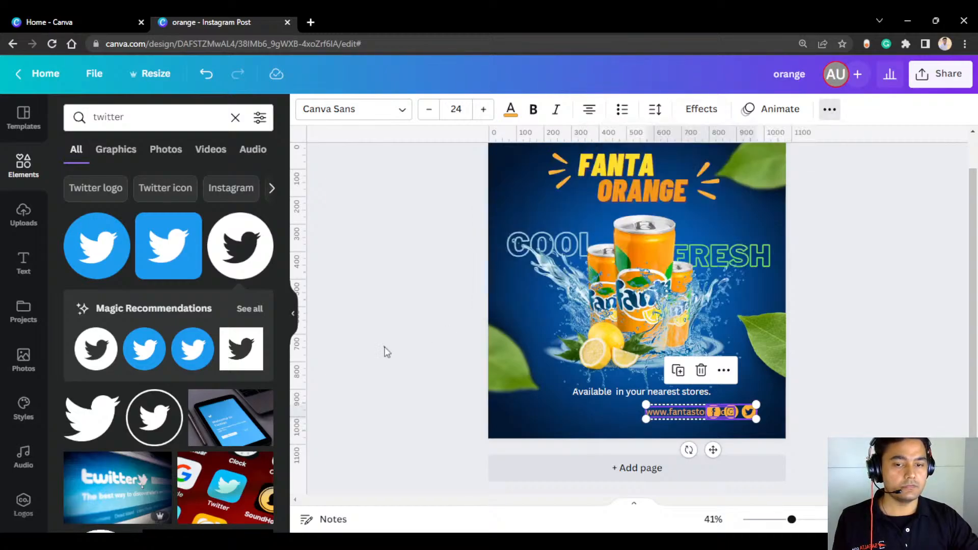
pyautogui.press('Escape')
# Step: Move the website line back to the left part of the post, level with the social icons
pyautogui.click(685, 411)
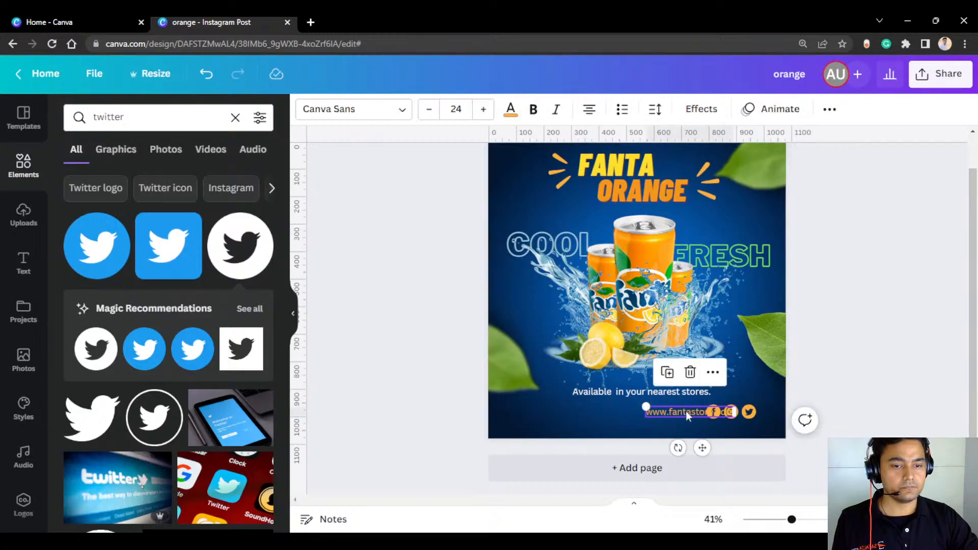
pyautogui.moveTo(686, 411); pyautogui.dragTo(558, 413)
pyautogui.click(438, 366)
pyautogui.scroll(1, 438, 365)
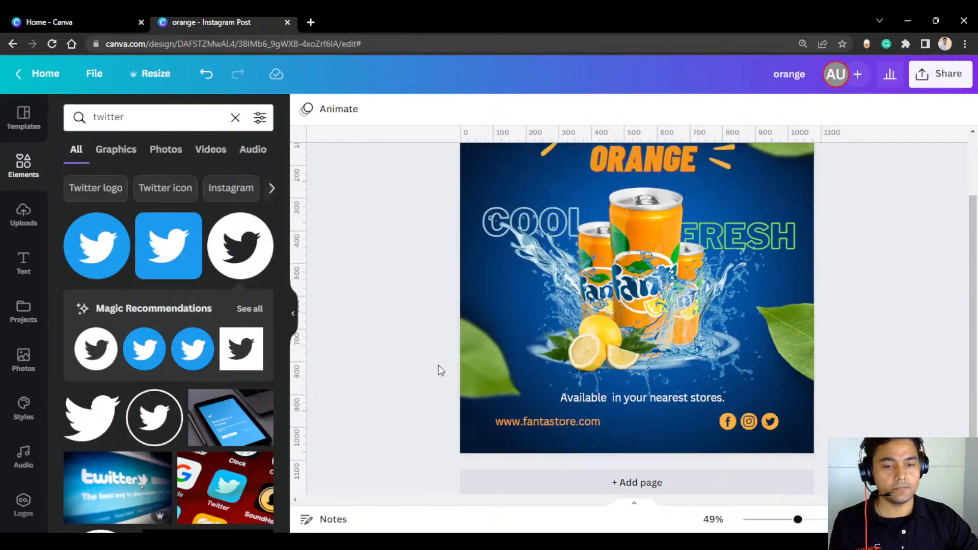
pyautogui.scroll(-1, 438, 365)
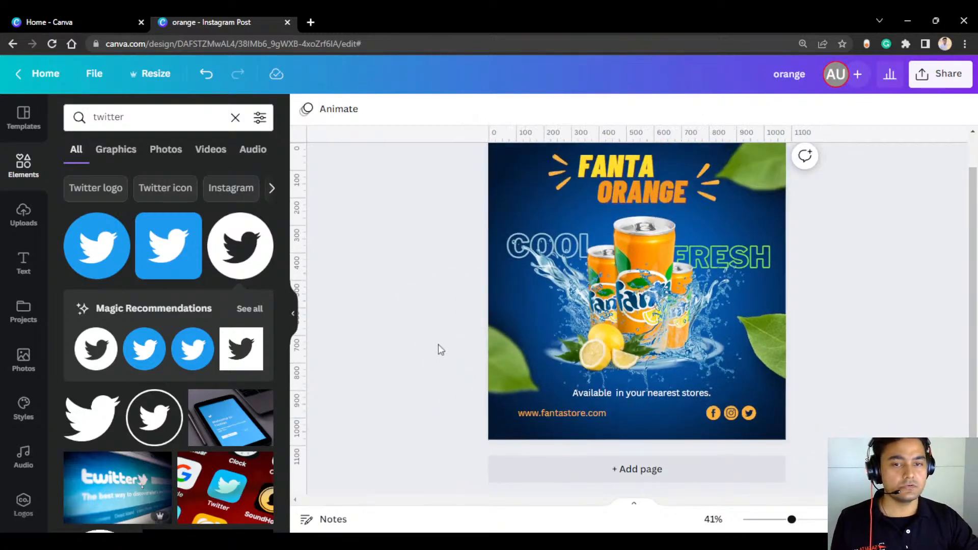
pyautogui.scroll(-1, 439, 326)
pyautogui.moveTo(442, 299); pyautogui.dragTo(415, 362)
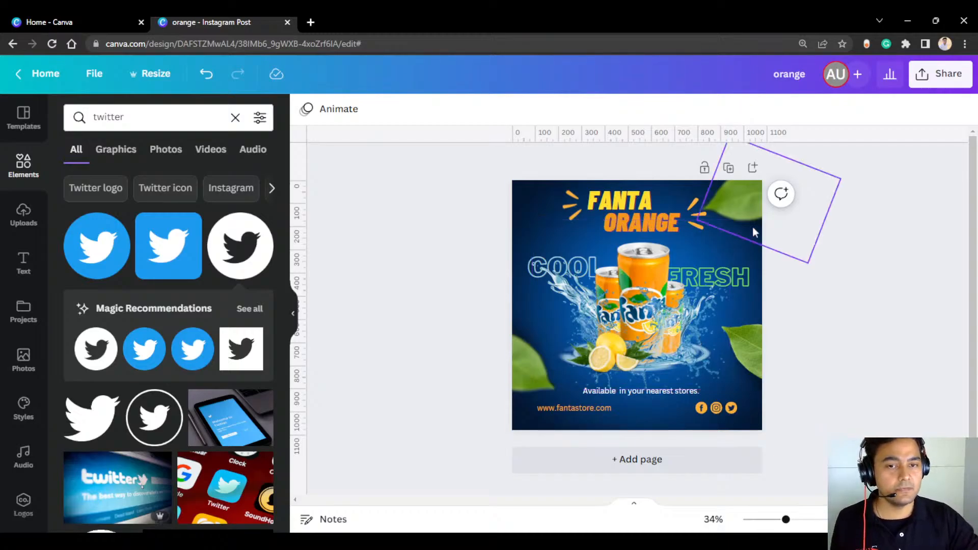
# Step: Browse the Lines & Shapes collection and search the elements library for "line pattern"
pyautogui.click(235, 120)
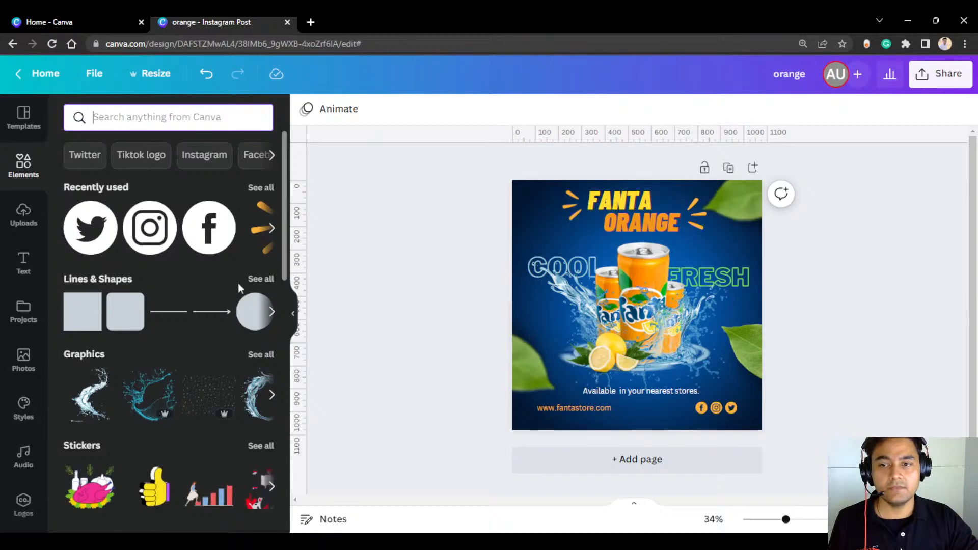
pyautogui.click(254, 280)
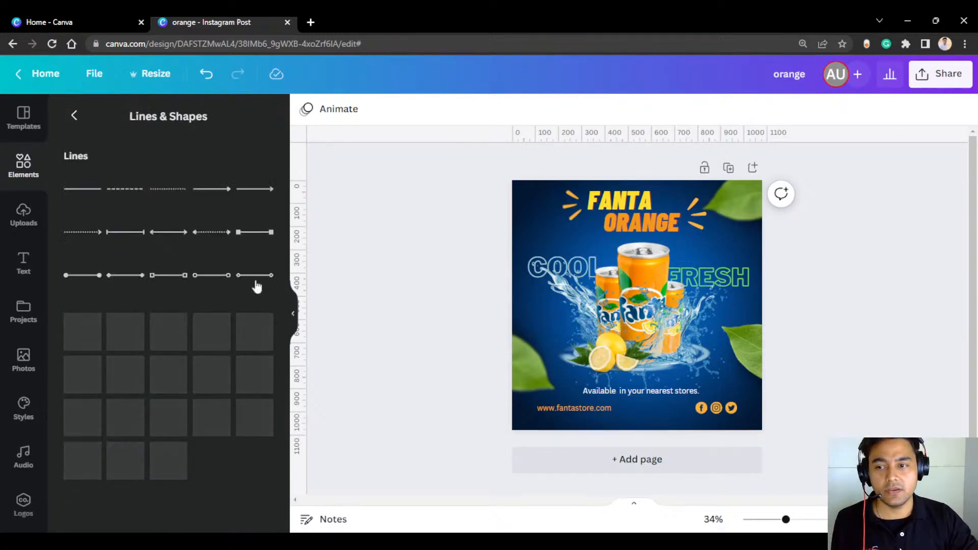
pyautogui.scroll(-4, 257, 284)
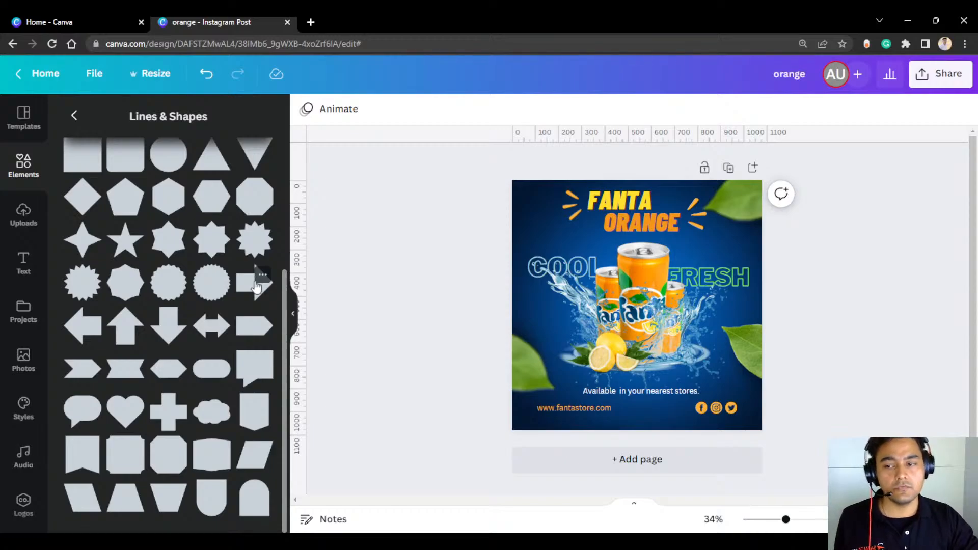
pyautogui.scroll(4, 179, 312)
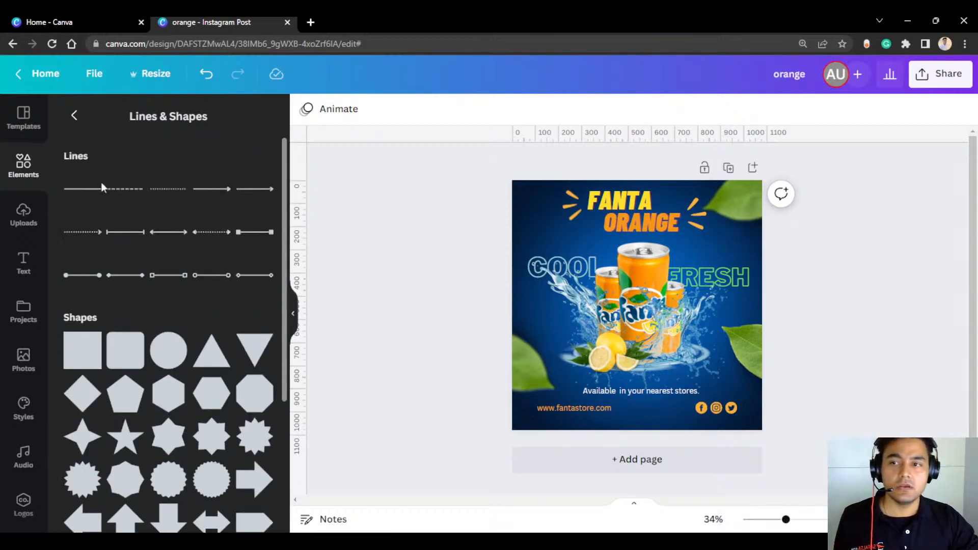
pyautogui.click(74, 116)
pyautogui.click(151, 118)
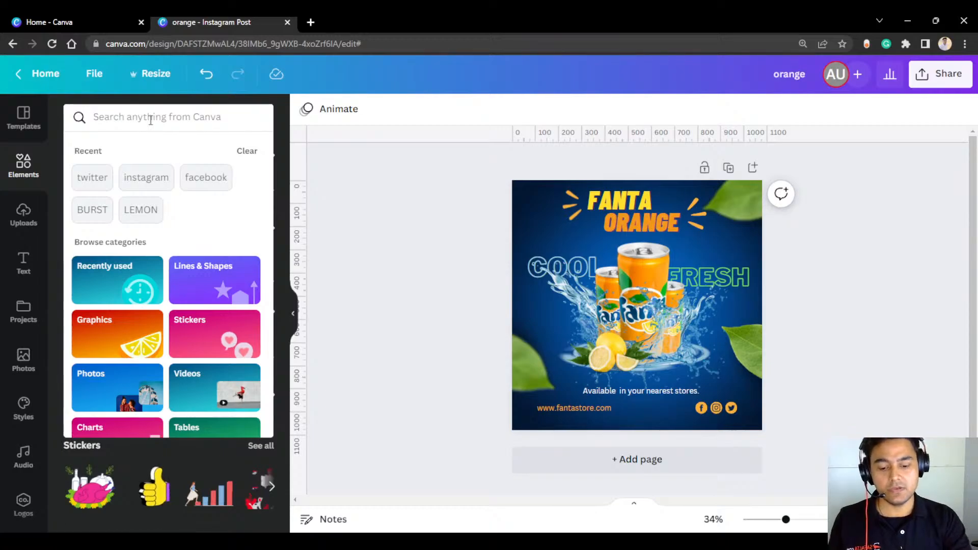
pyautogui.write('line pat')
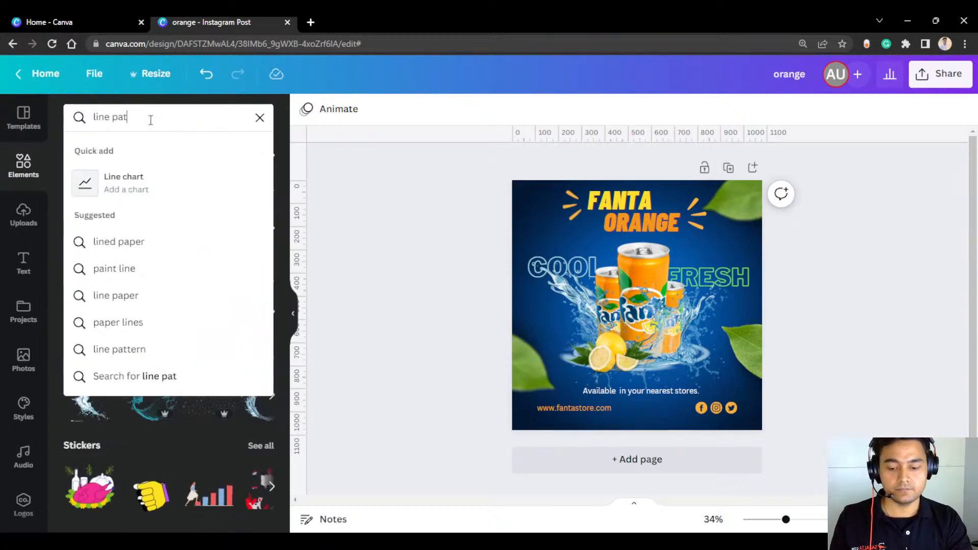
pyautogui.write('er')
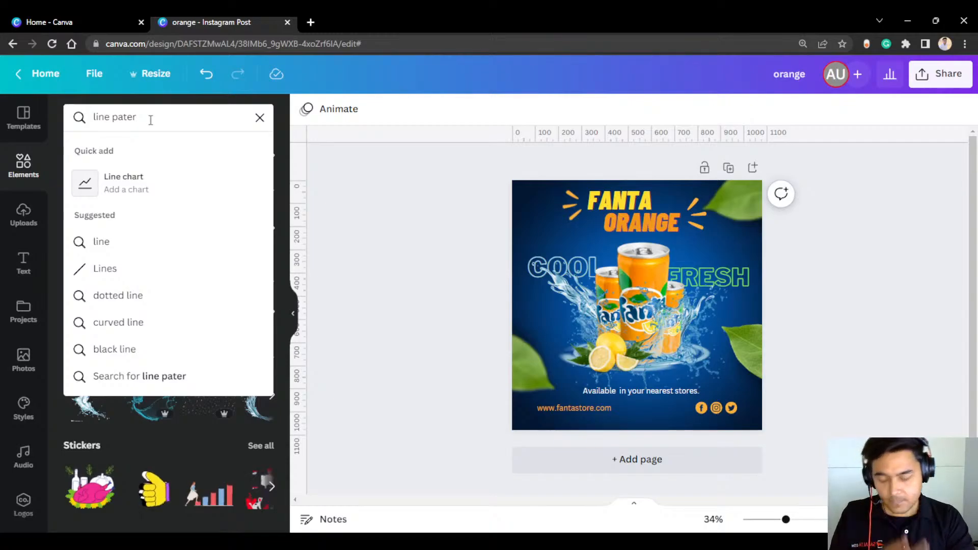
pyautogui.press('BackSpace')
pyautogui.press('BackSpace')
pyautogui.write('t')
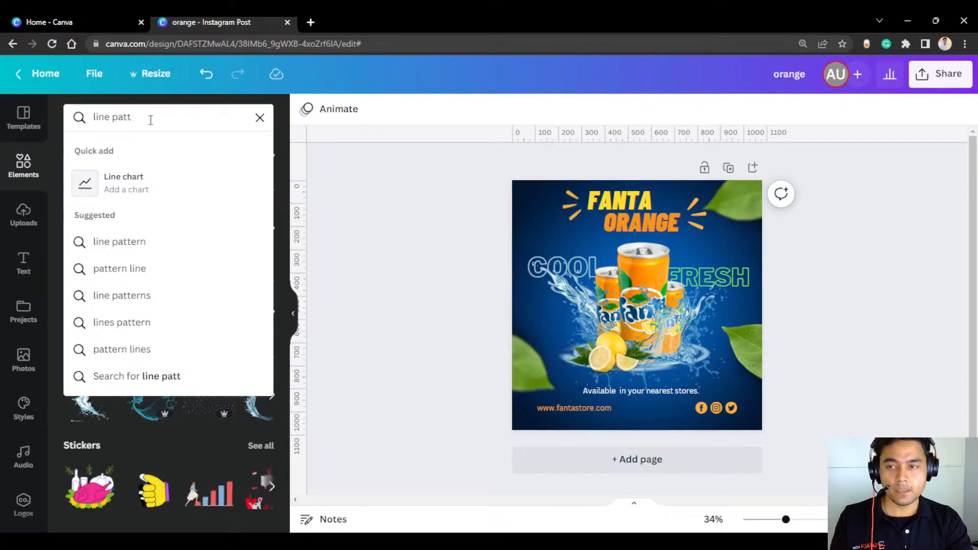
pyautogui.write('ern')
pyautogui.press('Return')
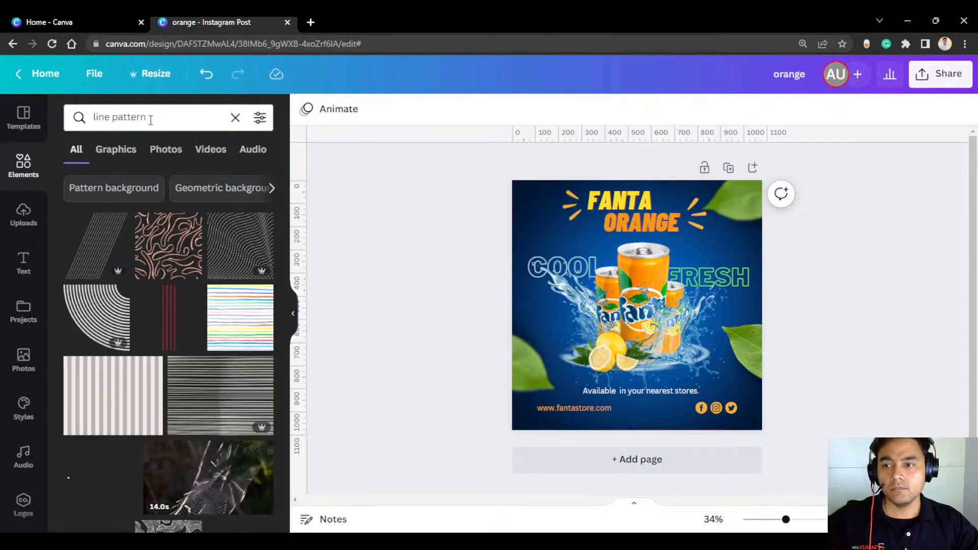
# Step: Try the wavy-lines graphic beside the FANTA title and remove it from the post
pyautogui.scroll(-4, 176, 315)
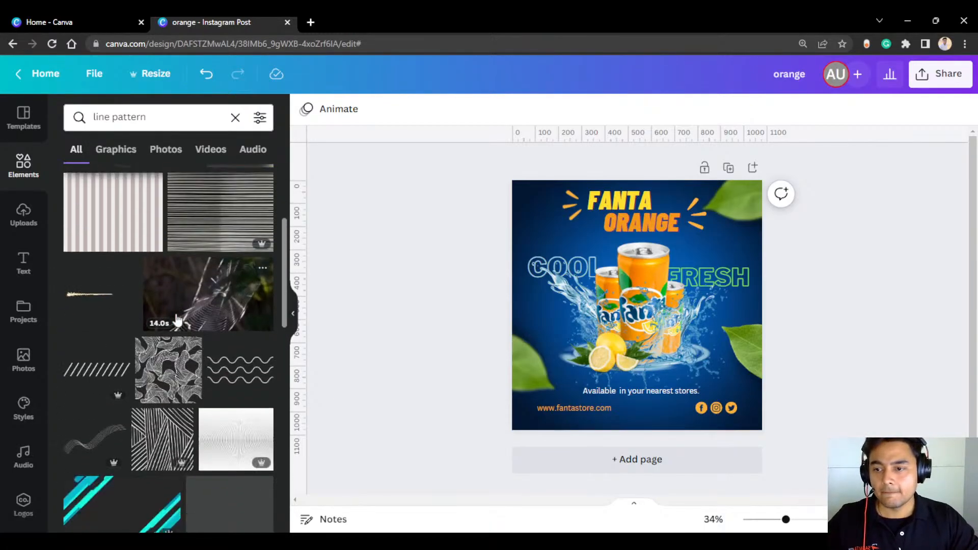
pyautogui.click(250, 389)
pyautogui.moveTo(661, 305)
pyautogui.mouseDown()
pyautogui.moveTo(564, 217)
pyautogui.moveTo(561, 233)
pyautogui.mouseUp()
pyautogui.press('Delete')
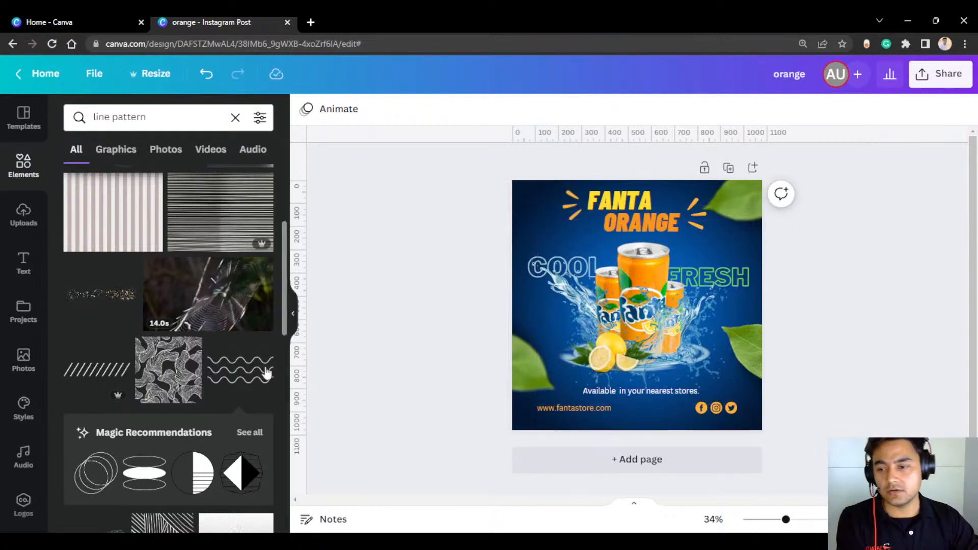
# Step: Try the diagonal dashed-lines pattern at a larger size over the cans and remove it from the post
pyautogui.scroll(-5, 266, 373)
pyautogui.scroll(-6, 228, 381)
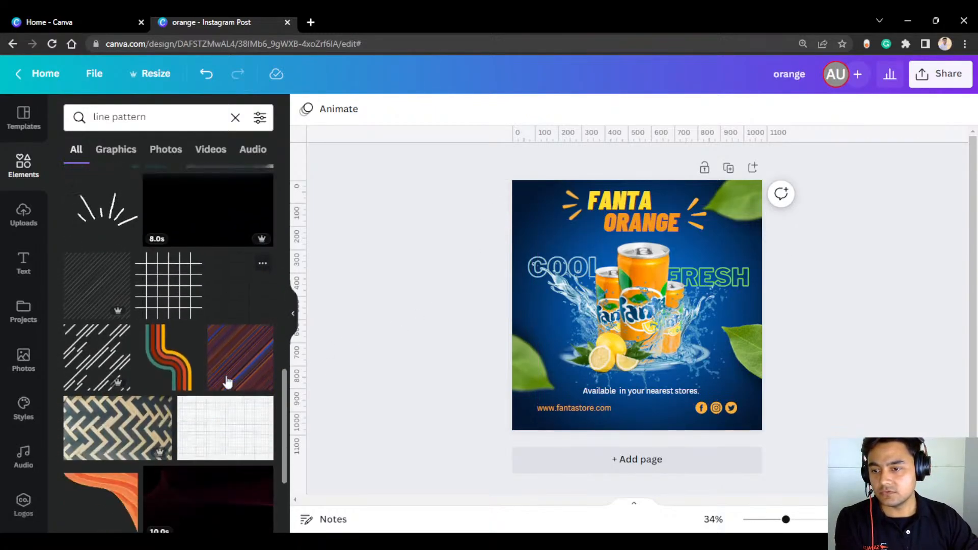
pyautogui.click(98, 299)
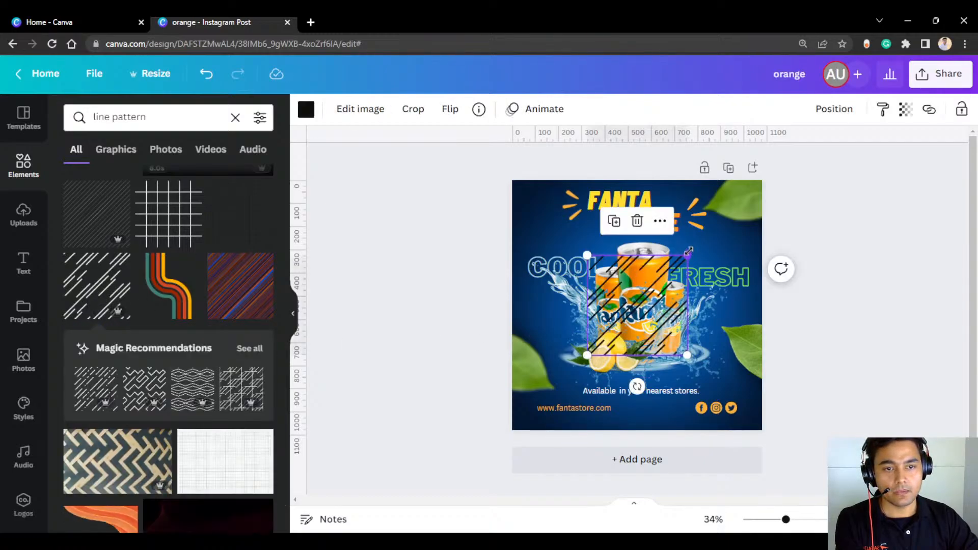
pyautogui.moveTo(689, 251); pyautogui.dragTo(729, 212)
pyautogui.press('Delete')
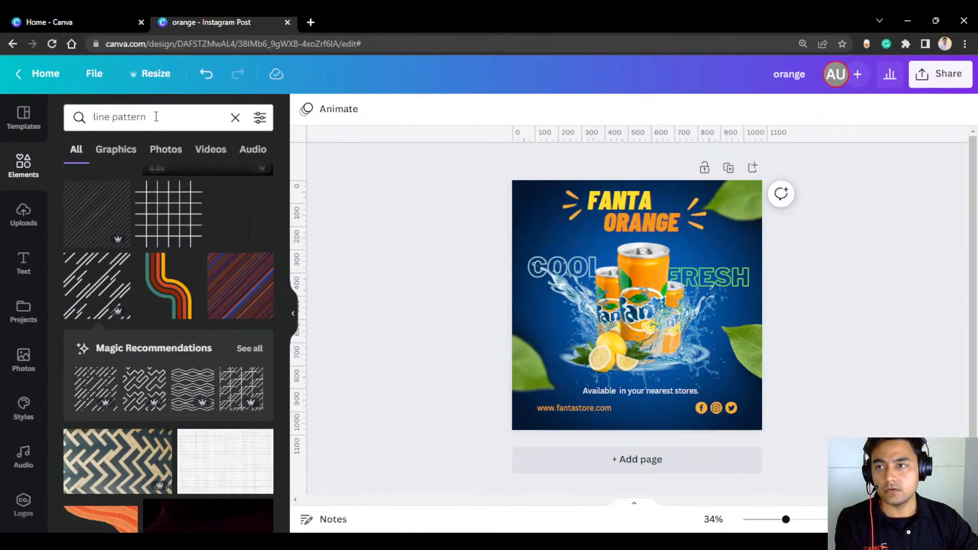
# Step: Search for "dots", add the rectangular dot grid and place it partly off the post's upper-left corner
pyautogui.click(156, 116)
pyautogui.write('dots')
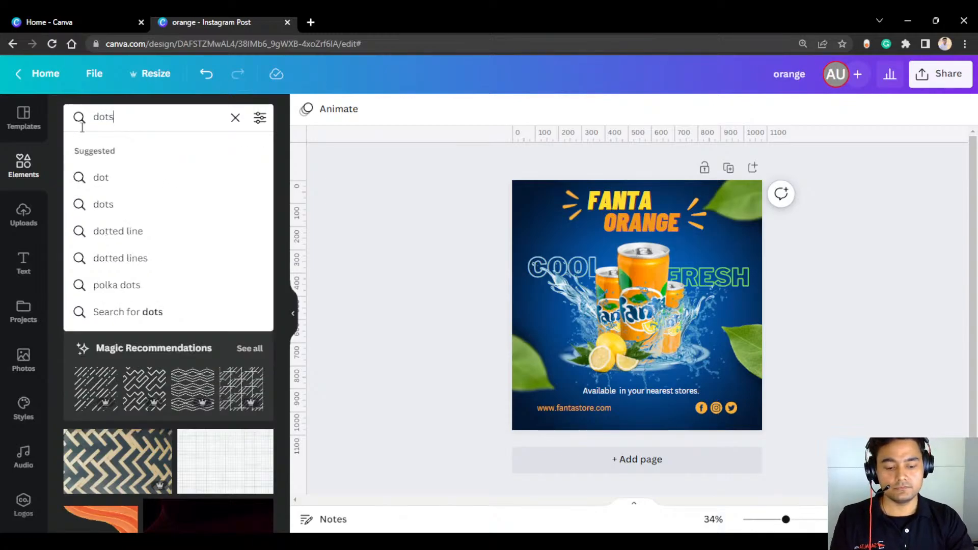
pyautogui.press('Return')
pyautogui.click(88, 245)
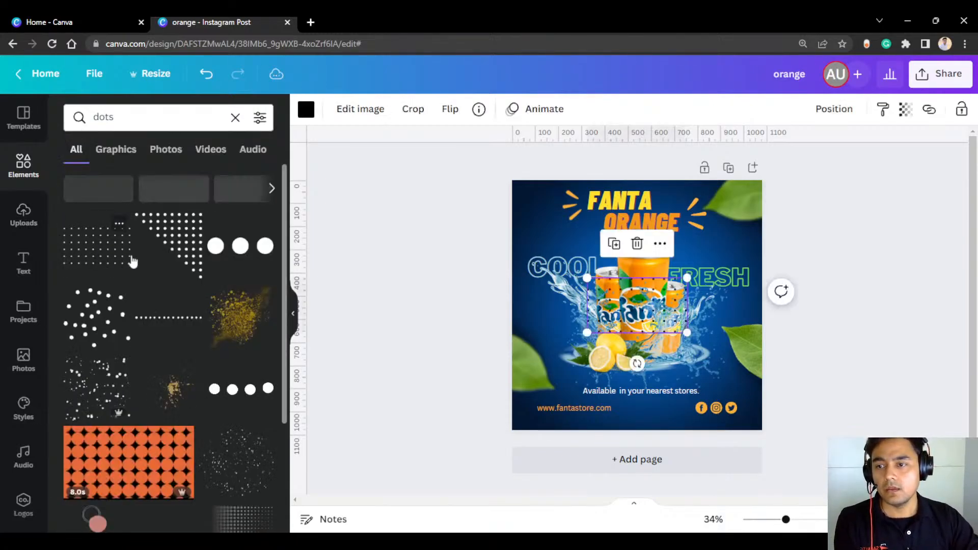
pyautogui.moveTo(626, 295); pyautogui.dragTo(516, 209)
# Step: Recolor the dot grid in the upper-left corner white
pyautogui.click(306, 110)
pyautogui.click(114, 213)
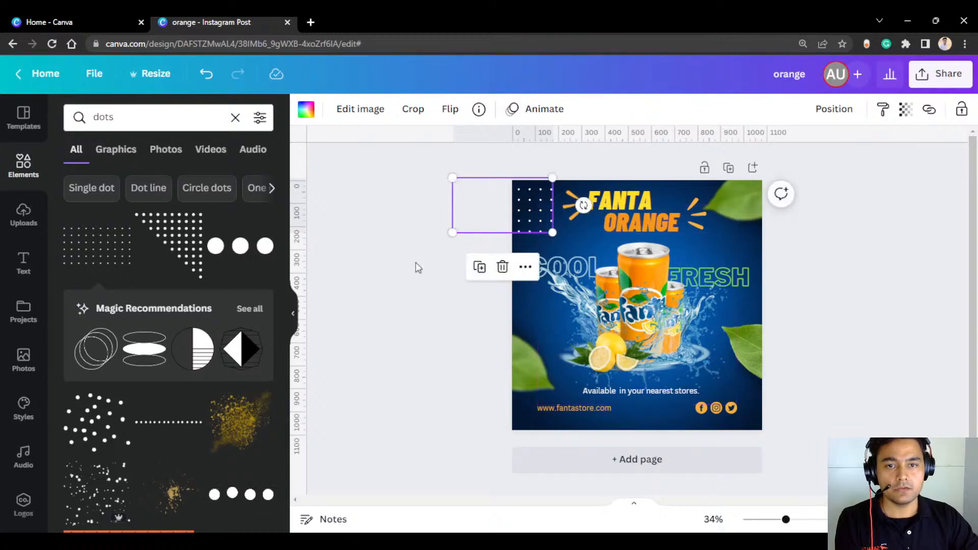
pyautogui.click(456, 319)
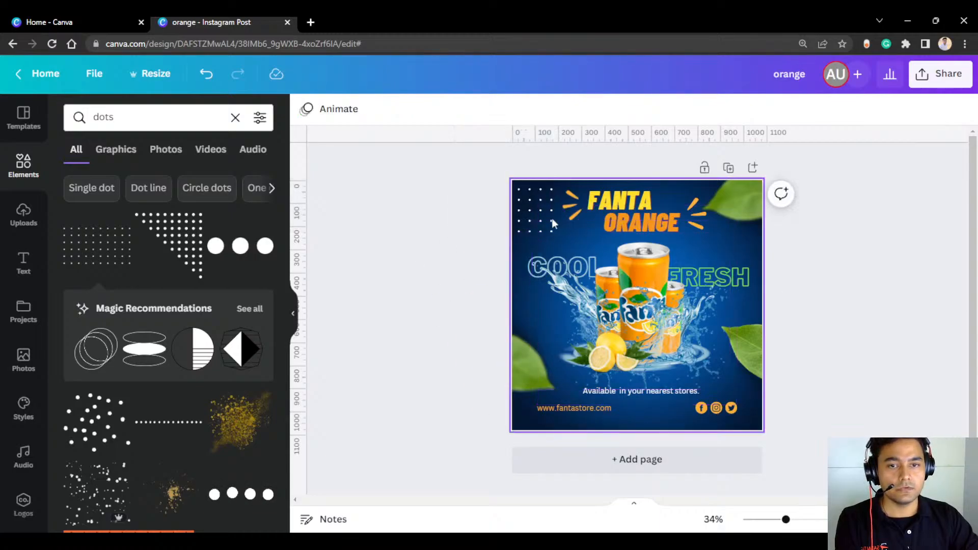
# Step: Duplicate the dot grid, rotate the copy a quarter turn and place it at the bottom edge between the website line and the social icons
pyautogui.click(539, 219)
pyautogui.hotkey('ctrl', 'd')
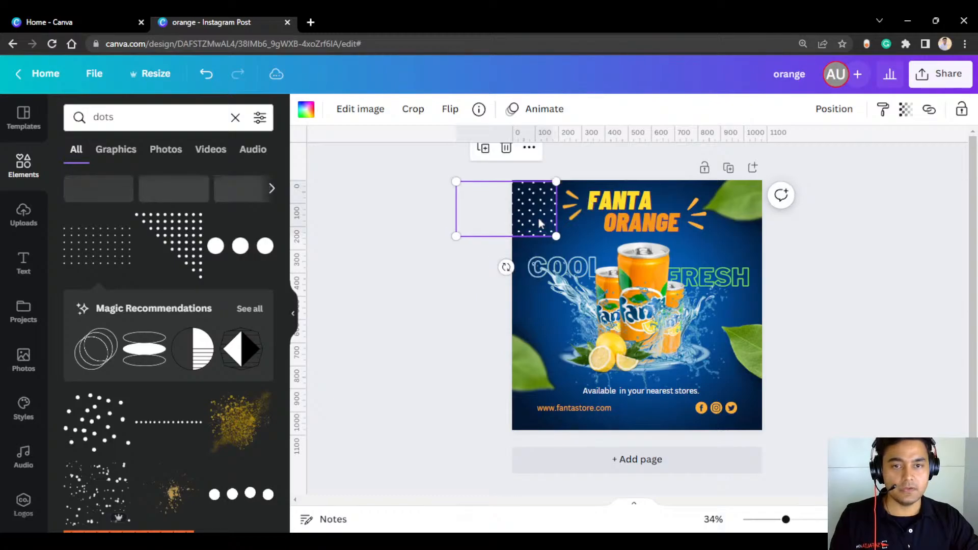
pyautogui.moveTo(540, 221); pyautogui.dragTo(740, 408)
pyautogui.scroll(-1, 677, 424)
pyautogui.moveTo(659, 426); pyautogui.dragTo(635, 415)
pyautogui.click(457, 400)
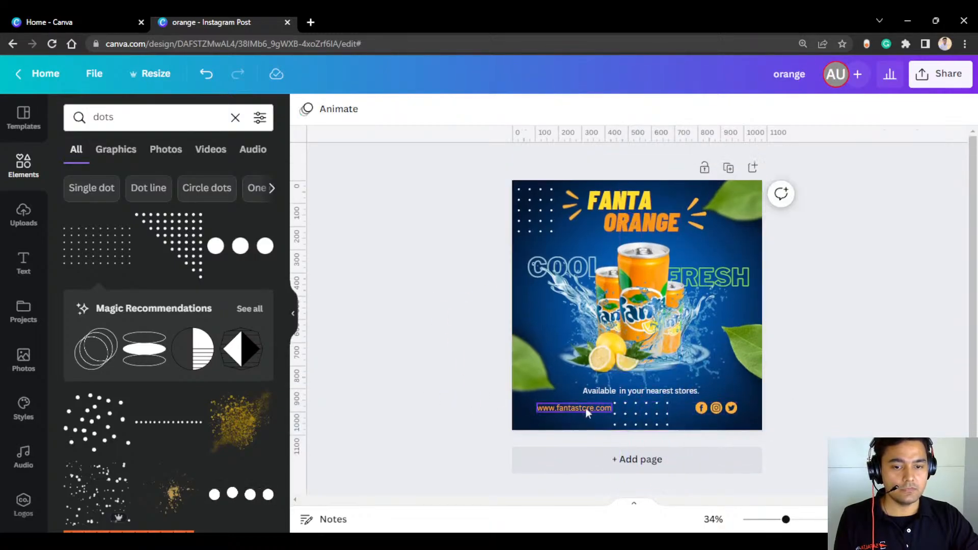
# Step: Shift the website line slightly left, away from the lower dot grid
pyautogui.click(591, 405)
pyautogui.scroll(3, 591, 406)
pyautogui.moveTo(592, 411); pyautogui.dragTo(585, 410)
pyautogui.click(426, 372)
pyautogui.scroll(-3, 426, 372)
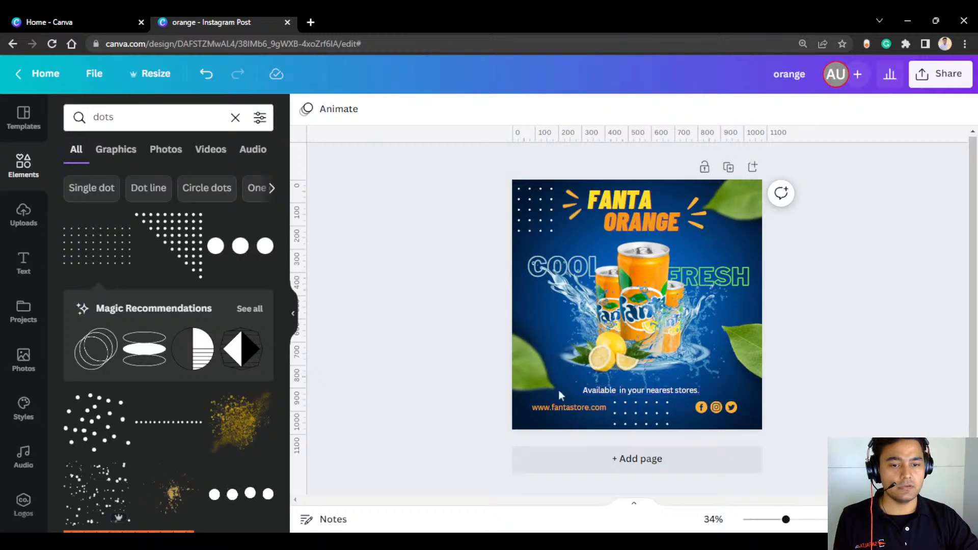
# Step: Fine-tune the vertical position of the lower dot grid between the website line and the social icons
pyautogui.click(649, 426)
pyautogui.click(649, 405)
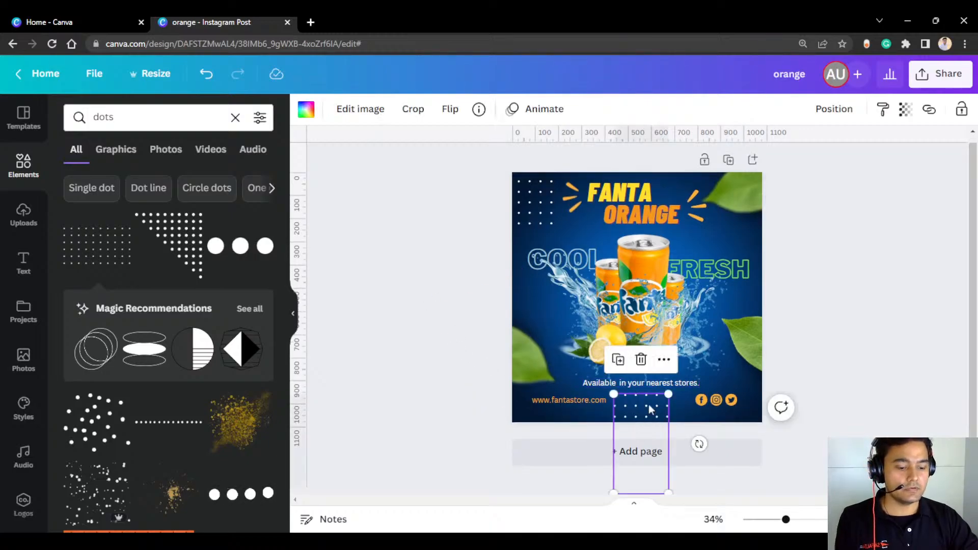
pyautogui.moveTo(649, 405); pyautogui.dragTo(649, 405)
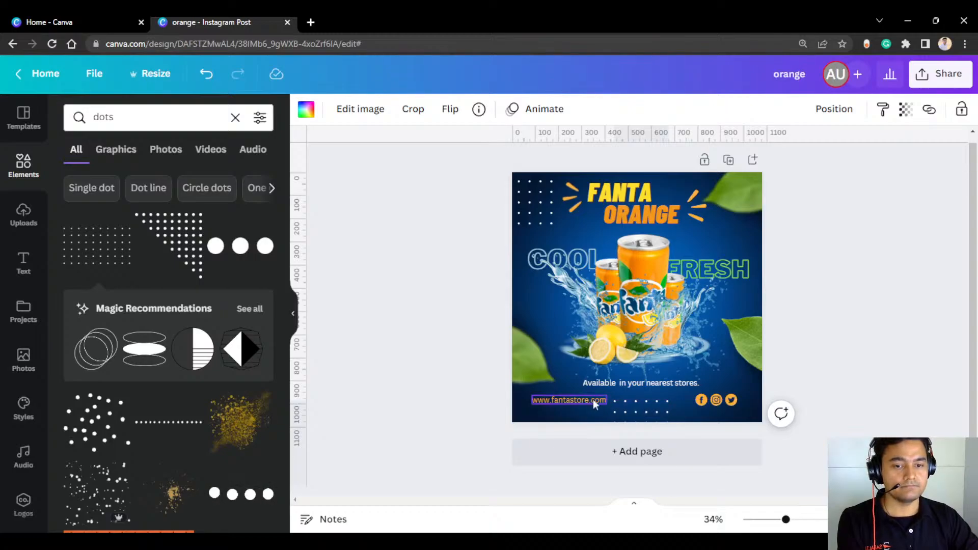
pyautogui.press('Up')
pyautogui.press('Up')
pyautogui.press('Up')
pyautogui.press('Up')
pyautogui.press('Up')
pyautogui.press('Up')
pyautogui.press('Up')
pyautogui.press('Up')
pyautogui.press('Up')
pyautogui.press('Up')
pyautogui.press('Up')
pyautogui.press('Up')
pyautogui.press('Up')
pyautogui.press('Up')
pyautogui.press('Up')
pyautogui.press('Up')
pyautogui.press('Up')
pyautogui.press('Up')
pyautogui.press('Up')
pyautogui.press('Up')
pyautogui.press('Up')
pyautogui.press('Up')
pyautogui.press('Up')
pyautogui.press('Up')
pyautogui.press('Up')
pyautogui.press('Up')
pyautogui.press('Up')
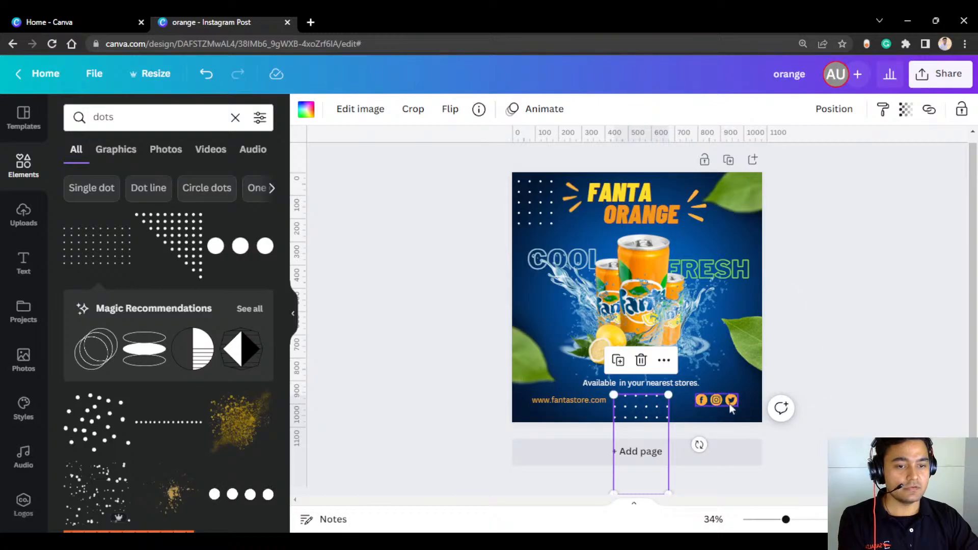
pyautogui.click(853, 305)
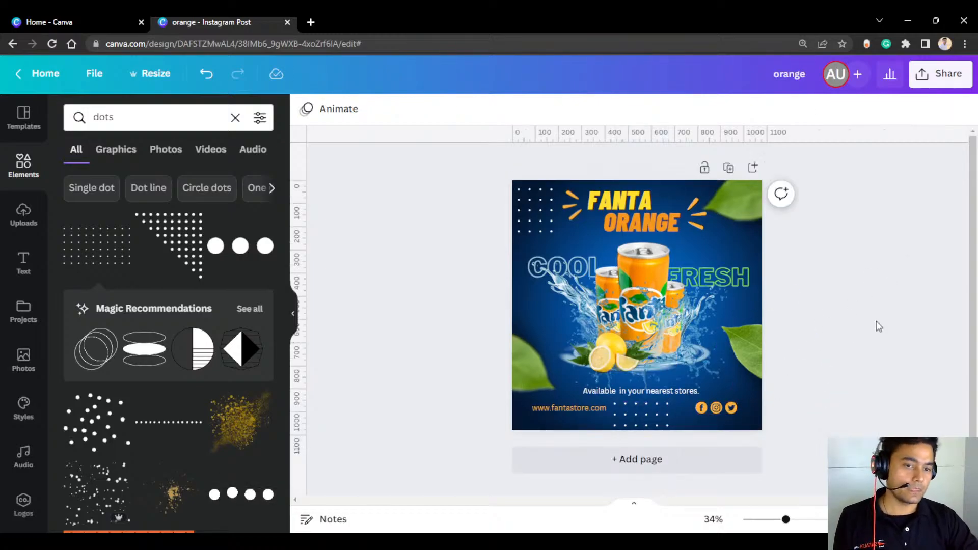
# Step: Clear the "dots" search in the elements library
pyautogui.scroll(-1, 874, 313)
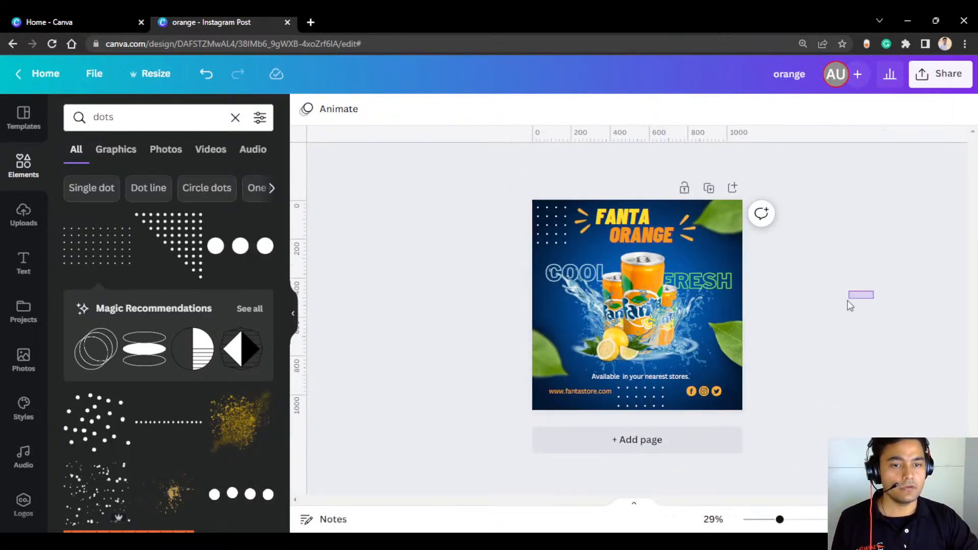
pyautogui.moveTo(848, 301); pyautogui.dragTo(826, 301)
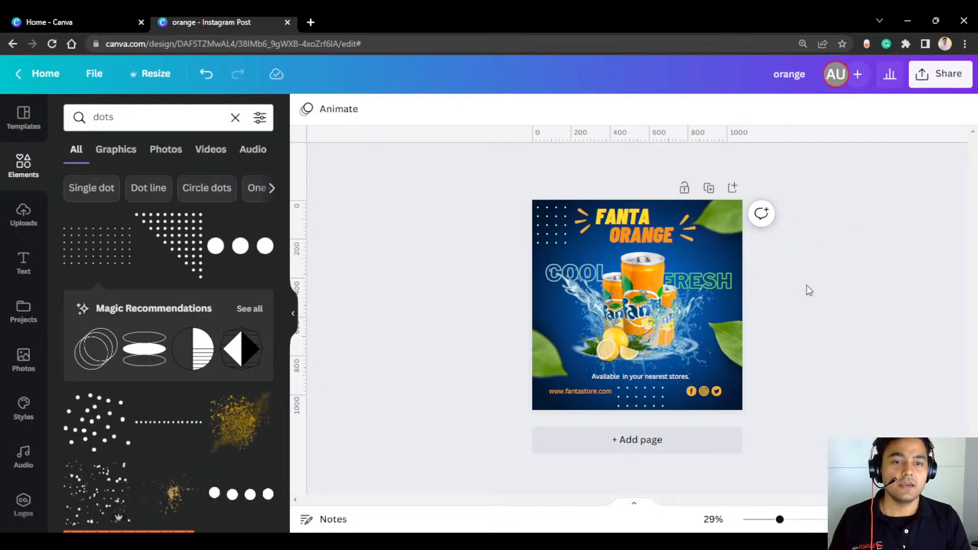
pyautogui.click(236, 118)
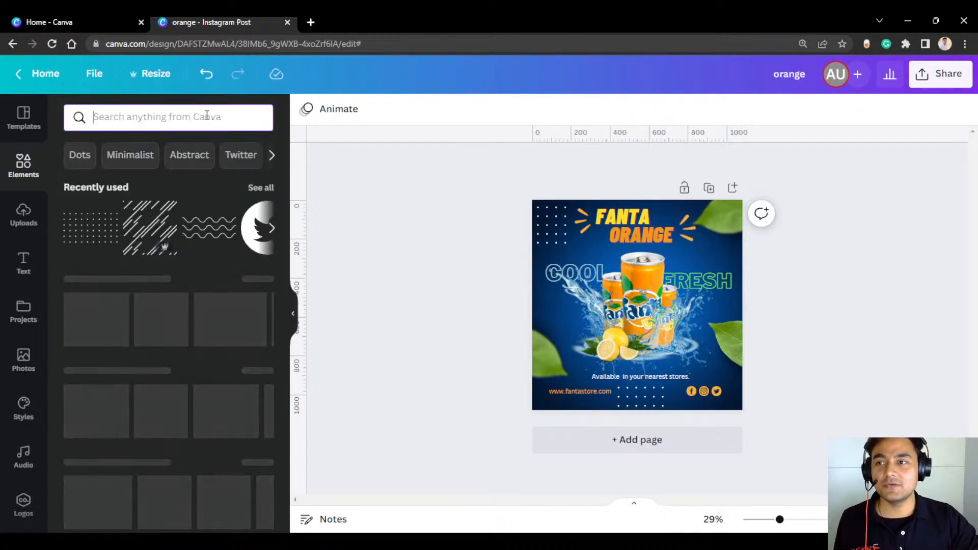
# Step: Search the elements library for "lights" and add the soft white glow graphic to the post
pyautogui.write('l')
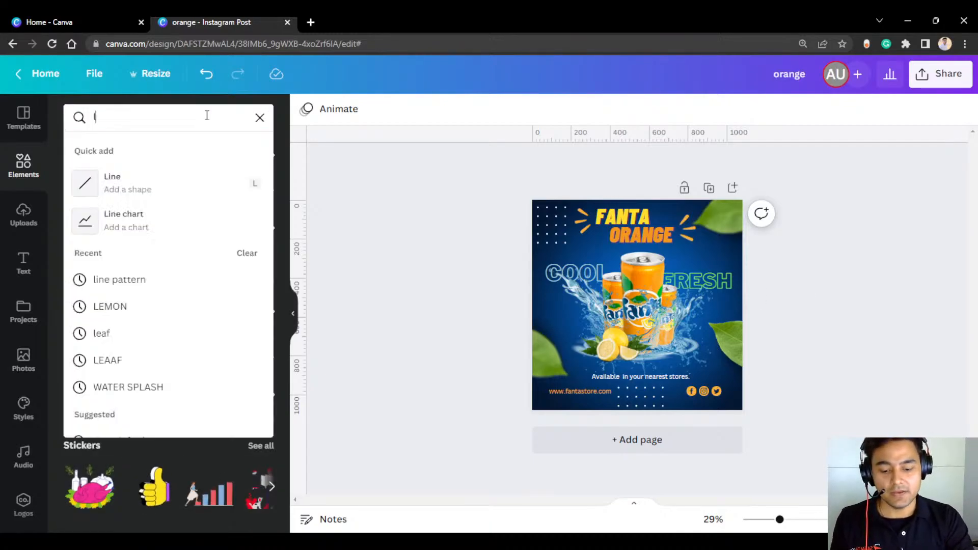
pyautogui.write('ights')
pyautogui.press('Return')
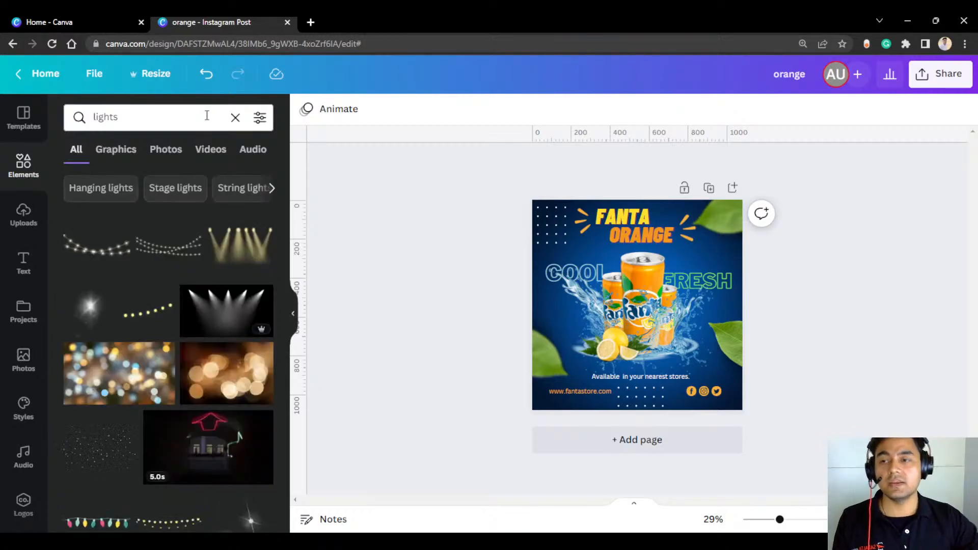
pyautogui.click(101, 317)
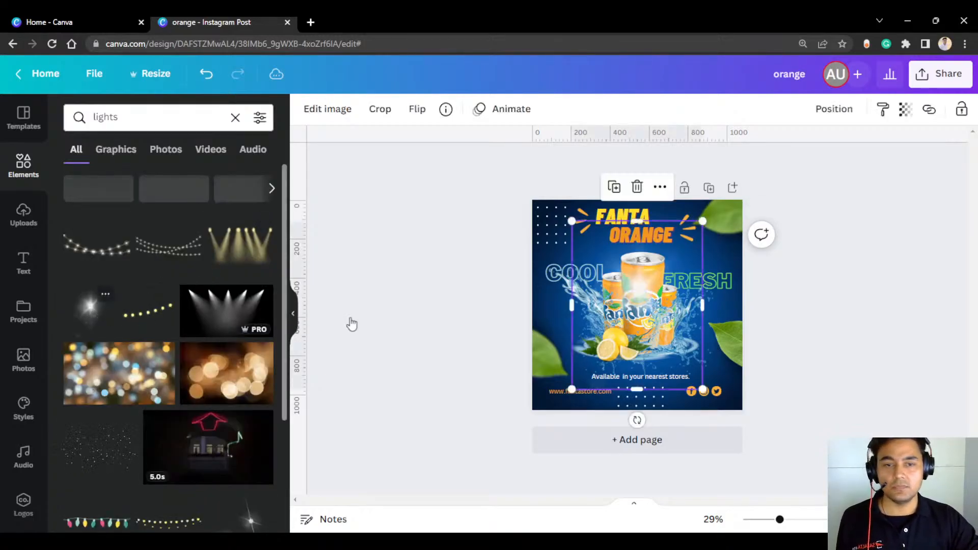
pyautogui.click(647, 294)
pyautogui.moveTo(654, 292); pyautogui.dragTo(630, 272)
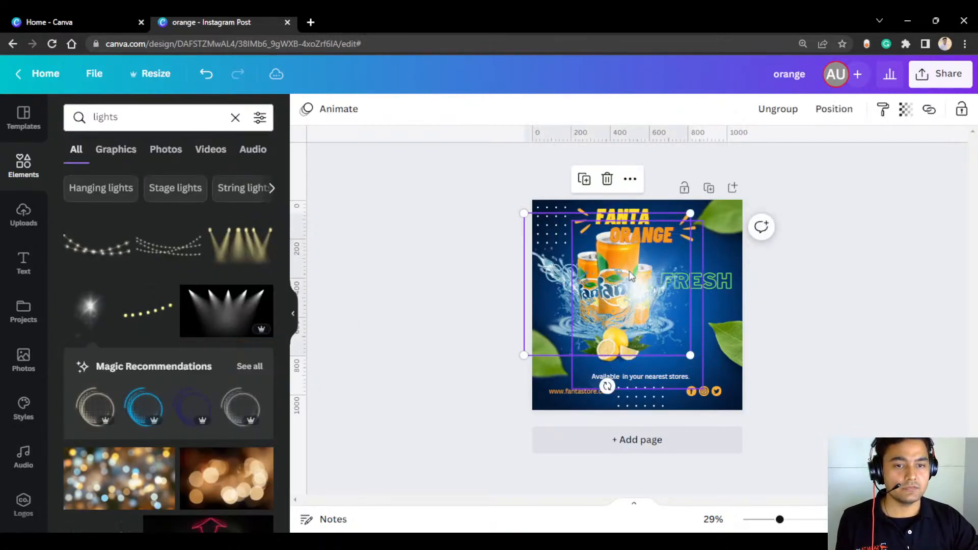
pyautogui.hotkey('ctrl', 'z')
pyautogui.click(764, 281)
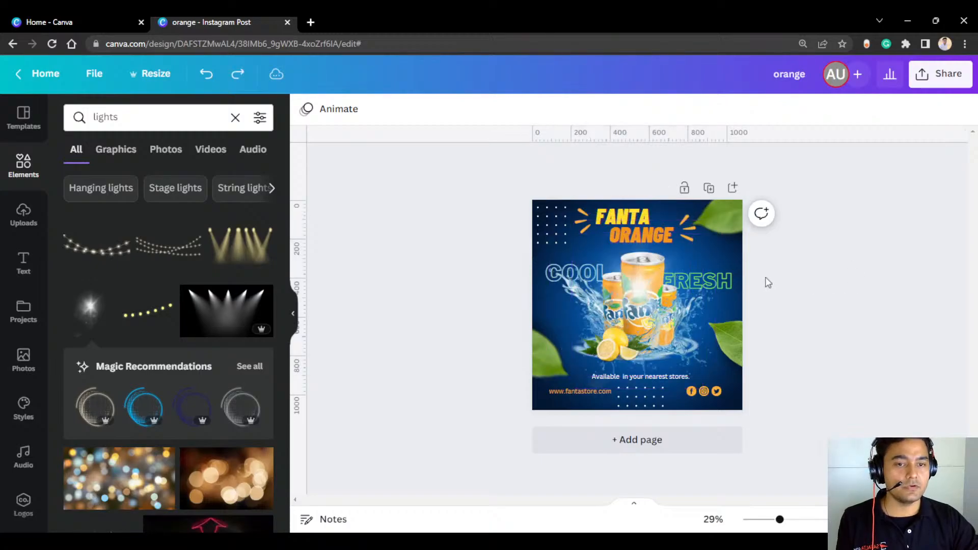
# Step: Shrink the white glow to less than half its size and place it on the left rim of the middle can's top
pyautogui.click(653, 284)
pyautogui.moveTo(654, 284); pyautogui.dragTo(634, 252)
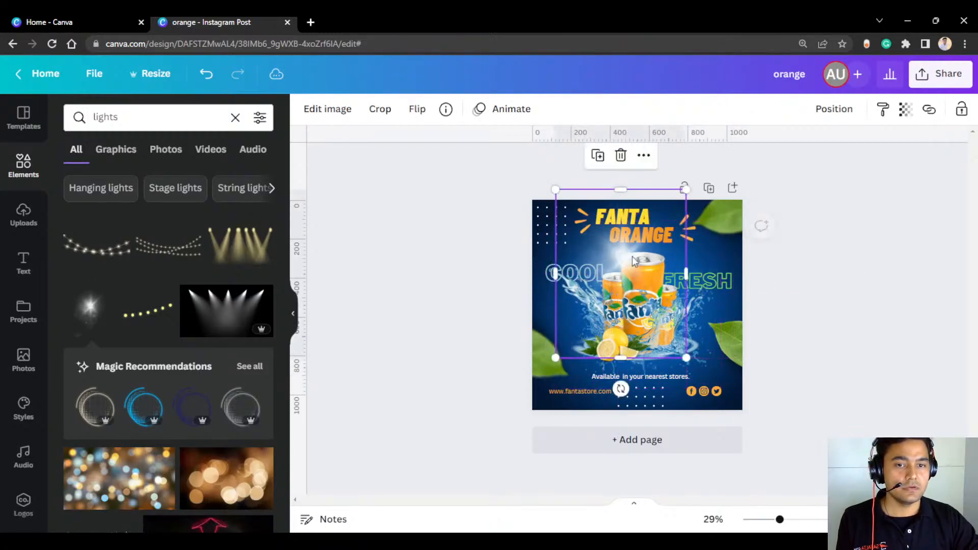
pyautogui.moveTo(683, 196); pyautogui.dragTo(616, 281)
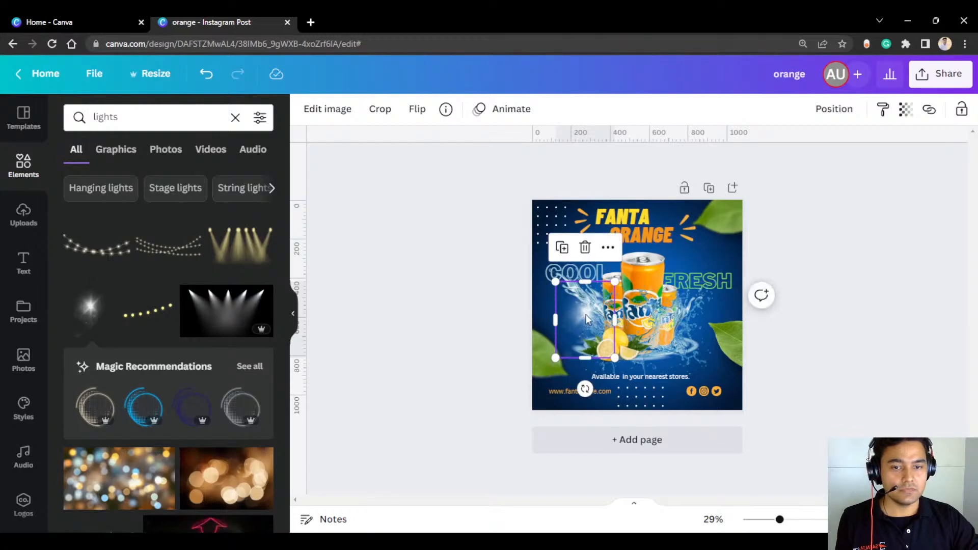
pyautogui.moveTo(585, 314); pyautogui.dragTo(631, 257)
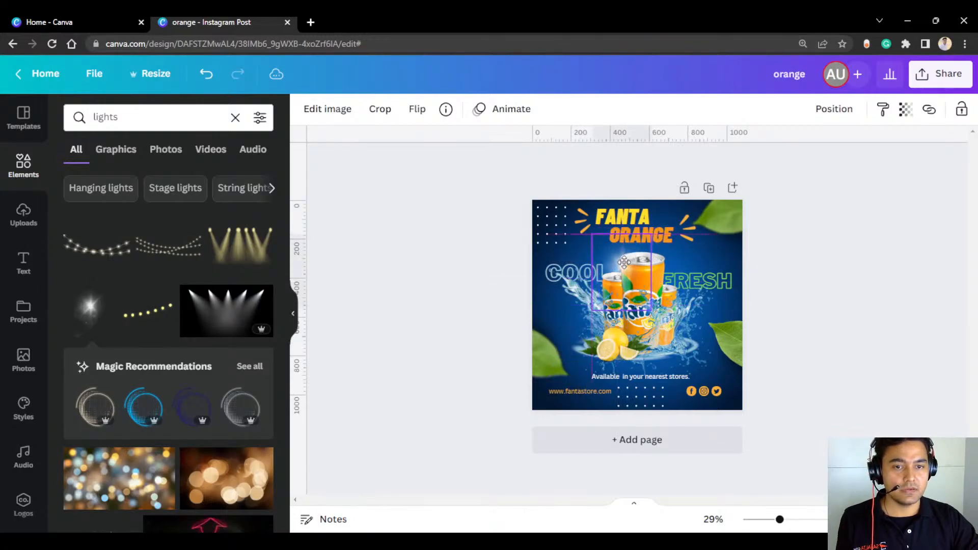
pyautogui.click(840, 290)
pyautogui.moveTo(621, 265); pyautogui.dragTo(621, 263)
pyautogui.click(455, 332)
# Step: Add the star-shaped light flare from the lights results and enlarge it to slightly more than the page width
pyautogui.scroll(-5, 189, 332)
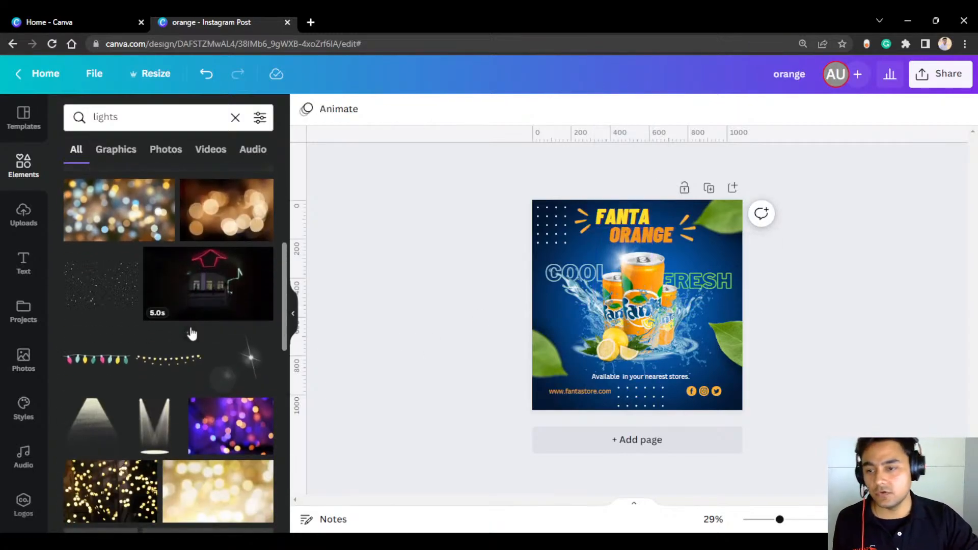
pyautogui.click(237, 368)
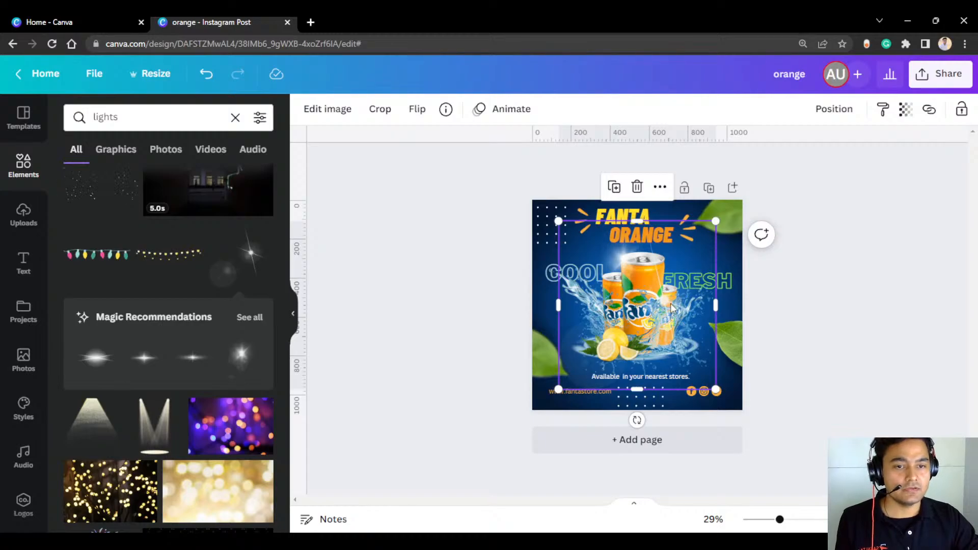
pyautogui.moveTo(671, 307); pyautogui.dragTo(693, 309)
pyautogui.moveTo(738, 223); pyautogui.dragTo(759, 198)
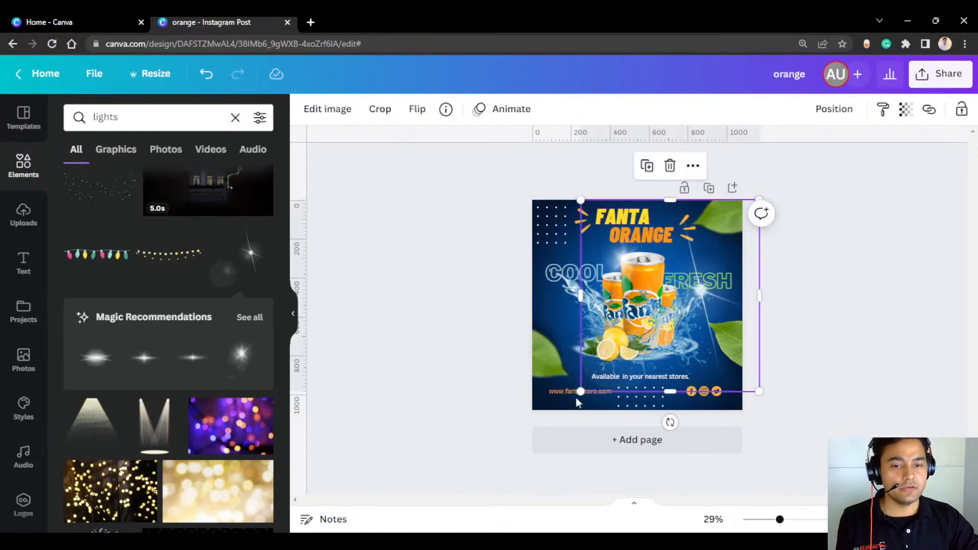
pyautogui.moveTo(578, 403); pyautogui.dragTo(528, 448)
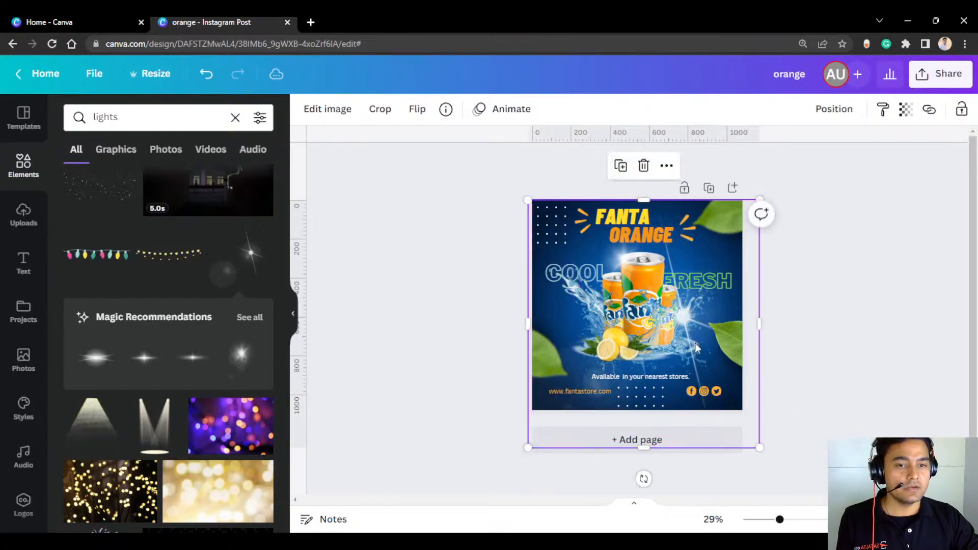
# Step: Move the star flare onto the right rim of the middle can's top and rotate it to a slight tilt
pyautogui.moveTo(685, 324); pyautogui.dragTo(665, 258)
pyautogui.click(898, 328)
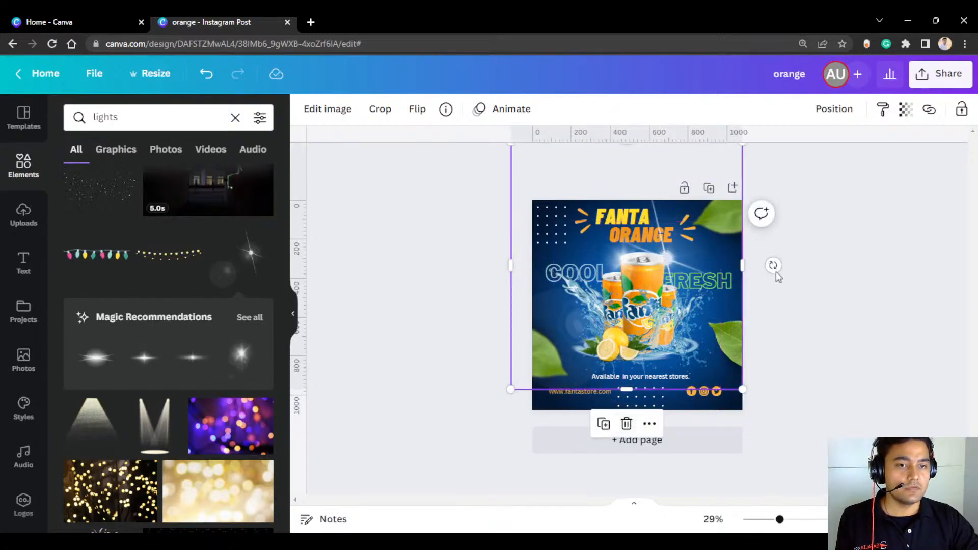
pyautogui.moveTo(776, 272); pyautogui.dragTo(662, 261)
pyautogui.click(866, 273)
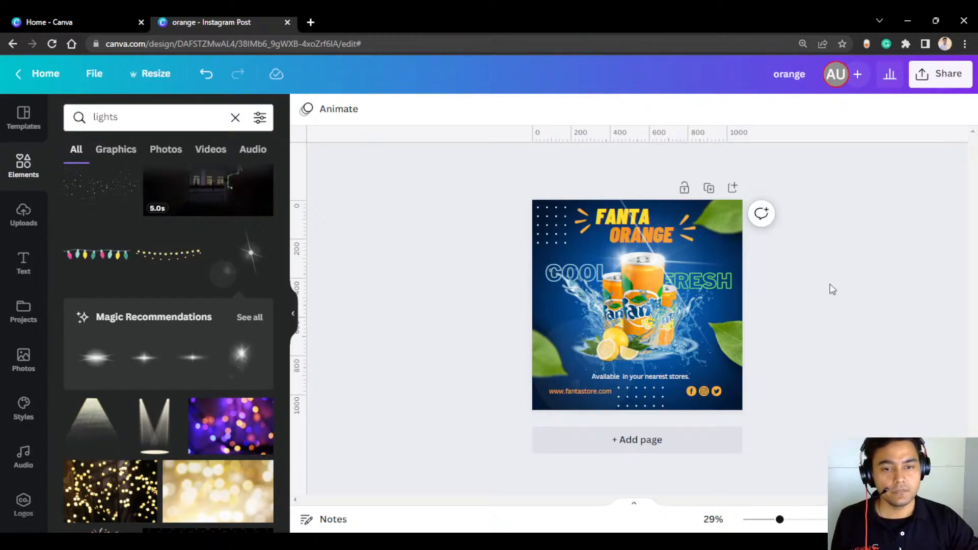
# Step: Search the elements library for "texture" and add the speckled grunge texture graphic to the post
pyautogui.click(236, 118)
pyautogui.write('tex')
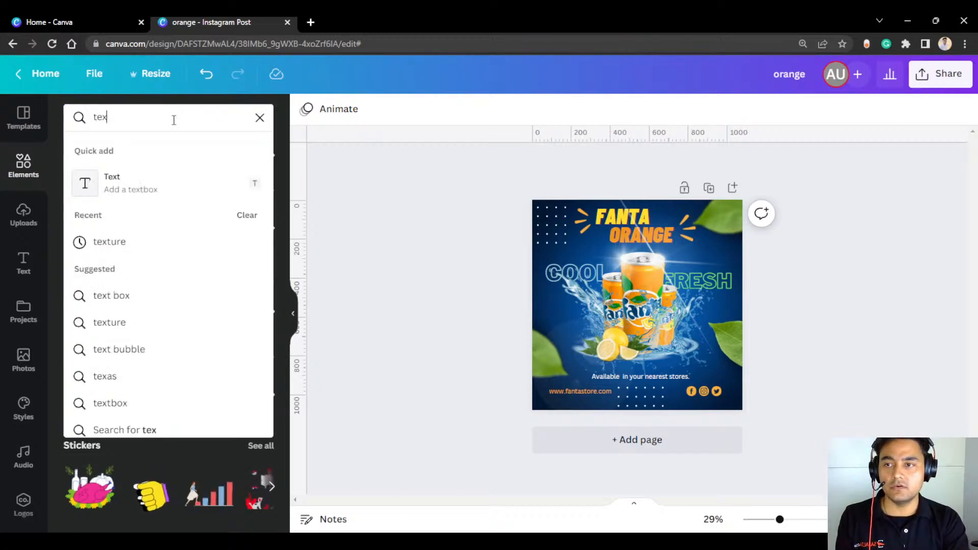
pyautogui.click(175, 244)
pyautogui.scroll(-4, 199, 293)
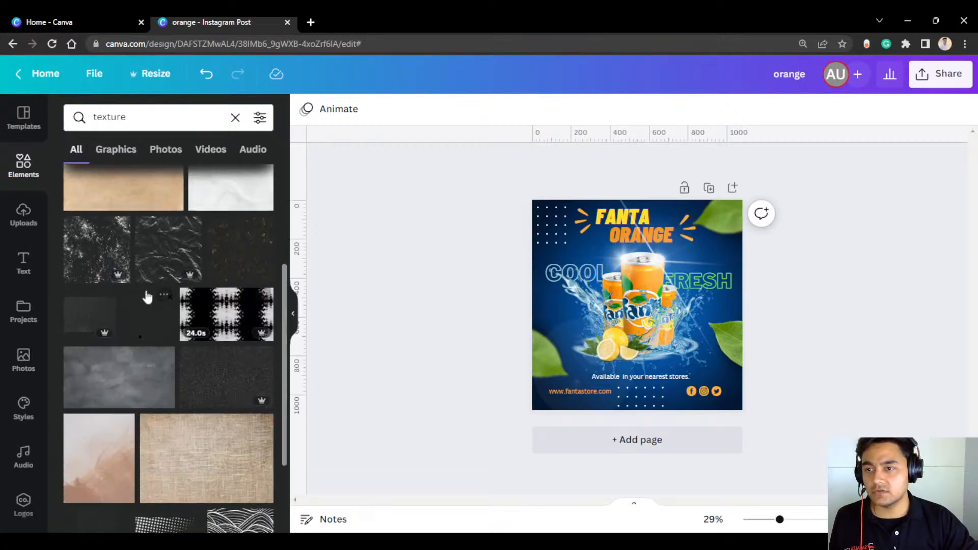
pyautogui.click(101, 255)
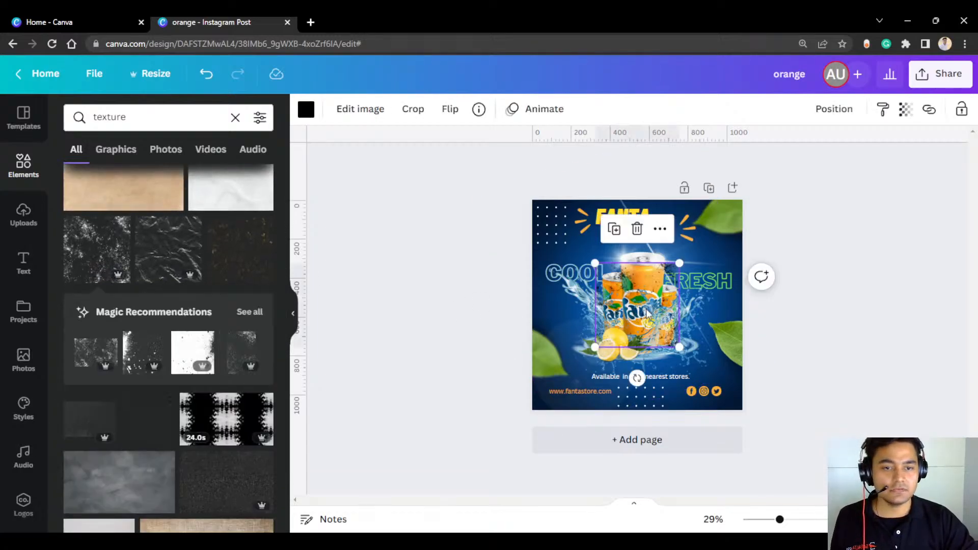
# Step: Enlarge the grunge texture and recolor it white from the document colors
pyautogui.moveTo(681, 260); pyautogui.dragTo(721, 221)
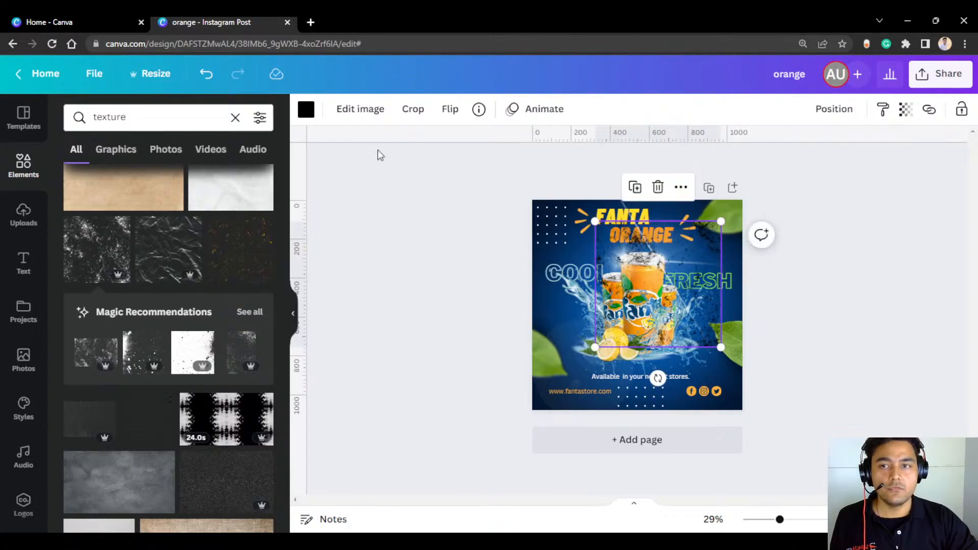
pyautogui.click(305, 109)
pyautogui.click(114, 216)
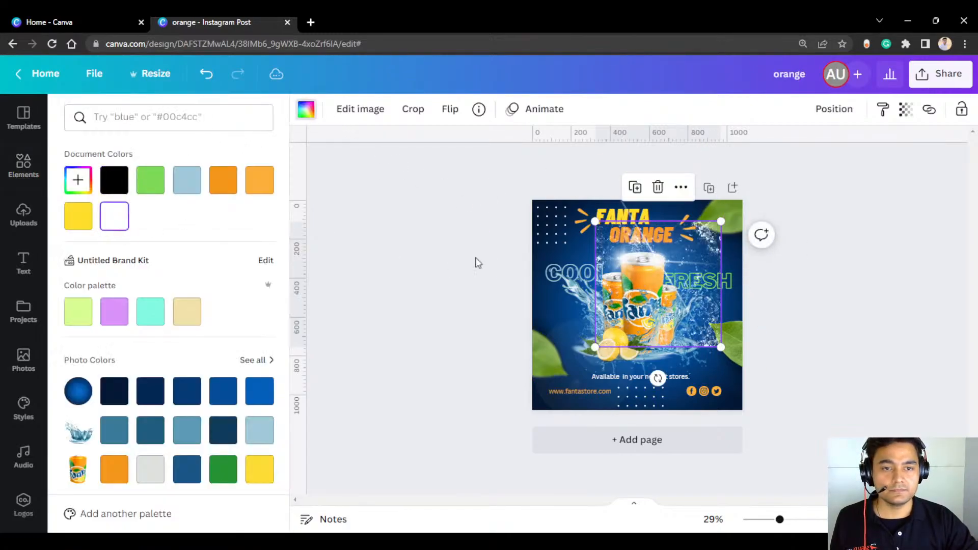
# Step: Stretch the white grunge texture proportionally until it covers the whole page
pyautogui.rightClick(715, 310)
pyautogui.click(749, 219)
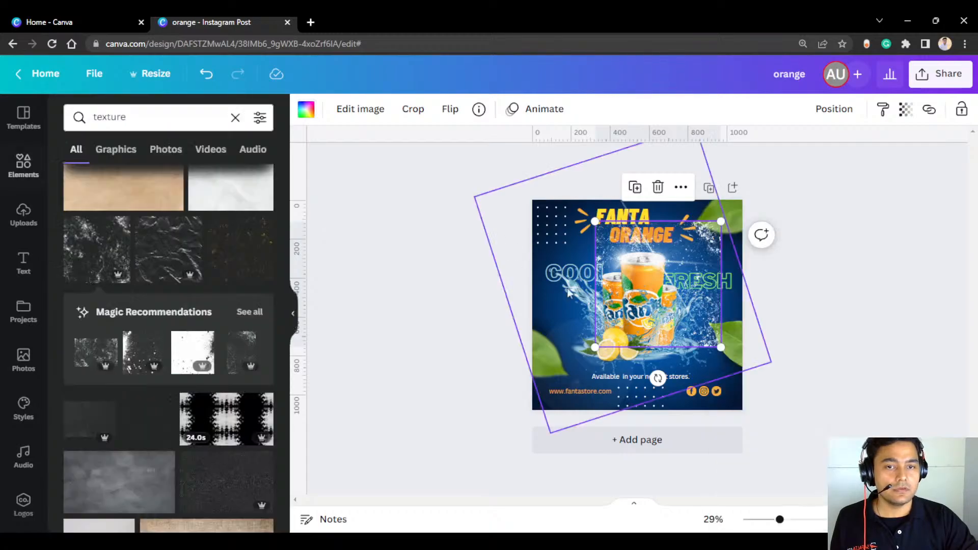
pyautogui.moveTo(593, 345); pyautogui.dragTo(532, 410)
pyautogui.moveTo(722, 221); pyautogui.dragTo(746, 194)
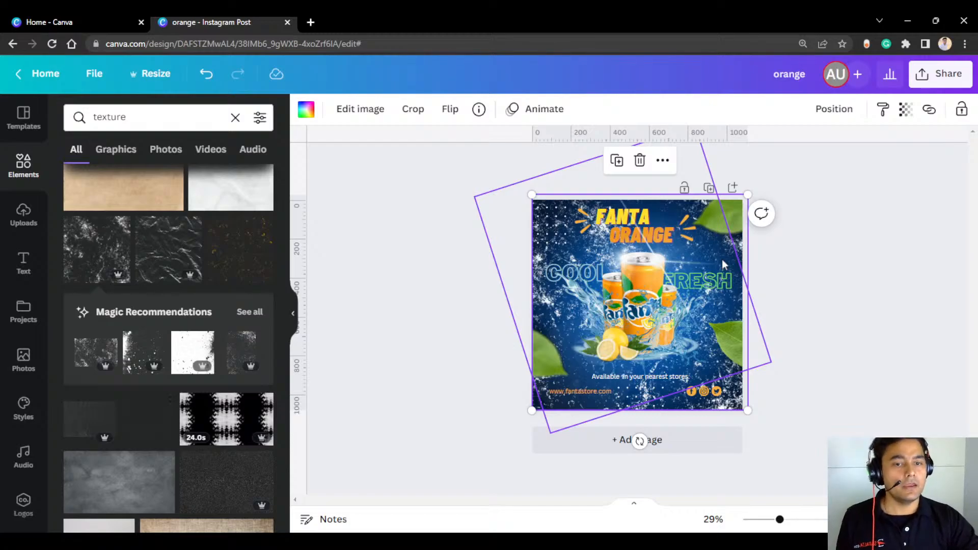
# Step: Lower the grunge texture's transparency value to 11
pyautogui.click(906, 111)
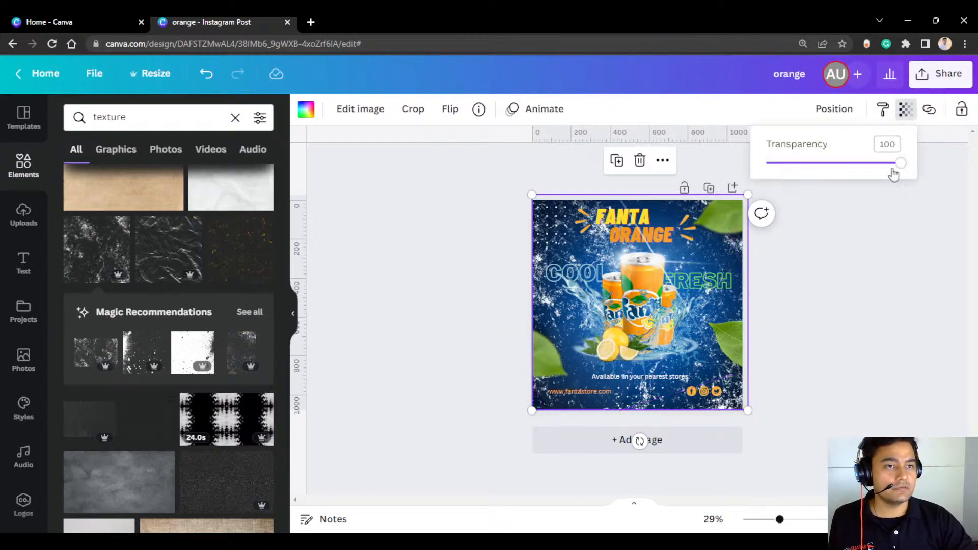
pyautogui.moveTo(901, 163); pyautogui.dragTo(781, 192)
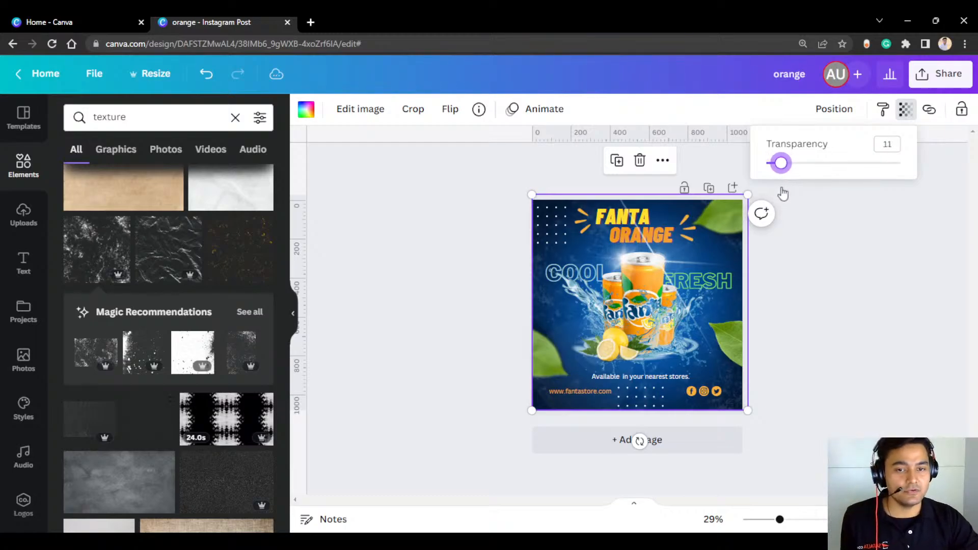
pyautogui.click(855, 287)
pyautogui.click(899, 294)
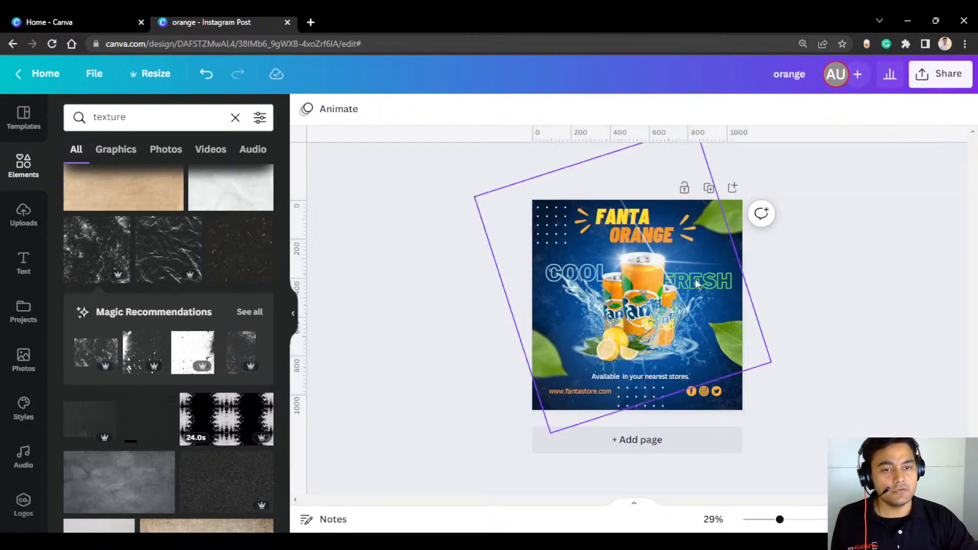
pyautogui.click(660, 266)
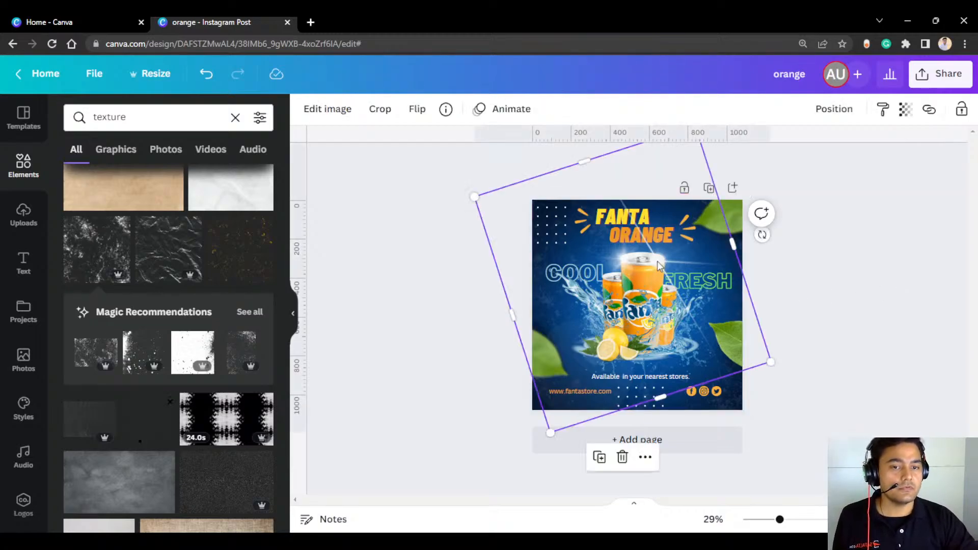
pyautogui.click(855, 319)
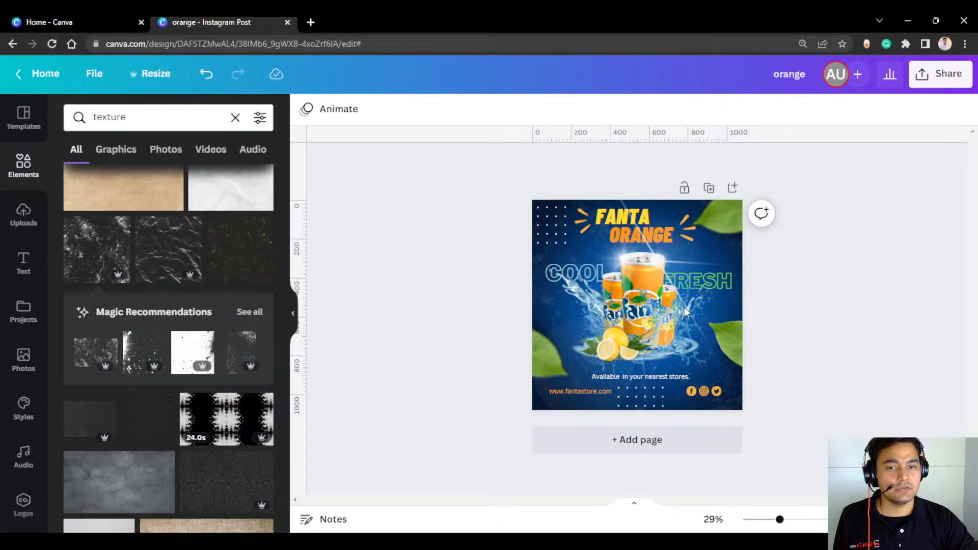
# Step: Replace the texture search in the elements library with a search for "fade"
pyautogui.click(236, 117)
pyautogui.write('fade')
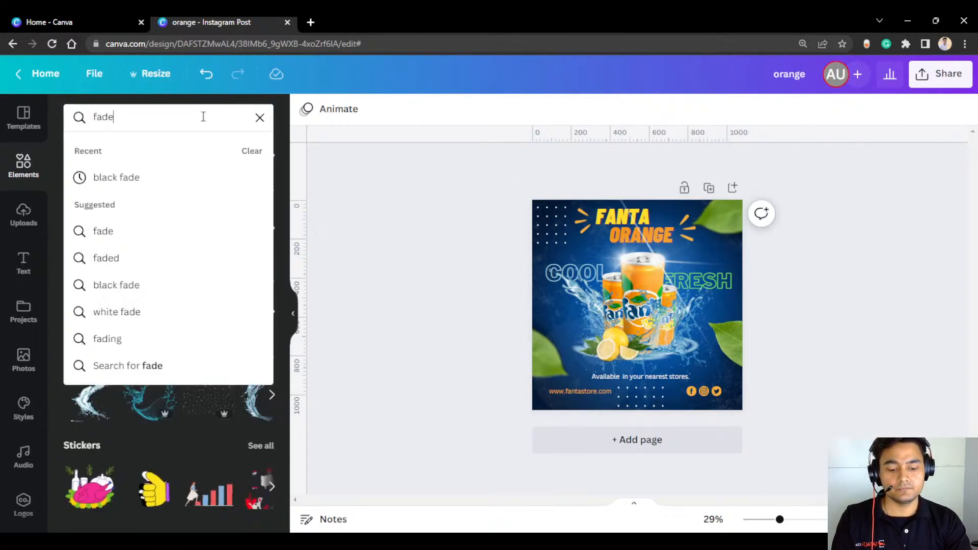
pyautogui.press('Return')
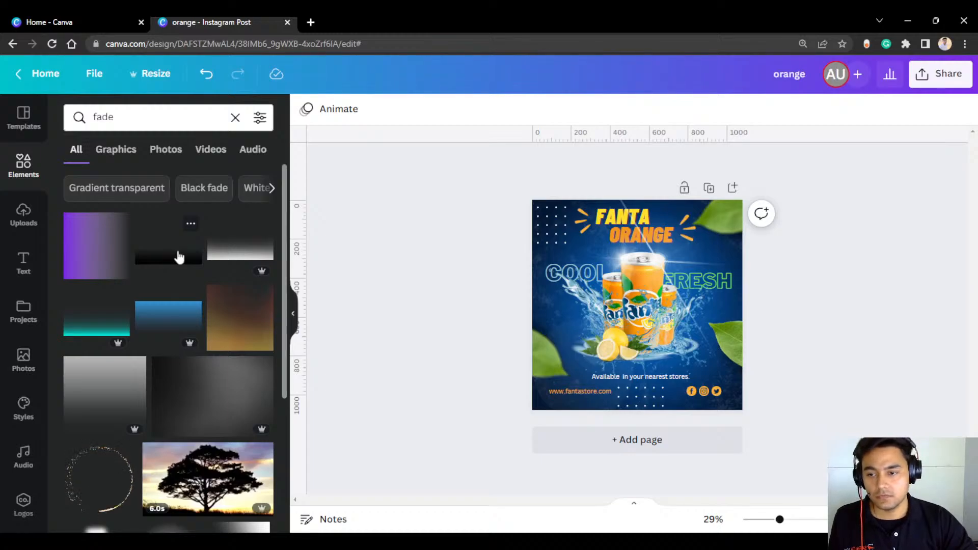
# Step: Look through the fade results for a gradient graphic that suits the post
pyautogui.scroll(-5, 179, 258)
pyautogui.scroll(-3, 179, 257)
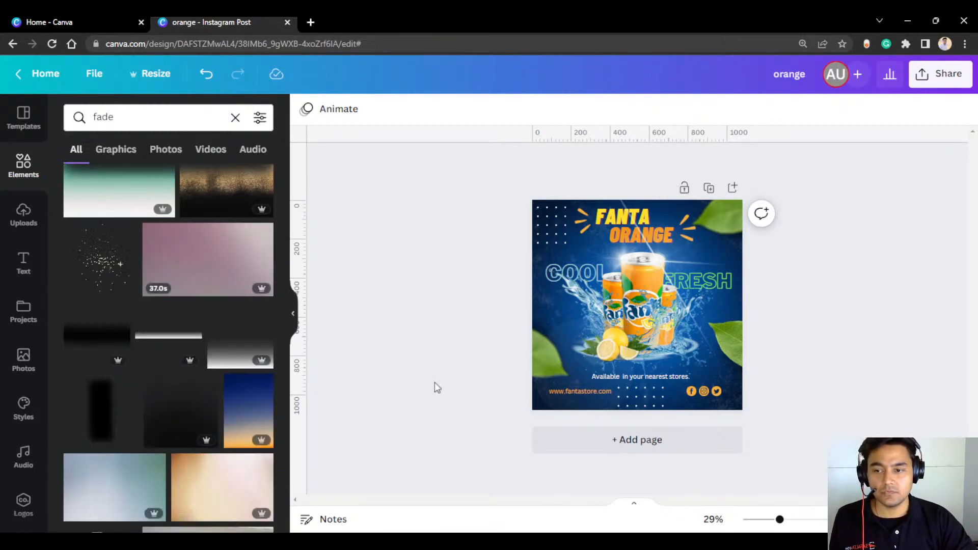
pyautogui.scroll(-5, 243, 378)
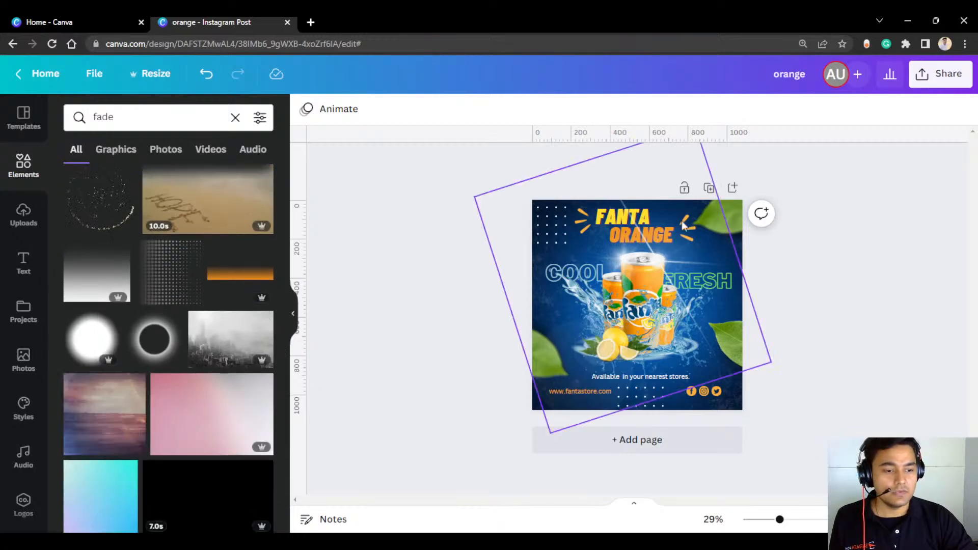
pyautogui.scroll(-4, 179, 328)
pyautogui.scroll(-5, 181, 330)
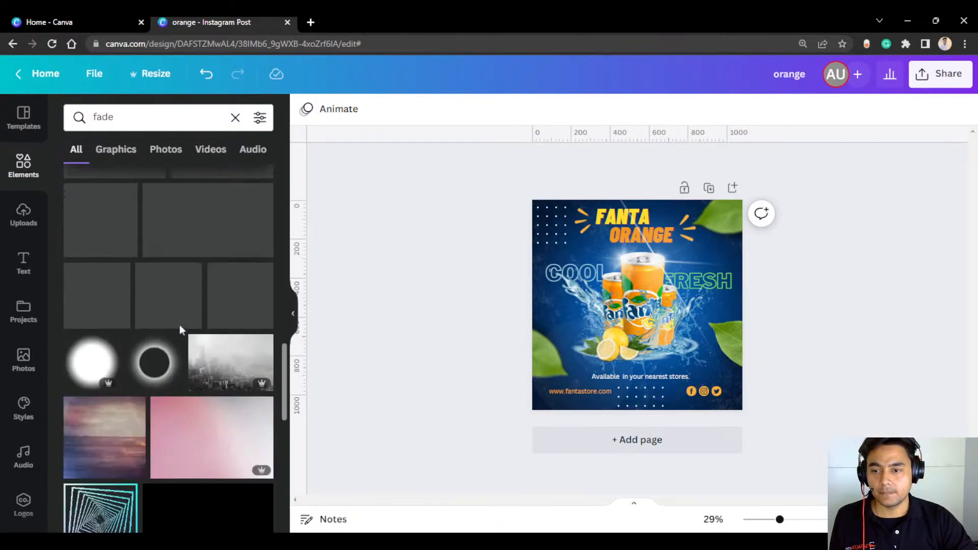
pyautogui.scroll(-10, 235, 307)
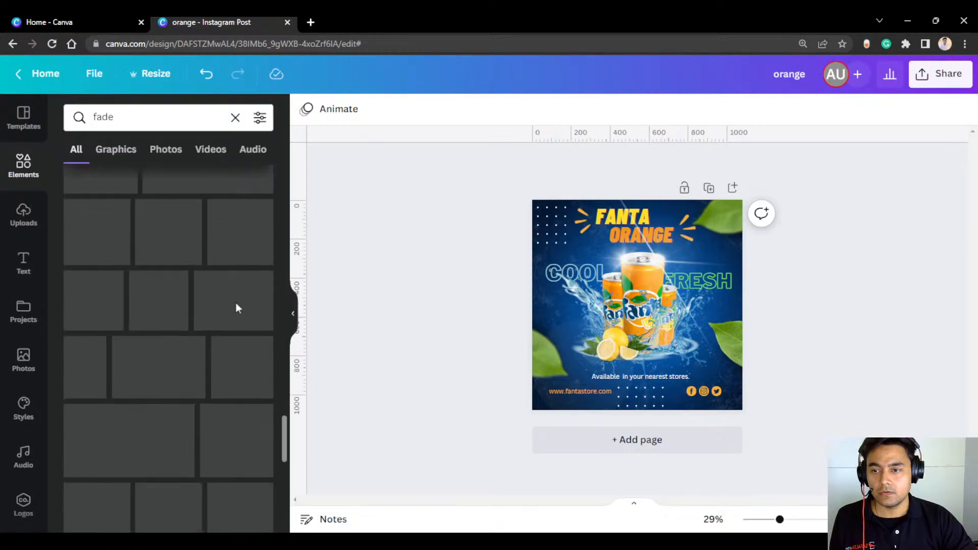
pyautogui.scroll(9, 236, 304)
pyautogui.scroll(-8, 236, 304)
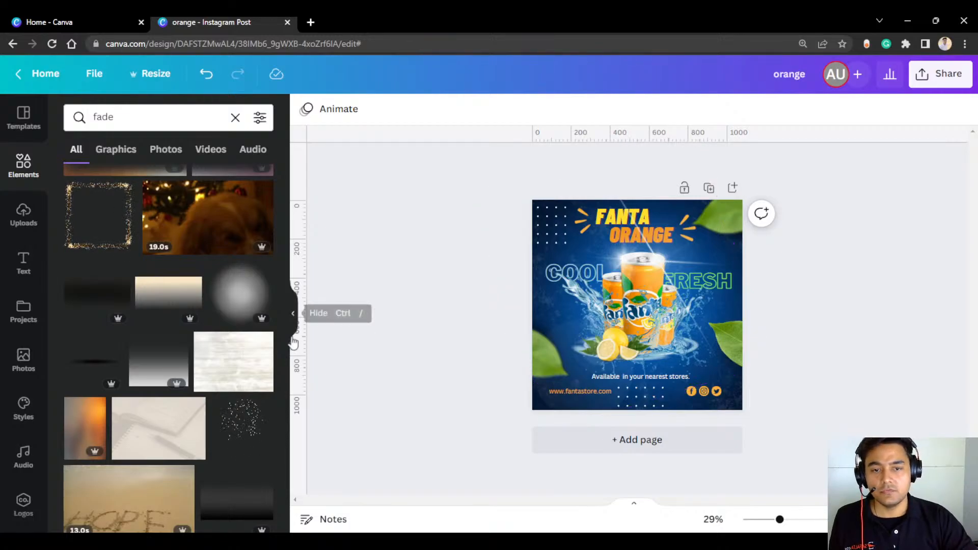
pyautogui.scroll(-5, 184, 365)
pyautogui.scroll(-4, 184, 364)
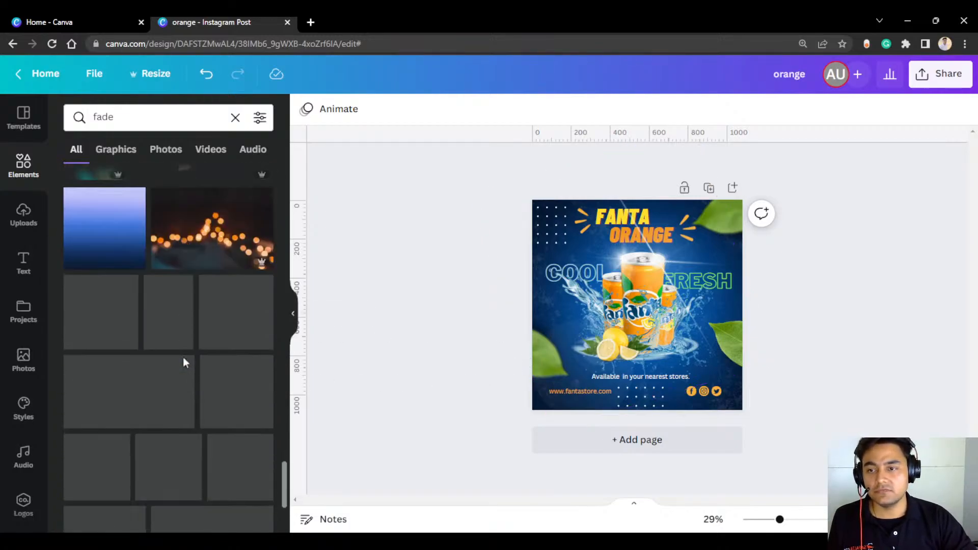
pyautogui.scroll(6, 104, 381)
pyautogui.scroll(5, 103, 379)
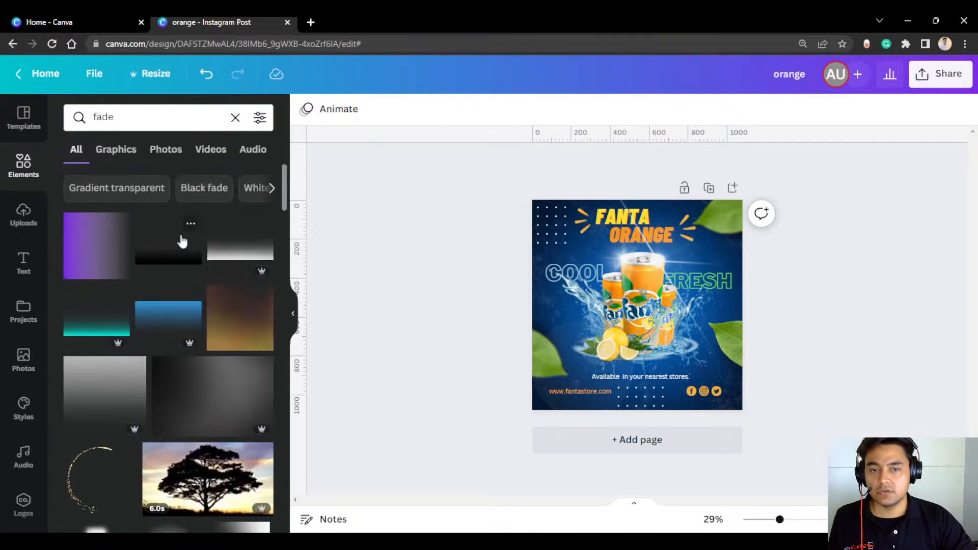
# Step: Add the black fade gradient graphic to the design and enlarge it proportionally until it covers the whole page
pyautogui.click(181, 243)
pyautogui.moveTo(676, 277); pyautogui.dragTo(798, 141)
pyautogui.moveTo(594, 329); pyautogui.dragTo(449, 410)
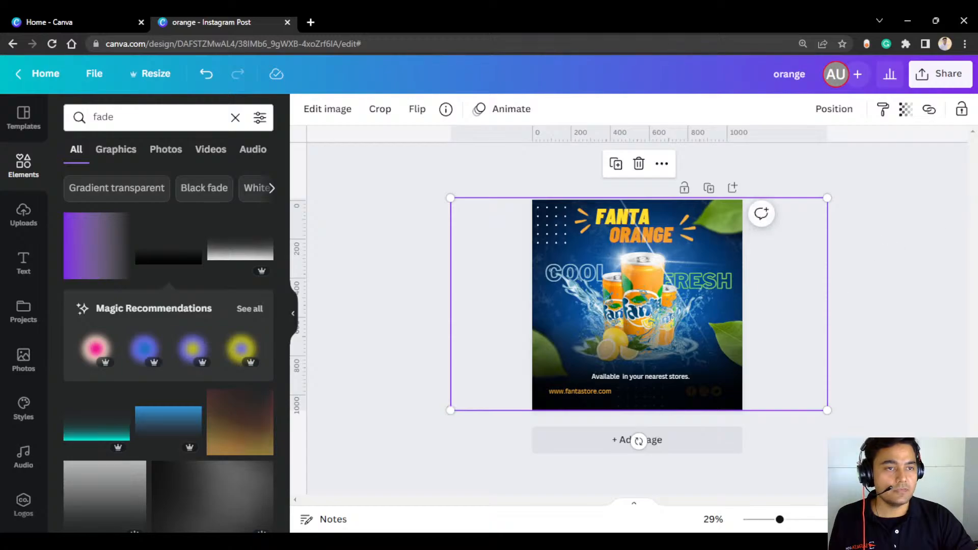
# Step: Lower the black fade's transparency value to 55 and deselect the graphic
pyautogui.click(909, 115)
pyautogui.moveTo(899, 163); pyautogui.dragTo(841, 189)
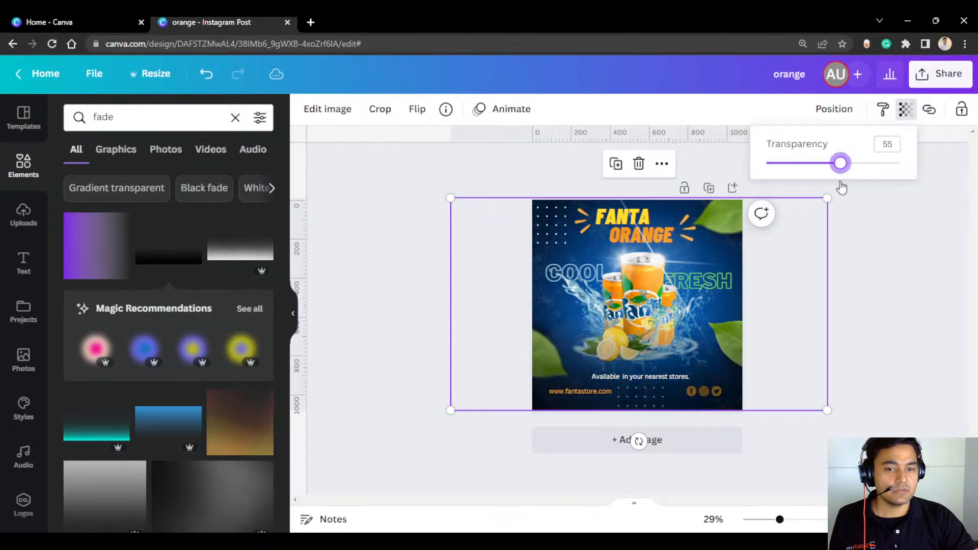
pyautogui.click(886, 293)
pyautogui.click(886, 293)
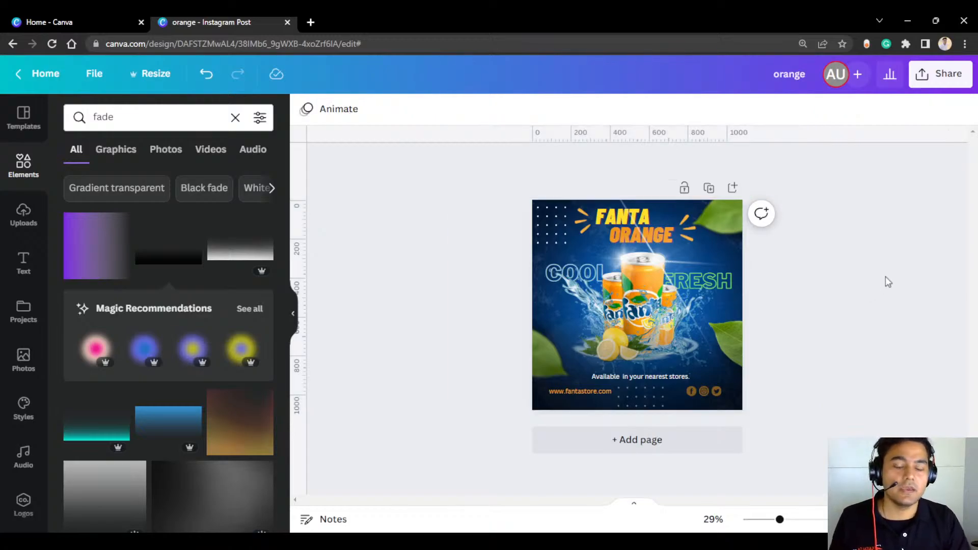
# Step: Download the finished post as a PNG at size multiplier 3 (3,240 × 3,240 px)
pyautogui.scroll(1, 739, 305)
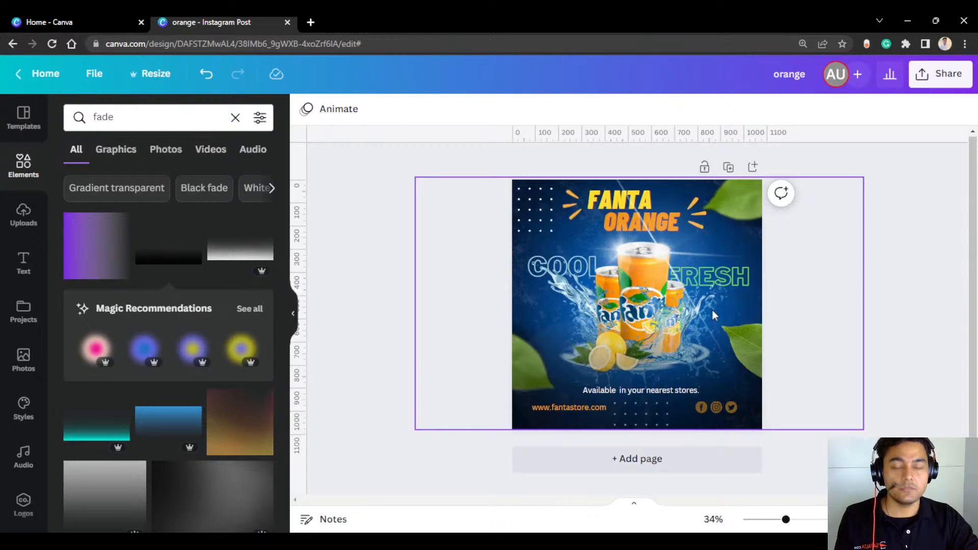
pyautogui.scroll(1, 712, 310)
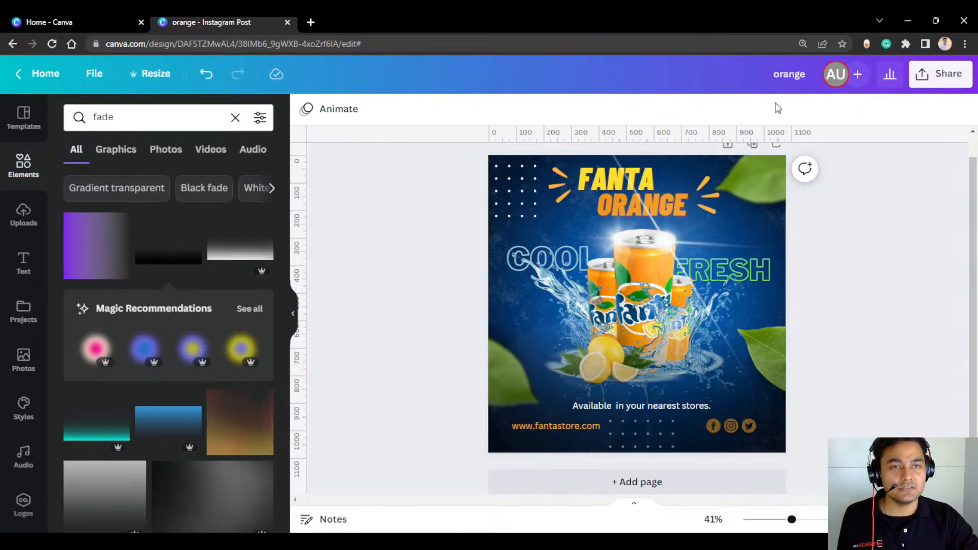
pyautogui.click(941, 74)
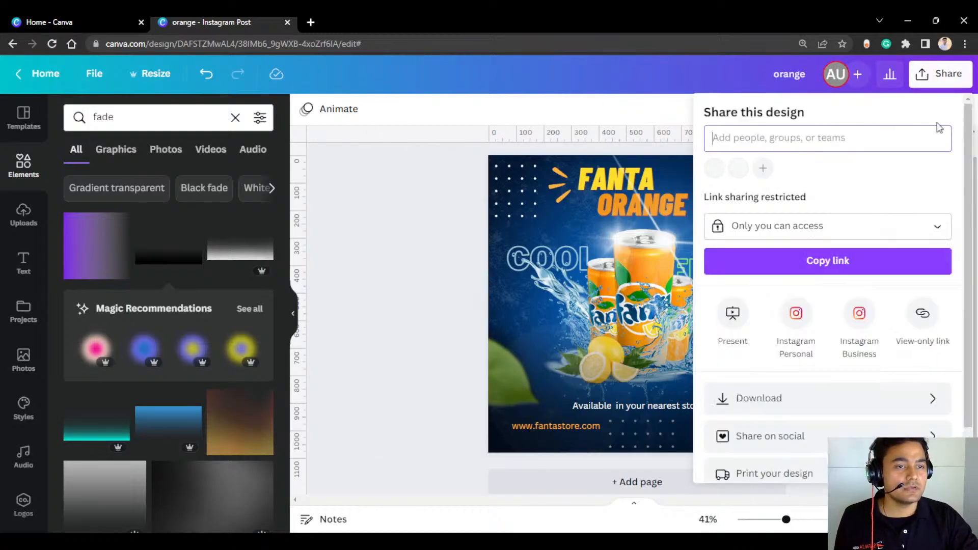
pyautogui.click(788, 410)
pyautogui.moveTo(756, 214); pyautogui.dragTo(971, 224)
pyautogui.click(851, 354)
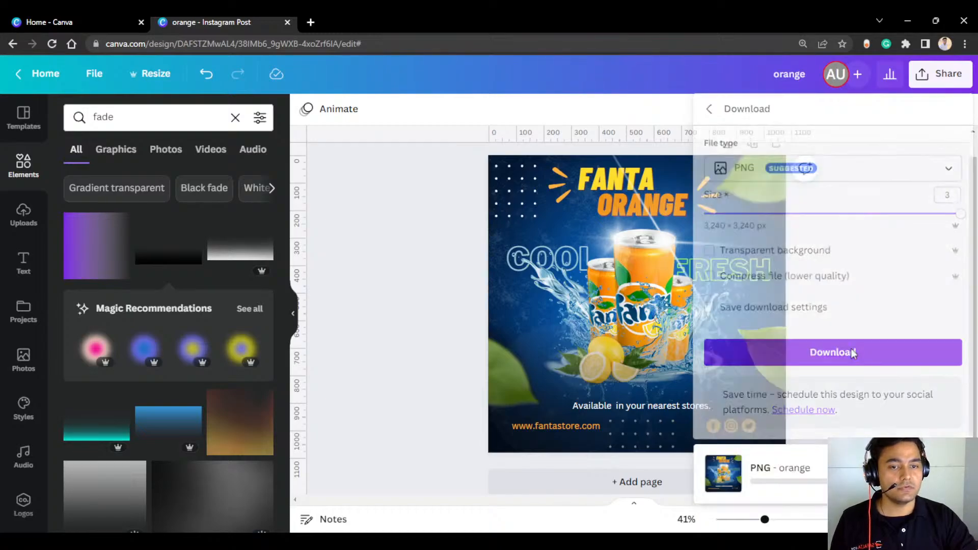